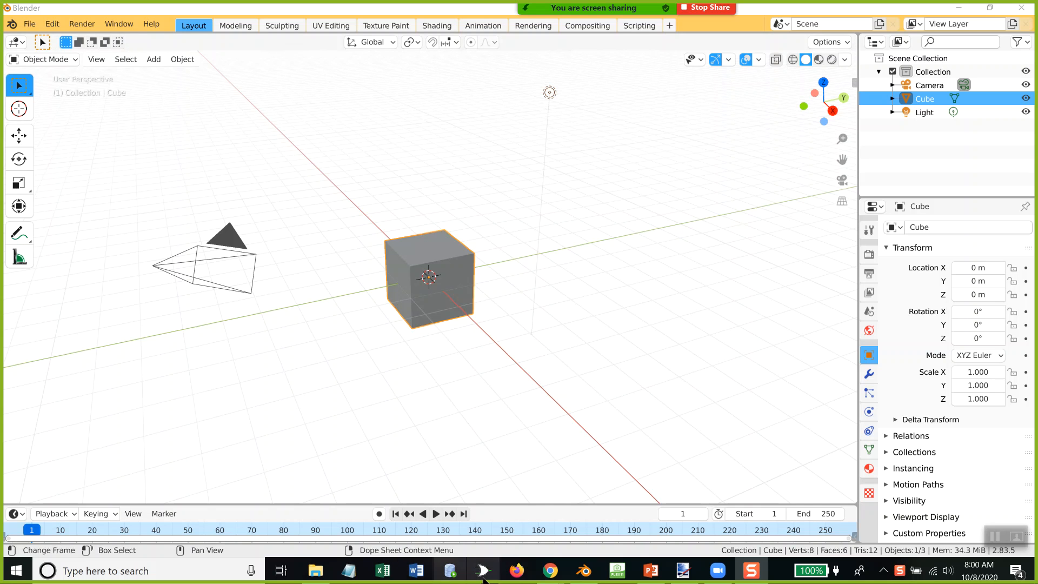
# Step: Switch to the Chrome window with the paint.net search results and open the official getpaint.net site
pyautogui.moveTo(557, 578)
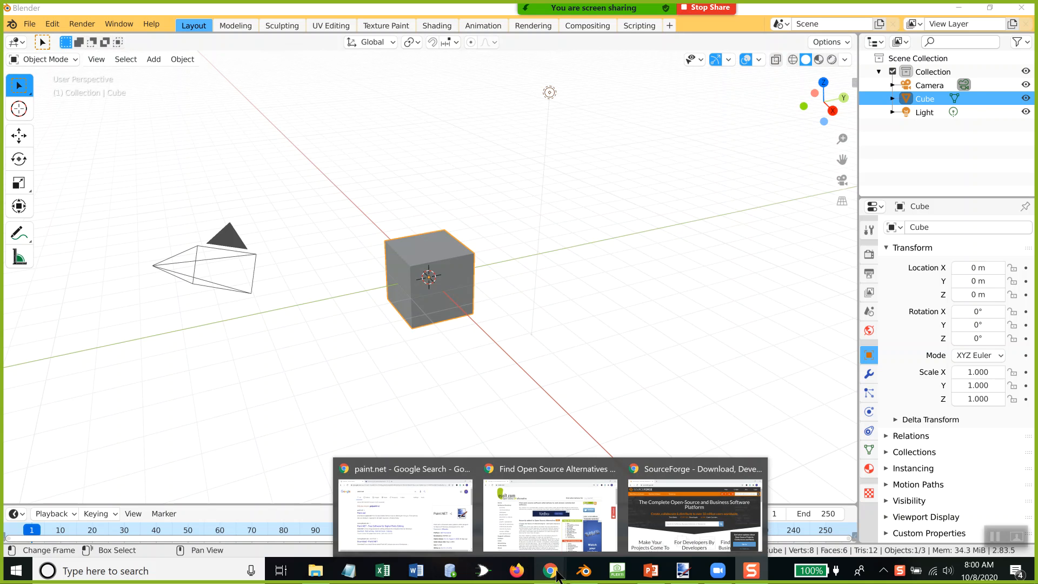
pyautogui.click(439, 507)
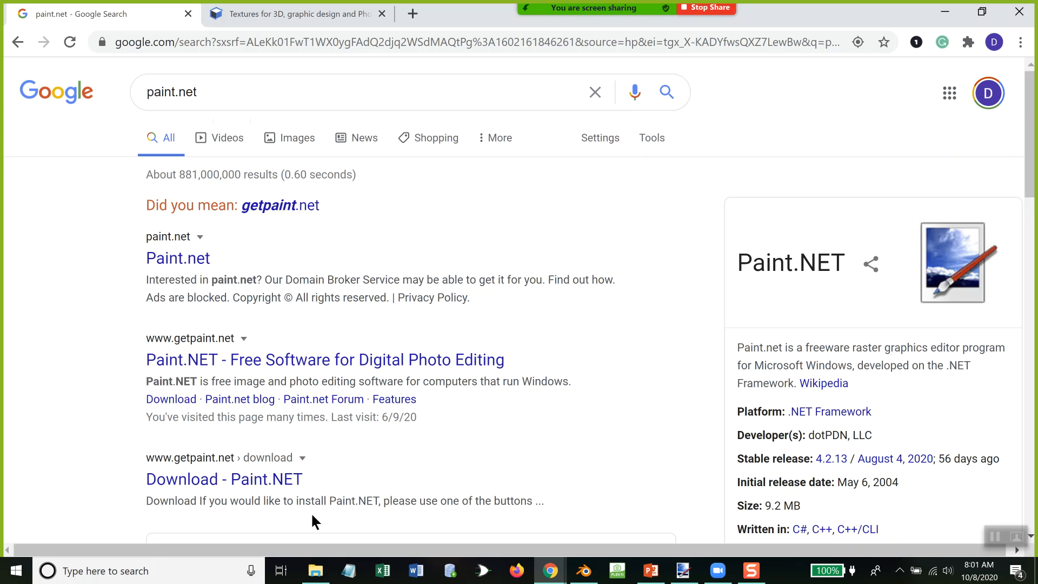
pyautogui.scroll(-1, 368, 425)
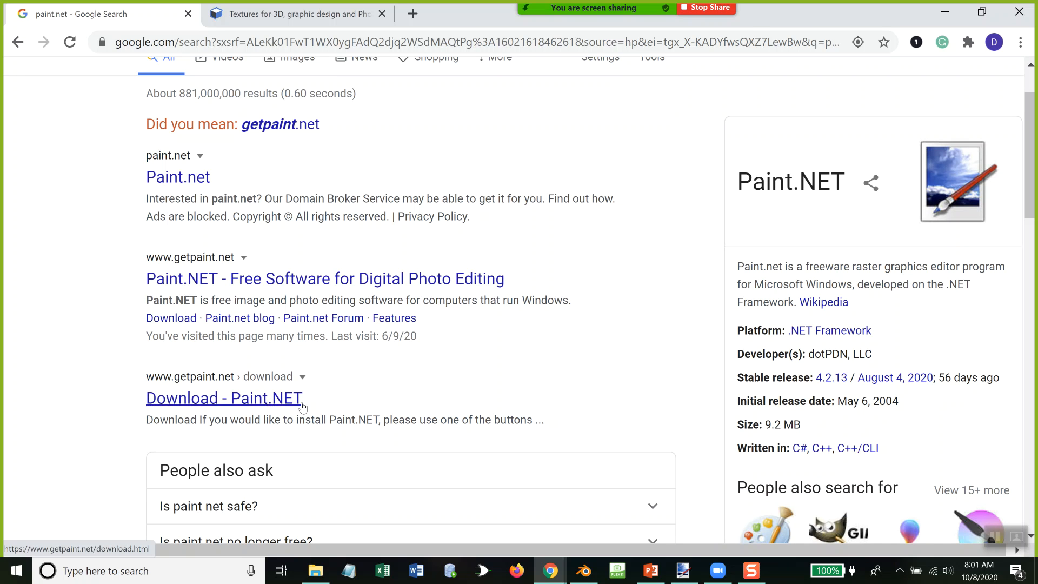
pyautogui.click(264, 279)
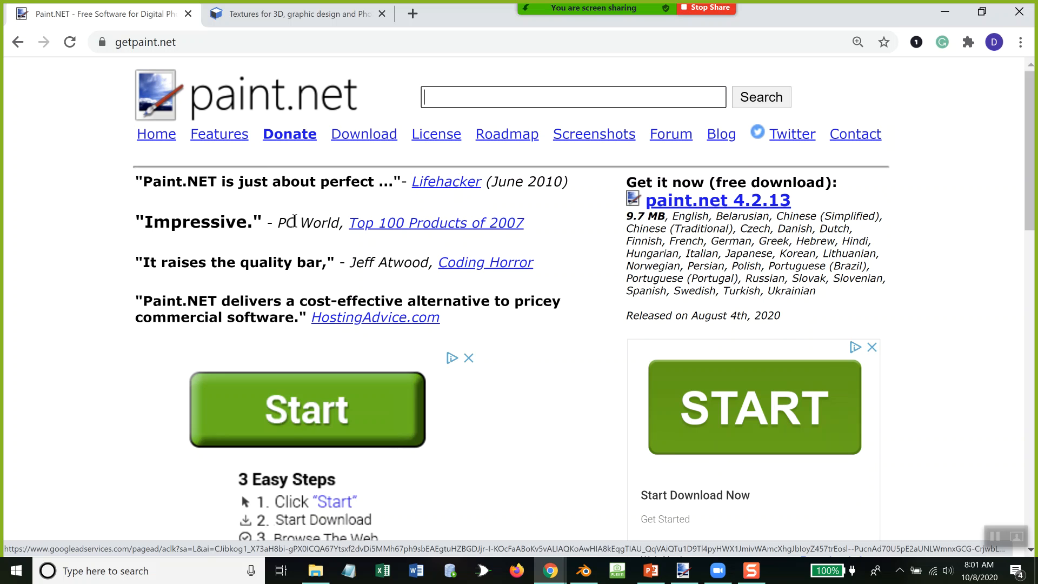
# Step: Look through the Paint.NET home page and open the download page for paint.net 4.2.13
pyautogui.scroll(-4, 831, 470)
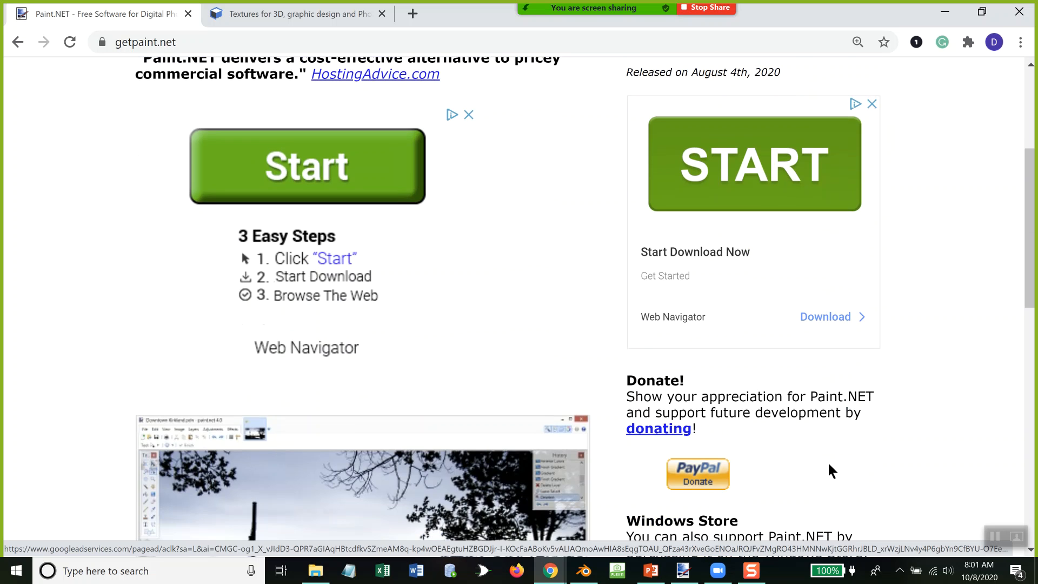
pyautogui.scroll(1, 827, 459)
pyautogui.scroll(-8, 828, 459)
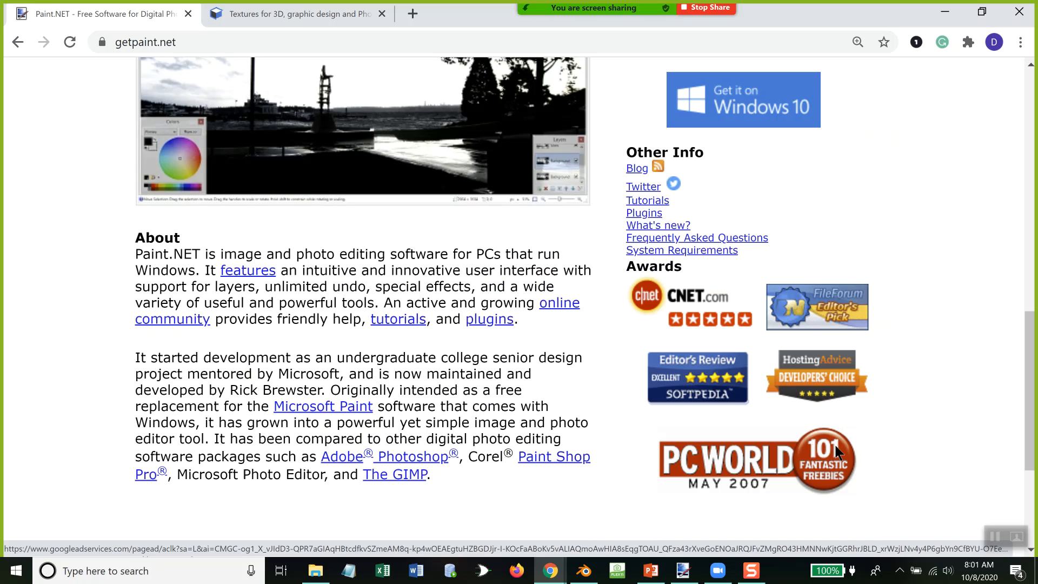
pyautogui.scroll(12, 835, 450)
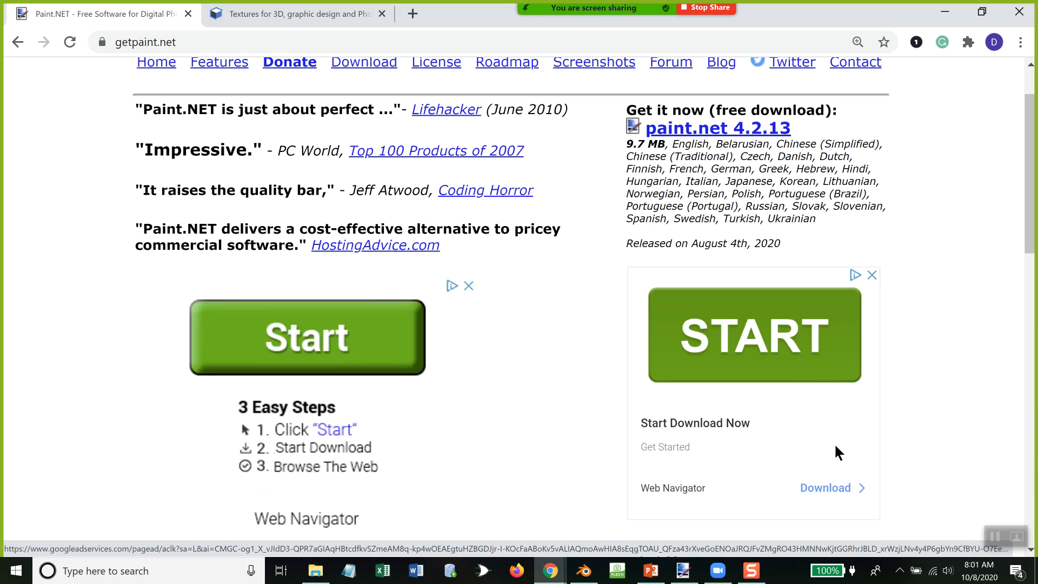
pyautogui.scroll(1, 835, 446)
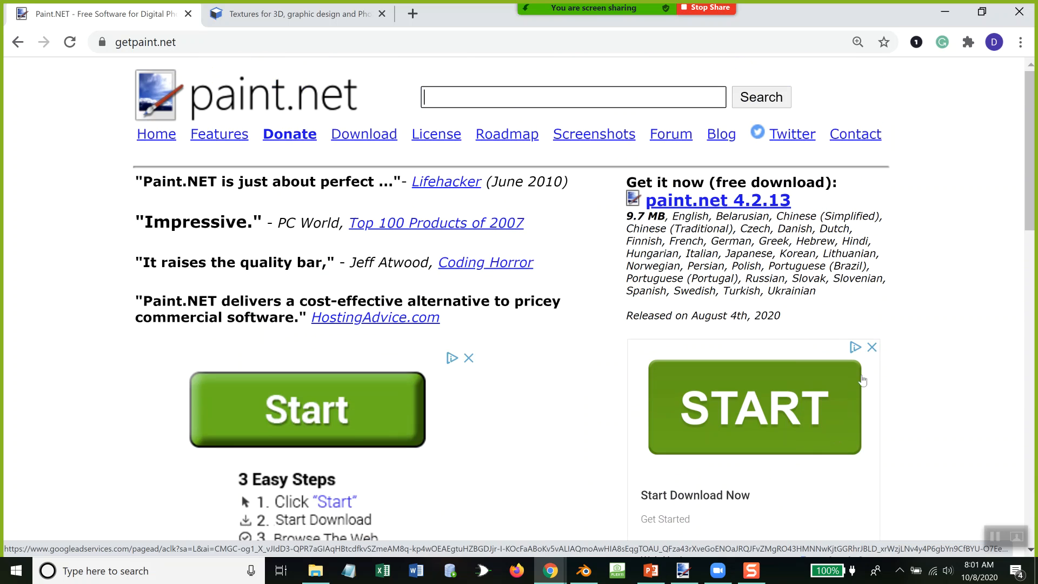
pyautogui.click(725, 201)
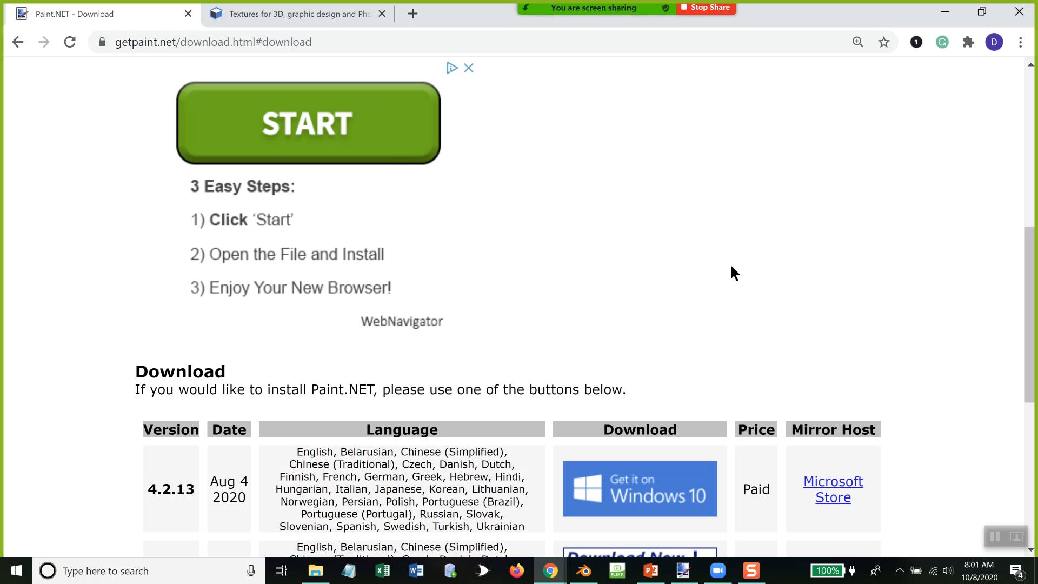
# Step: Download the free paint.net 4.2.13 installer from the dotPDN mirror
pyautogui.scroll(5, 741, 259)
pyautogui.scroll(-6, 742, 265)
pyautogui.scroll(-6, 742, 267)
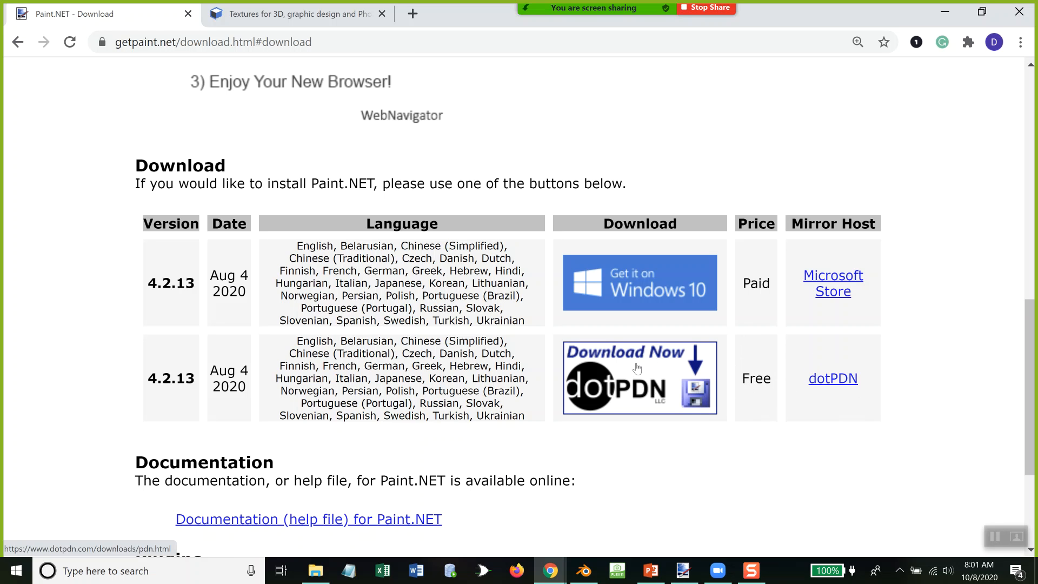
pyautogui.click(661, 385)
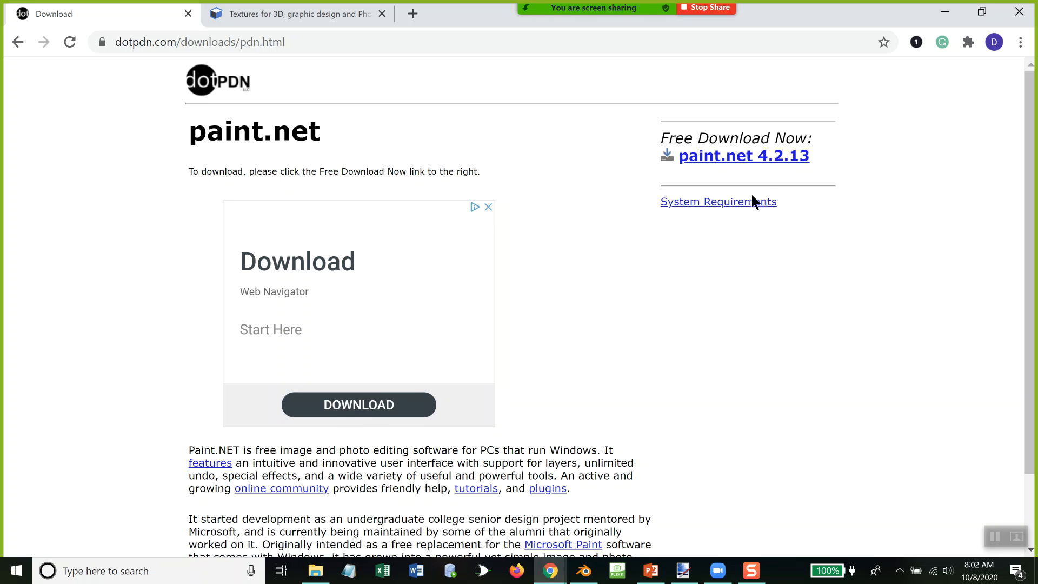
pyautogui.click(741, 157)
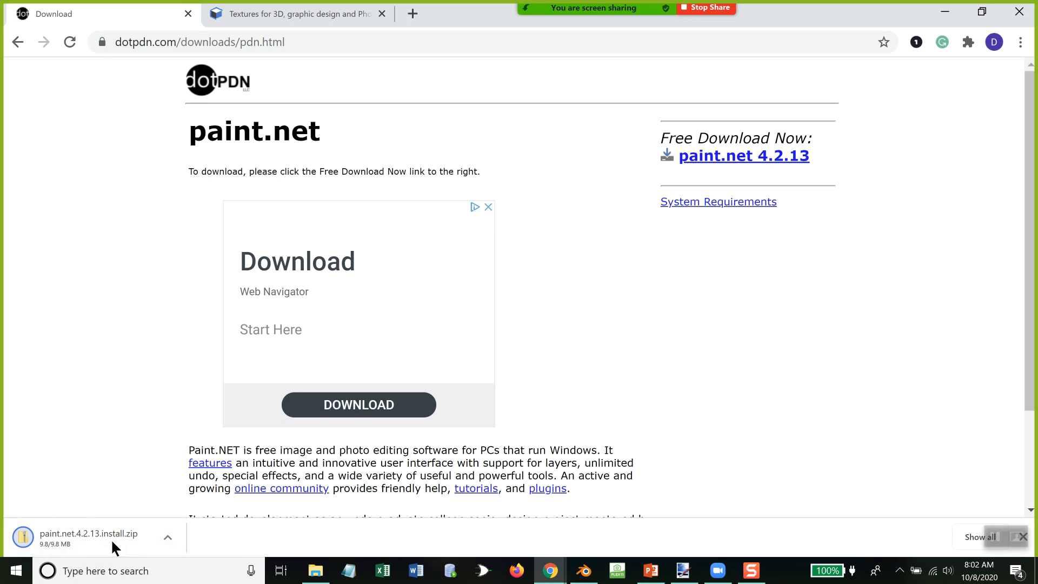
# Step: Show the downloaded paint.net.4.2.13.install.zip in its folder and extract it to the suggested destination
pyautogui.rightClick(75, 539)
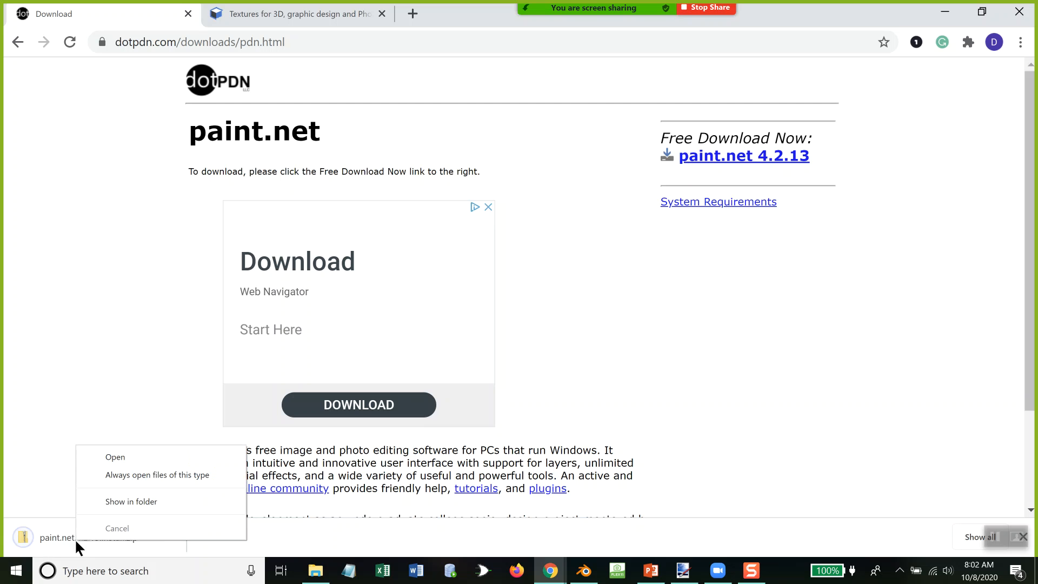
pyautogui.click(130, 501)
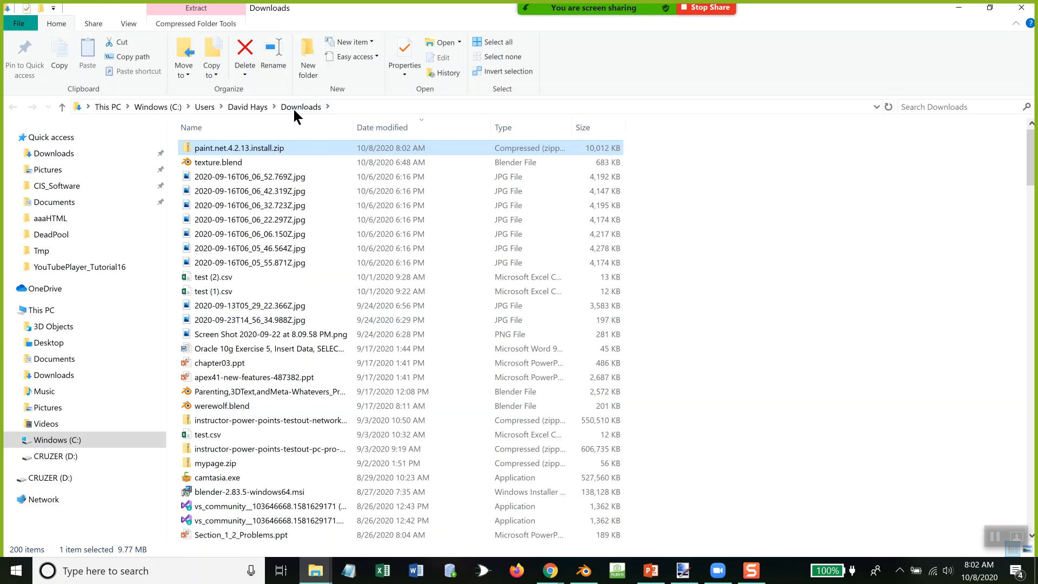
pyautogui.rightClick(262, 151)
pyautogui.click(306, 190)
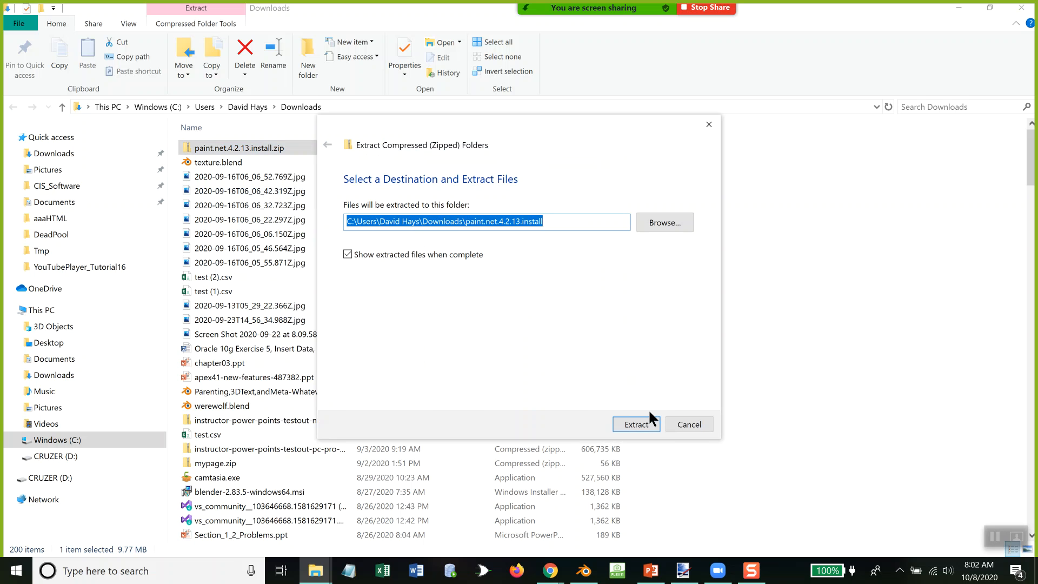
pyautogui.click(638, 421)
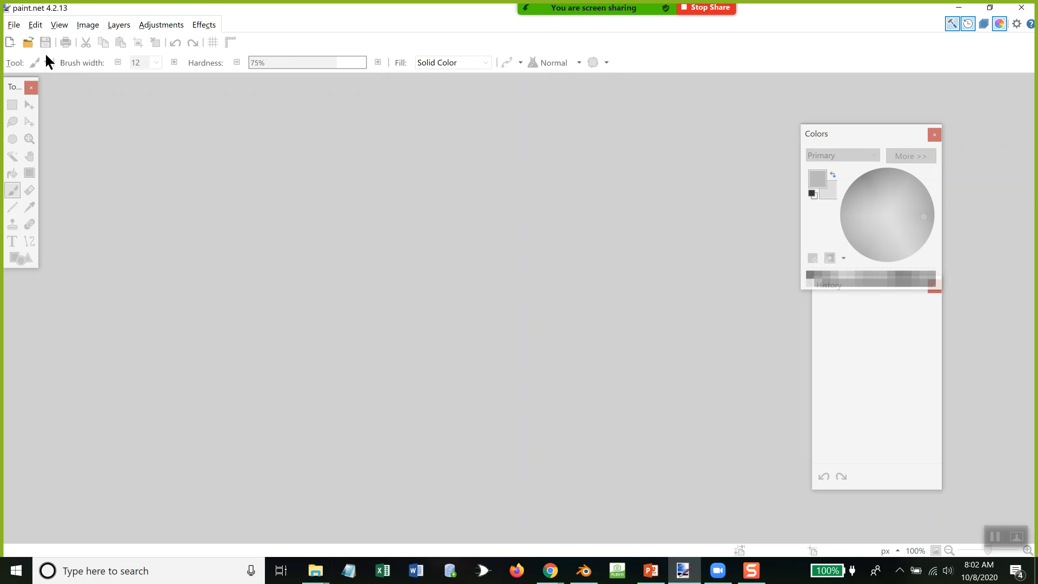
# Step: Minimize paint.net, close the extracted installer folder and minimize the Downloads folder to get back to Chrome
pyautogui.moveTo(670, 12)
pyautogui.moveTo(928, 18)
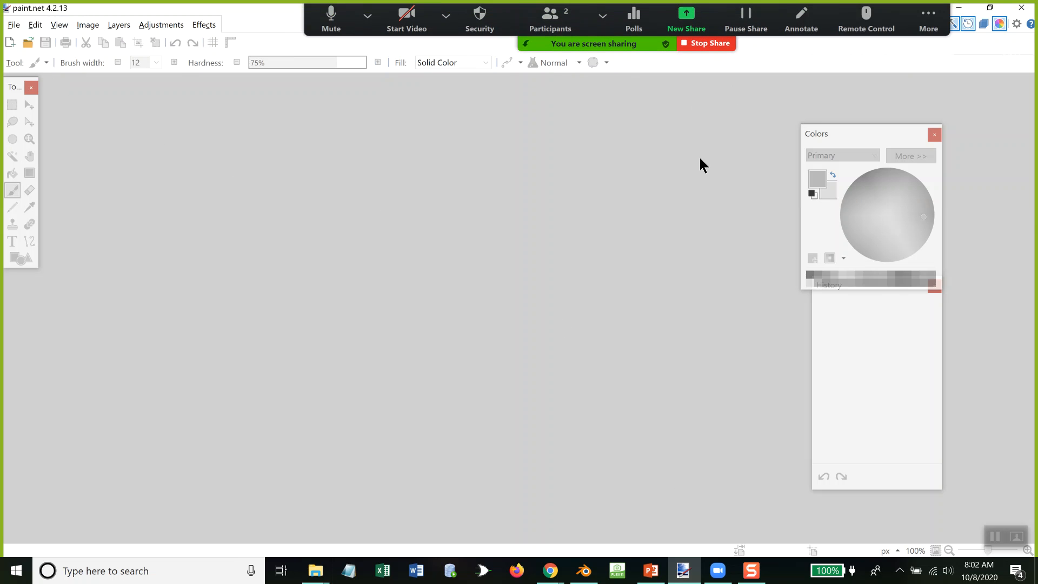
pyautogui.click(961, 8)
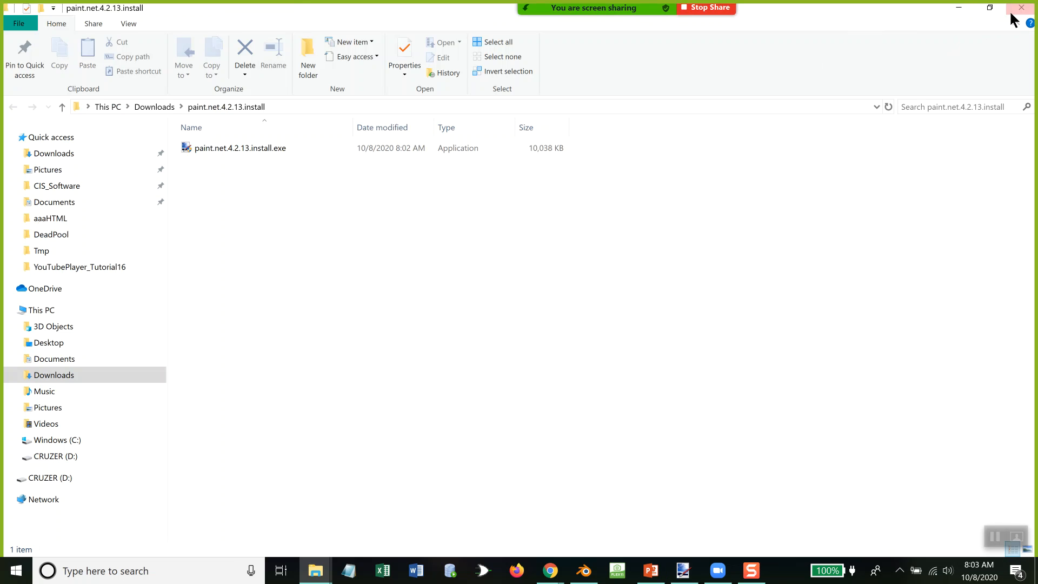
pyautogui.click(1025, 9)
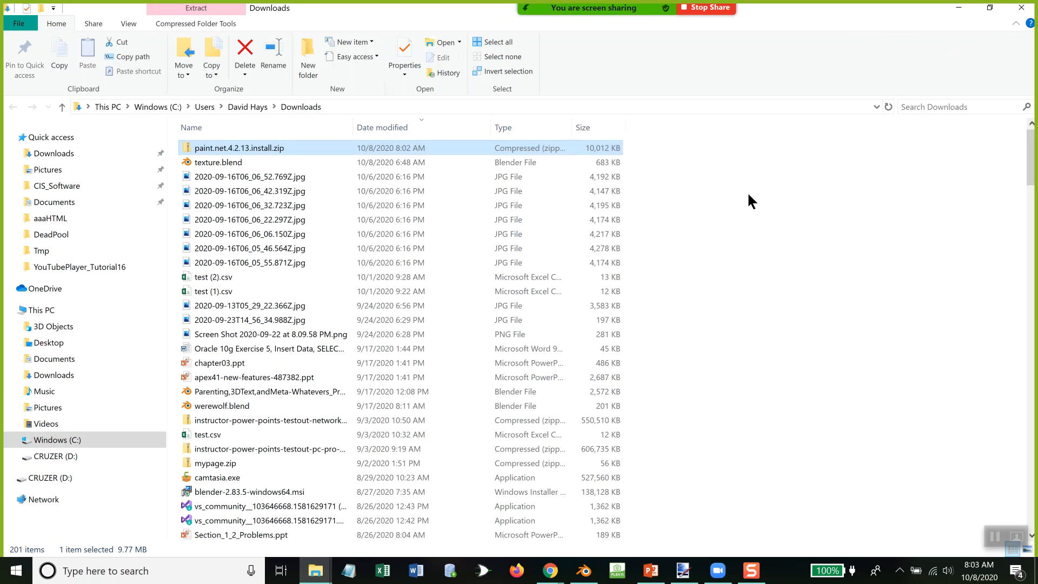
pyautogui.click(959, 8)
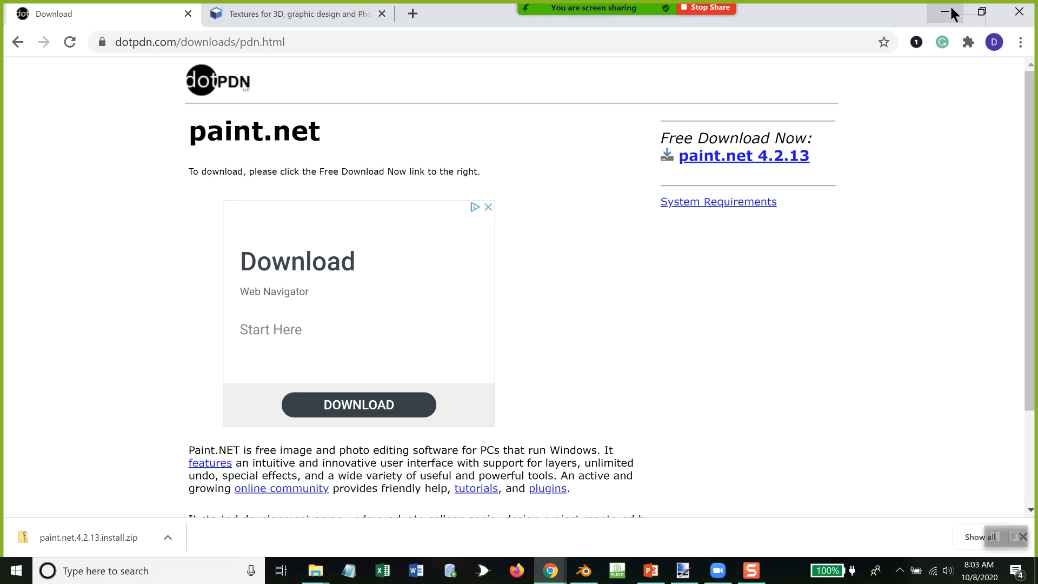
pyautogui.click(306, 34)
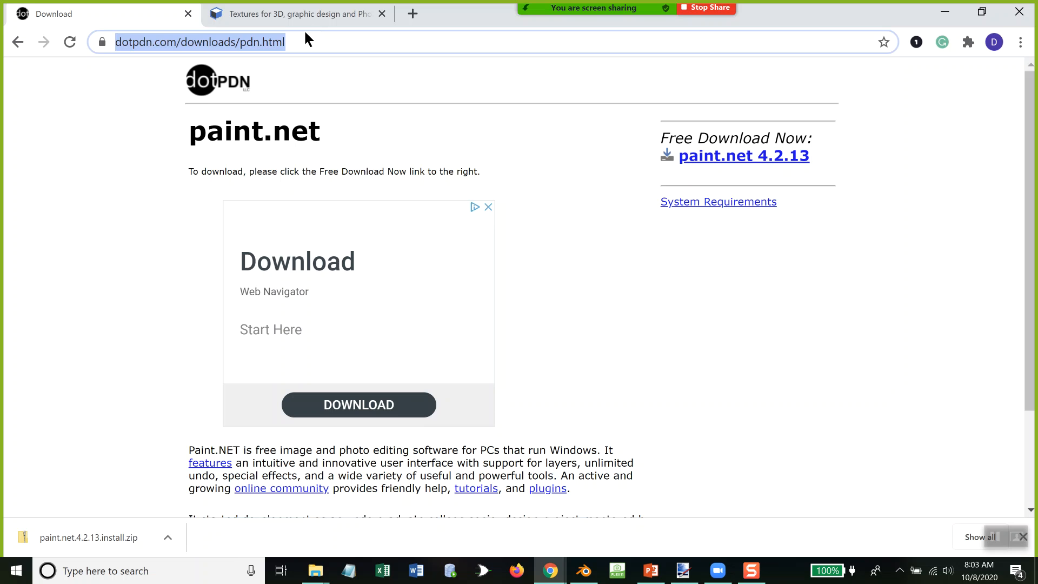
pyautogui.write('www.go')
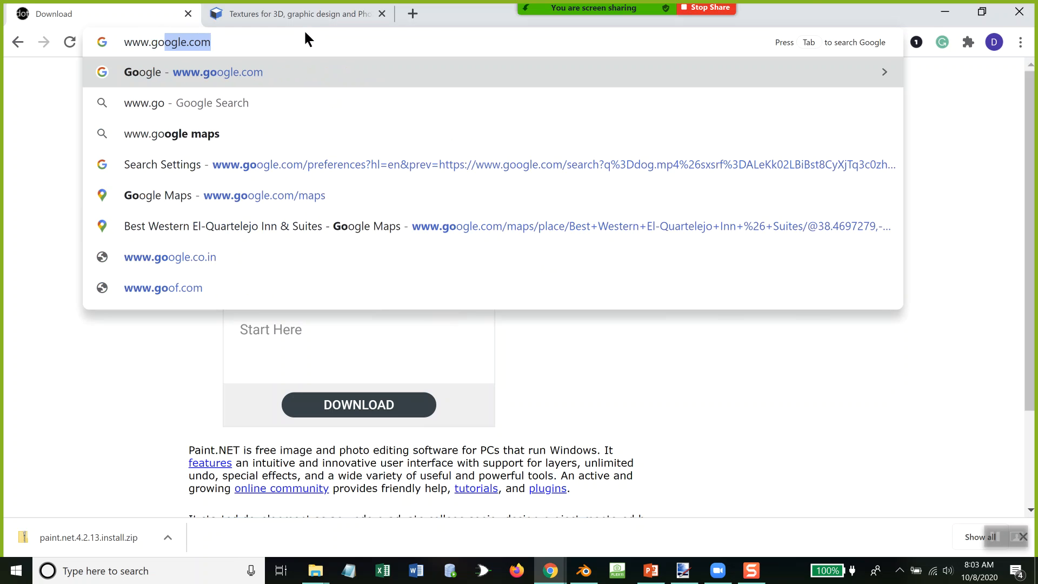
pyautogui.press('Return')
pyautogui.write('gimp')
pyautogui.press('Return')
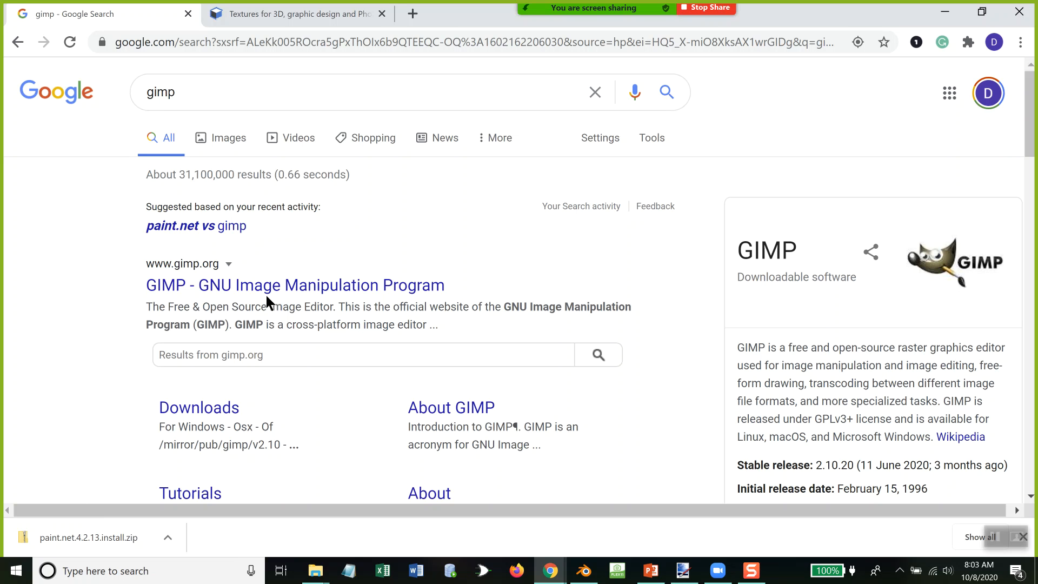
# Step: Open the official GIMP website in a new window and look through its home page
pyautogui.rightClick(395, 279)
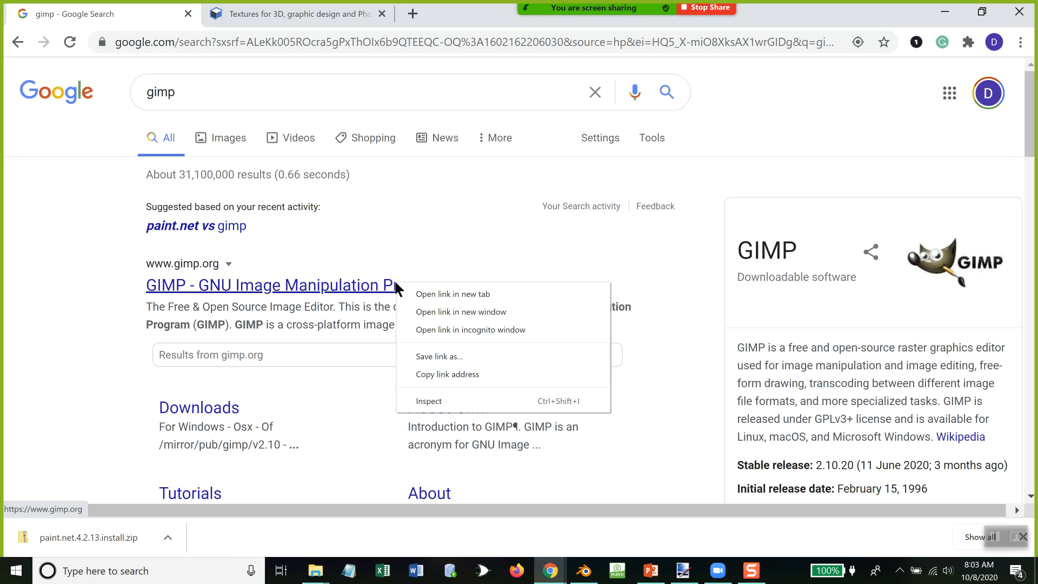
pyautogui.click(420, 306)
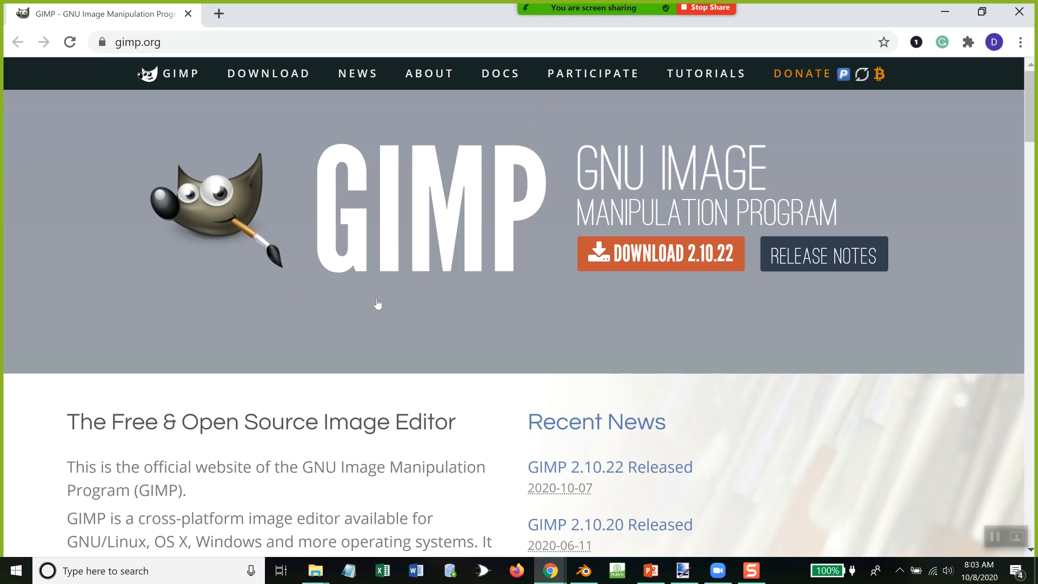
pyautogui.scroll(-1, 398, 304)
pyautogui.scroll(-3, 399, 301)
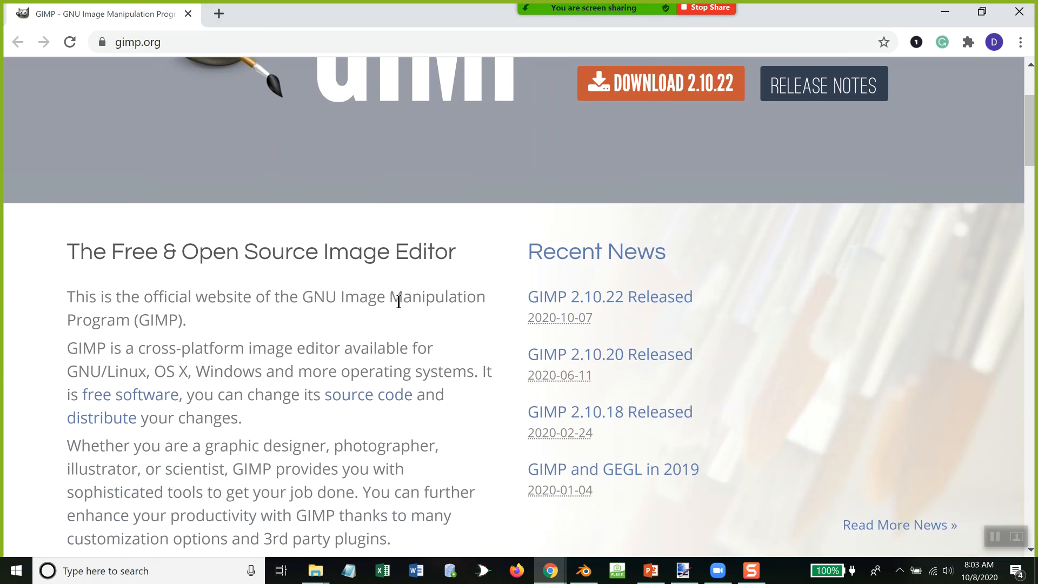
pyautogui.scroll(-3, 398, 301)
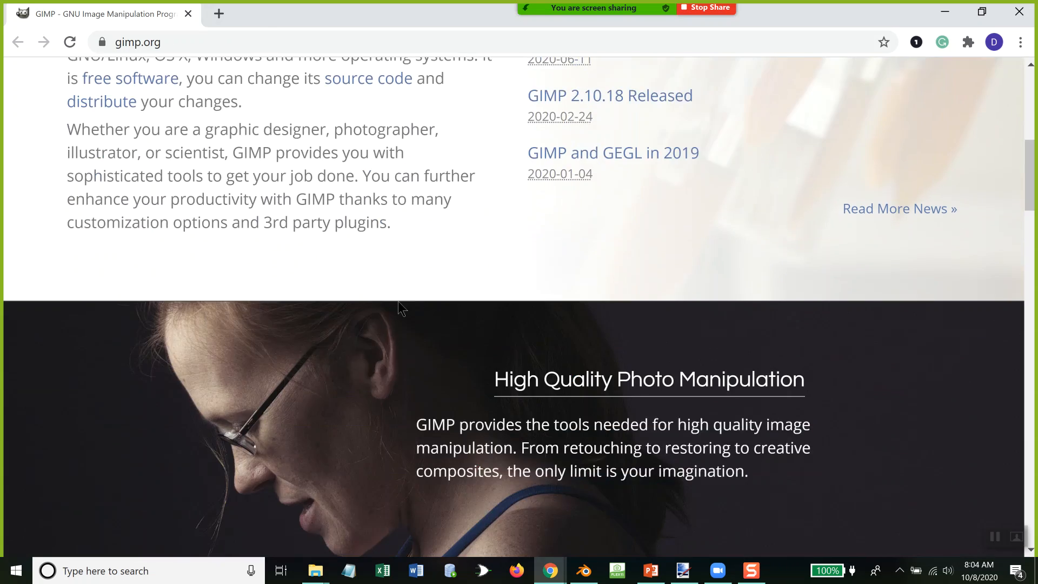
pyautogui.scroll(-3, 399, 301)
pyautogui.scroll(-5, 392, 307)
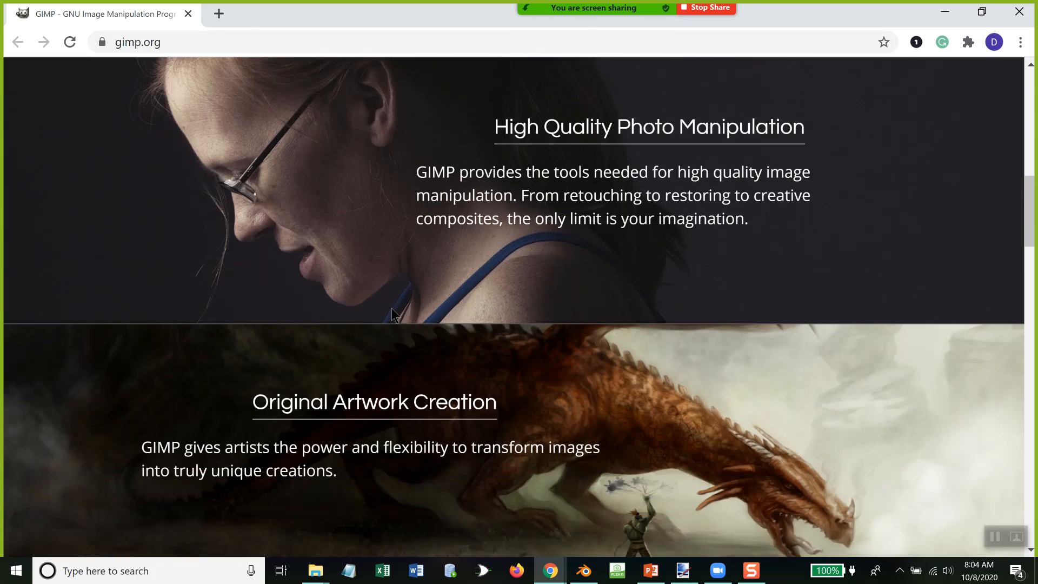
pyautogui.scroll(-9, 392, 307)
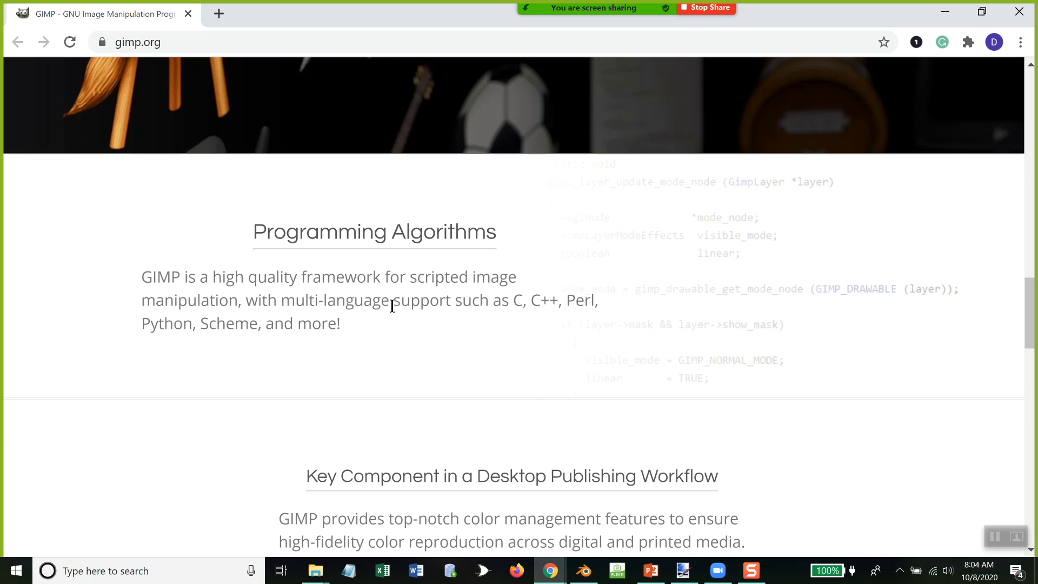
pyautogui.scroll(20, 392, 305)
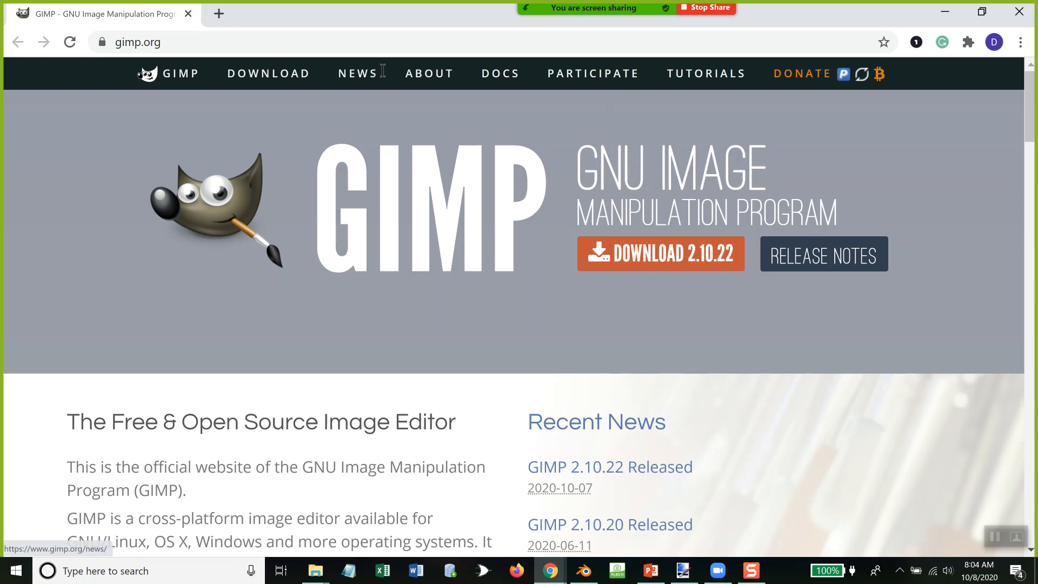
pyautogui.click(275, 39)
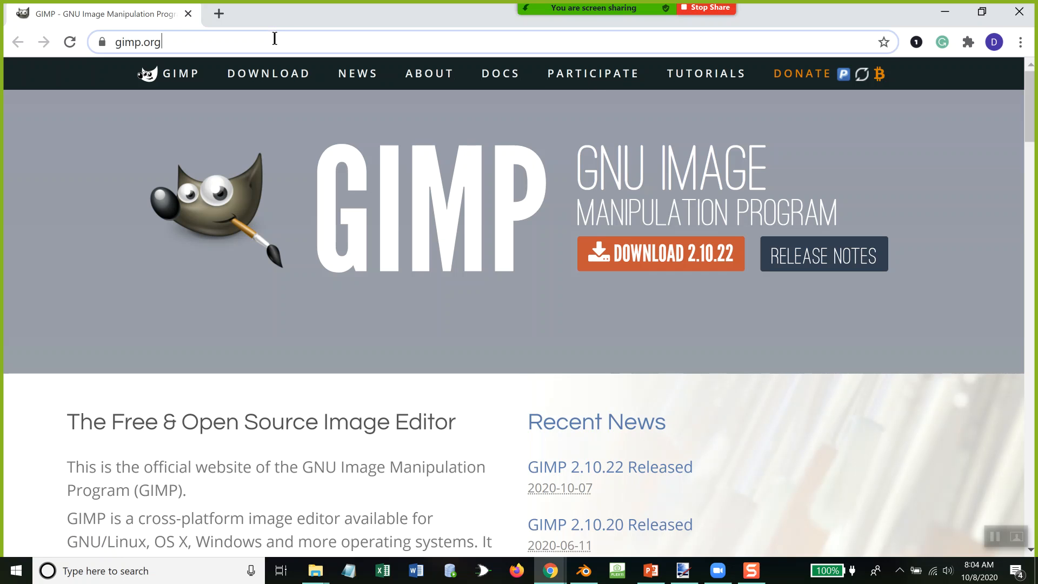
pyautogui.write('www.google.com')
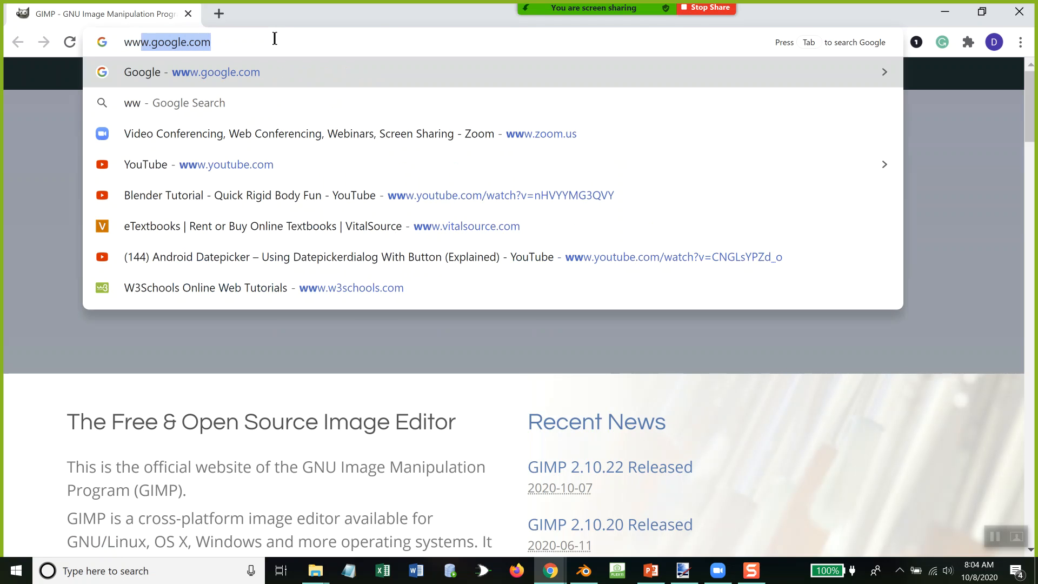
pyautogui.press('Return')
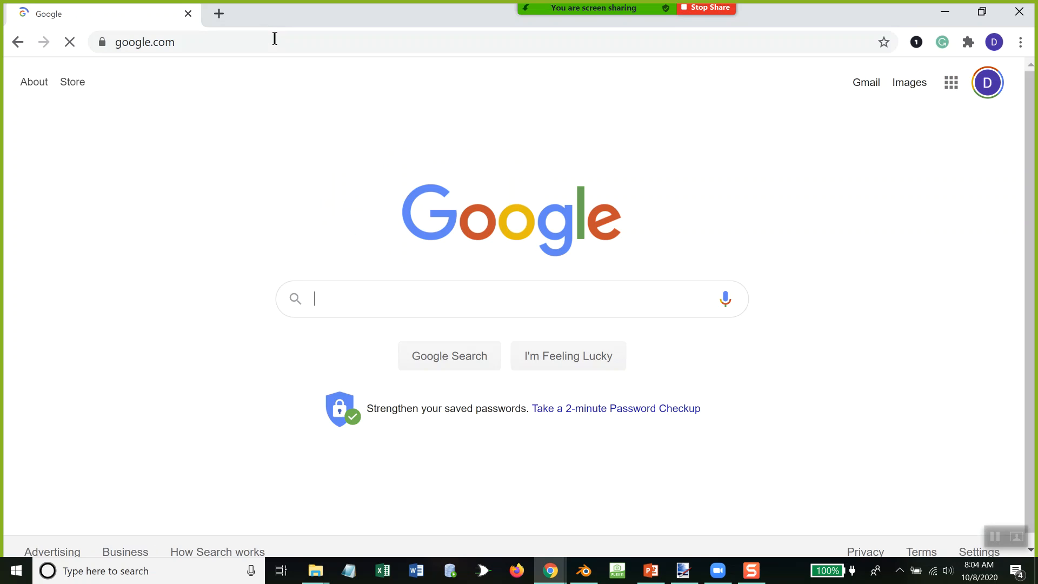
pyautogui.write('gimpshop')
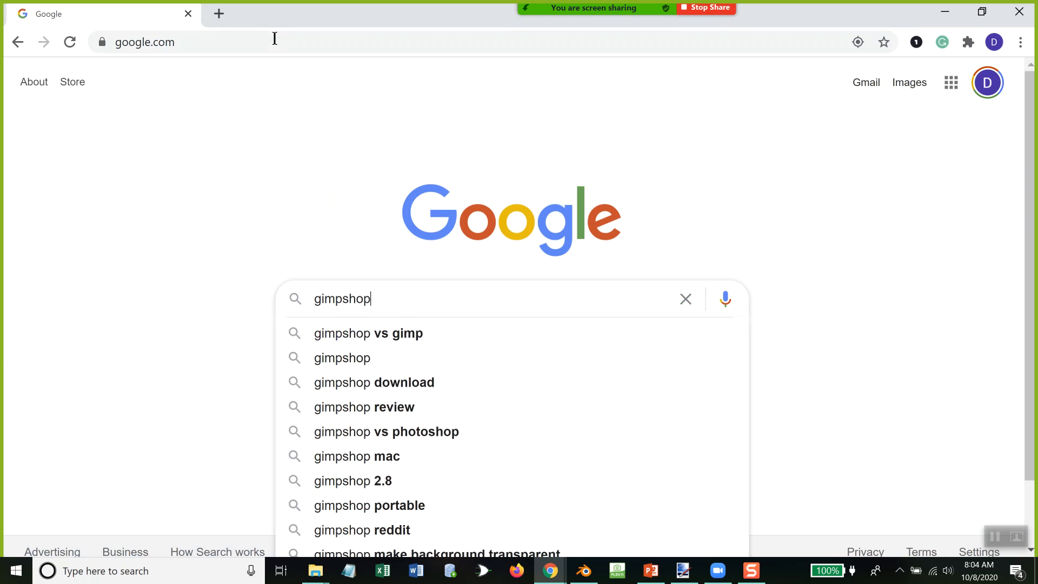
pyautogui.press('Escape')
pyautogui.press('Return')
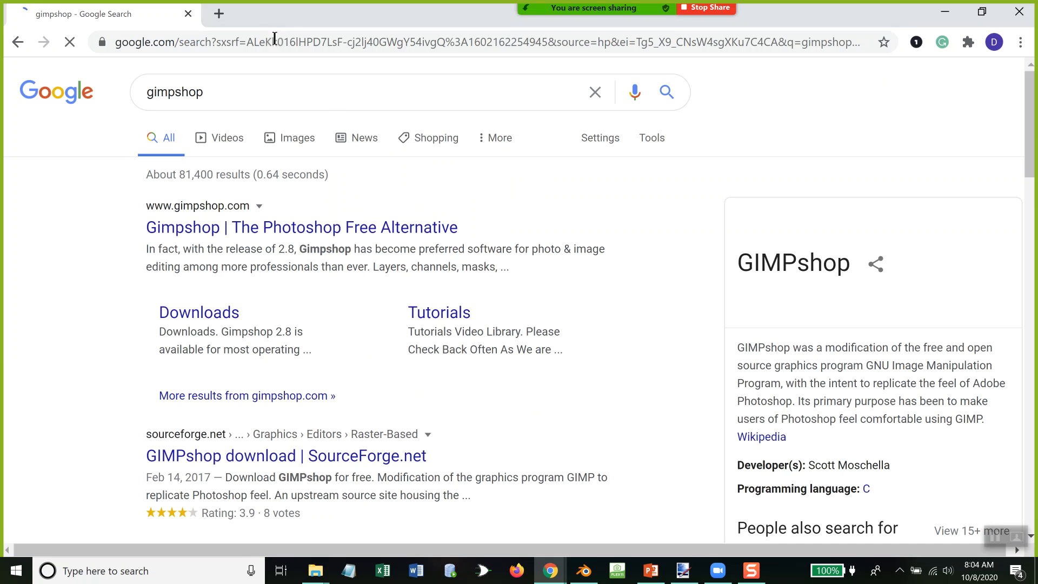
# Step: Open the Gimpshop website from the search results and look through its introduction and Features and Tools section
pyautogui.click(402, 229)
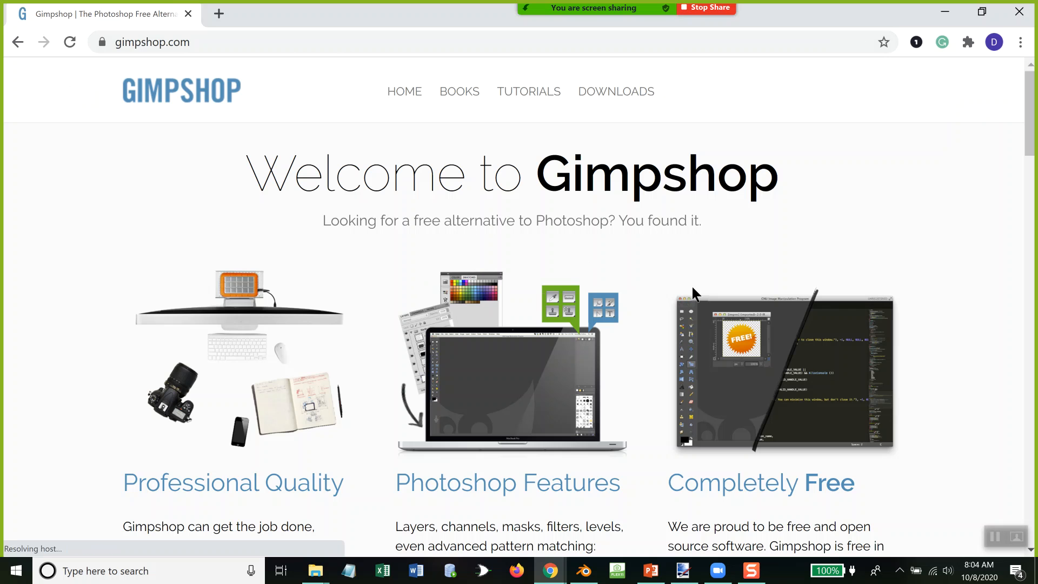
pyautogui.scroll(-5, 761, 231)
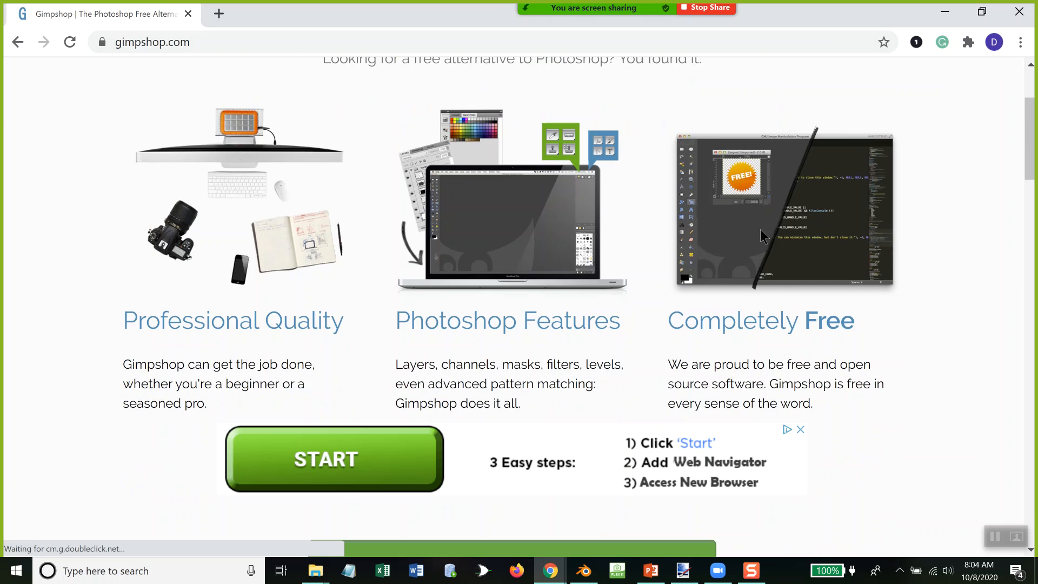
pyautogui.scroll(-8, 757, 224)
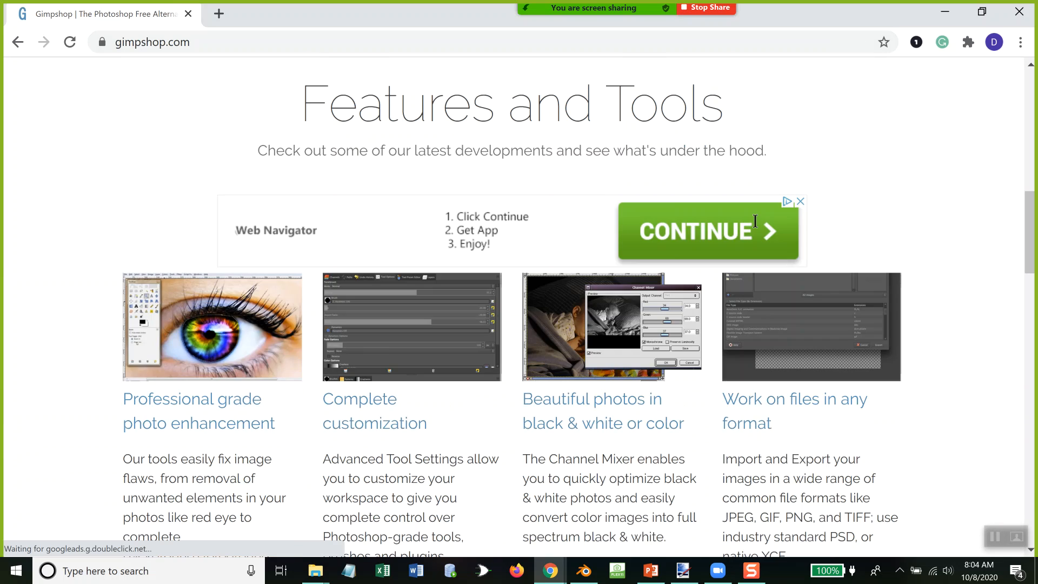
pyautogui.scroll(-2, 756, 221)
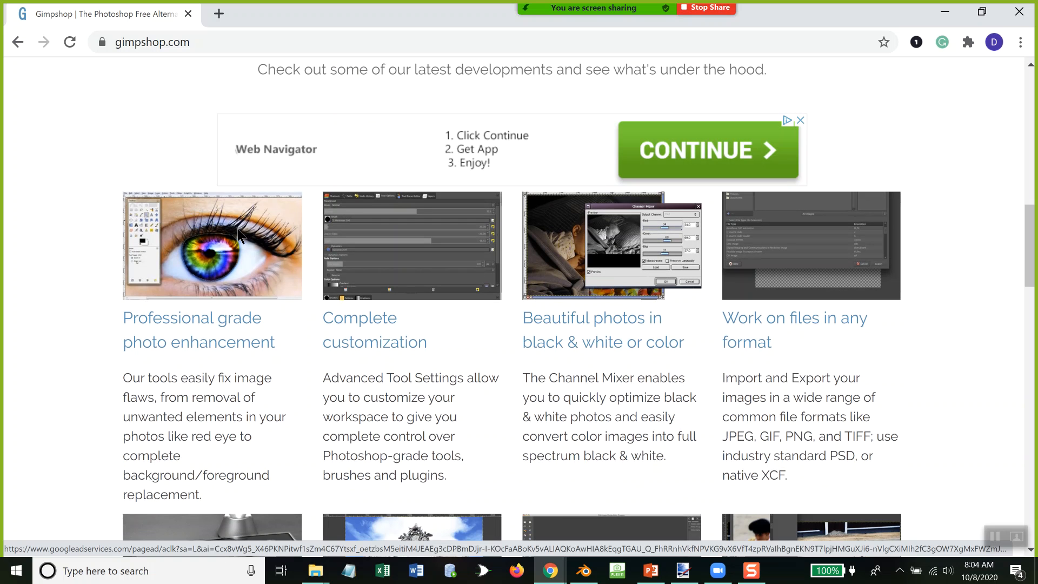
# Step: Review the Gimpshop vs Photoshop comparison on the home page and close the Gimpshop window
pyautogui.scroll(-9, 447, 284)
pyautogui.scroll(-8, 458, 295)
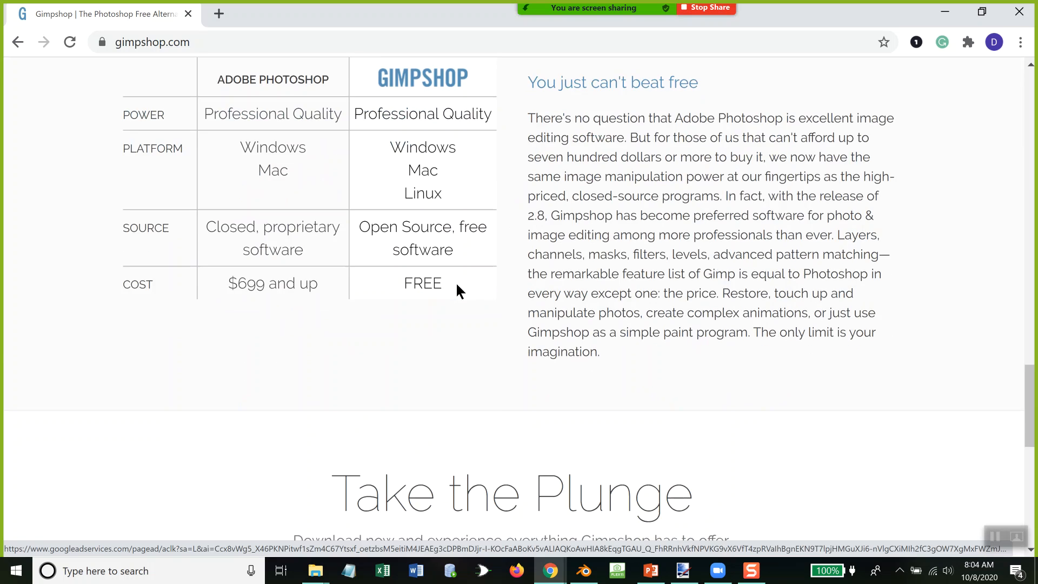
pyautogui.scroll(2, 455, 287)
pyautogui.scroll(-9, 455, 287)
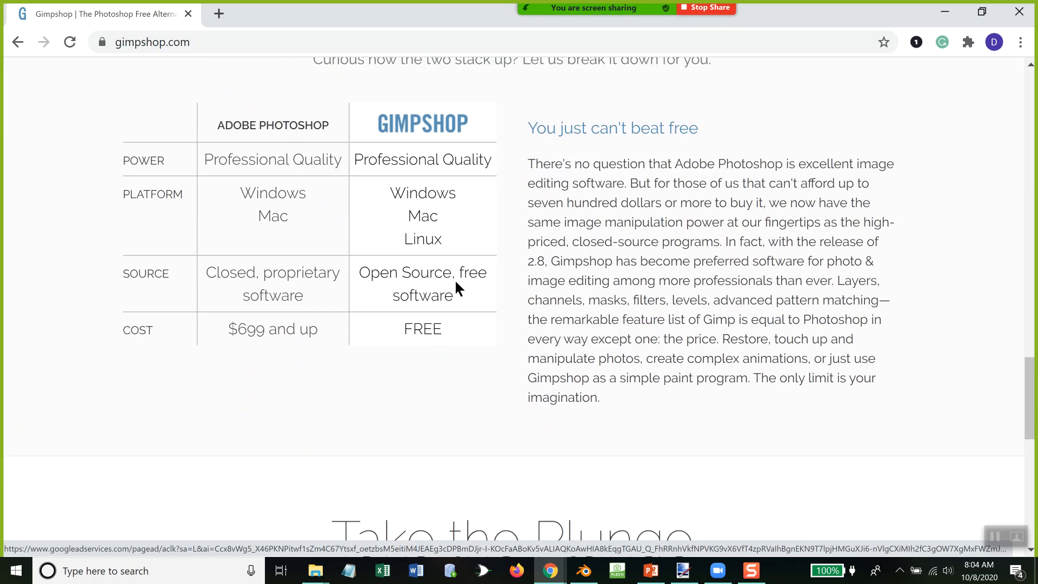
pyautogui.scroll(-3, 455, 284)
pyautogui.scroll(20, 455, 287)
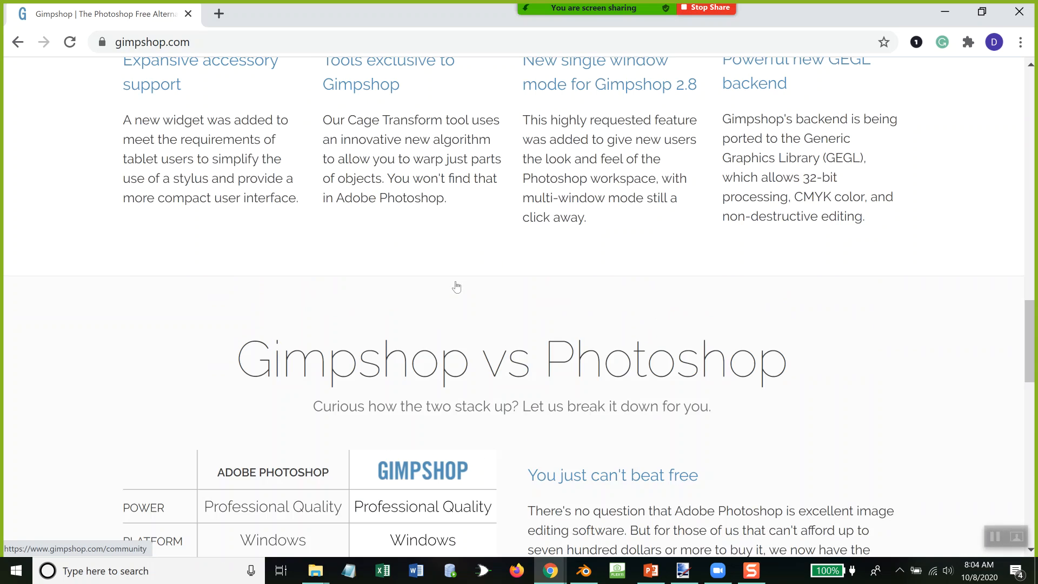
pyautogui.scroll(8, 457, 287)
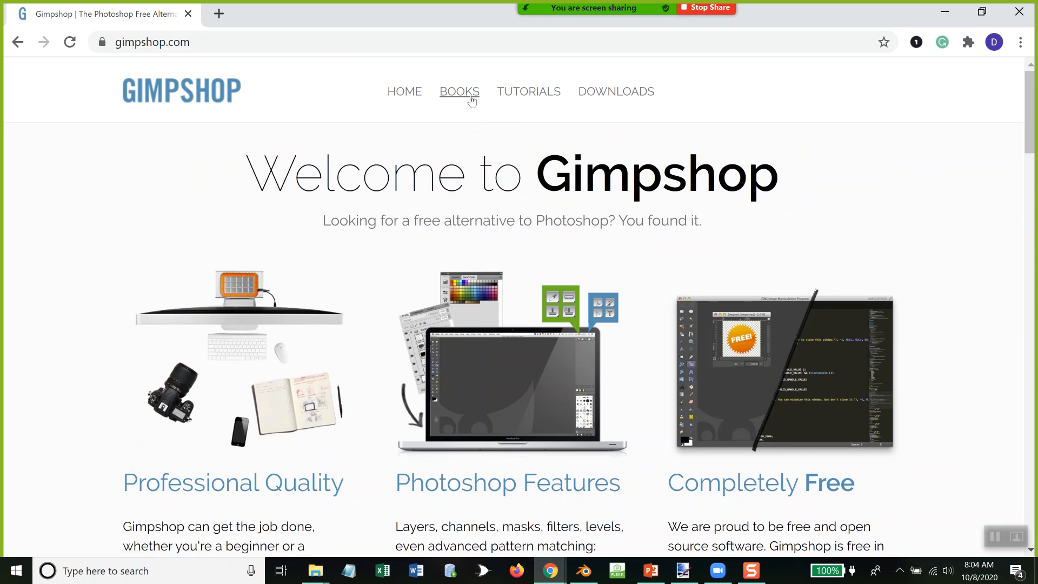
pyautogui.scroll(-5, 739, 381)
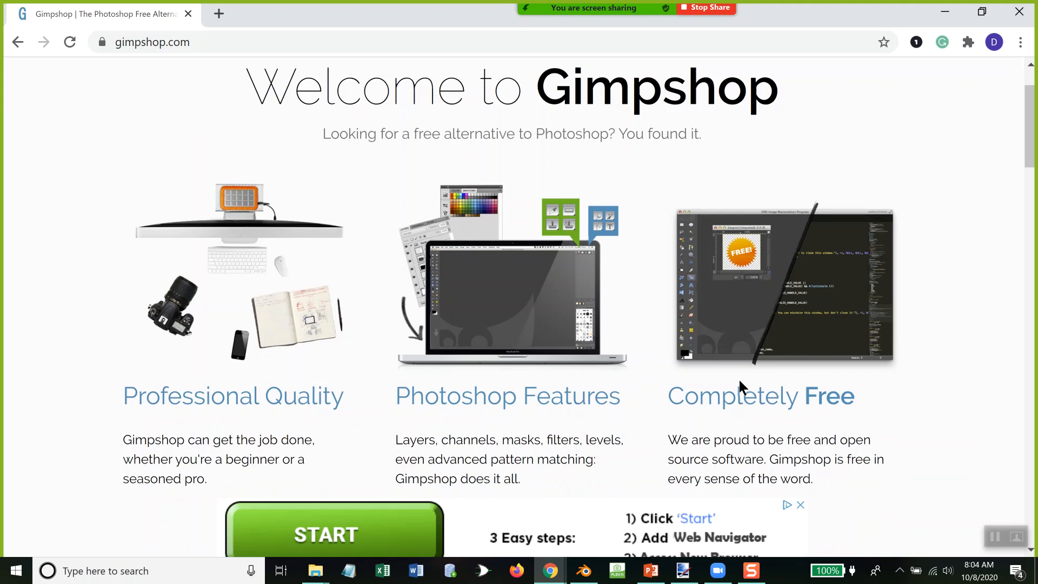
pyautogui.scroll(2, 739, 374)
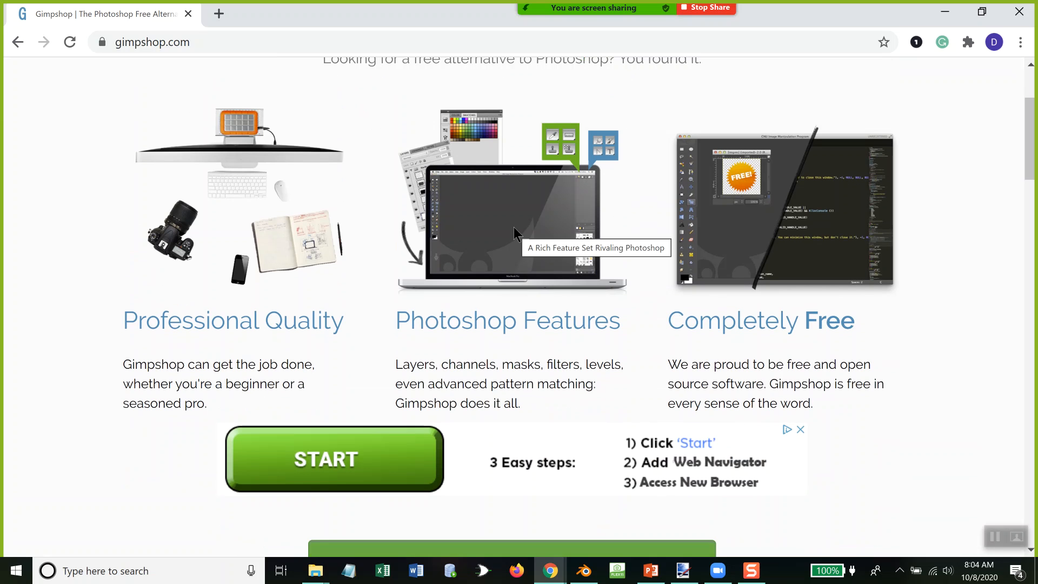
pyautogui.click(1017, 11)
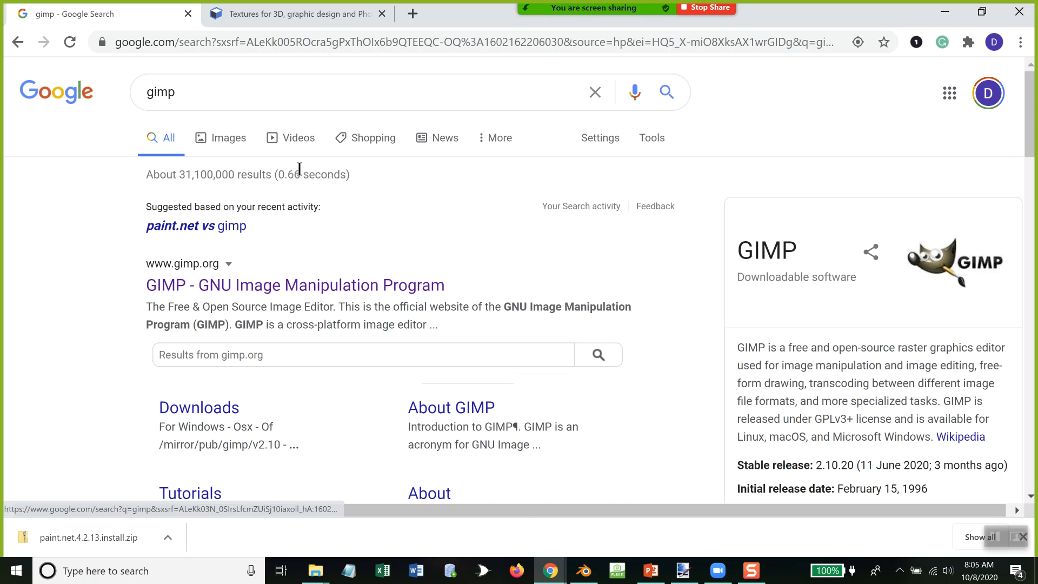
# Step: Switch to the open osalt.com window and look over its Top 10 Open Source and Top 10 Commercial lists
pyautogui.click(554, 562)
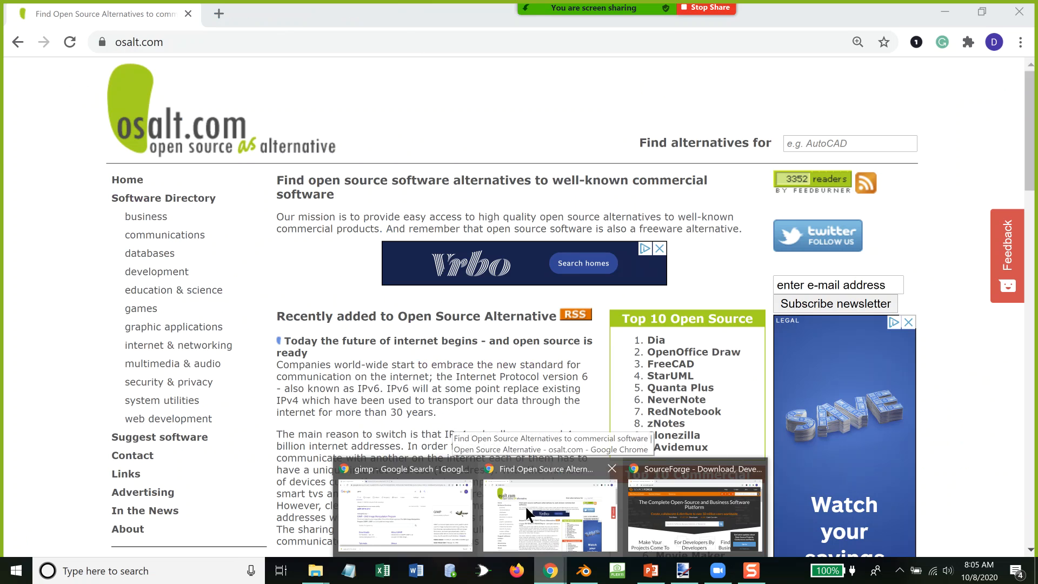
pyautogui.click(524, 505)
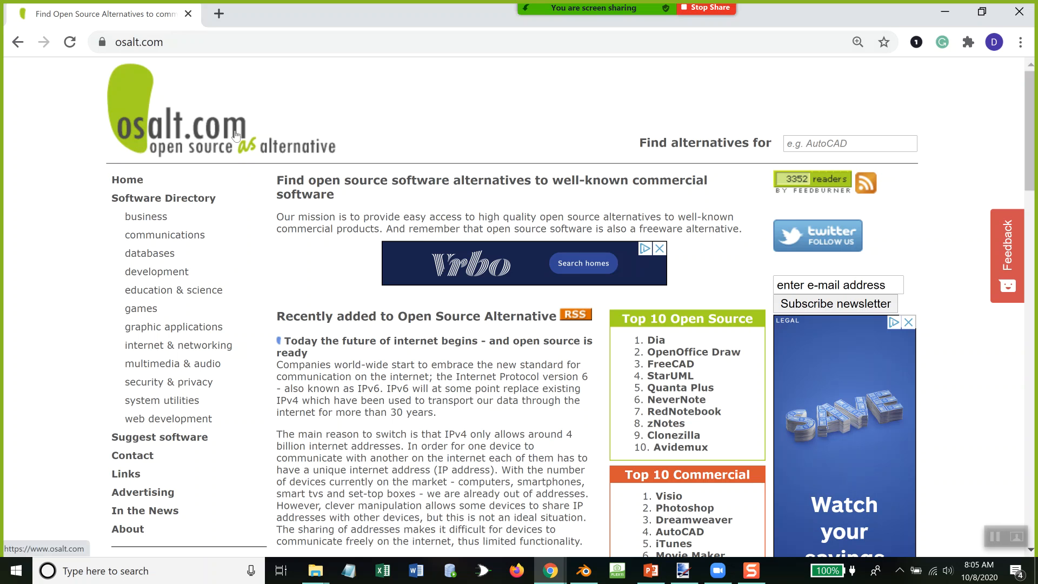
pyautogui.scroll(-1, 711, 346)
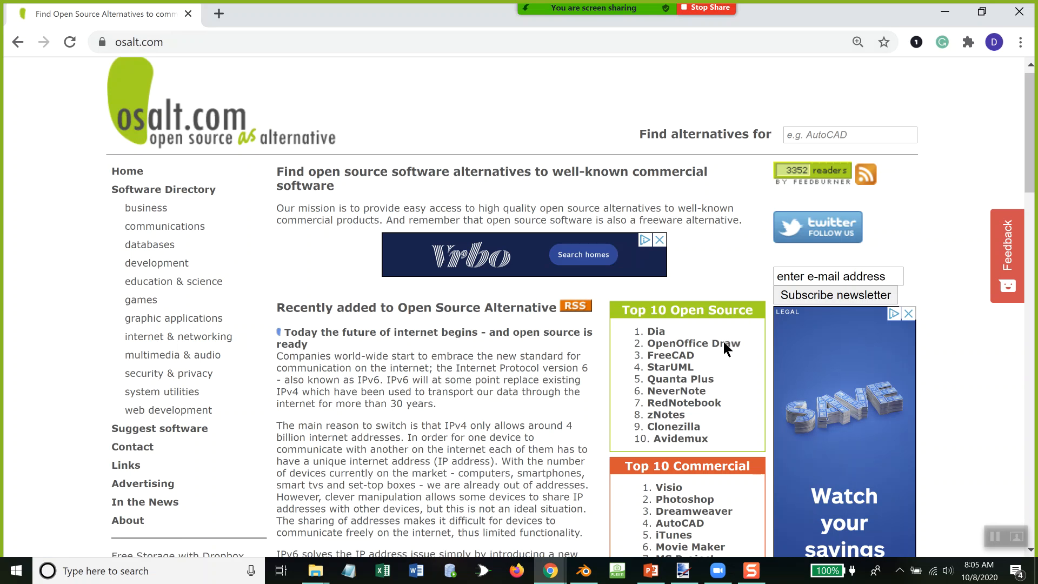
pyautogui.scroll(-1, 767, 364)
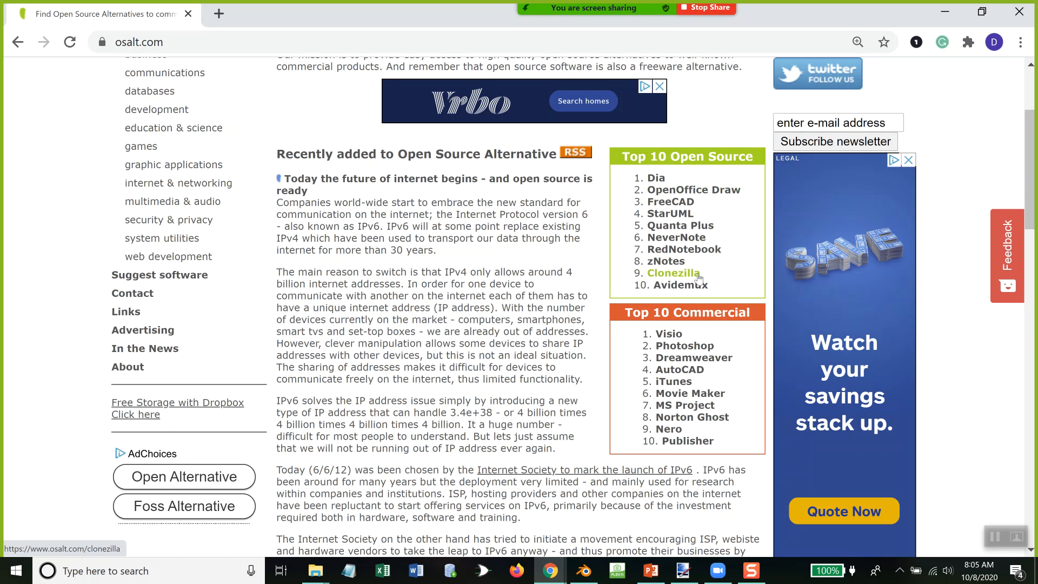
pyautogui.scroll(3, 698, 277)
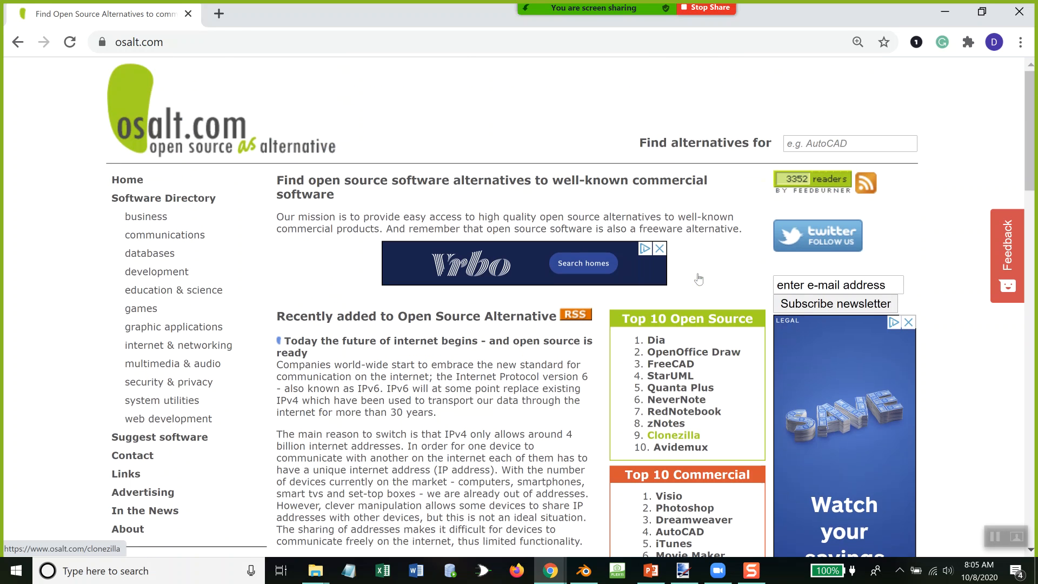
# Step: Search osalt.com for open source alternatives to "photoshop"
pyautogui.click(847, 146)
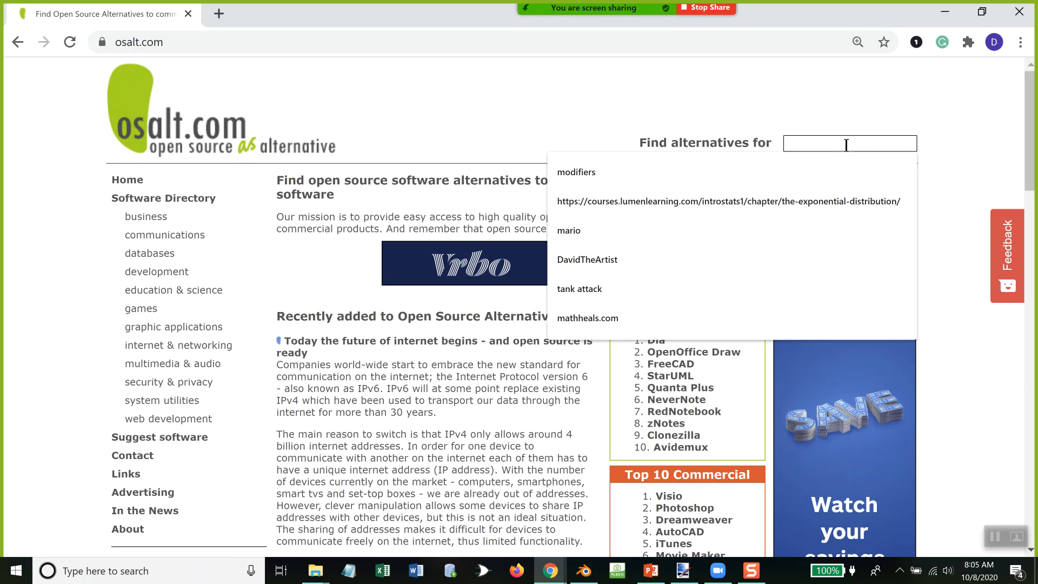
pyautogui.write('phto')
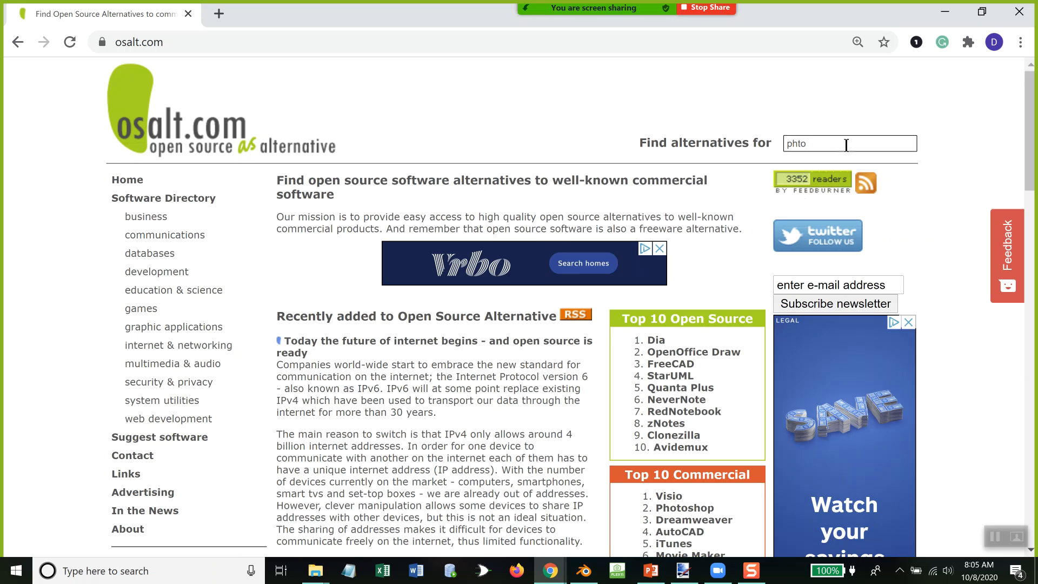
pyautogui.press('BackSpace')
pyautogui.write('oto')
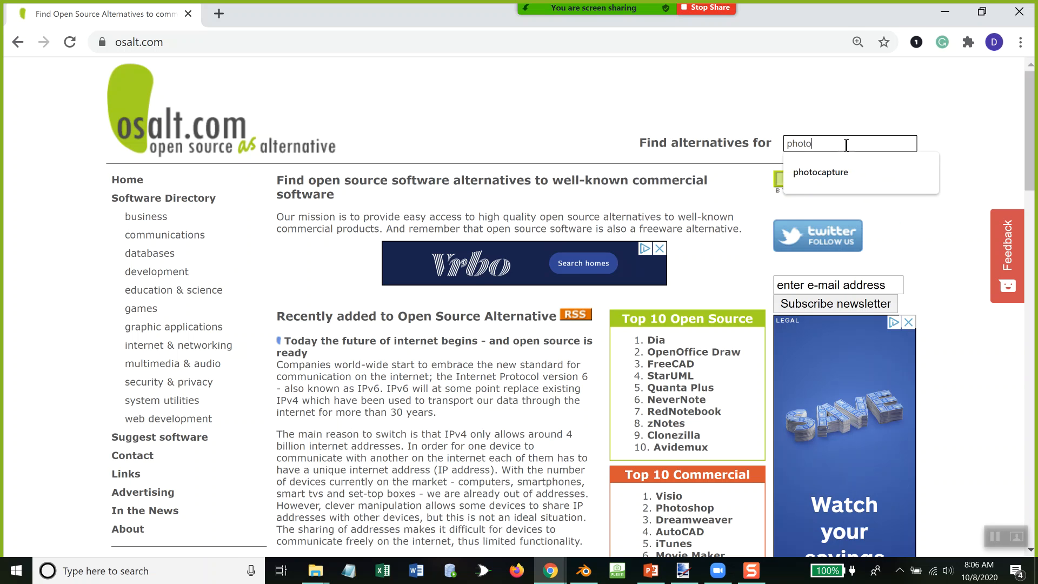
pyautogui.write('shop')
pyautogui.press('Return')
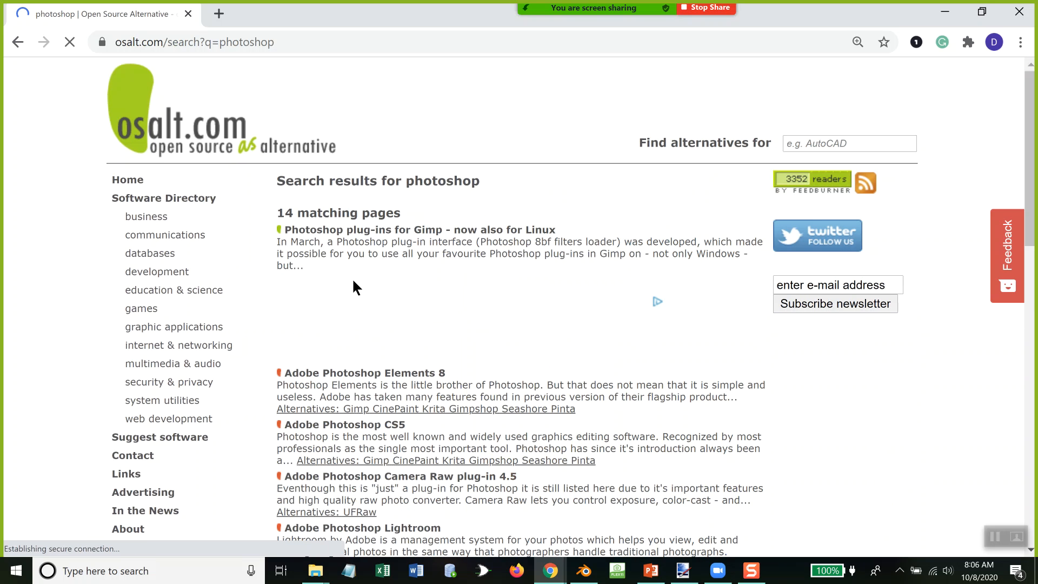
# Step: Look through the Photoshop search results for suggested open source alternatives and close the osalt.com window
pyautogui.scroll(-9, 364, 299)
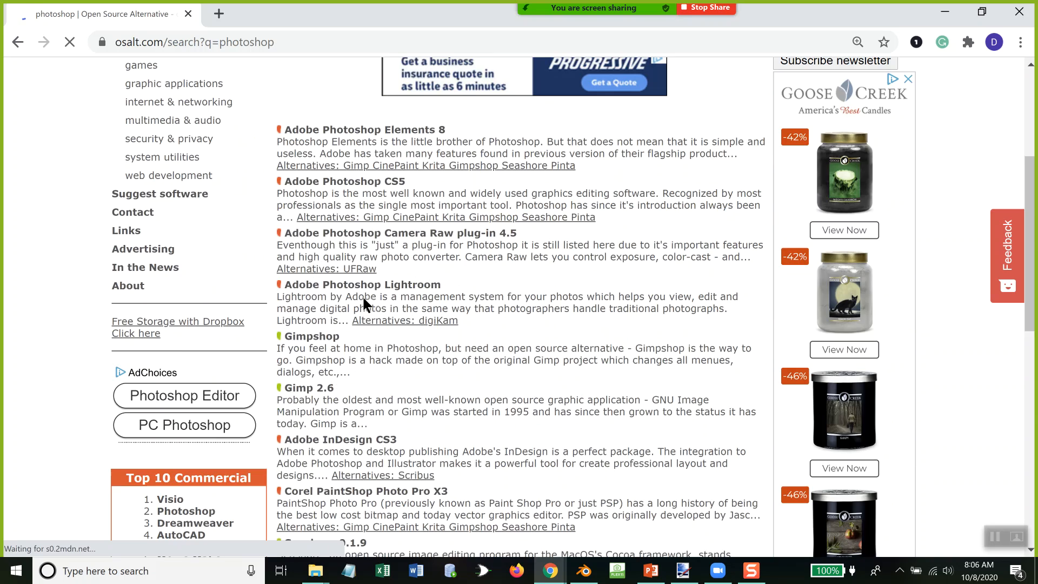
pyautogui.scroll(2, 286, 184)
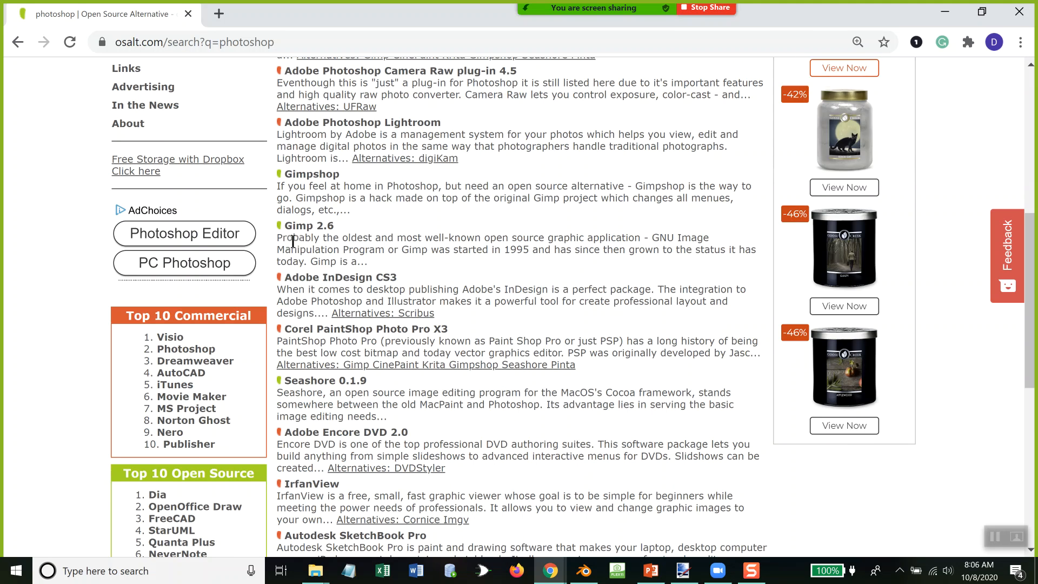
pyautogui.scroll(2, 324, 235)
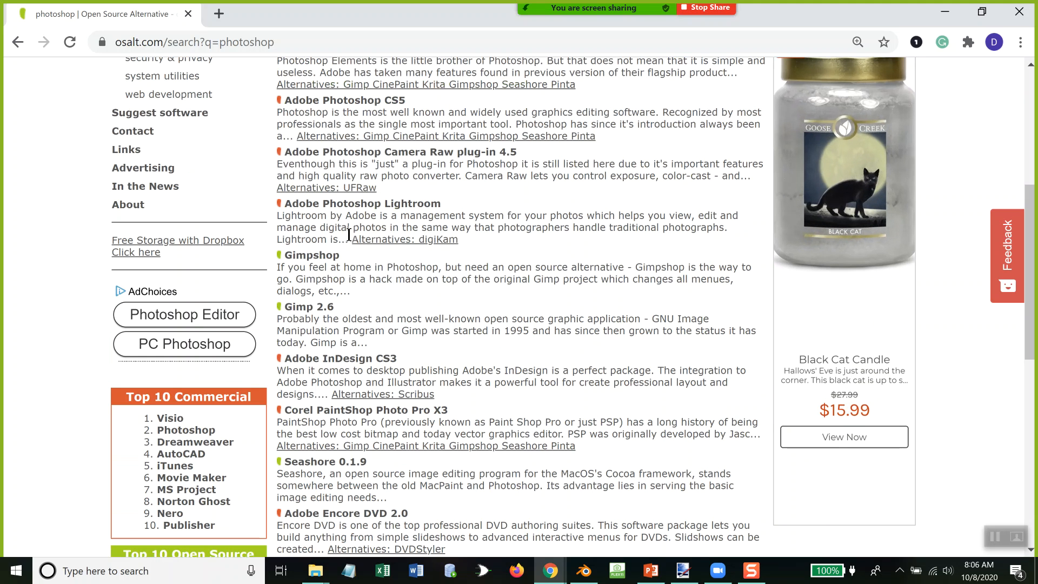
pyautogui.scroll(-1, 325, 265)
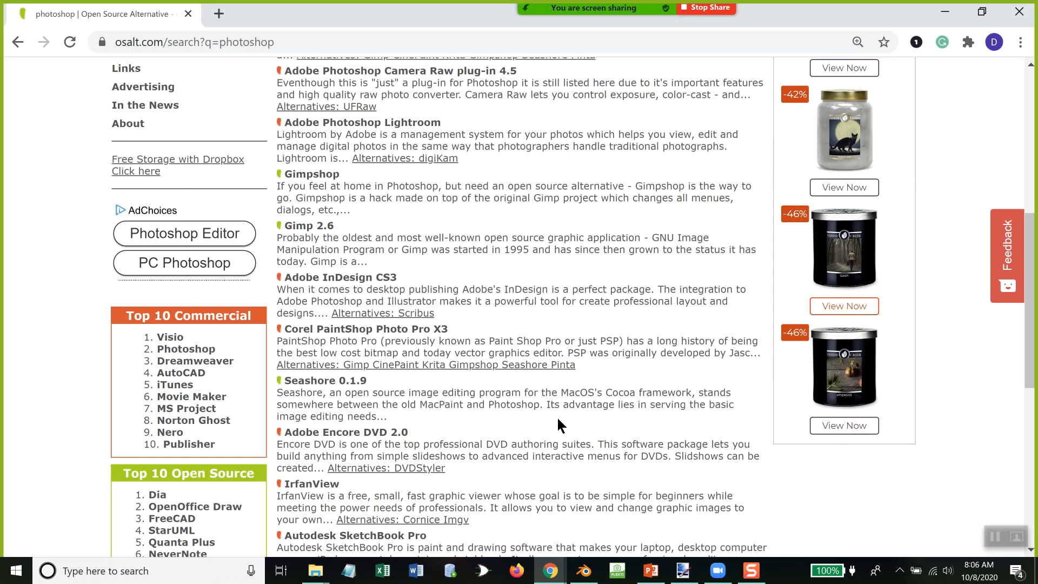
pyautogui.scroll(-5, 616, 400)
pyautogui.scroll(13, 622, 390)
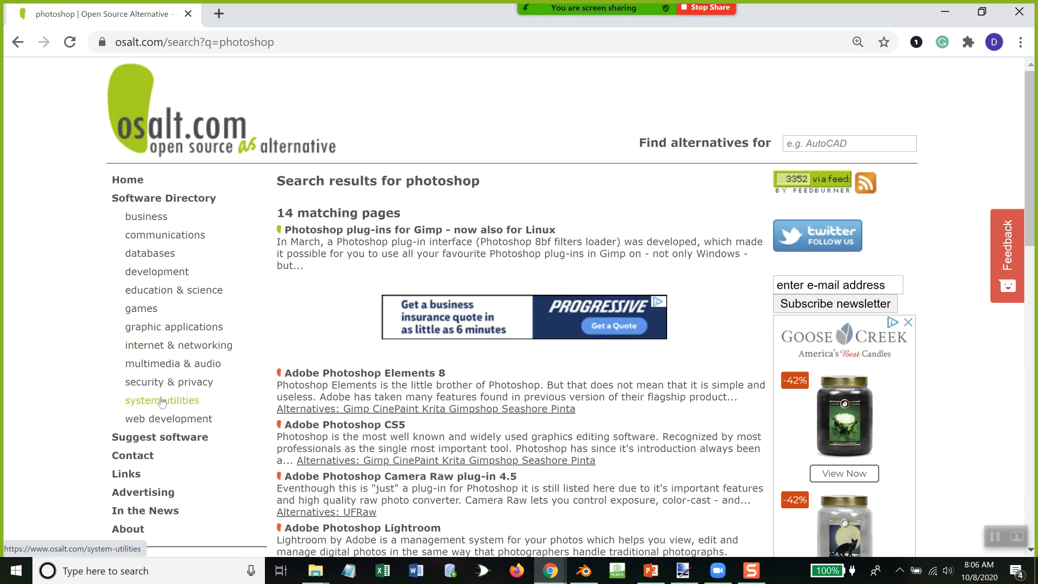
pyautogui.click(1019, 13)
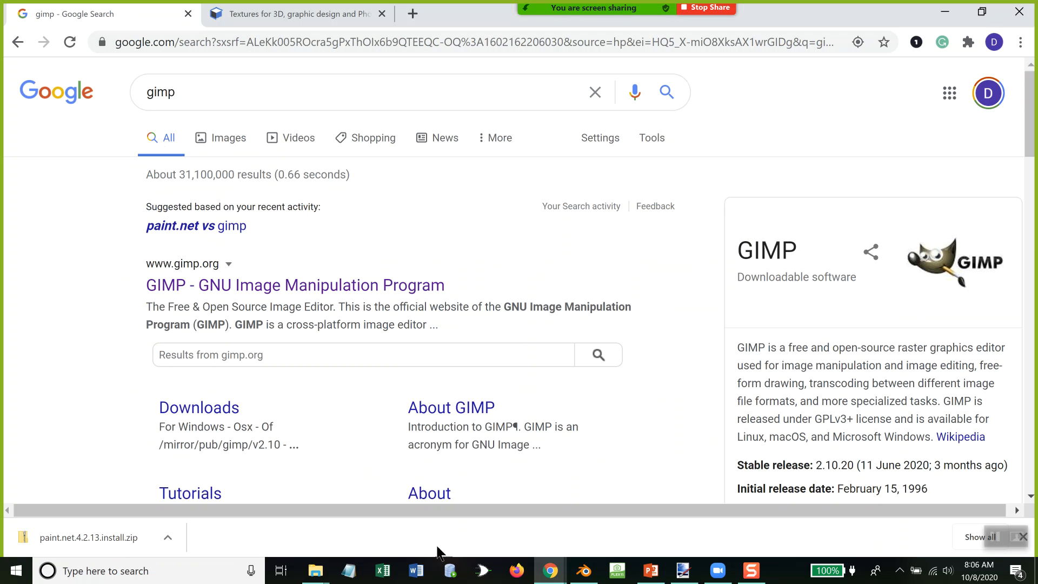
# Step: Switch to the open SourceForge window and search its software directory for "algol"
pyautogui.moveTo(550, 570)
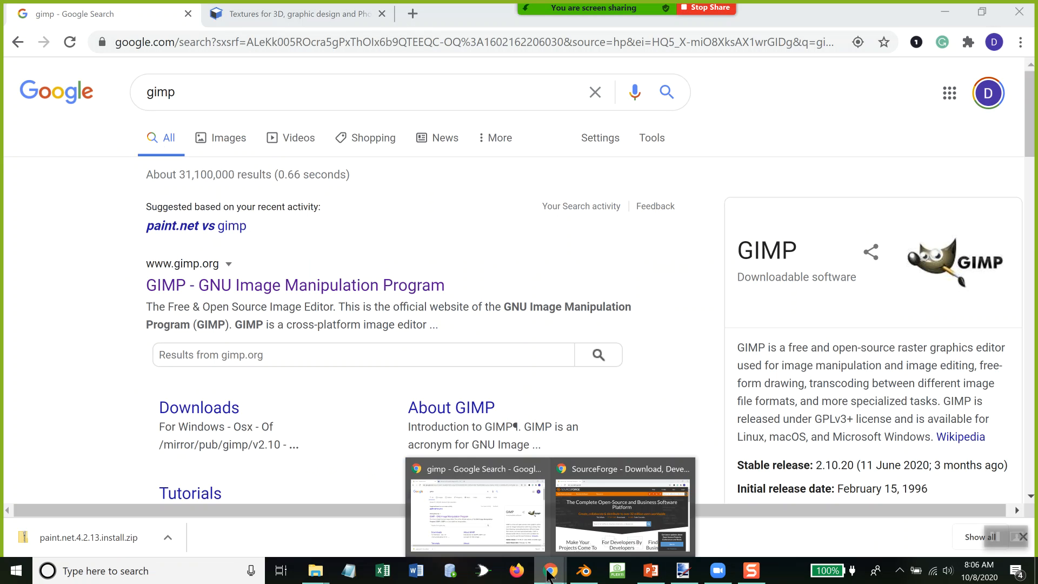
pyautogui.click(628, 505)
pyautogui.moveTo(206, 112)
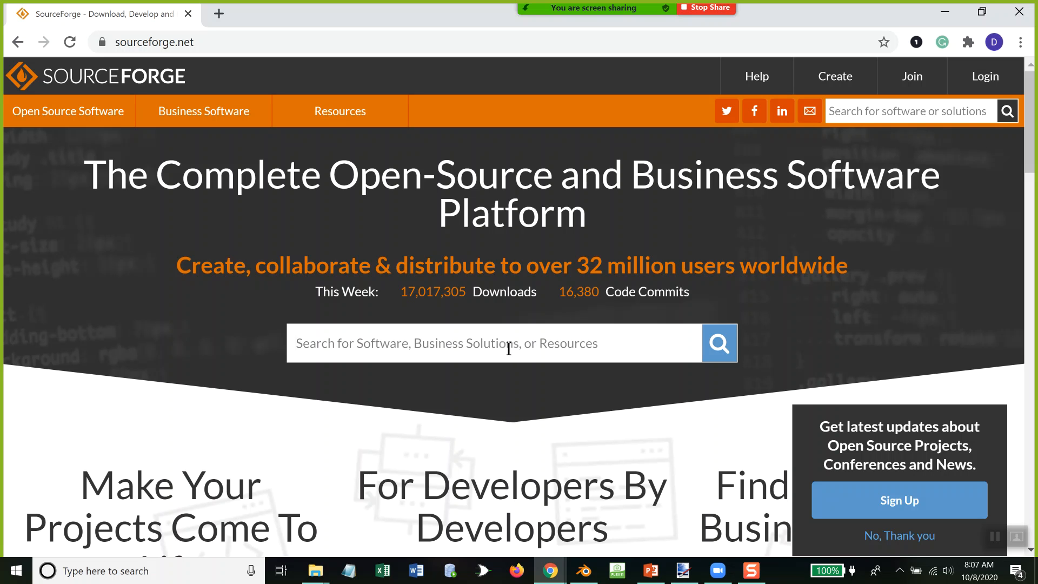
pyautogui.write('algol')
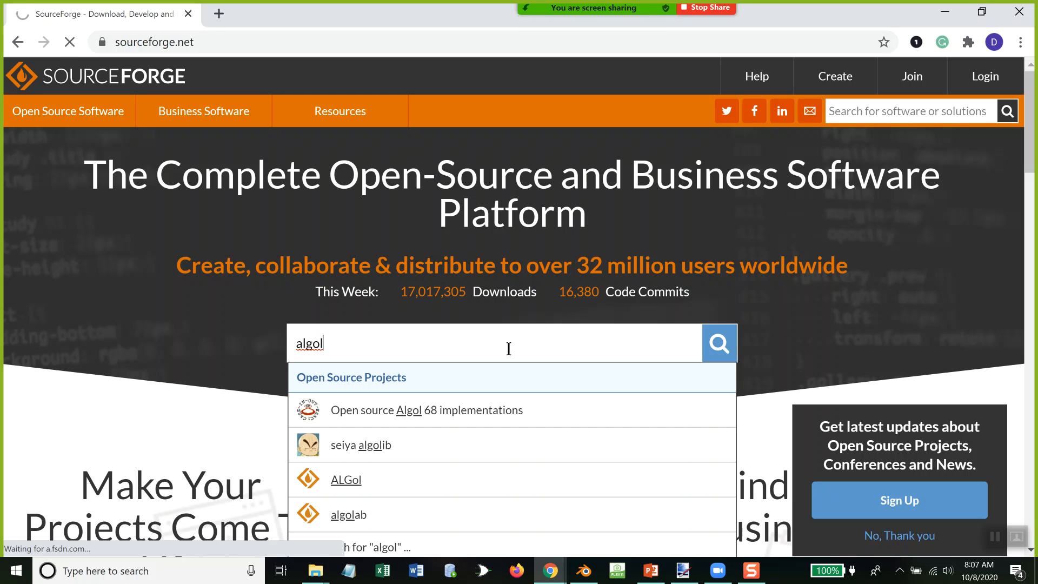
pyautogui.press('Return')
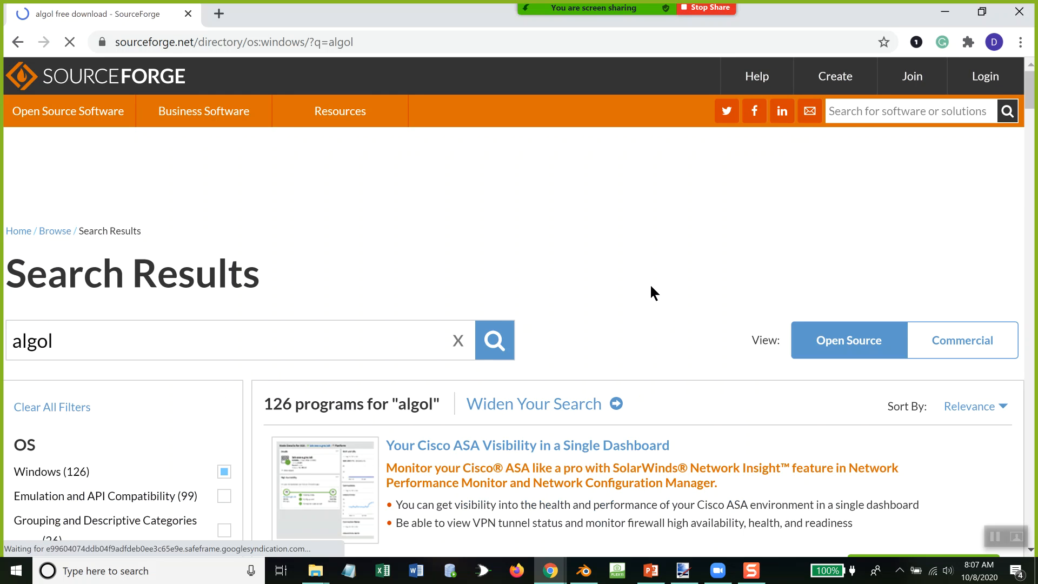
# Step: Filter the algol results by the Software Development category and look through the listed projects
pyautogui.scroll(-5, 651, 287)
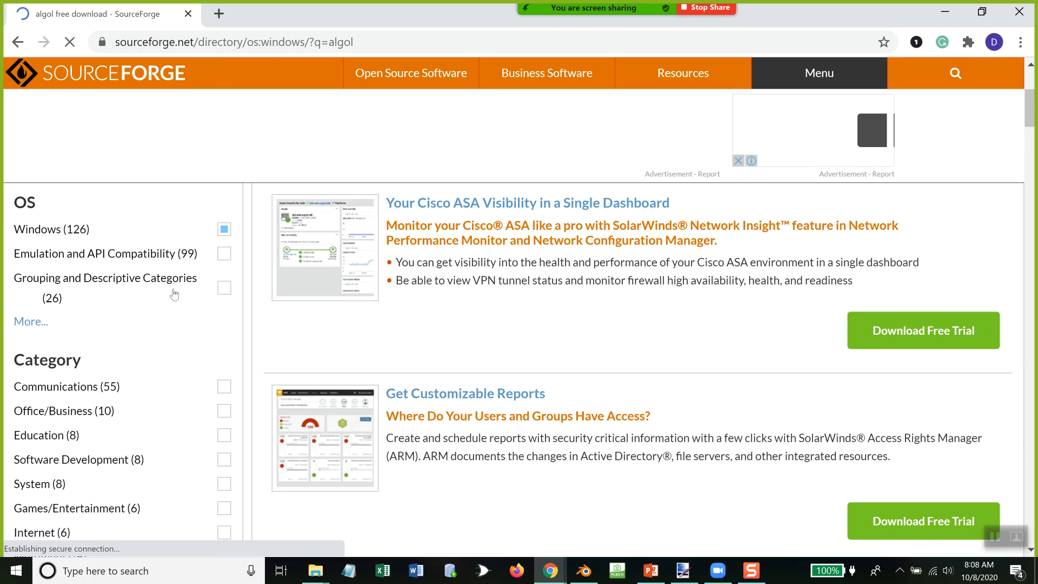
pyautogui.scroll(-6, 174, 294)
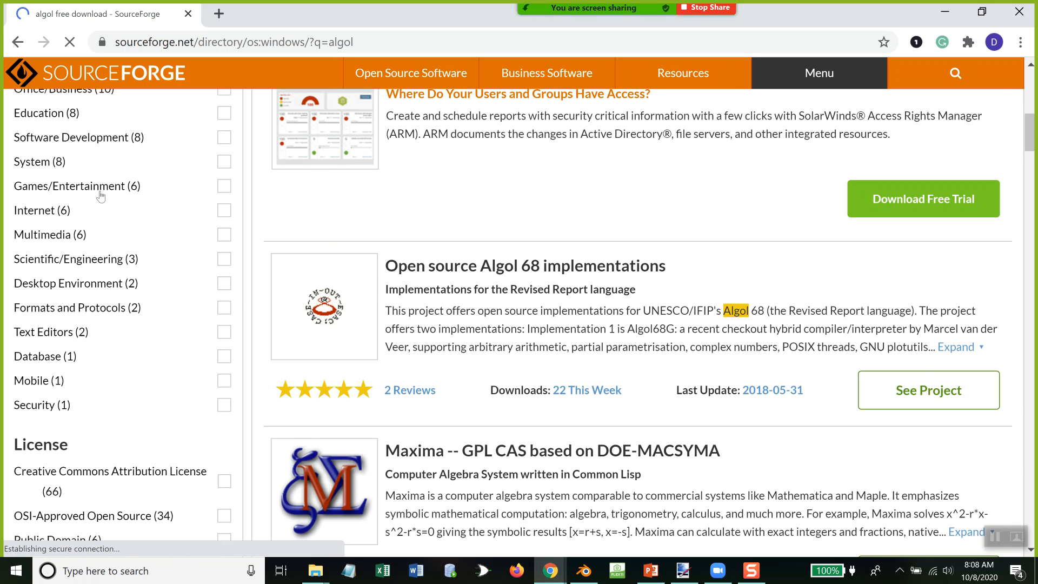
pyautogui.scroll(2, 102, 198)
pyautogui.click(223, 216)
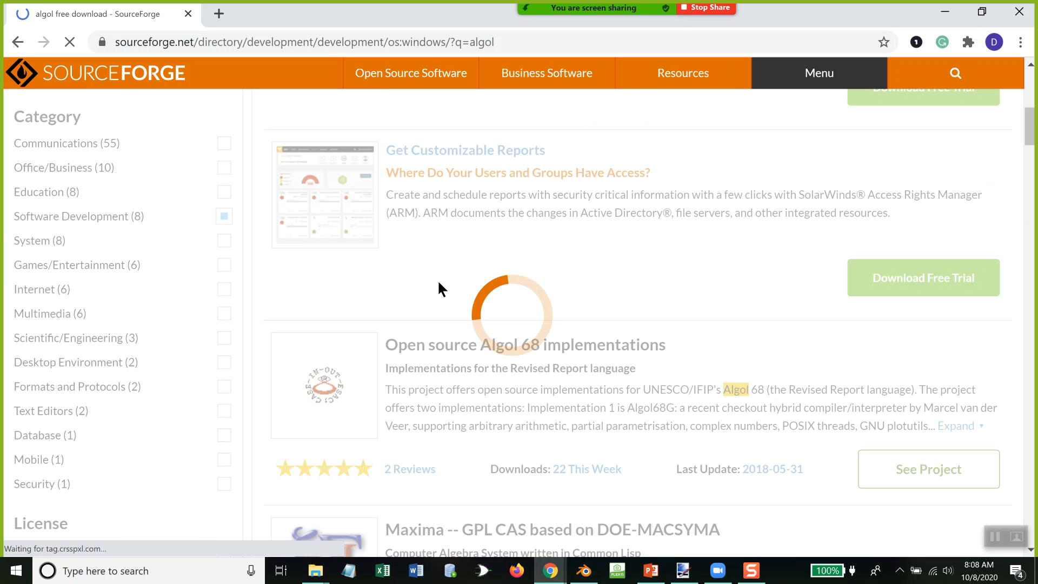
pyautogui.scroll(-5, 454, 284)
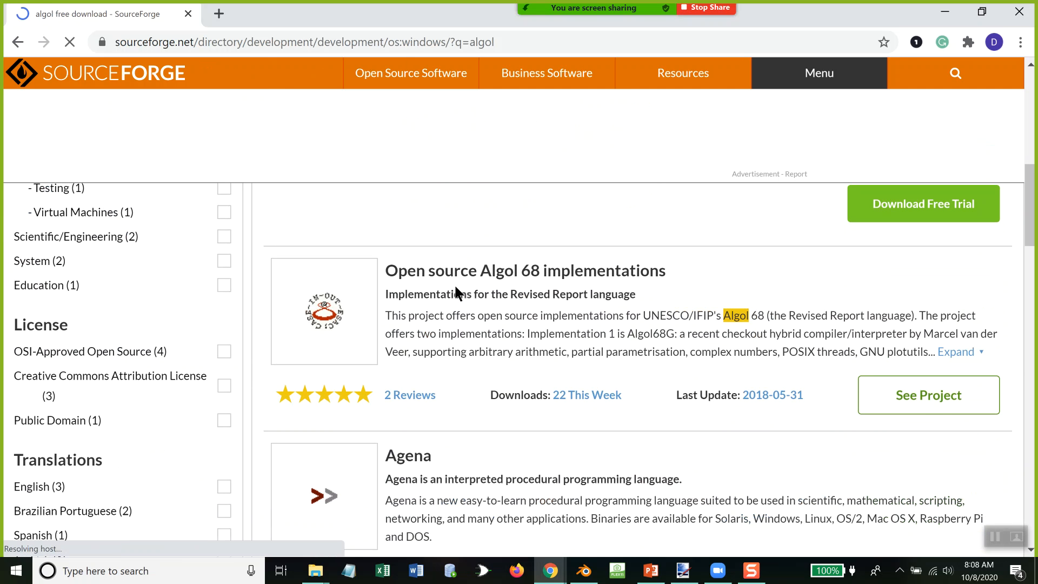
pyautogui.scroll(-1, 456, 287)
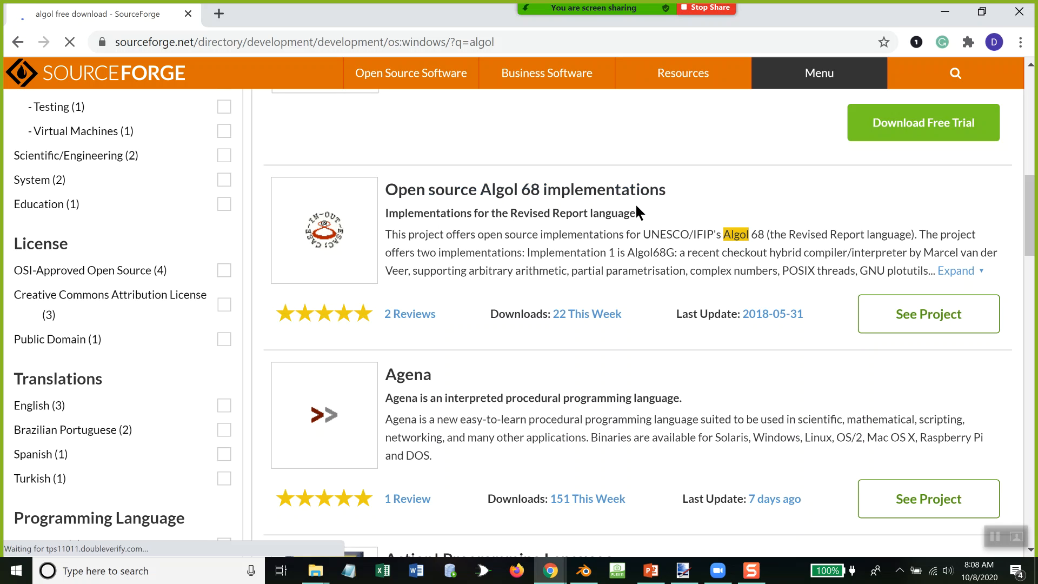
# Step: Open the Open source Algol 68 implementations project and look through its description, ratings, reviews, project details and last update
pyautogui.click(916, 317)
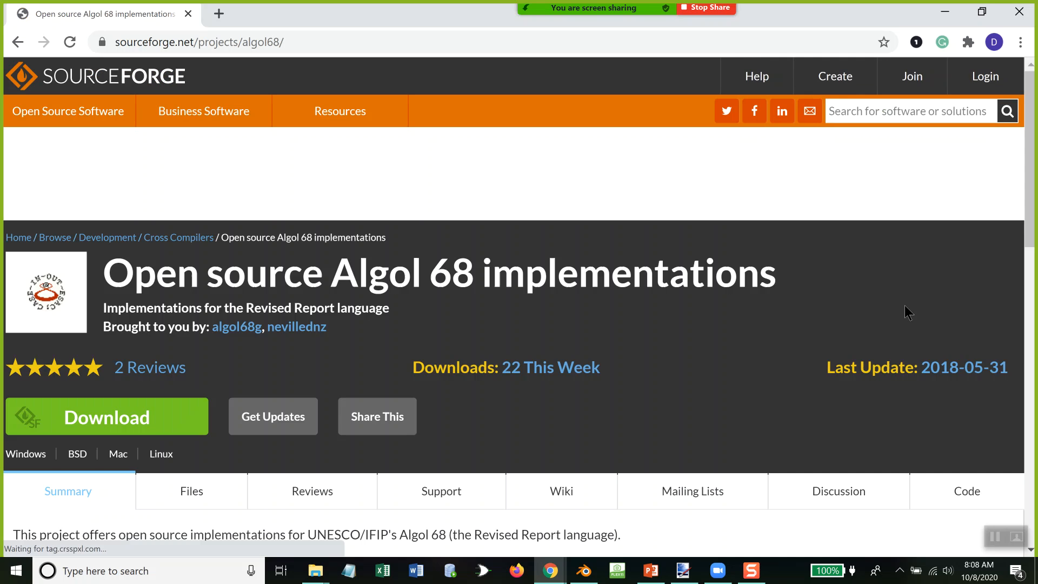
pyautogui.scroll(-3, 467, 439)
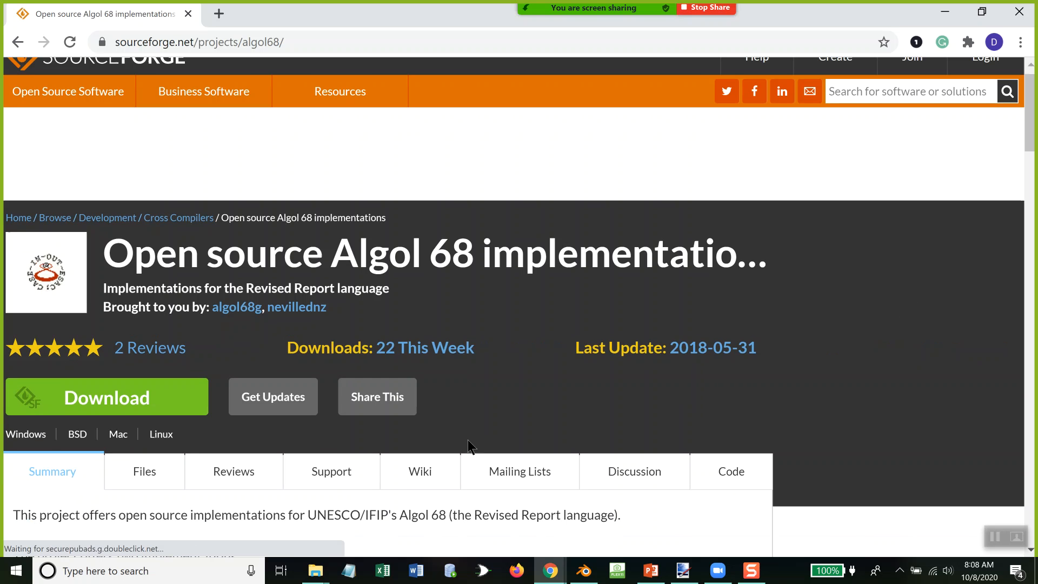
pyautogui.scroll(-3, 467, 439)
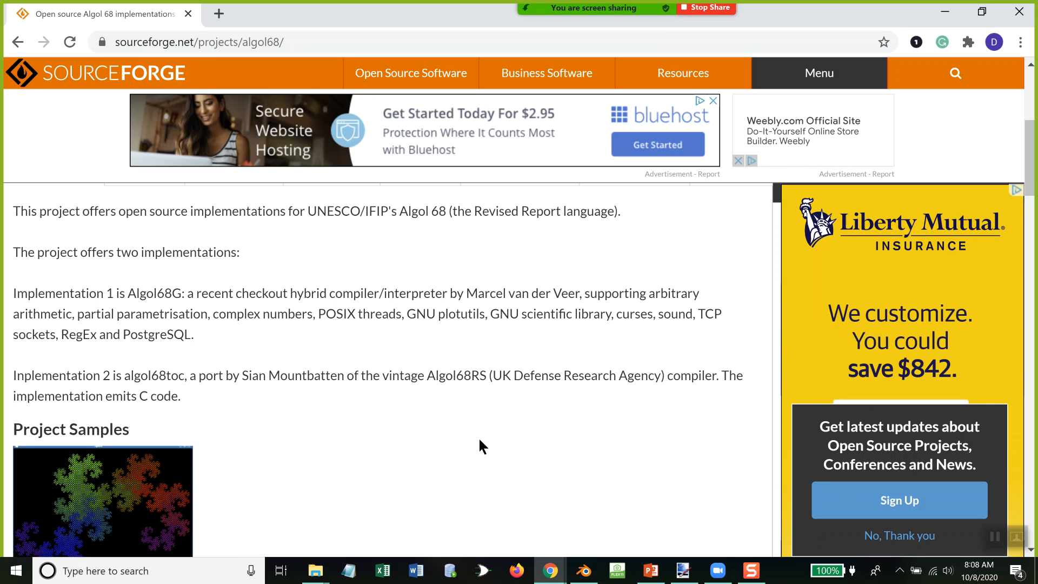
pyautogui.scroll(-3, 492, 412)
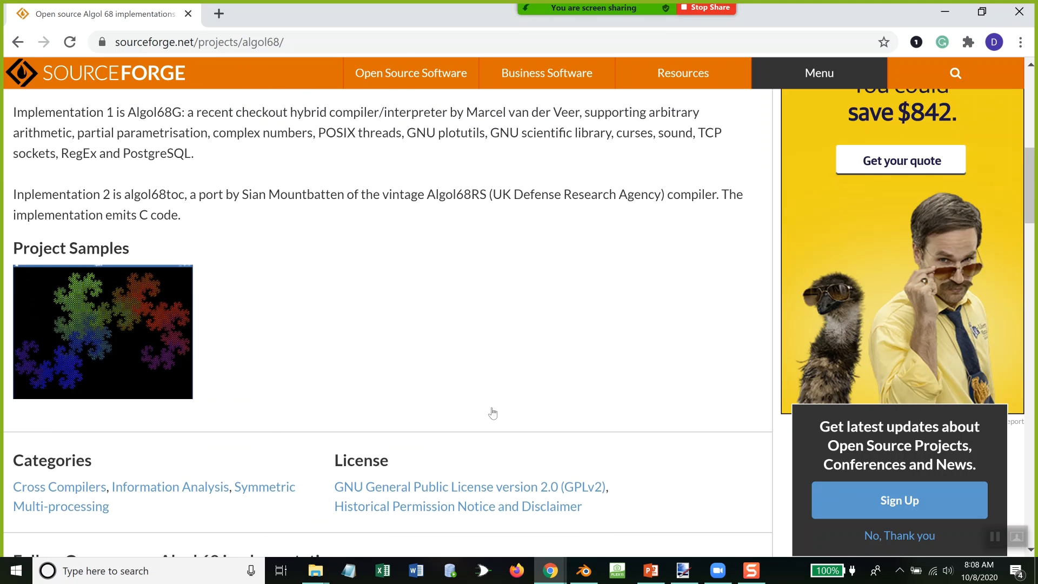
pyautogui.scroll(-3, 492, 413)
pyautogui.scroll(-4, 492, 413)
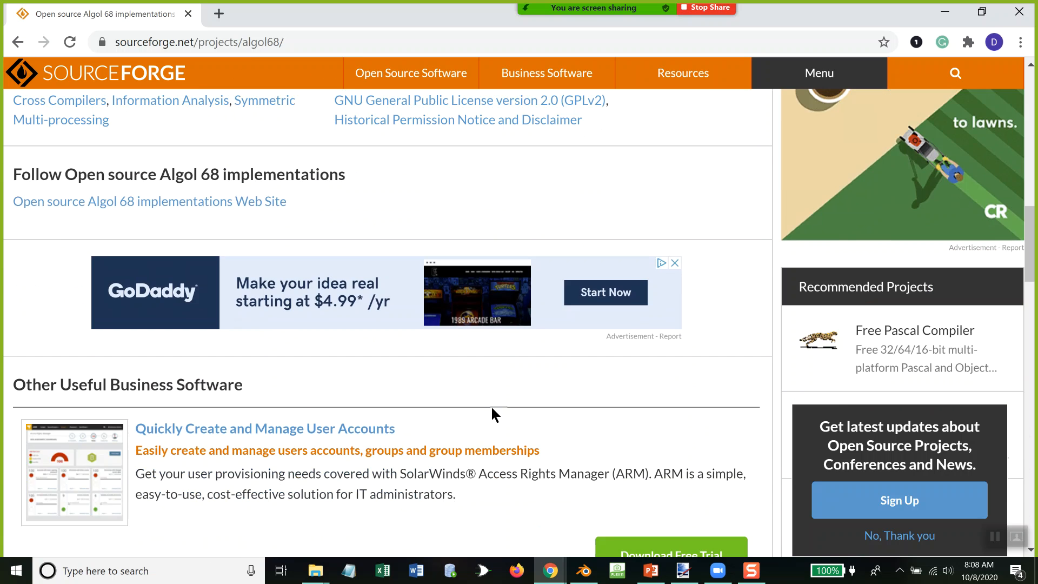
pyautogui.scroll(-5, 492, 414)
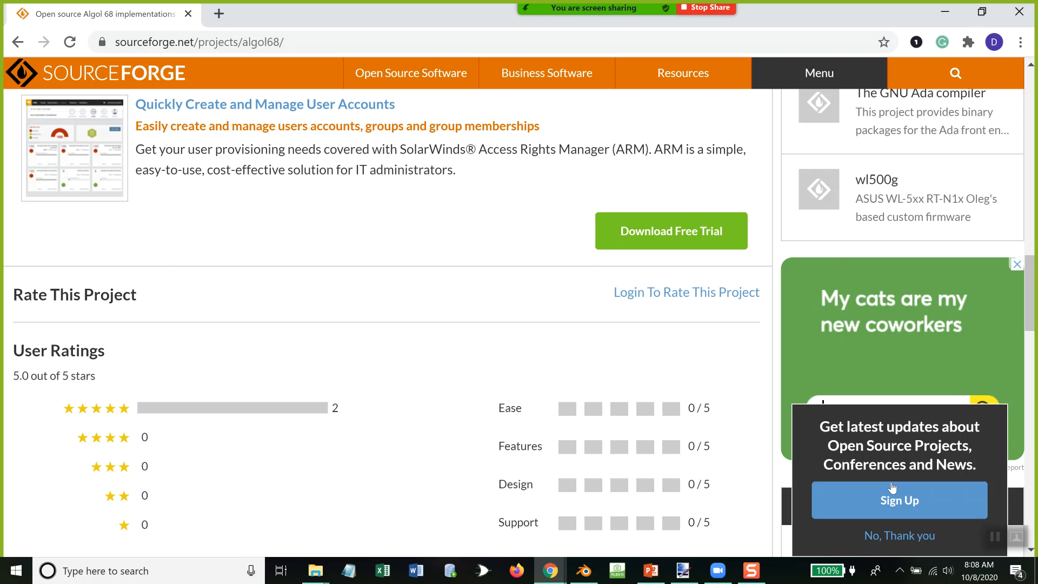
pyautogui.scroll(-4, 436, 414)
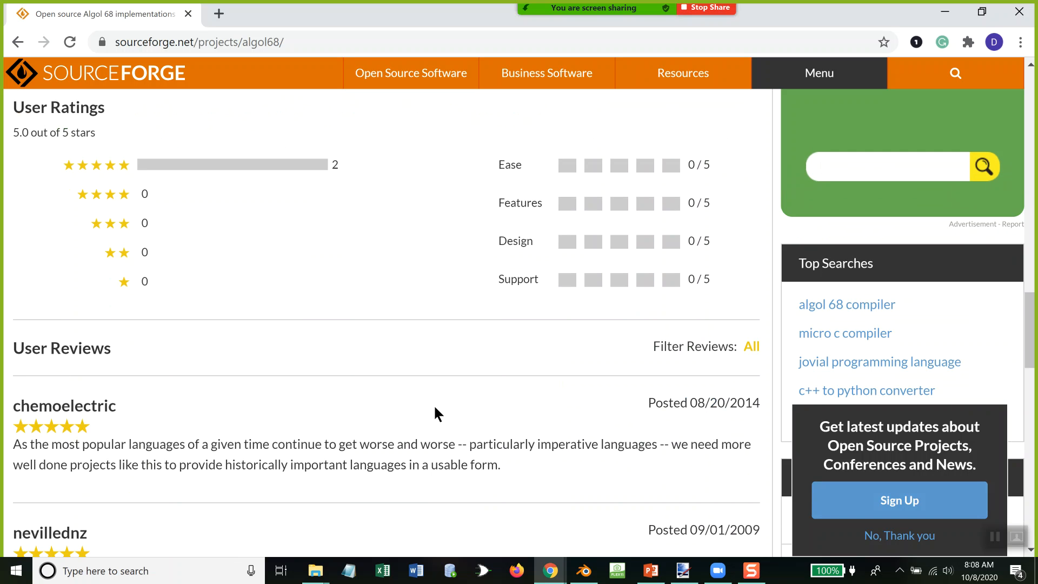
pyautogui.scroll(-5, 435, 413)
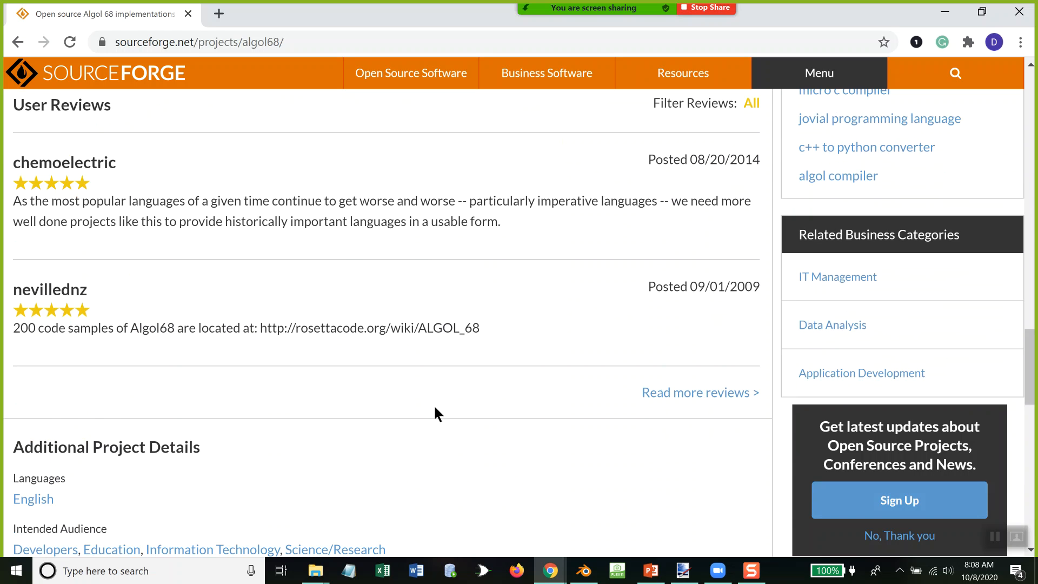
pyautogui.scroll(-8, 436, 414)
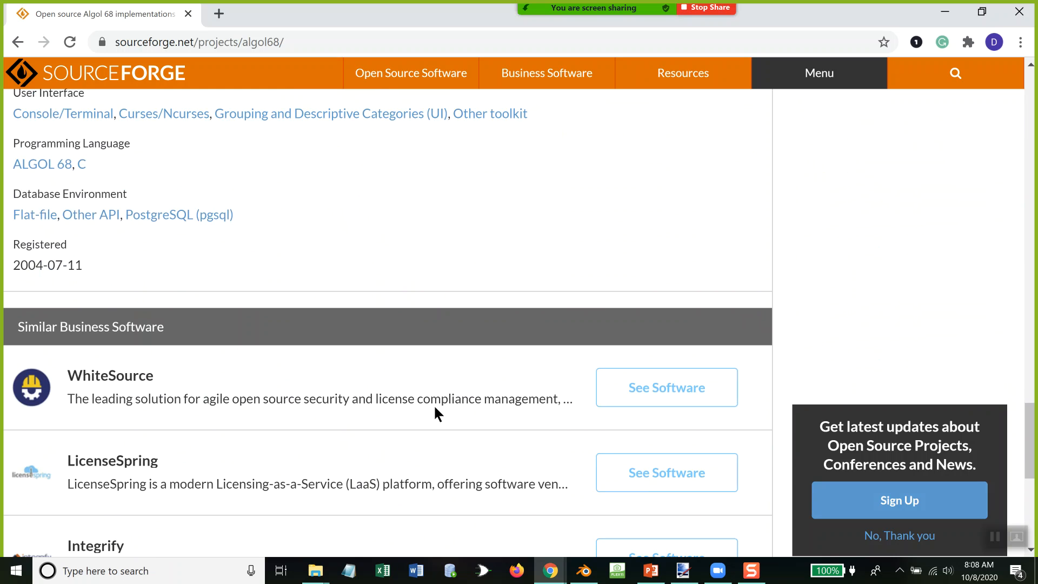
pyautogui.scroll(-7, 436, 414)
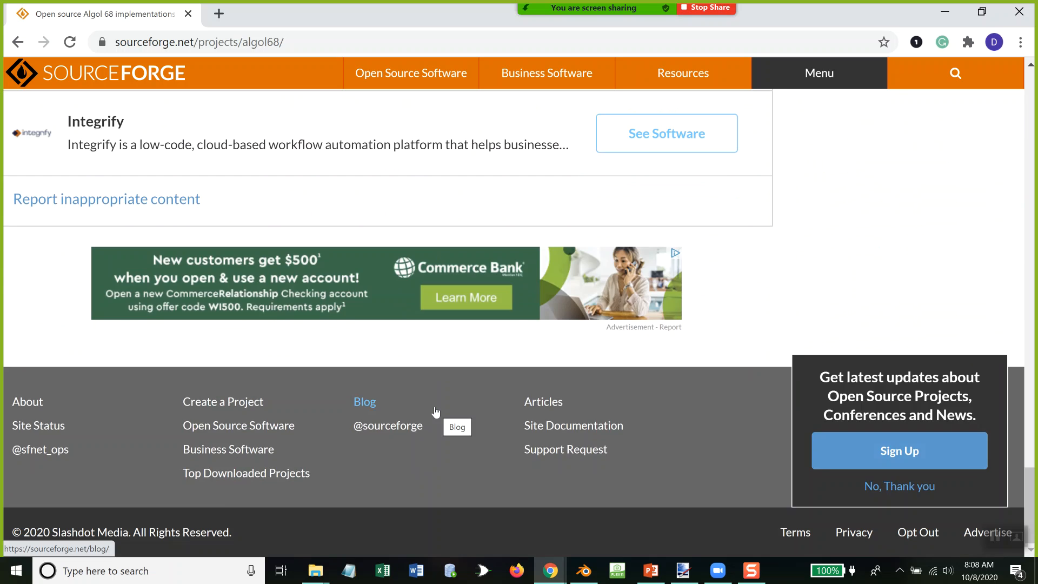
pyautogui.scroll(20, 435, 413)
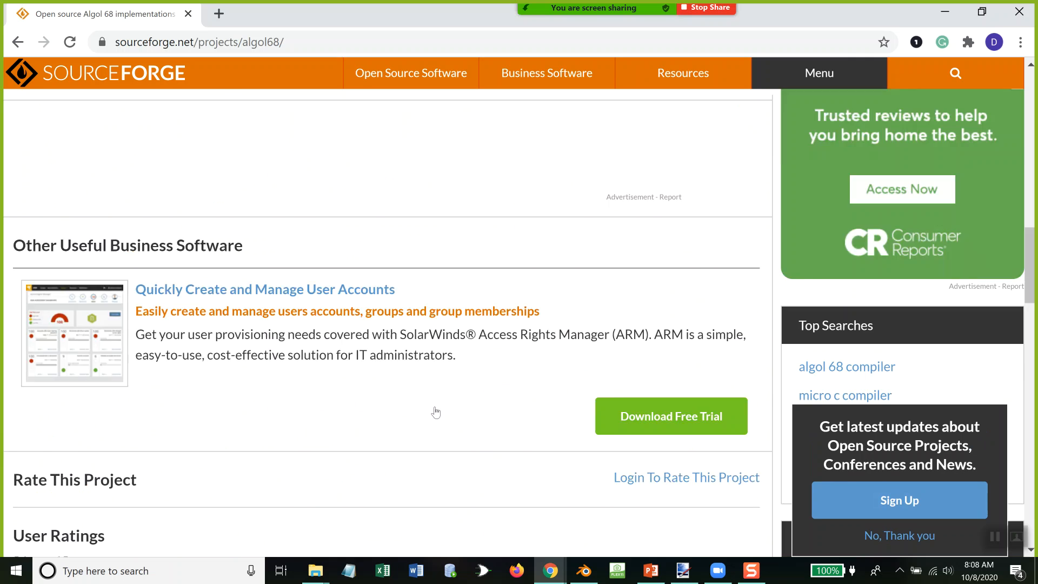
pyautogui.scroll(12, 436, 414)
pyautogui.scroll(-2, 436, 415)
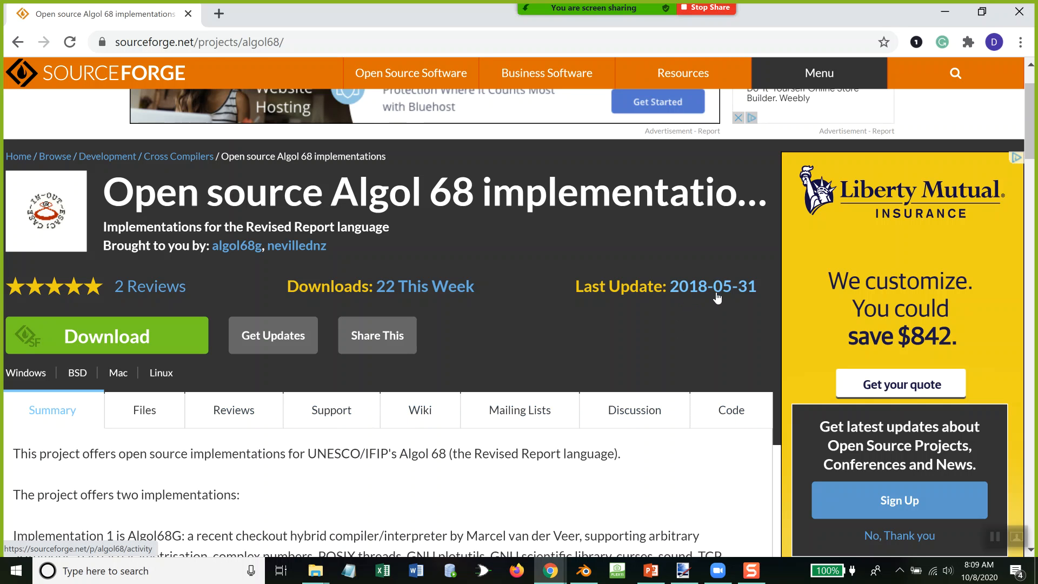
pyautogui.scroll(-3, 544, 313)
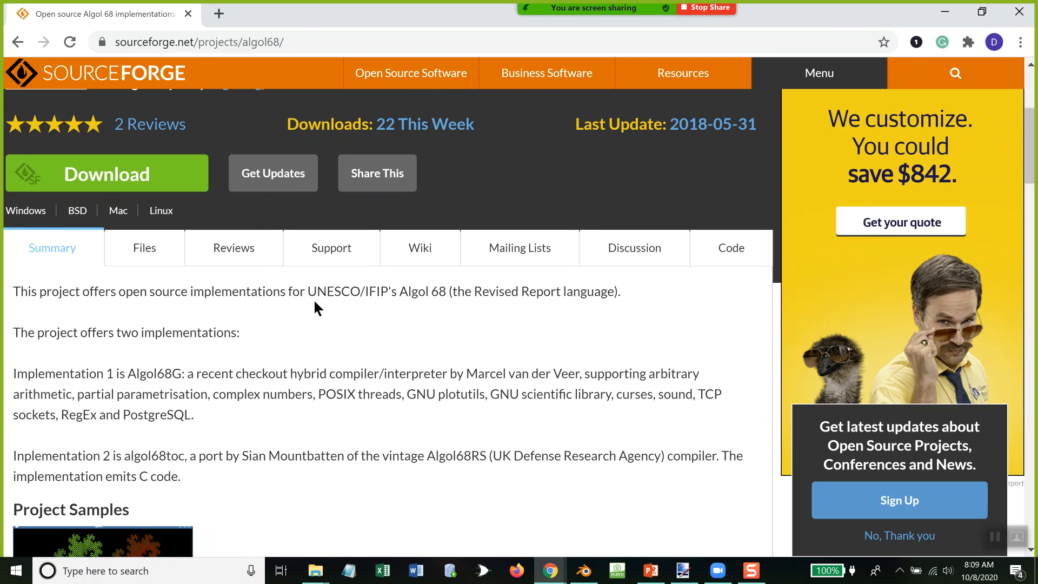
# Step: Browse the Algol 68 project's files down to the algol68g-2.8.4 folder inside algol68g
pyautogui.click(159, 255)
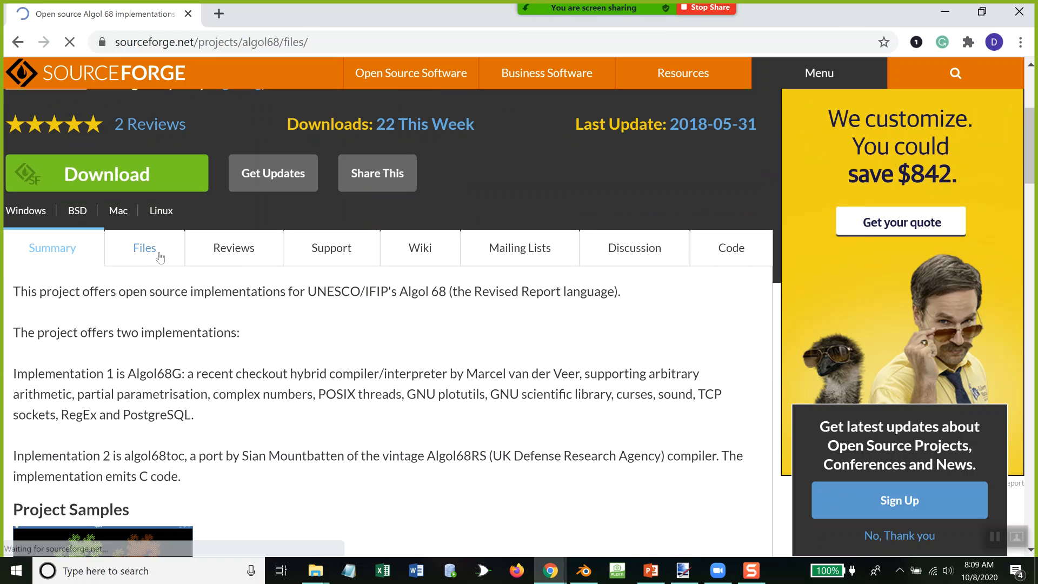
pyautogui.scroll(-5, 216, 257)
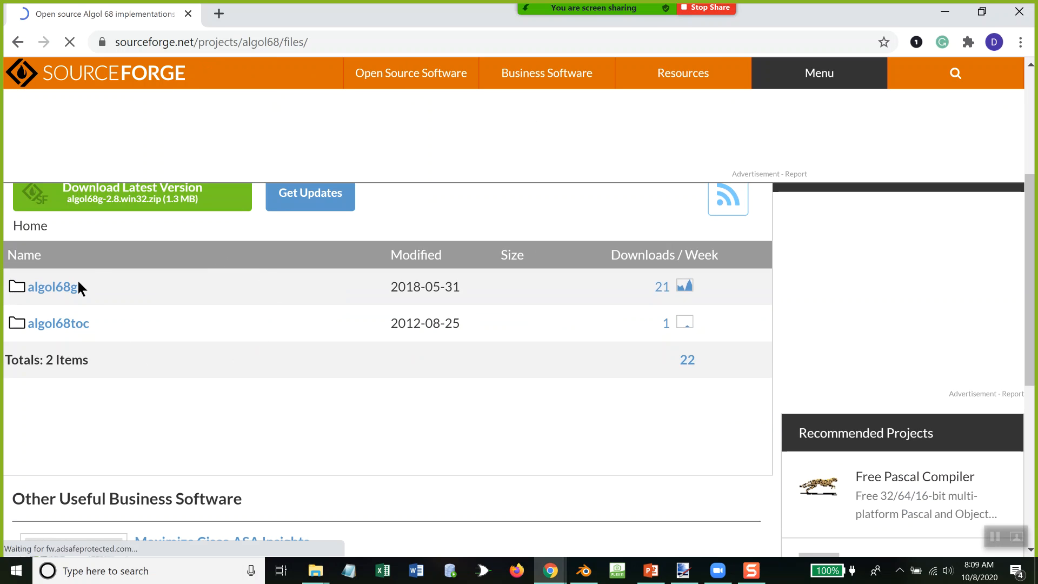
pyautogui.click(68, 291)
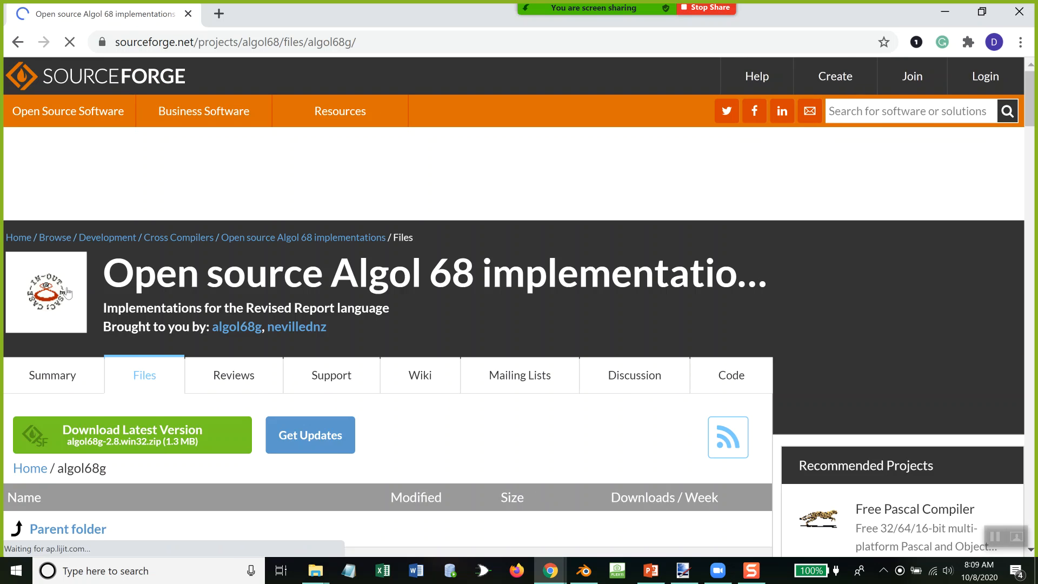
pyautogui.scroll(-5, 138, 306)
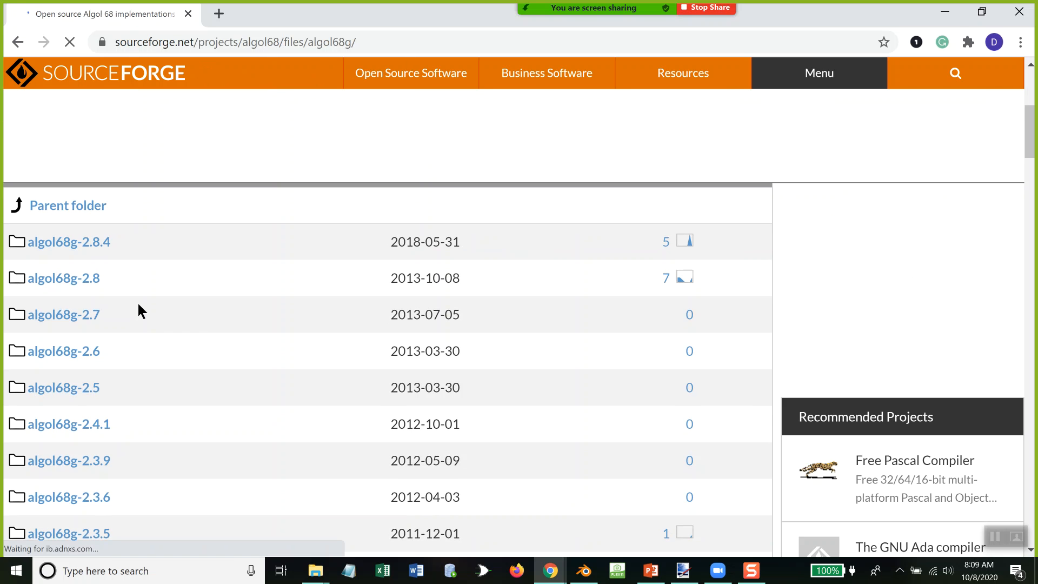
pyautogui.click(95, 244)
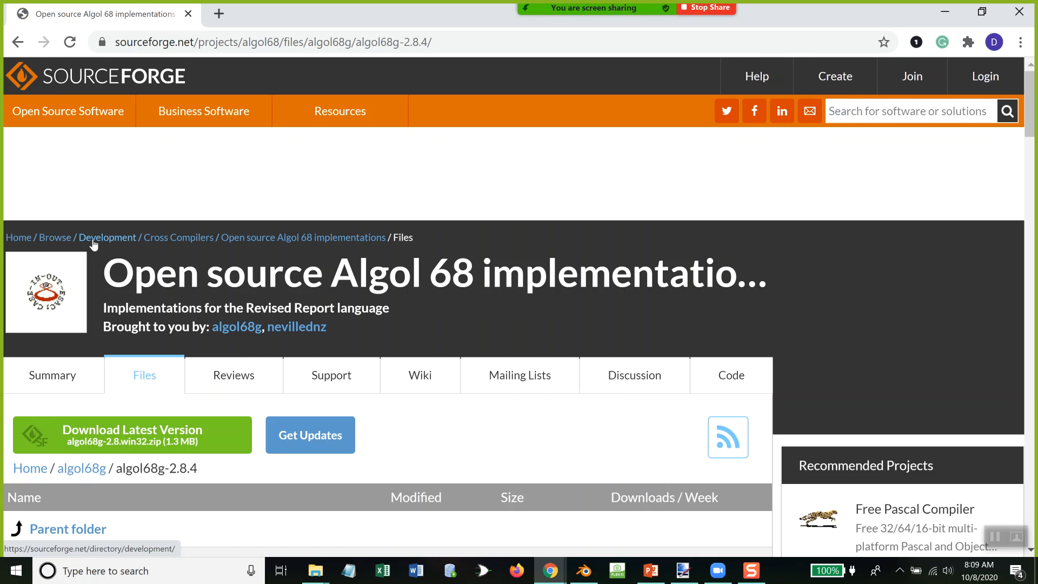
# Step: Look through the algol68g-2.8.4 file list and readme, including the installation notes, and close the SourceForge window
pyautogui.scroll(-5, 117, 232)
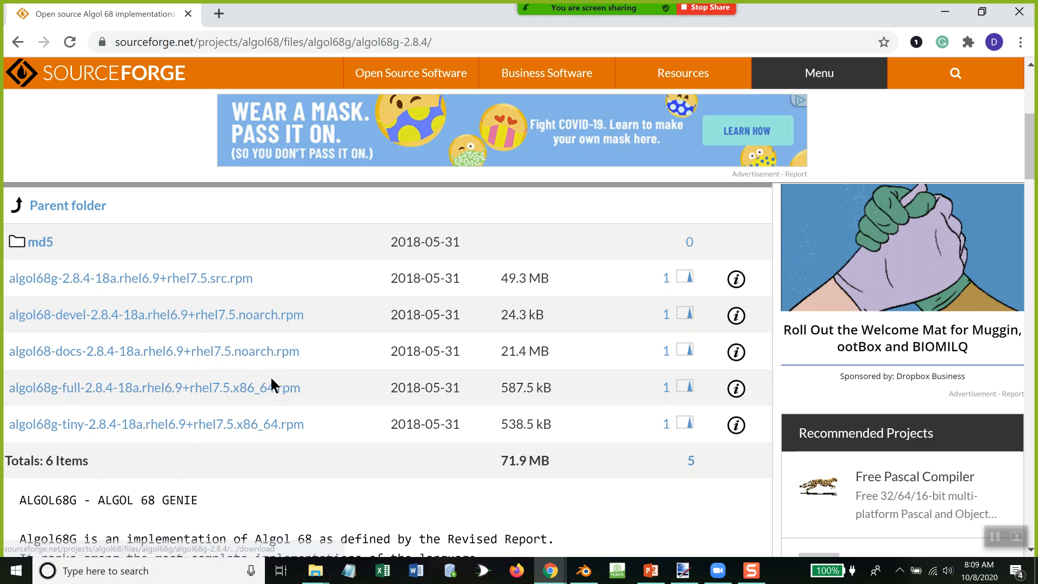
pyautogui.scroll(-5, 267, 400)
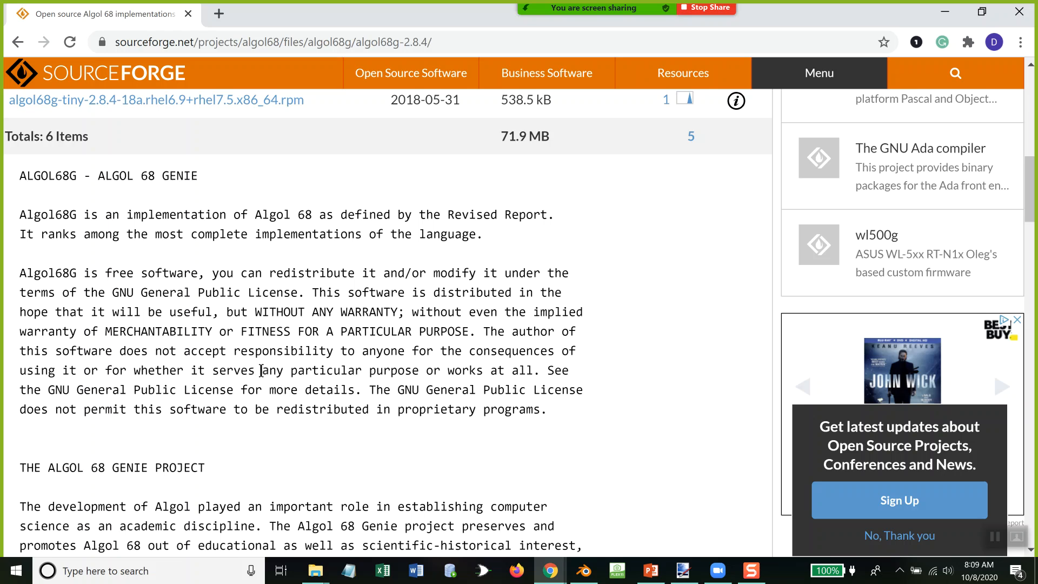
pyautogui.scroll(-7, 260, 369)
pyautogui.scroll(-11, 259, 367)
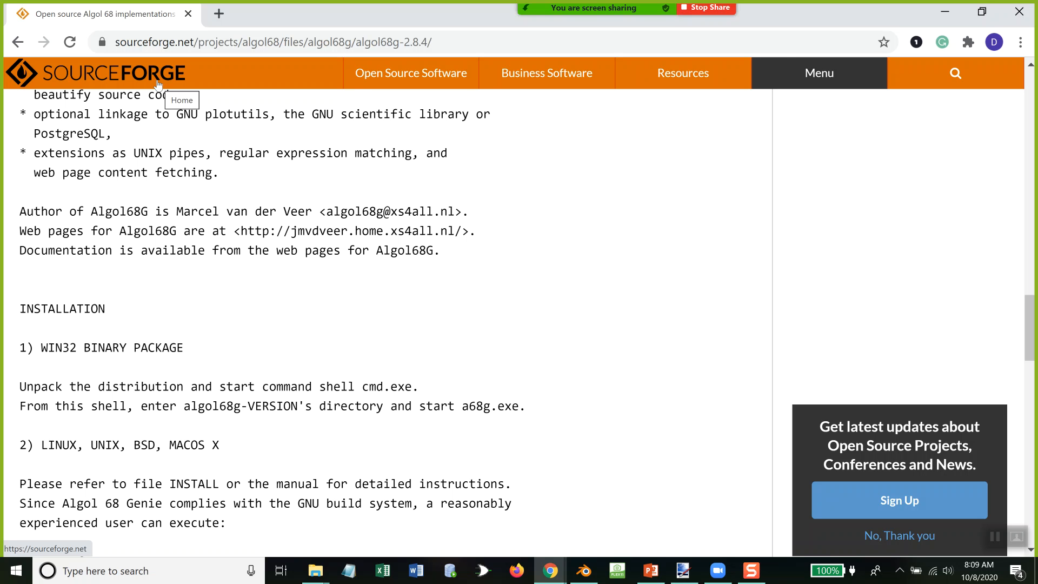
pyautogui.click(1020, 12)
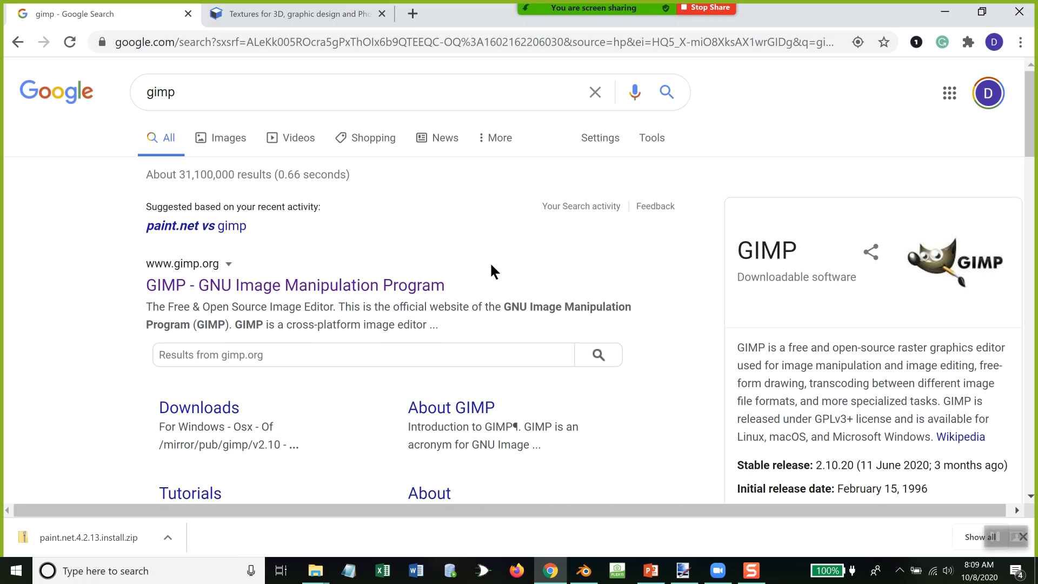
# Step: Close the gimp search page, look through the texture categories on textures.com, and close the browser to return to Blender
pyautogui.click(188, 14)
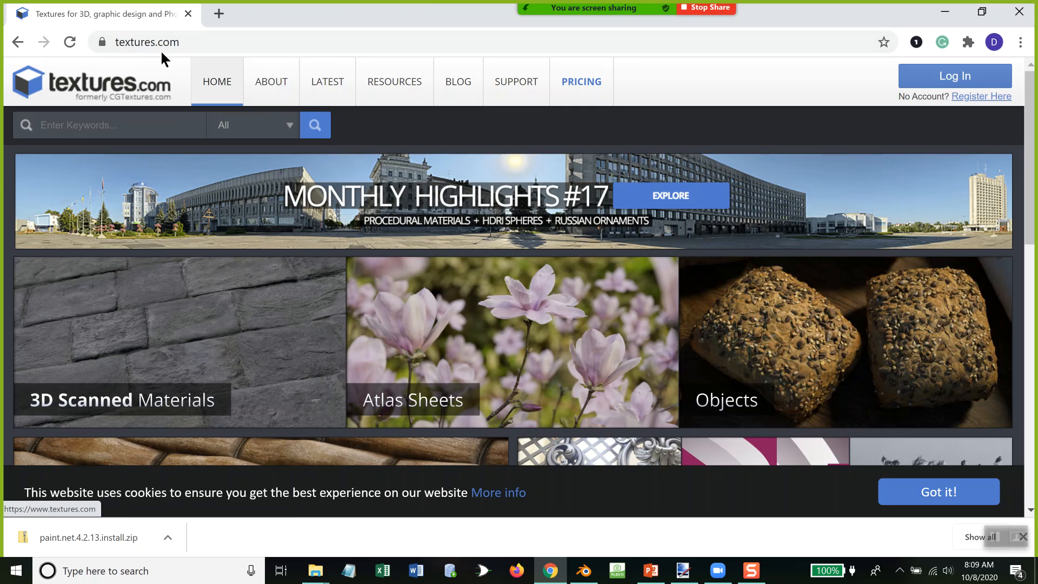
pyautogui.scroll(-9, 287, 211)
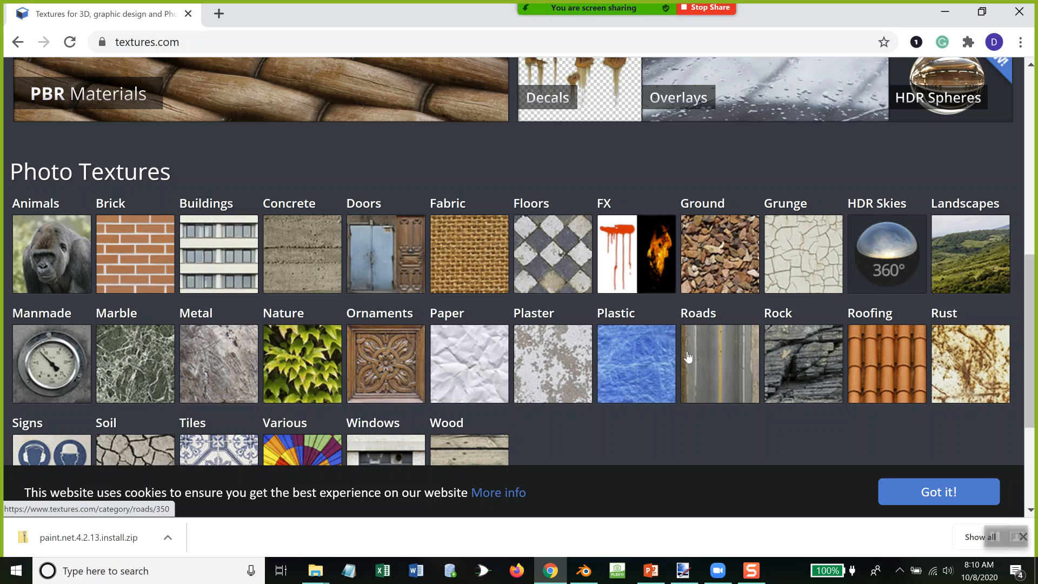
pyautogui.scroll(7, 528, 348)
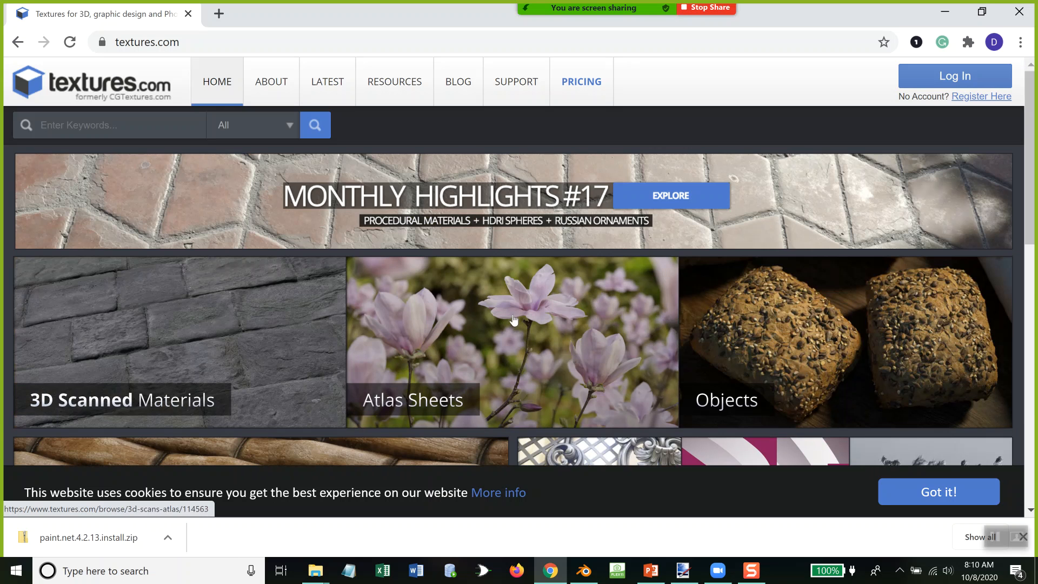
pyautogui.scroll(-12, 481, 270)
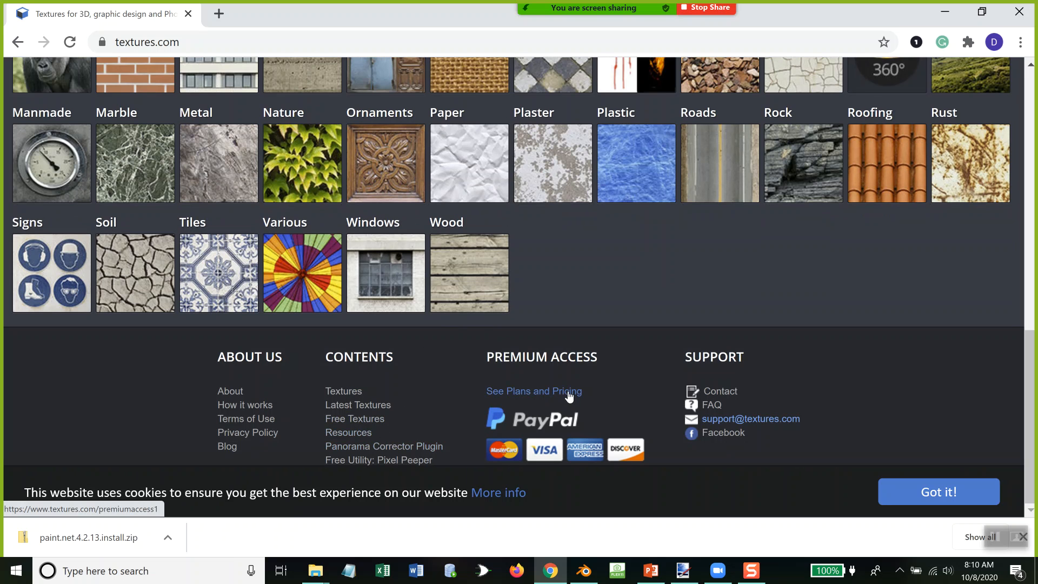
pyautogui.scroll(10, 436, 299)
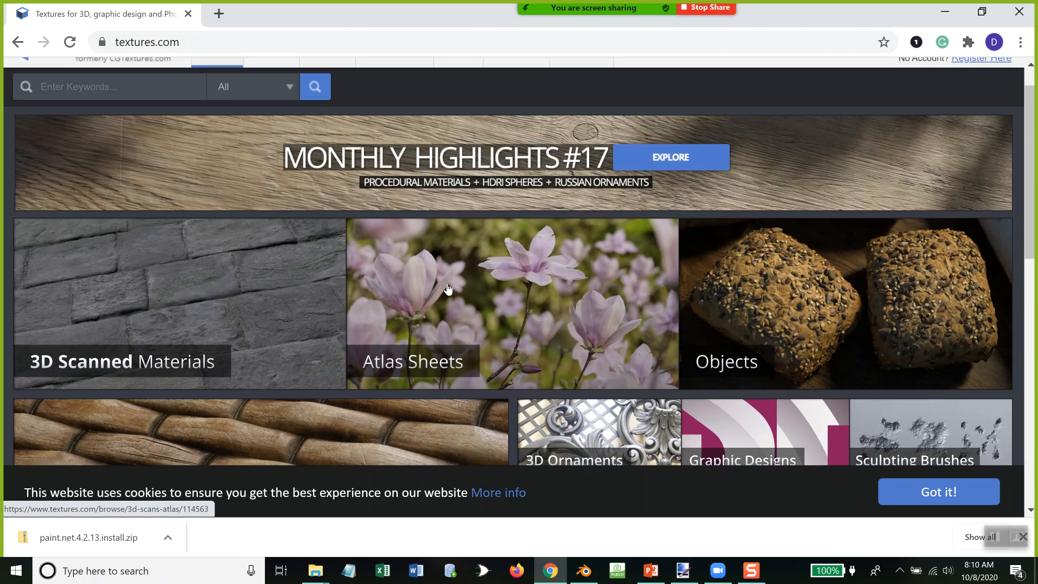
pyautogui.click(1019, 12)
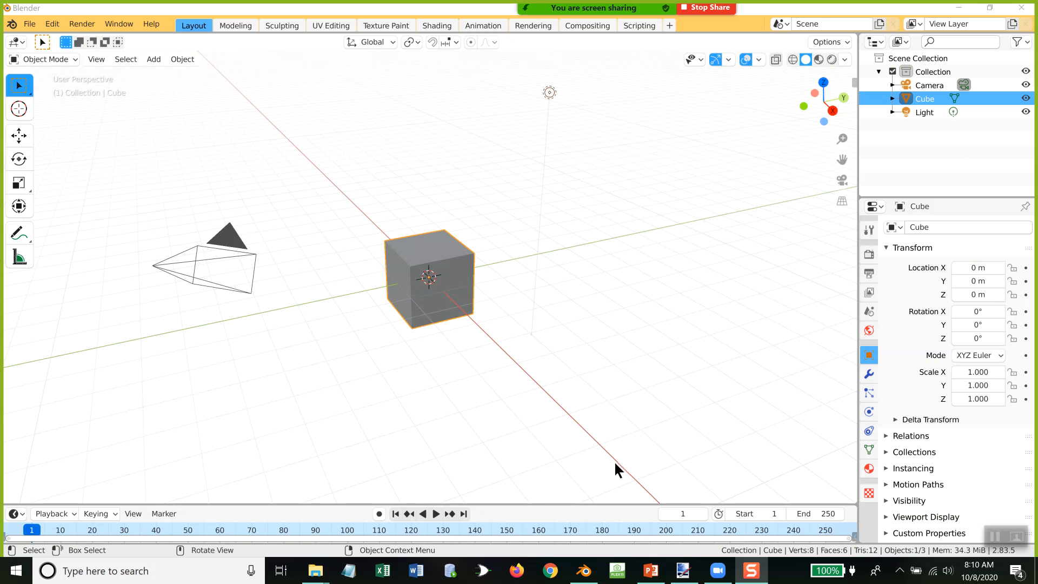
# Step: Add two more material slots to the cube, each with a new material
pyautogui.scroll(4, 461, 318)
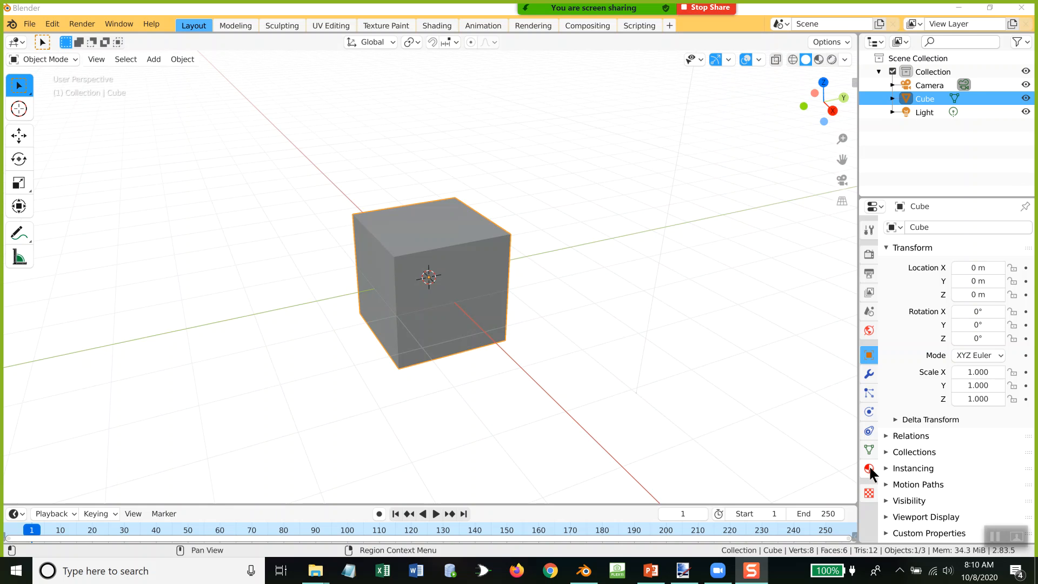
pyautogui.click(869, 469)
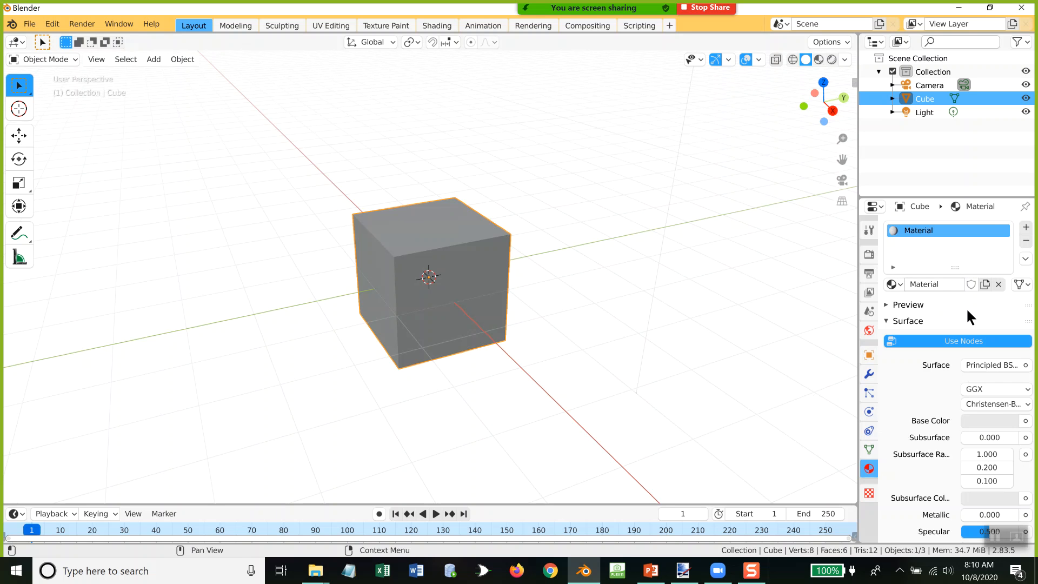
pyautogui.click(1026, 228)
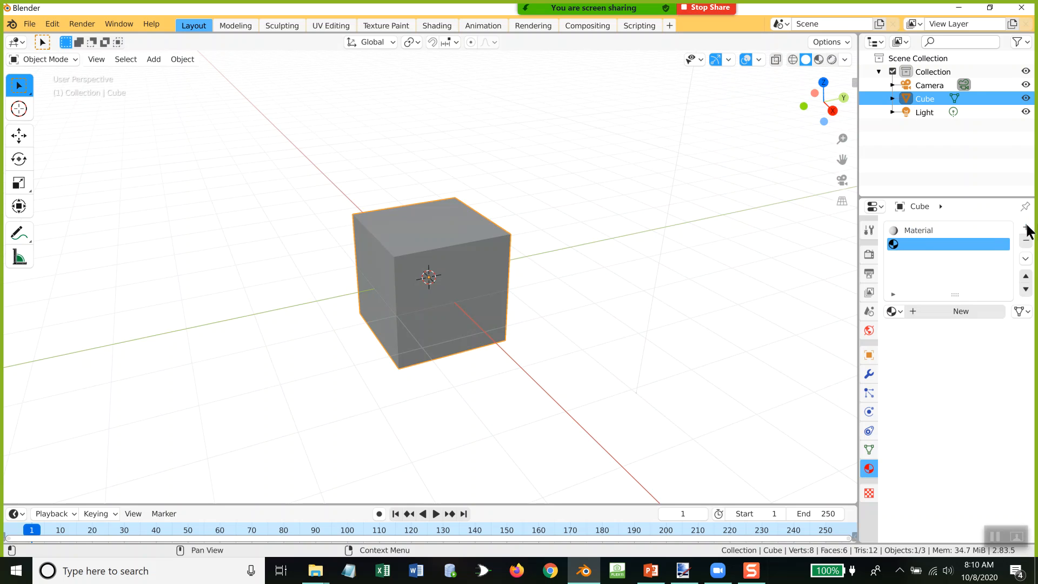
pyautogui.click(962, 306)
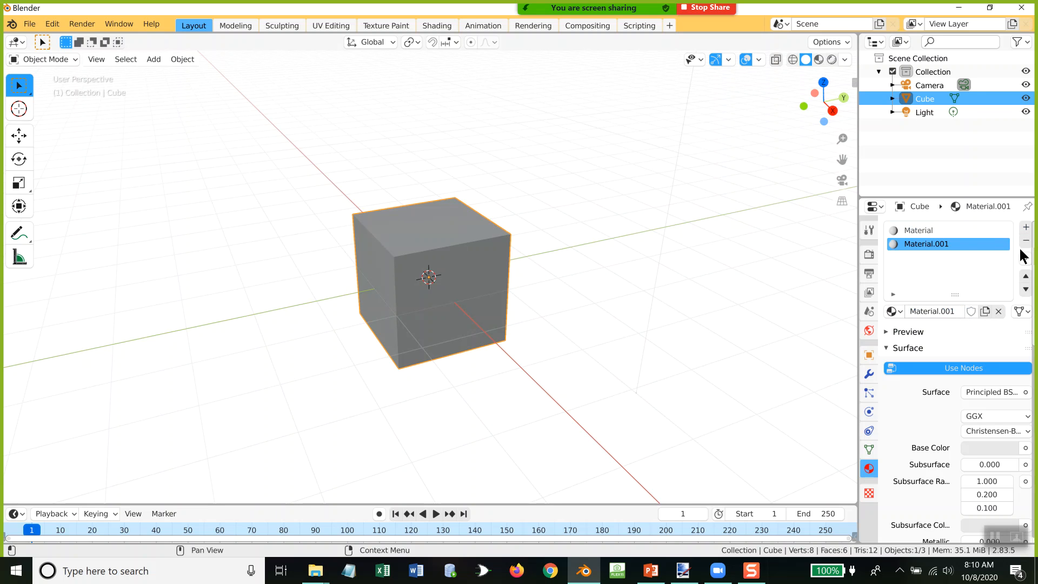
pyautogui.click(1027, 227)
pyautogui.click(949, 310)
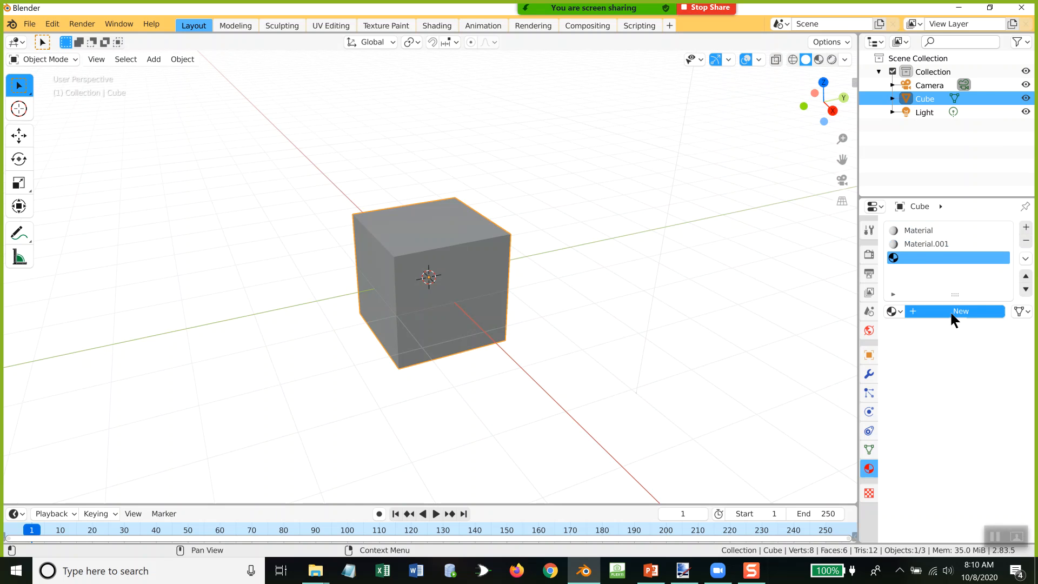
# Step: Rename the cube's second material, Material.001, as pink
pyautogui.doubleClick(937, 243)
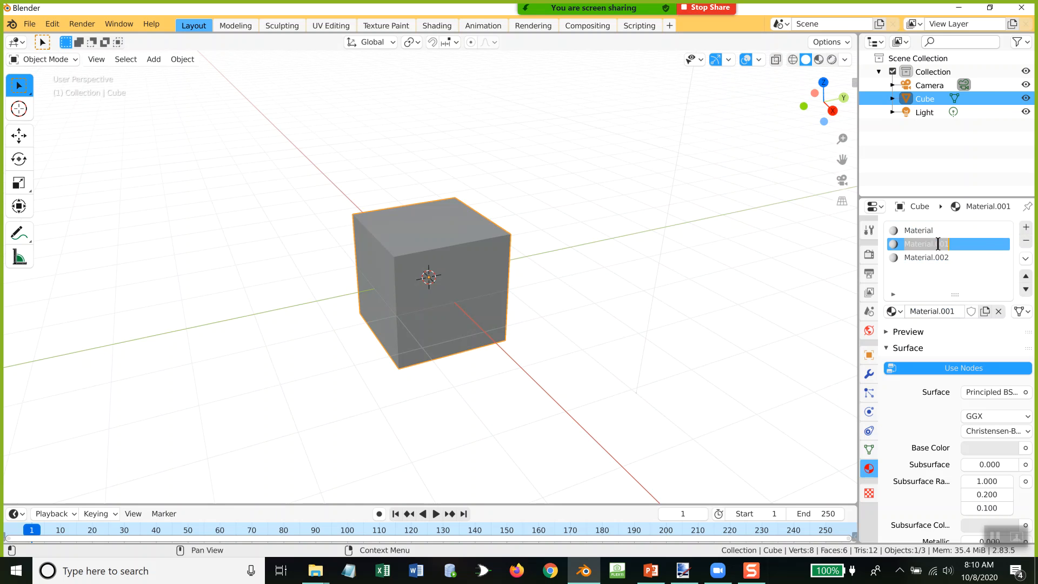
pyautogui.write('pink')
pyautogui.press('Return')
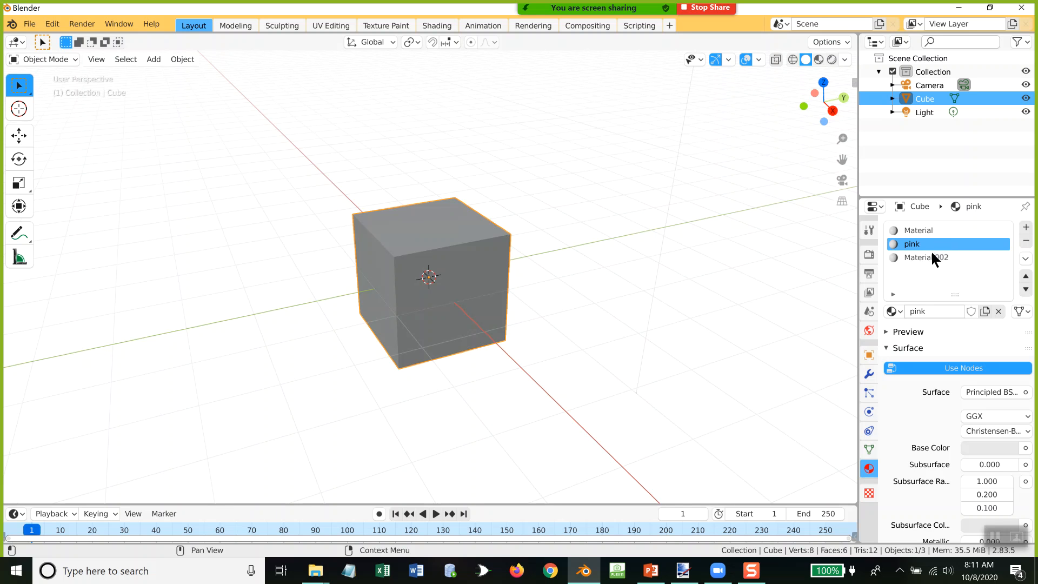
# Step: Rename the cube's third material, Material.002, as pacman
pyautogui.click(929, 257)
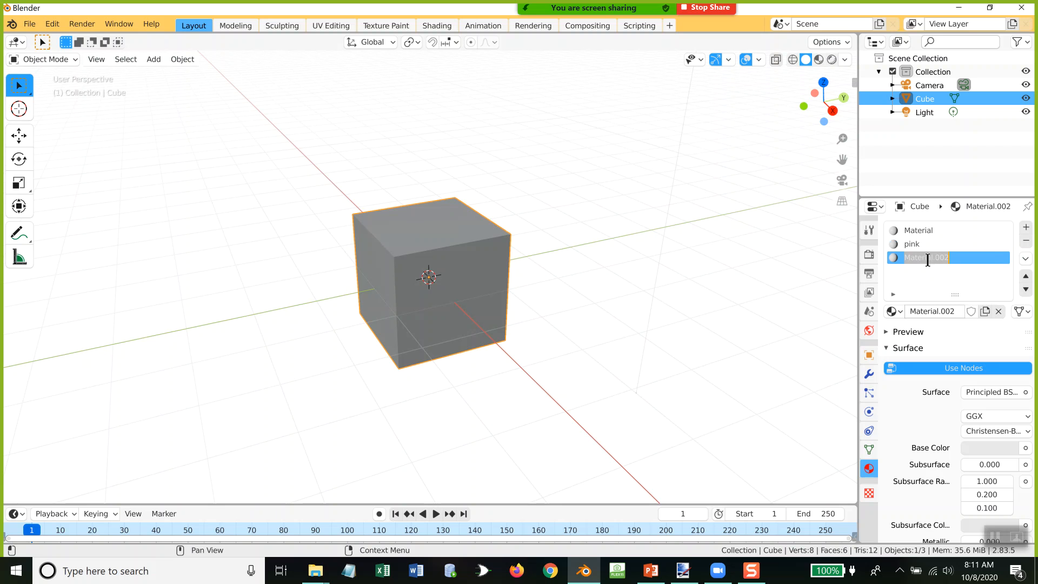
pyautogui.write('pacman')
pyautogui.press('Return')
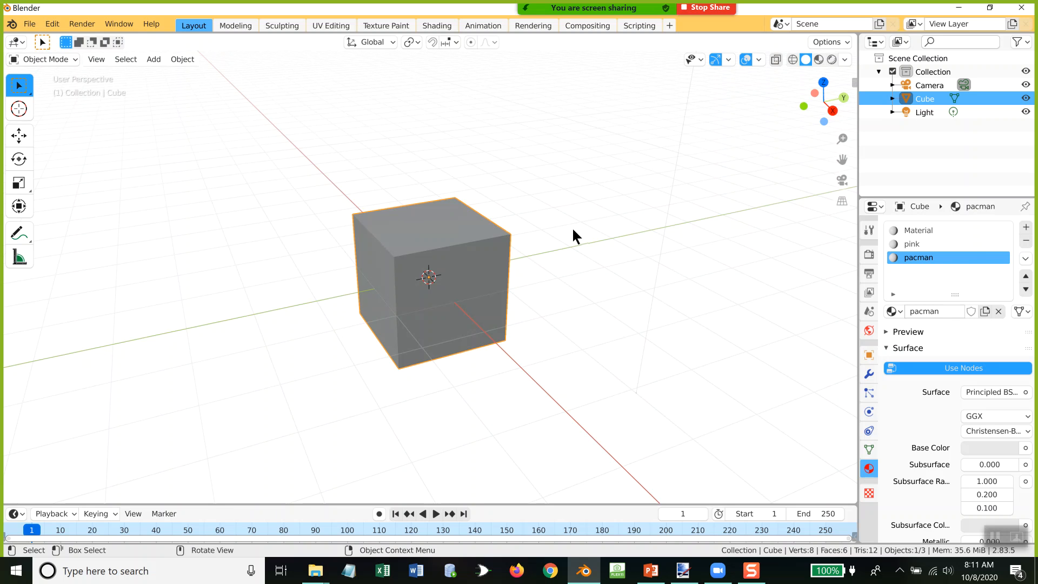
# Step: Switch the 3D viewport to the Shader Editor and move the pacman material's nodes up to make them fully visible
pyautogui.click(17, 42)
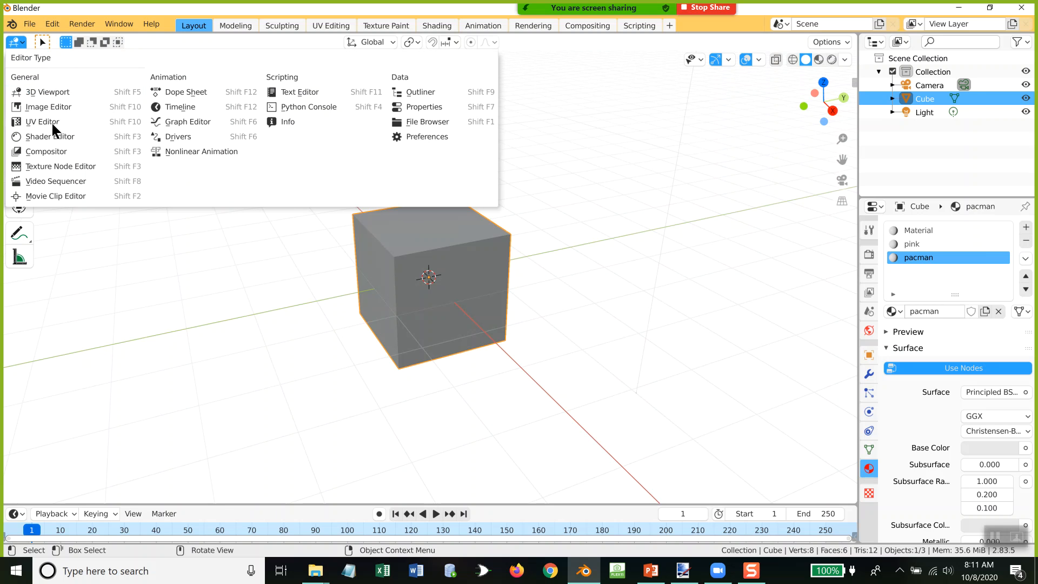
pyautogui.click(54, 138)
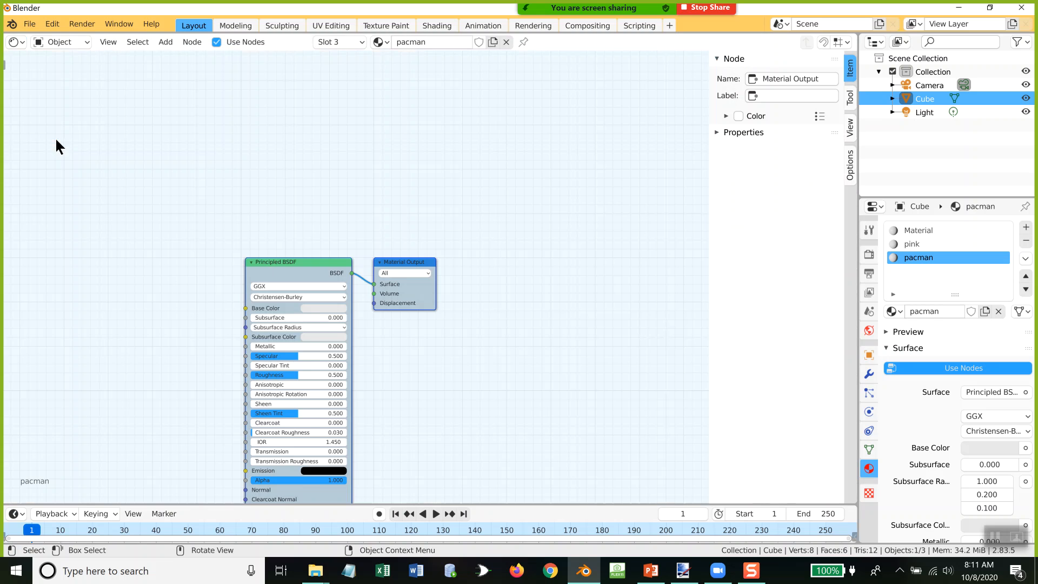
pyautogui.moveTo(316, 259); pyautogui.dragTo(402, 130)
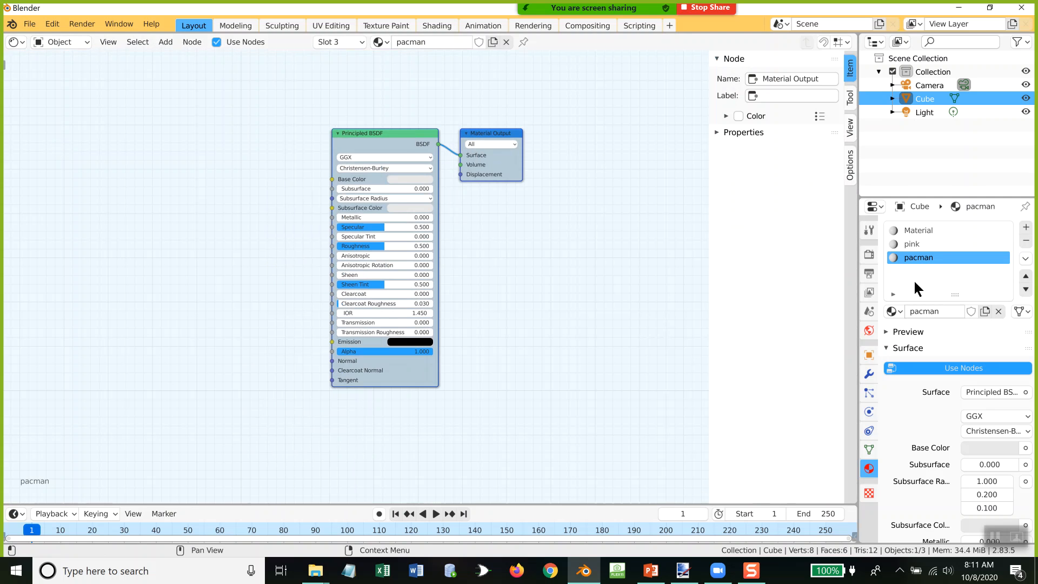
# Step: Select the pink material and move its Principled BSDF and Material Output nodes up, leaving free space beside them
pyautogui.click(916, 244)
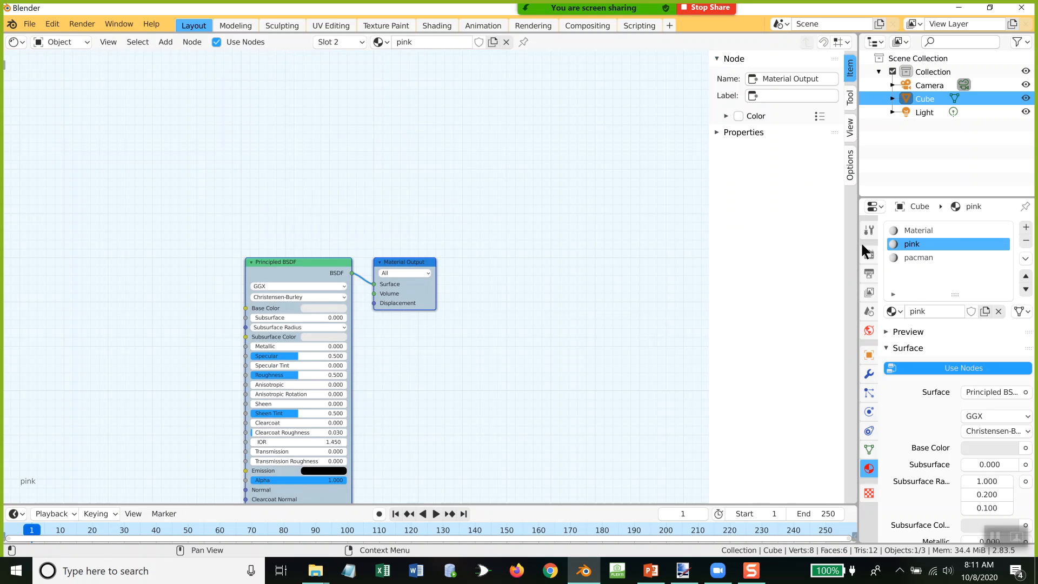
pyautogui.moveTo(309, 255); pyautogui.dragTo(383, 151)
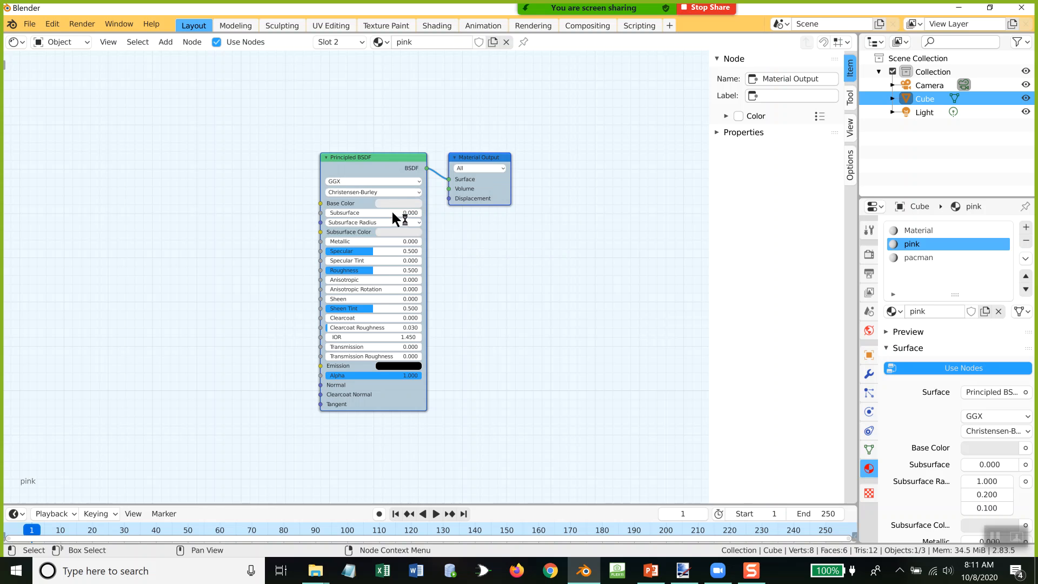
pyautogui.scroll(1, 343, 271)
pyautogui.scroll(1, 346, 264)
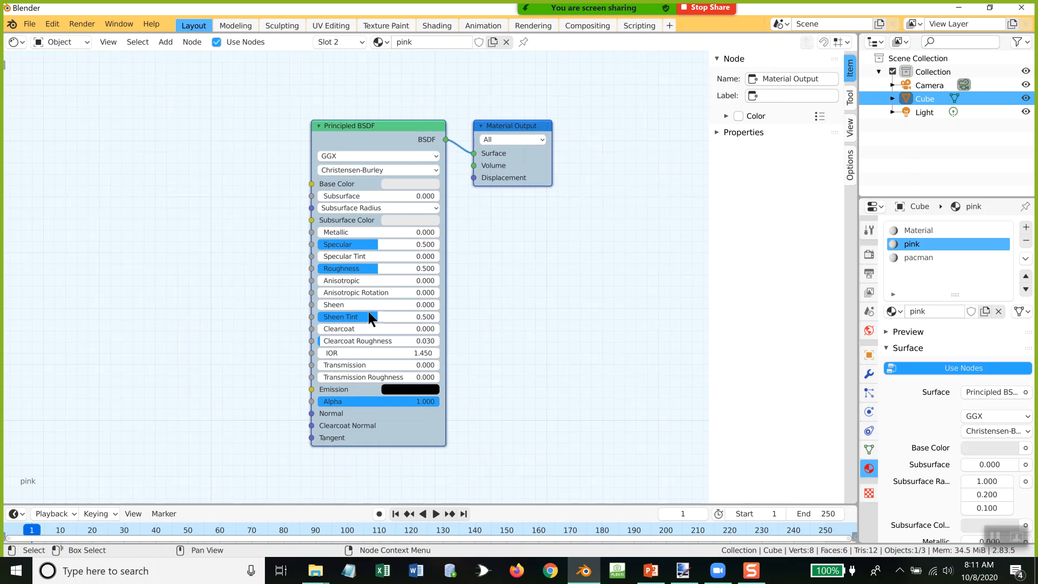
# Step: Bring pinkpanther.jpg from the Pictures folder into the pink material's node graph and connect its Color output to Base Color
pyautogui.moveTo(314, 573)
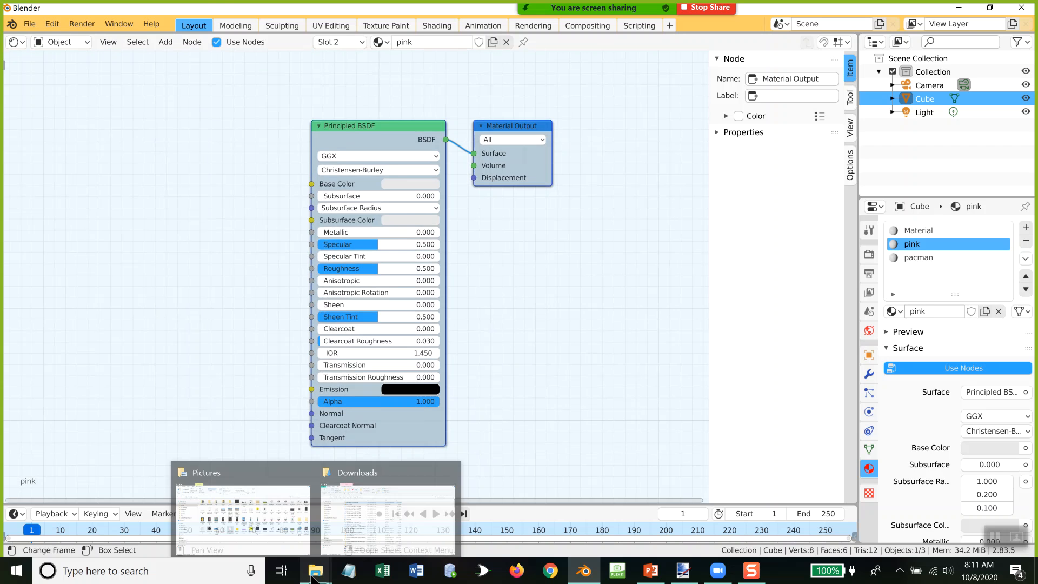
pyautogui.click(243, 511)
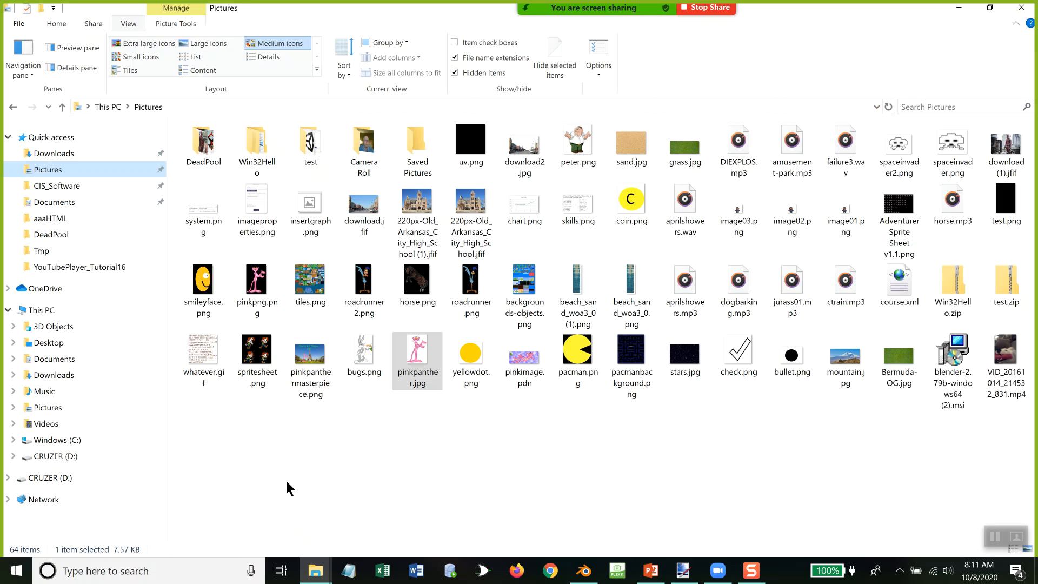
pyautogui.moveTo(433, 354)
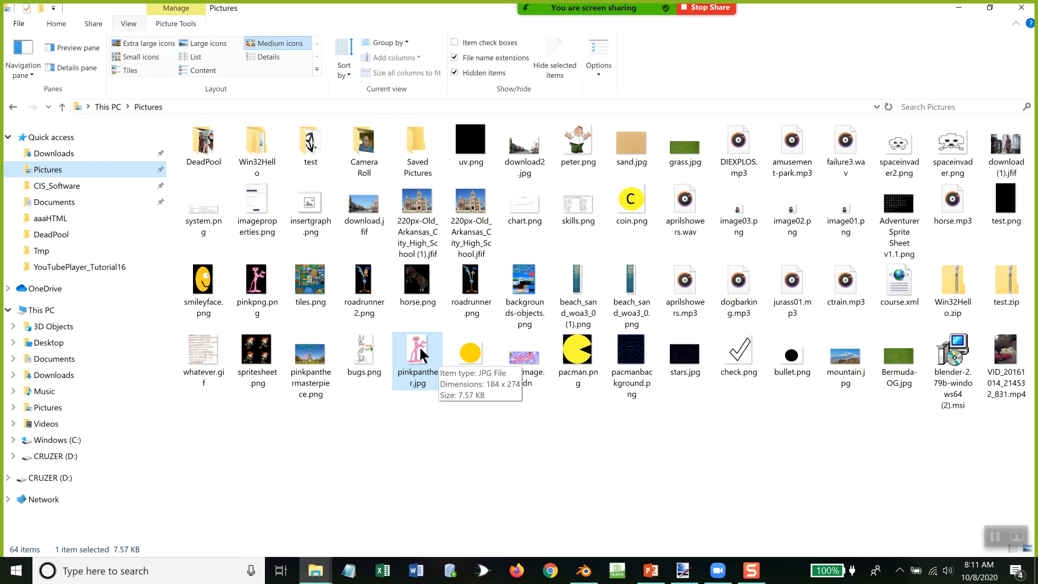
pyautogui.moveTo(419, 345); pyautogui.dragTo(161, 142)
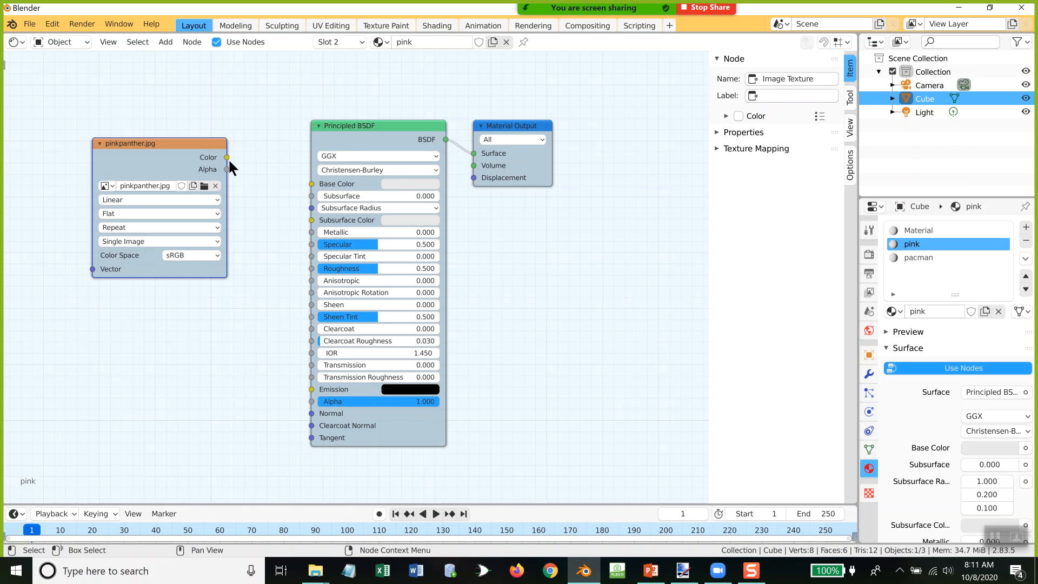
pyautogui.moveTo(226, 157); pyautogui.dragTo(312, 186)
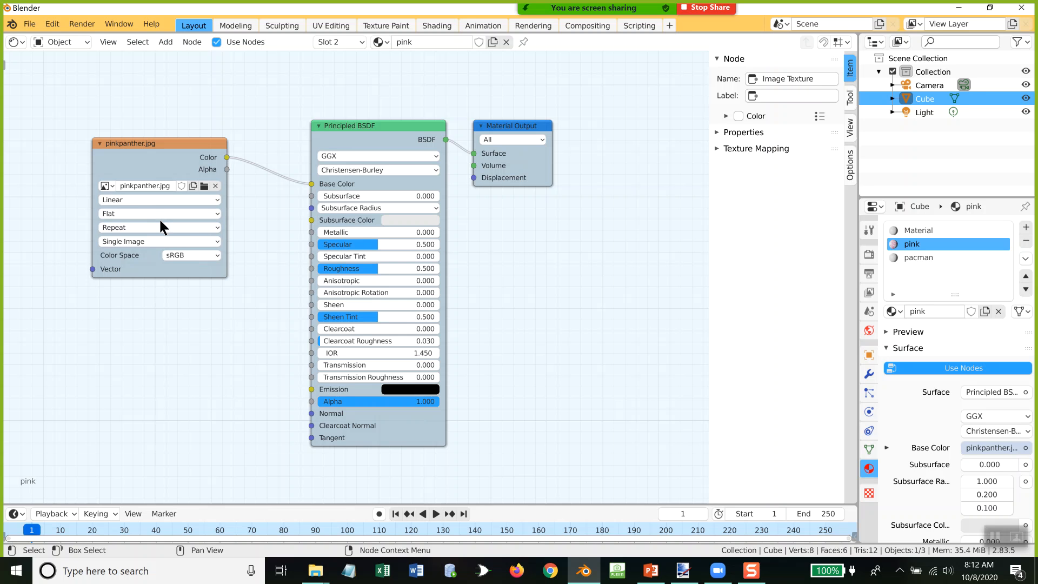
# Step: Bring pacman.png from the Pictures folder into the pacman material's node graph and connect its Color output to Base Color
pyautogui.click(917, 259)
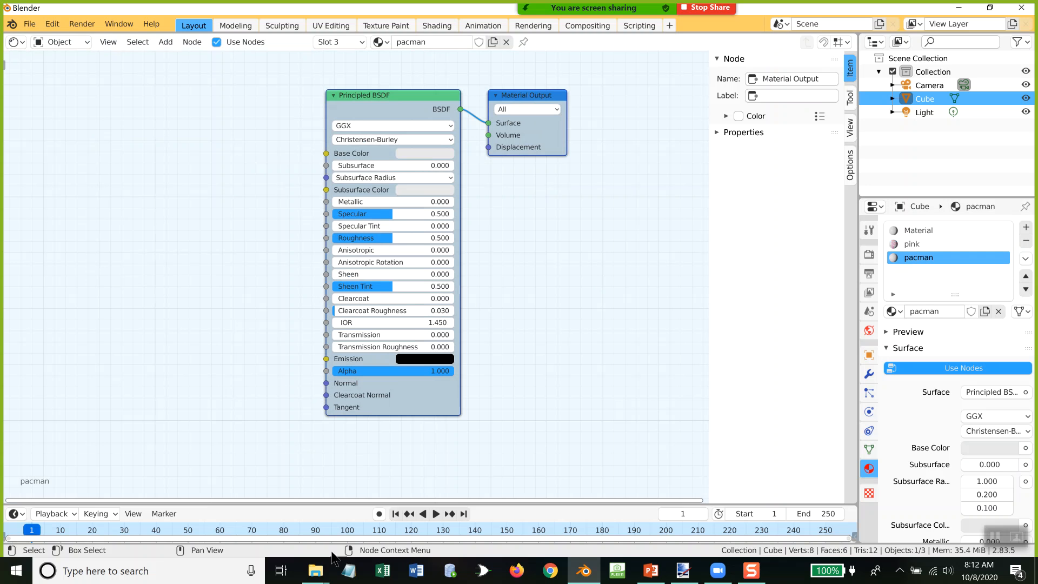
pyautogui.click(320, 575)
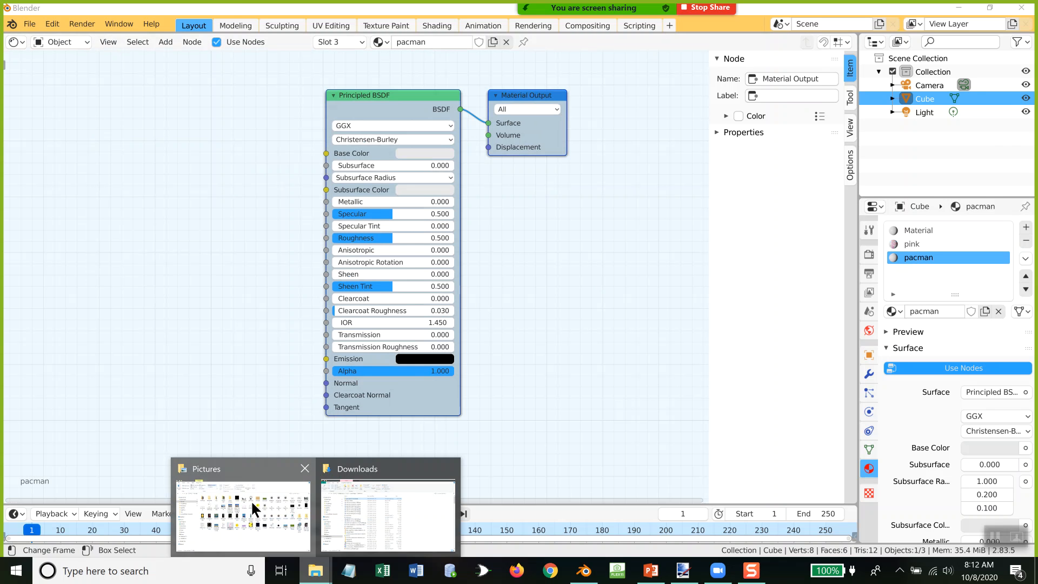
pyautogui.click(251, 501)
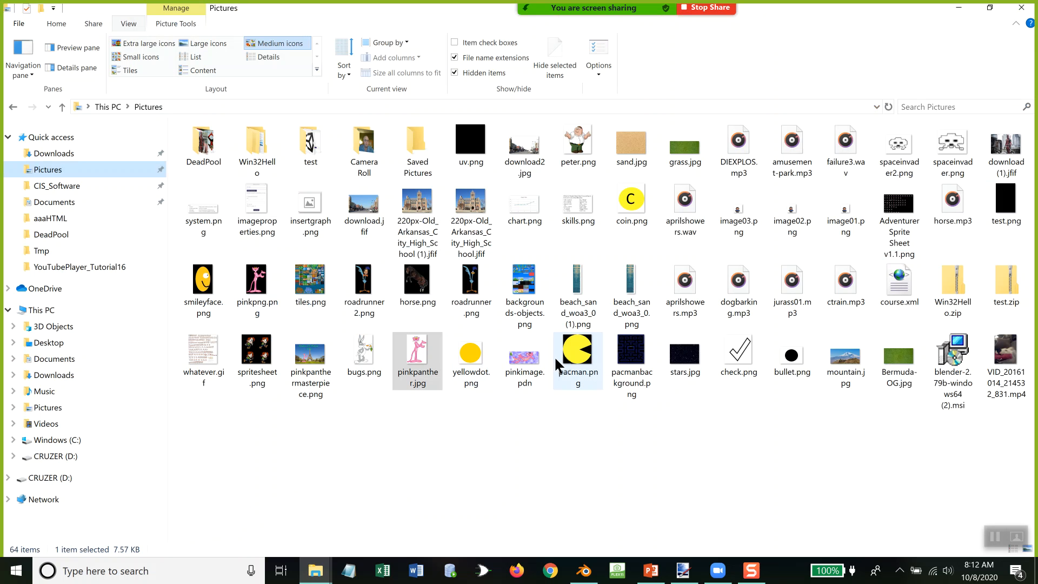
pyautogui.click(584, 356)
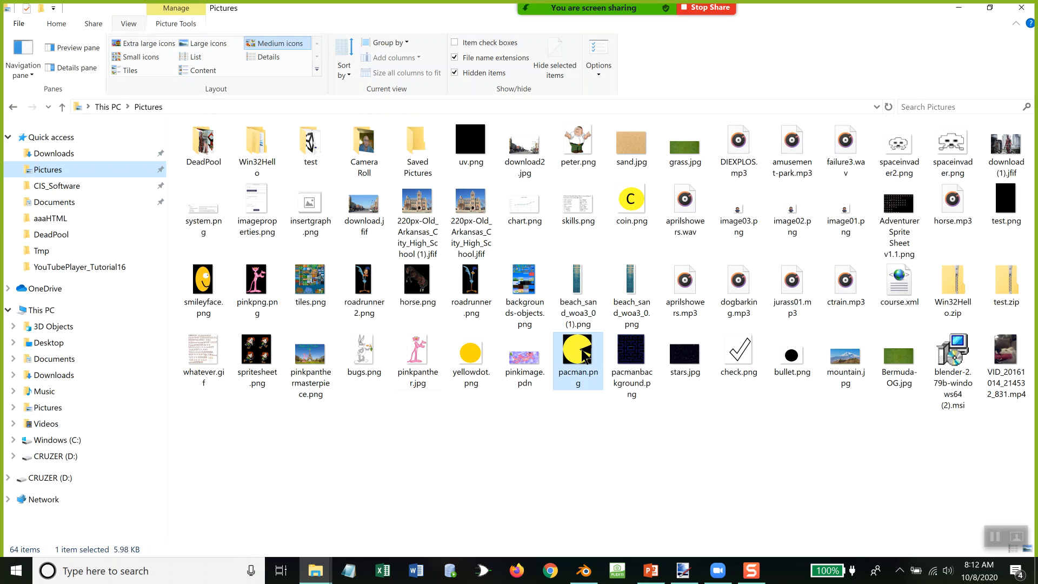
pyautogui.moveTo(584, 356); pyautogui.dragTo(164, 211)
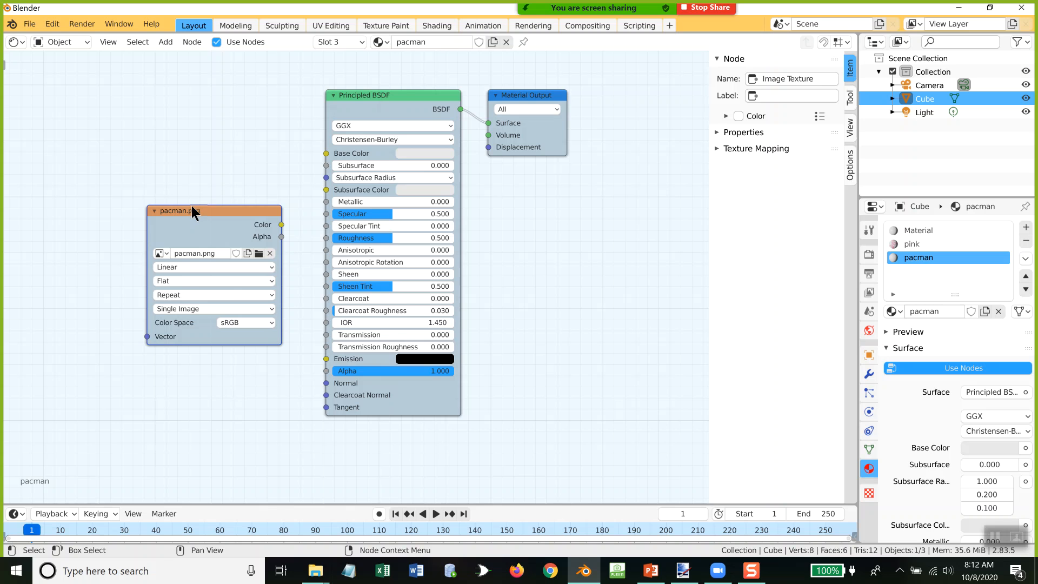
pyautogui.click(154, 170)
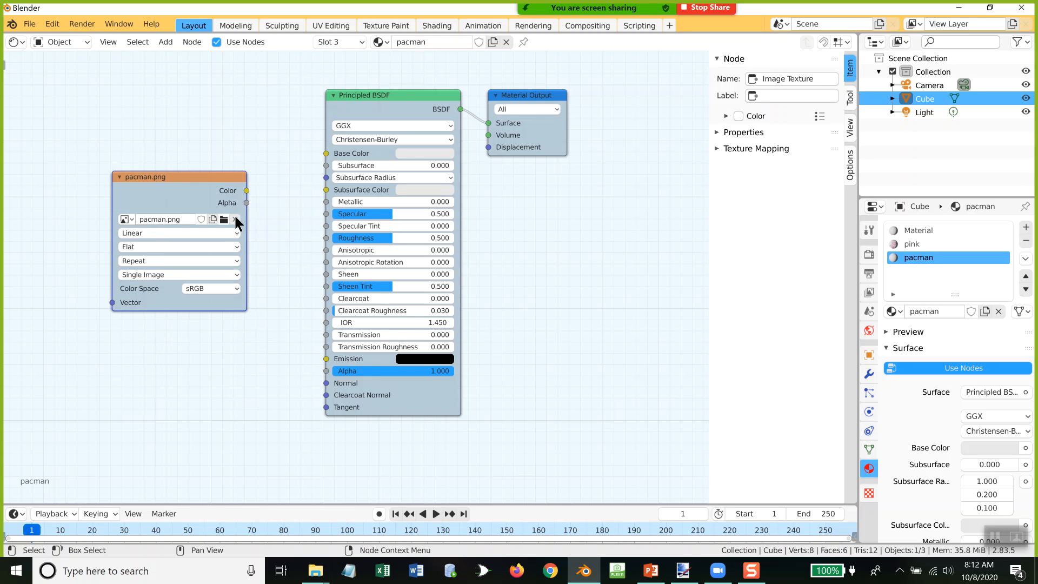
pyautogui.moveTo(247, 190); pyautogui.dragTo(328, 152)
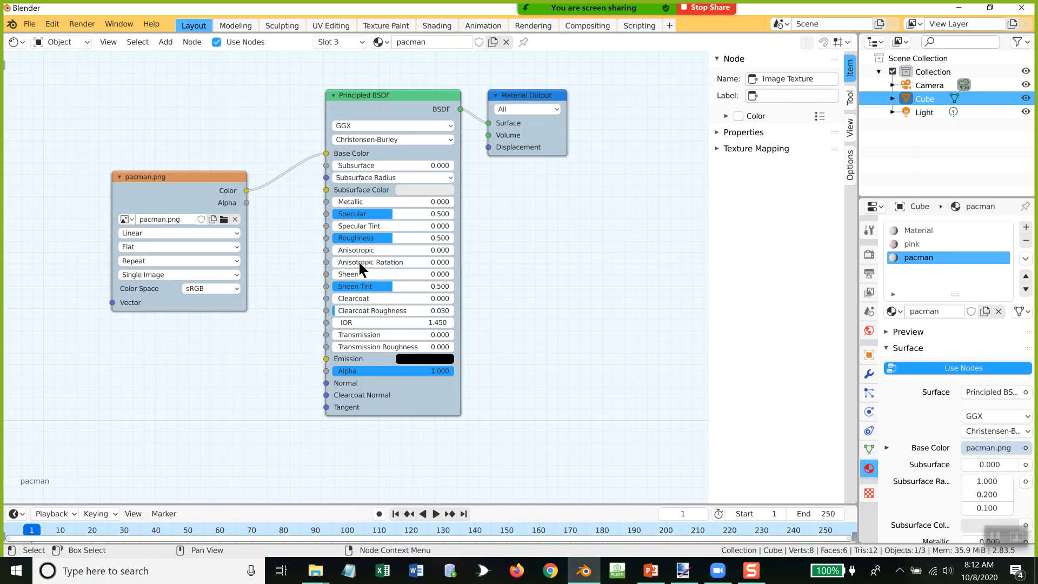
# Step: Check the Pictures folder for another image, return to Blender, and add a fourth material slot with a new material named bugs
pyautogui.moveTo(317, 572)
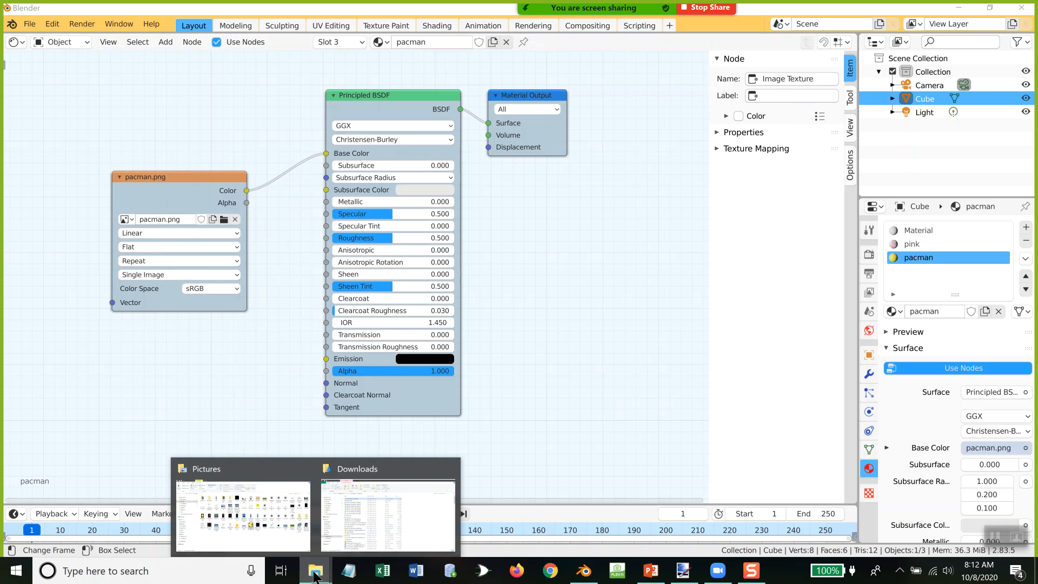
pyautogui.click(246, 505)
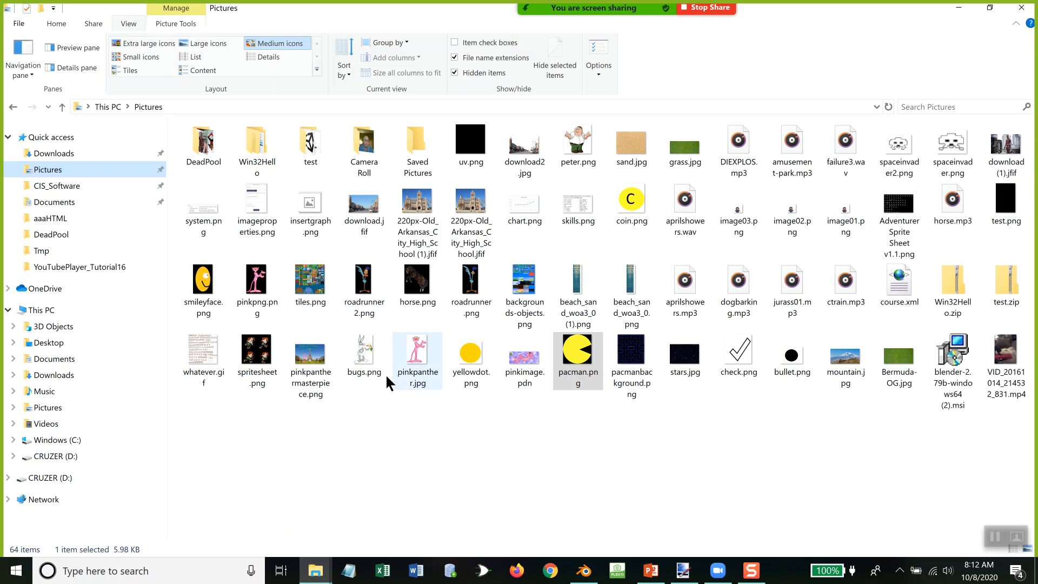
pyautogui.click(583, 572)
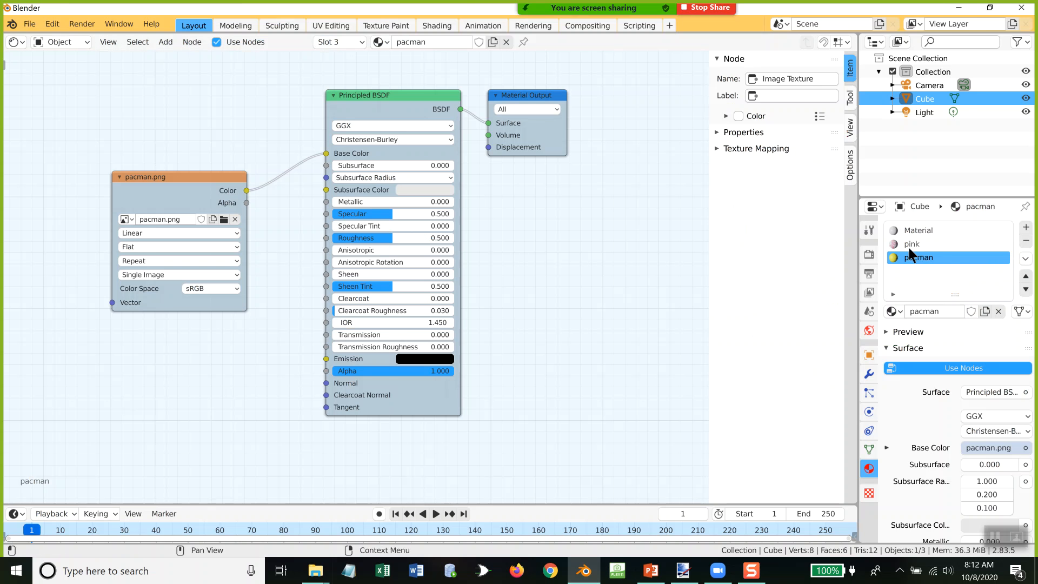
pyautogui.click(1025, 228)
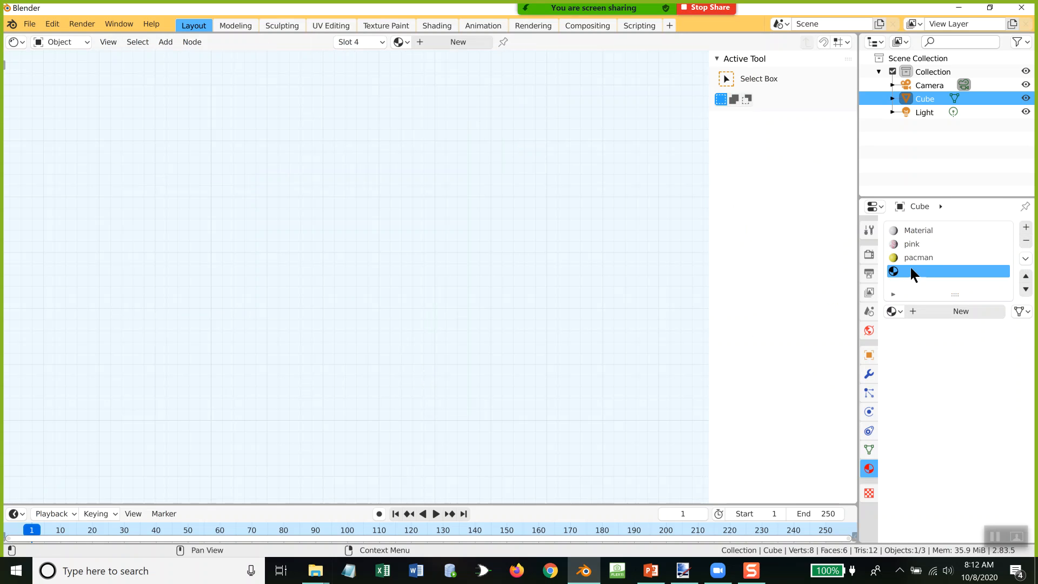
pyautogui.click(950, 312)
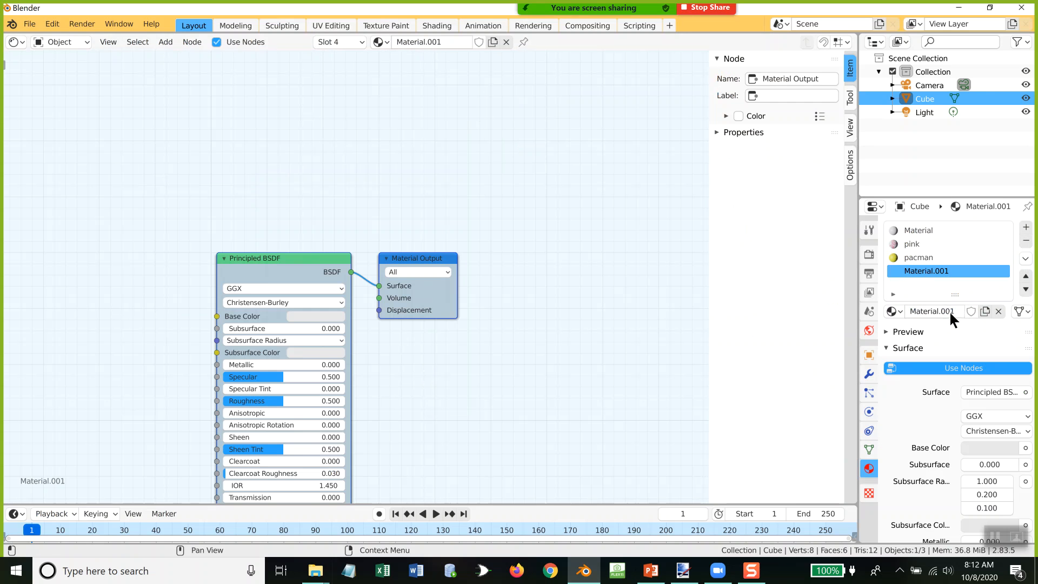
pyautogui.doubleClick(932, 271)
pyautogui.write('bugs')
pyautogui.press('Return')
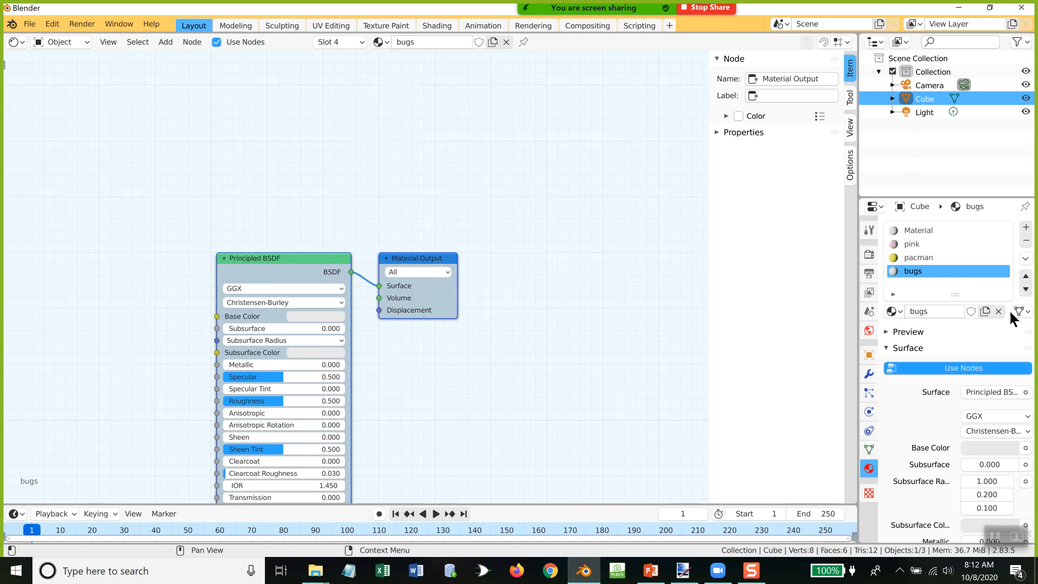
# Step: Move the bugs material's nodes up and add an Image Texture node before the Principled BSDF
pyautogui.moveTo(288, 254); pyautogui.dragTo(401, 127)
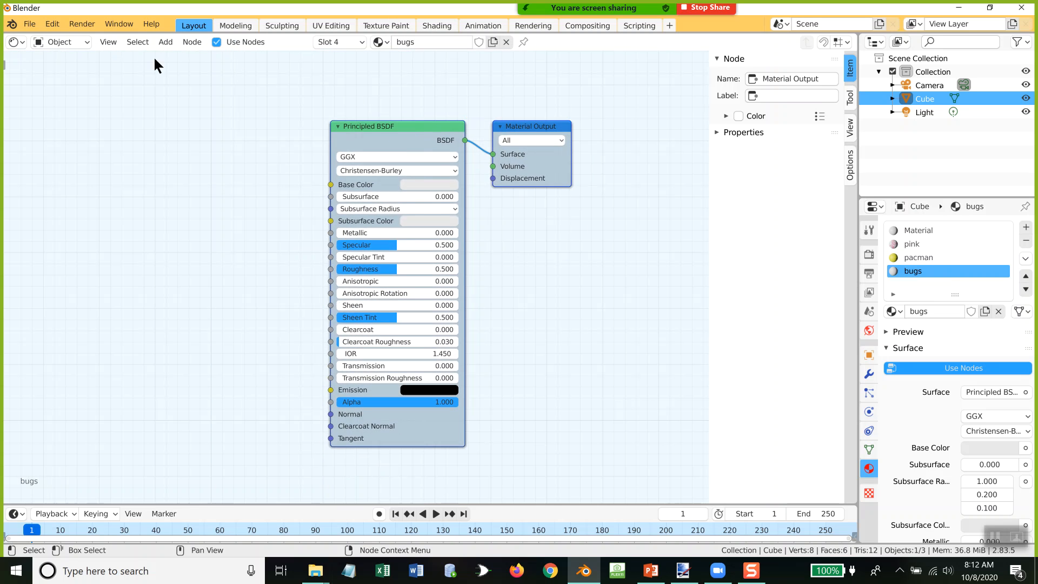
pyautogui.click(160, 42)
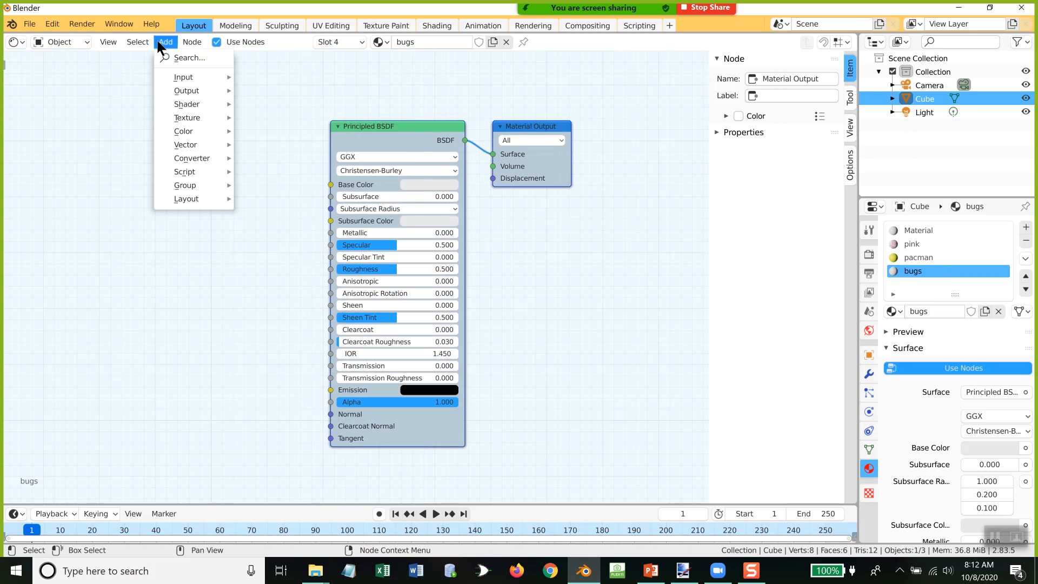
pyautogui.moveTo(191, 120)
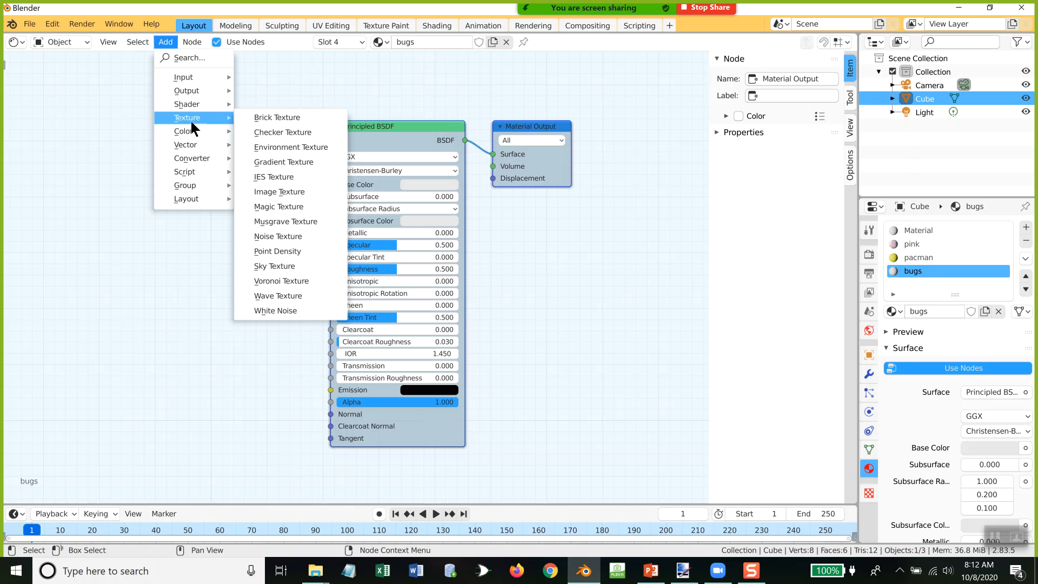
pyautogui.moveTo(198, 77)
pyautogui.click(274, 190)
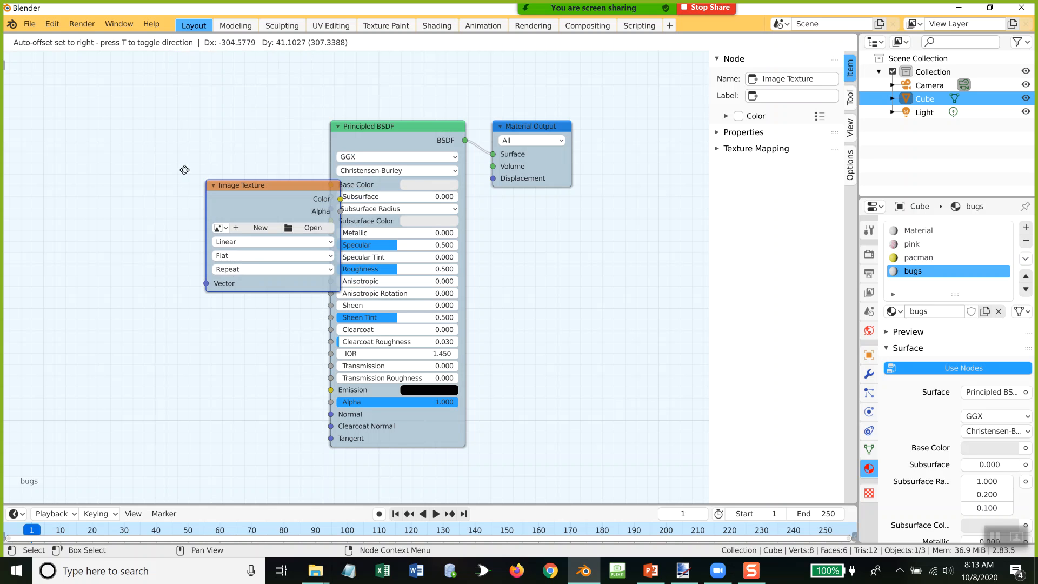
pyautogui.click(130, 161)
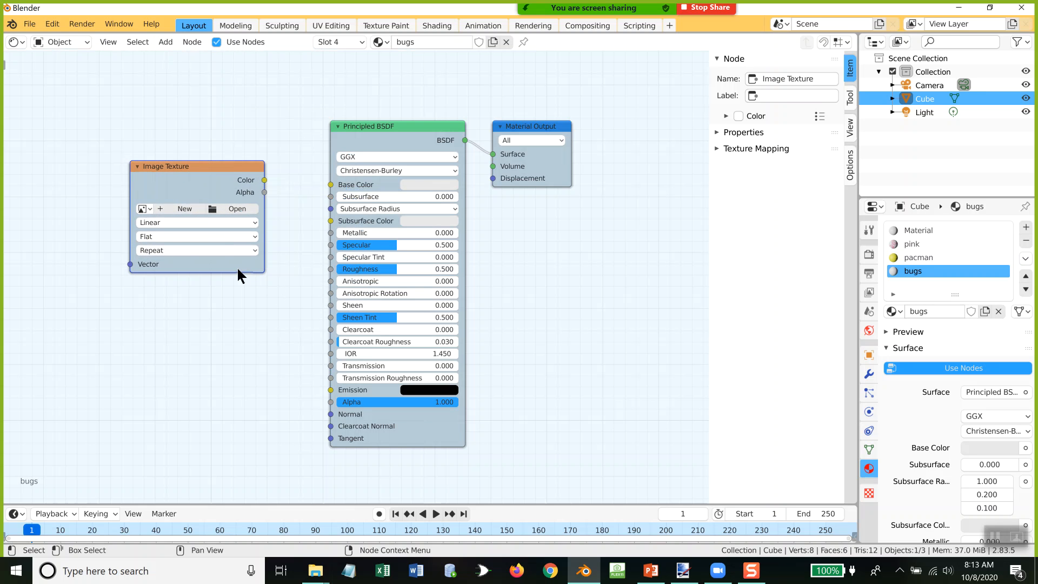
# Step: Load bugs.png from the Pictures folder into the Image Texture node and connect its Color output to Base Color
pyautogui.click(230, 209)
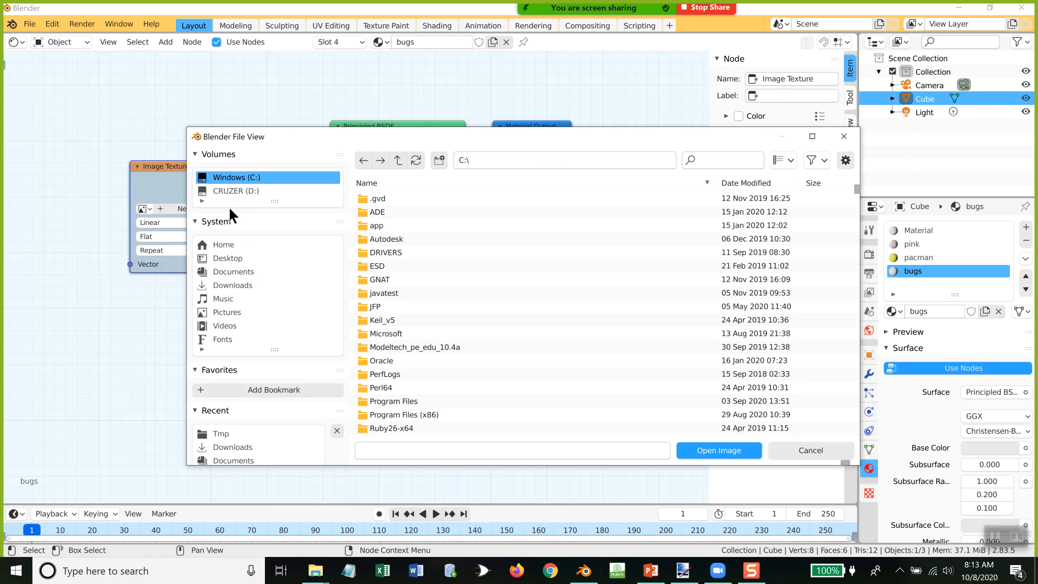
pyautogui.click(232, 311)
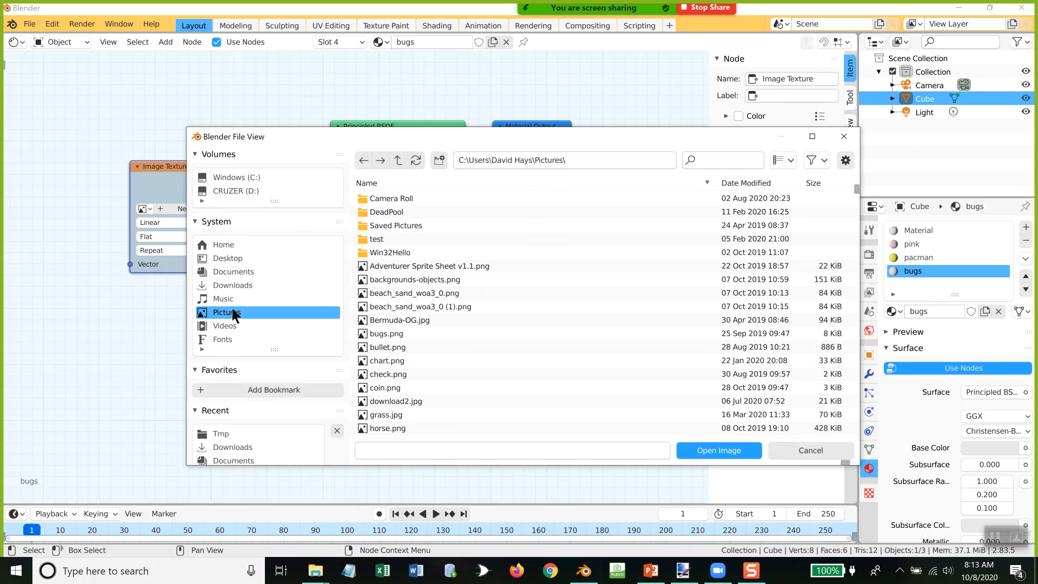
pyautogui.doubleClick(388, 330)
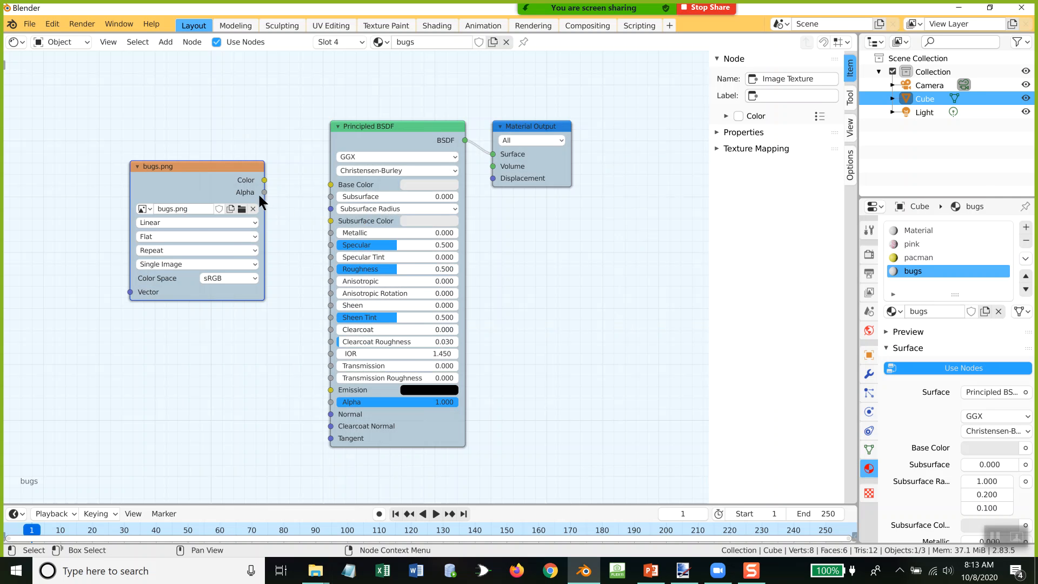
pyautogui.moveTo(264, 181); pyautogui.dragTo(331, 184)
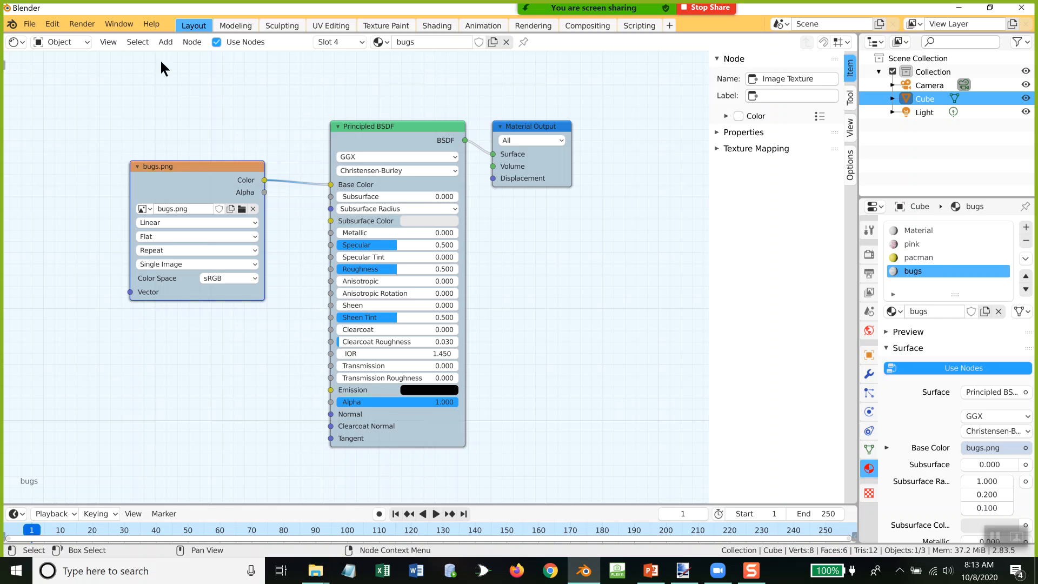
# Step: Change the Shader Editor area back to the 3D Viewport and display the cube in Material Preview shading
pyautogui.click(16, 42)
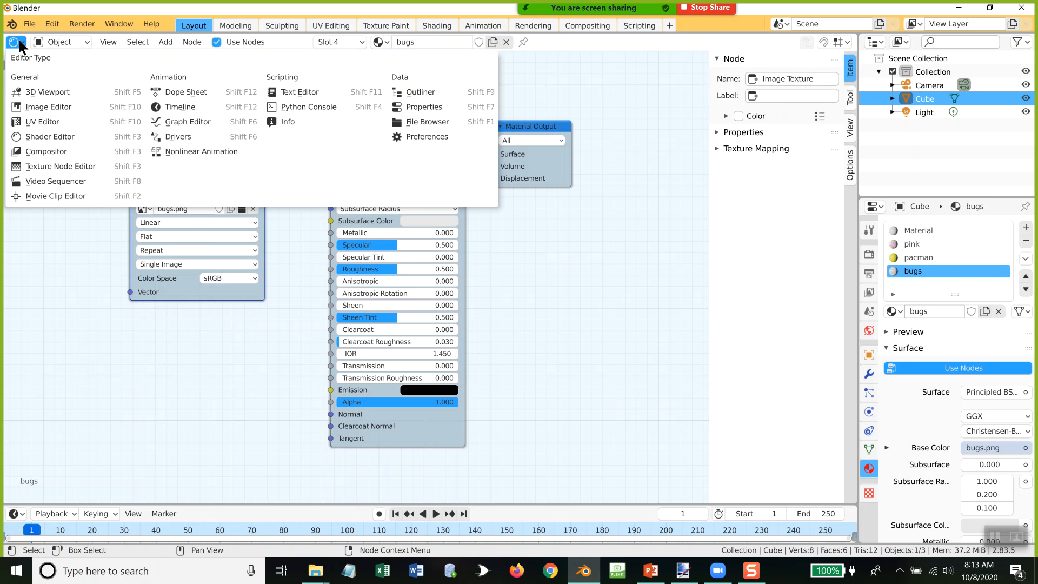
pyautogui.click(28, 91)
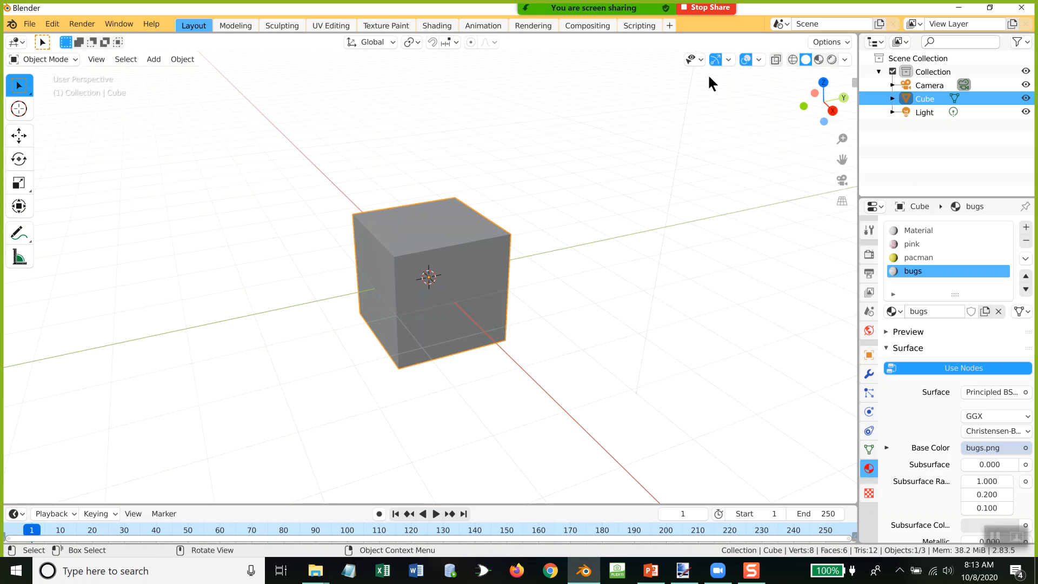
pyautogui.click(819, 60)
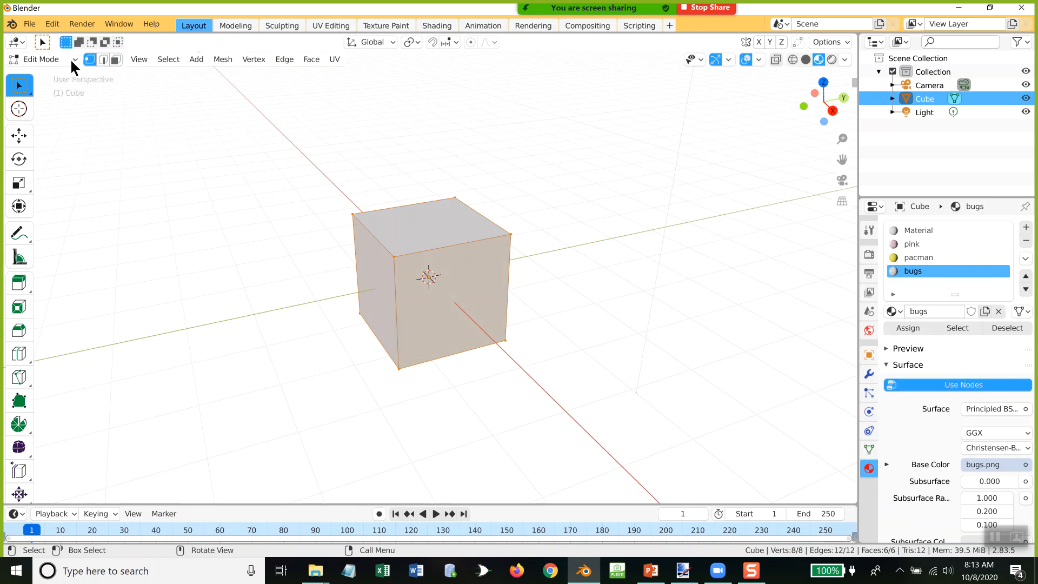
# Step: In Edit Mode with face selection, assign the pink material to the cube's positive X side face
pyautogui.click(115, 59)
pyautogui.click(406, 287)
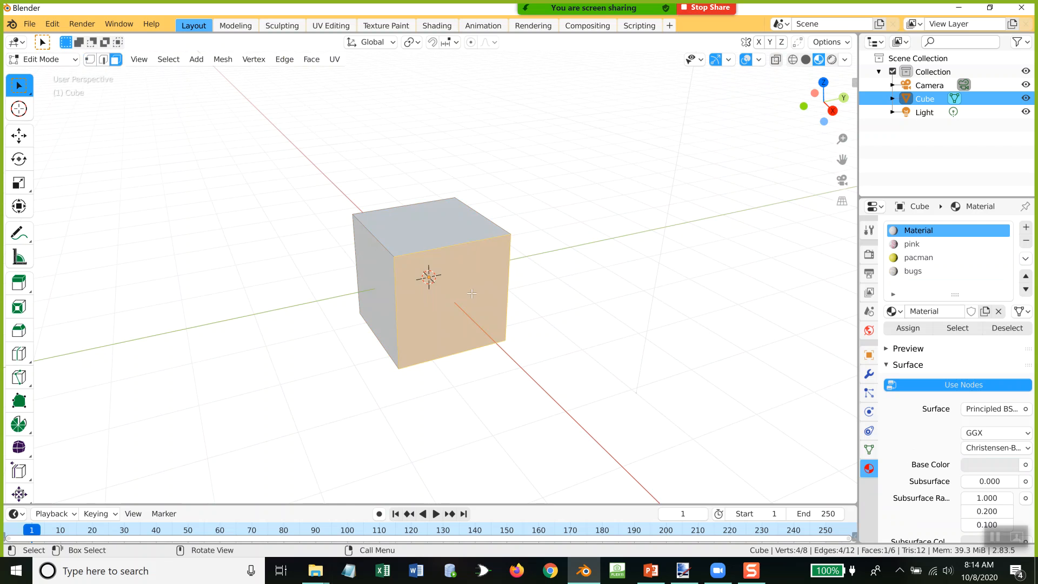
pyautogui.click(912, 245)
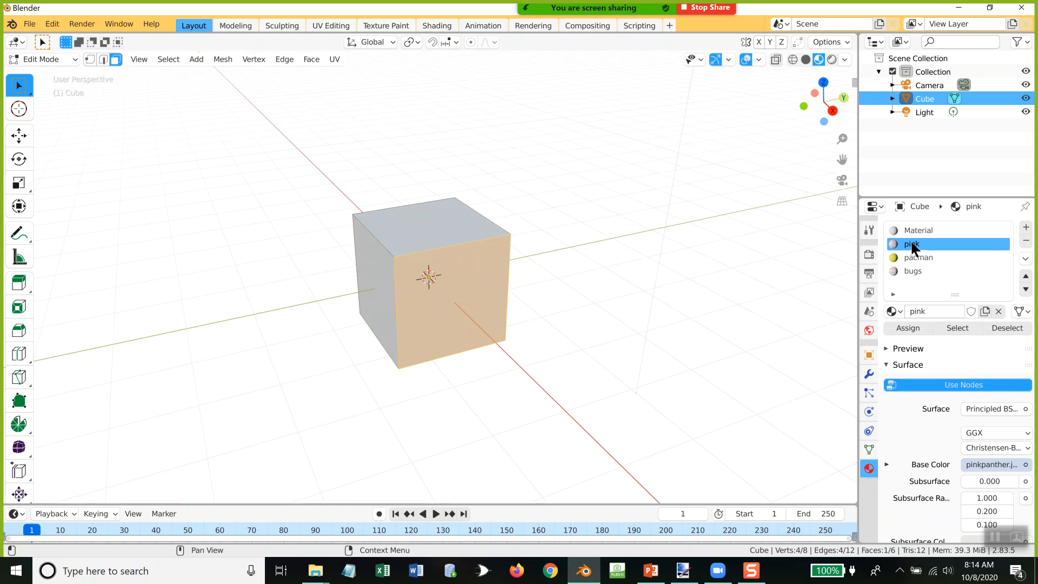
pyautogui.click(911, 329)
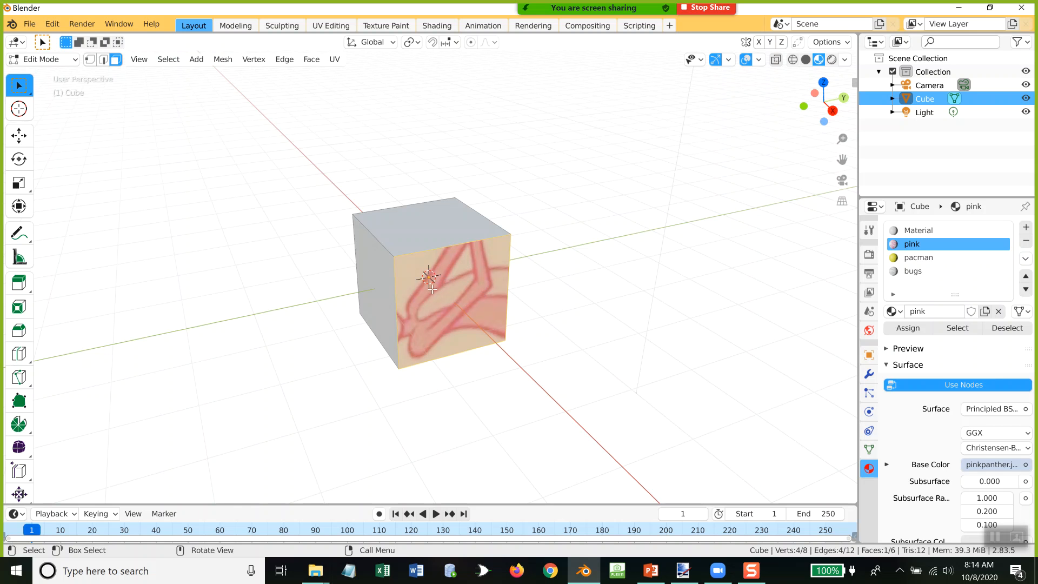
# Step: Assign the pacman material to the adjacent negative Y side face of the cube
pyautogui.click(372, 271)
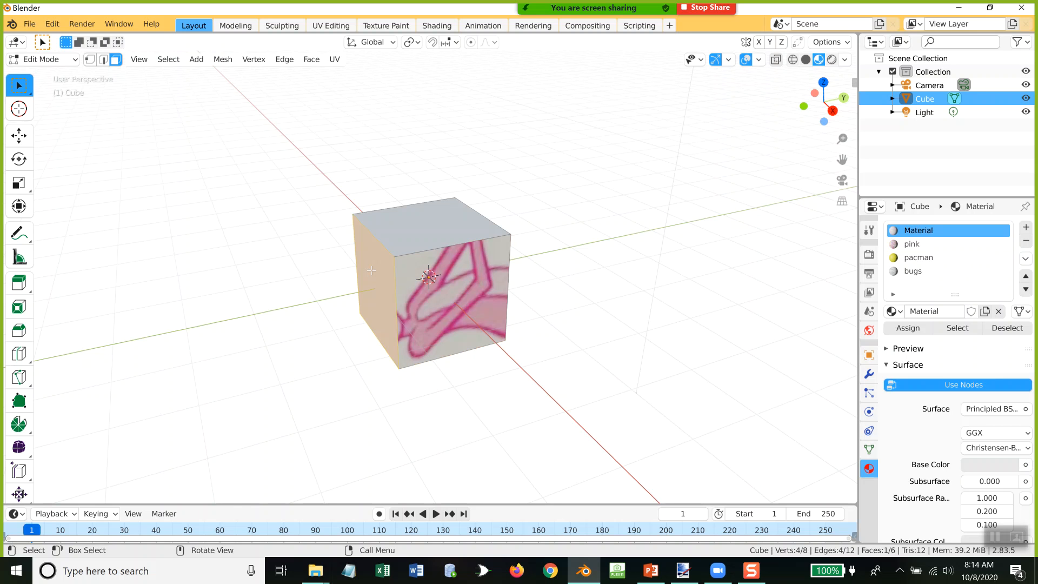
pyautogui.click(926, 258)
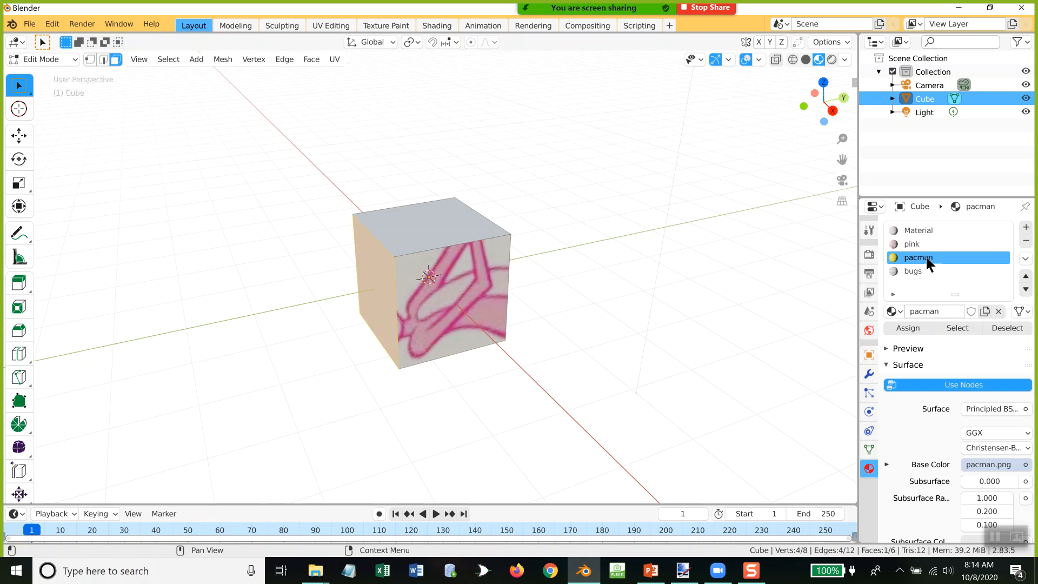
pyautogui.click(907, 325)
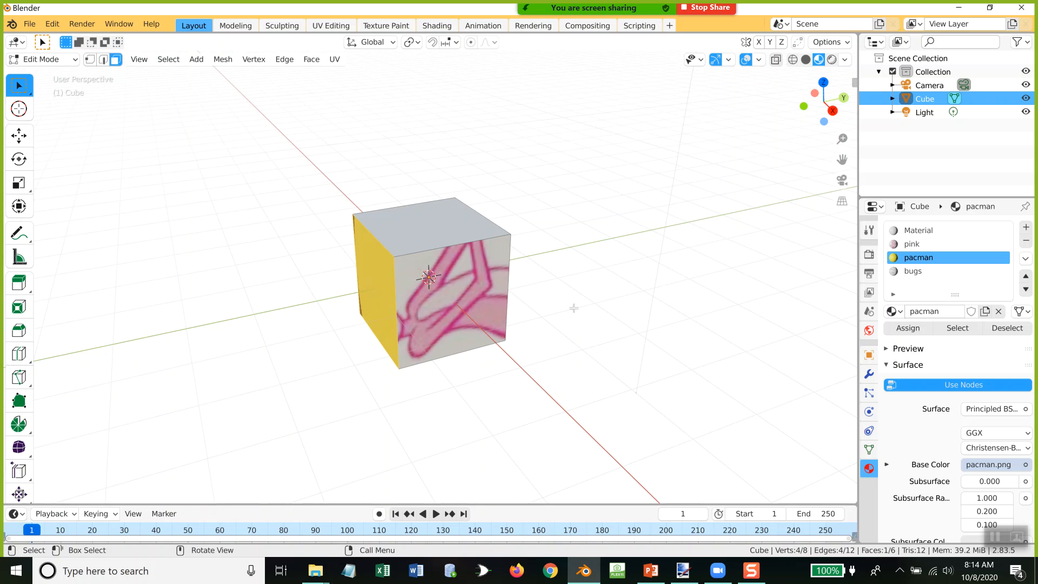
# Step: Assign the bugs material to the cube's top face
pyautogui.moveTo(584, 302)
pyautogui.mouseDown(button='middle')
pyautogui.moveTo(552, 317)
pyautogui.moveTo(482, 301)
pyautogui.moveTo(542, 287)
pyautogui.moveTo(595, 291)
pyautogui.mouseUp(button='middle')
pyautogui.click(430, 219)
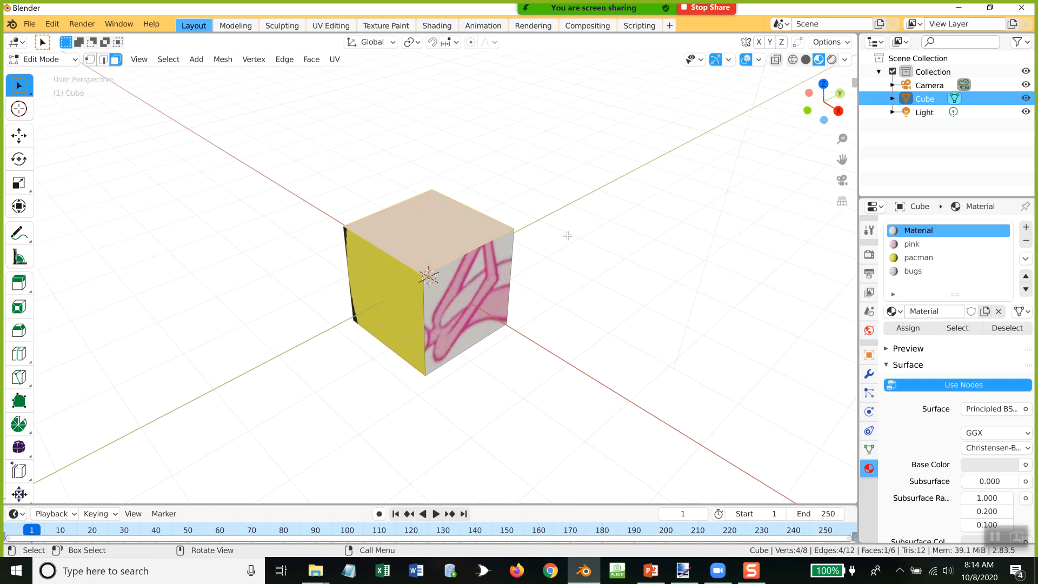
pyautogui.click(915, 271)
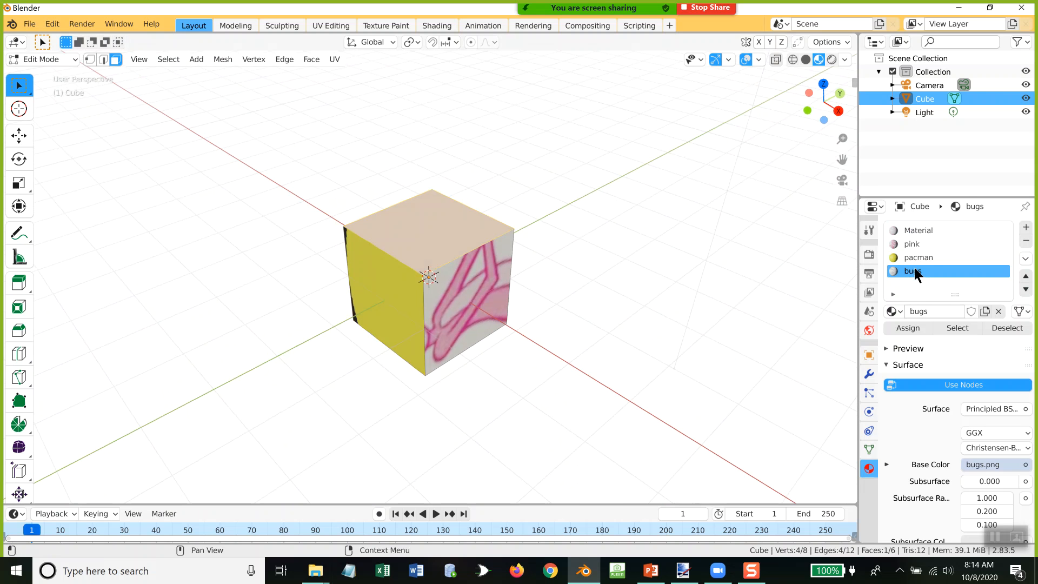
pyautogui.click(908, 328)
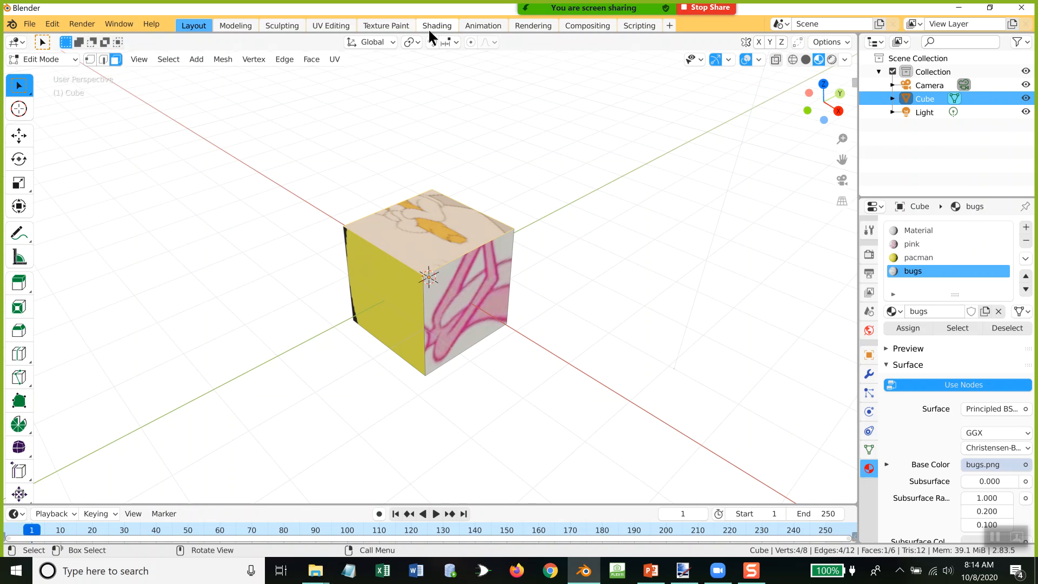
# Step: Set up the UV Editing workspace with an enlarged view of bugs.png and the cube displayed in Material Preview
pyautogui.click(333, 28)
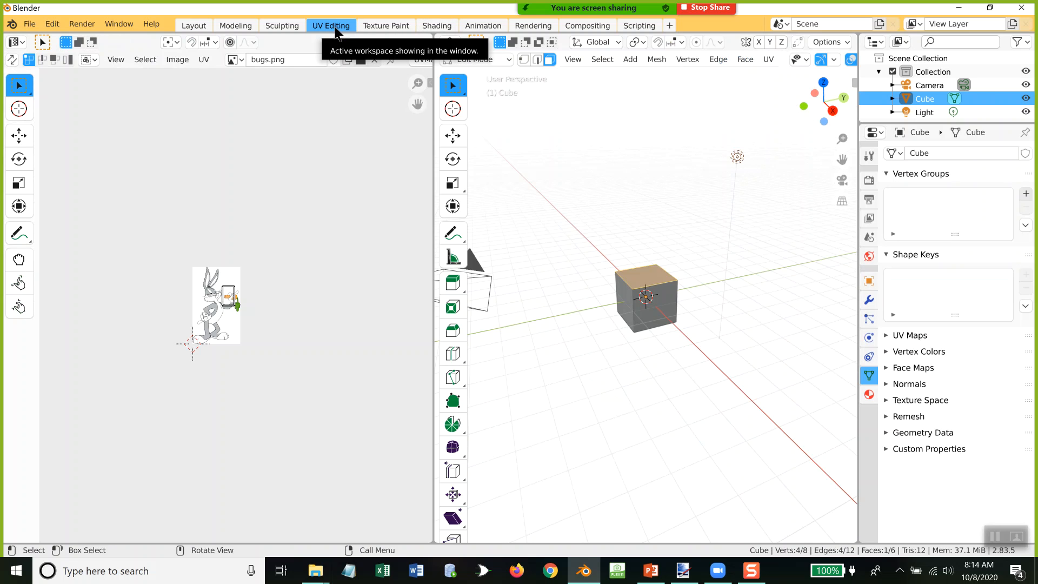
pyautogui.scroll(4, 308, 278)
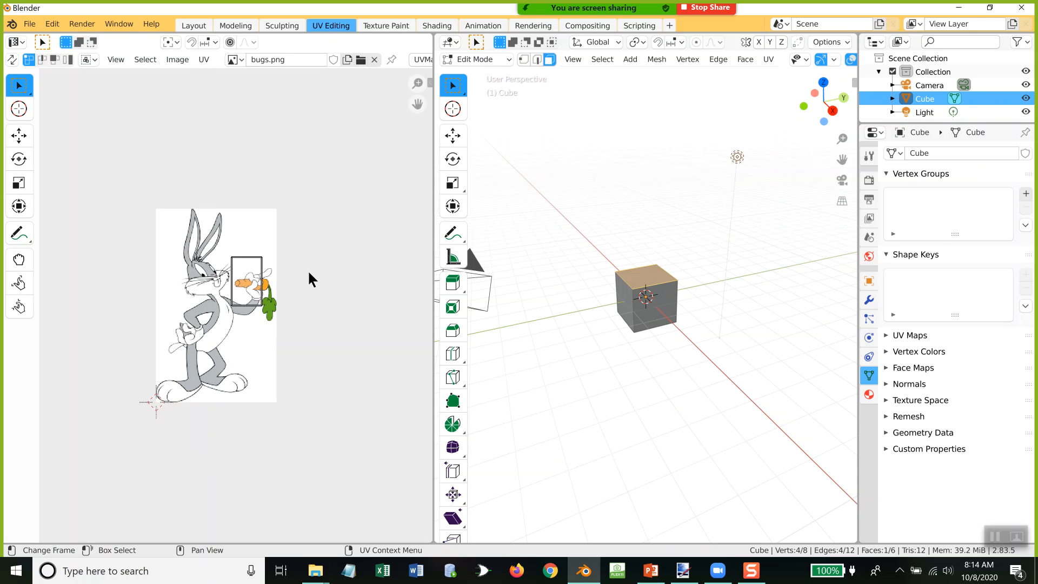
pyautogui.scroll(2, 309, 279)
pyautogui.moveTo(571, 337); pyautogui.dragTo(636, 347, button='middle')
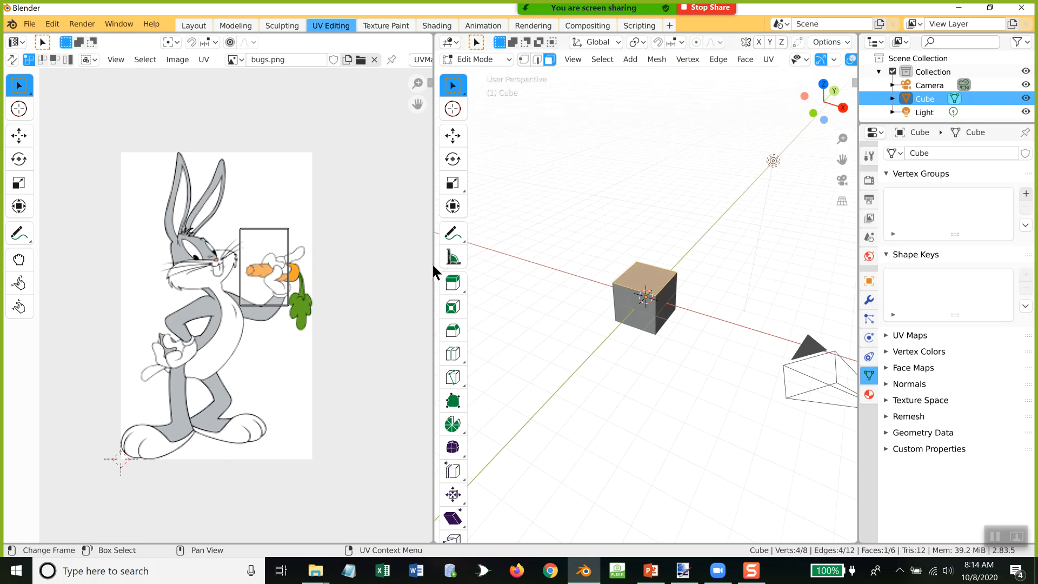
pyautogui.moveTo(432, 264); pyautogui.dragTo(306, 264)
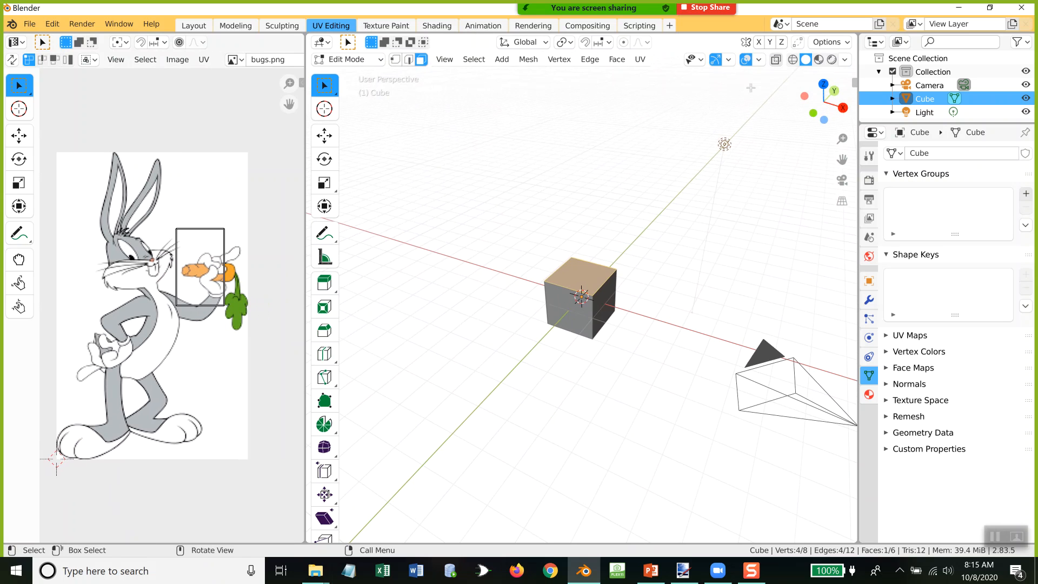
pyautogui.click(819, 60)
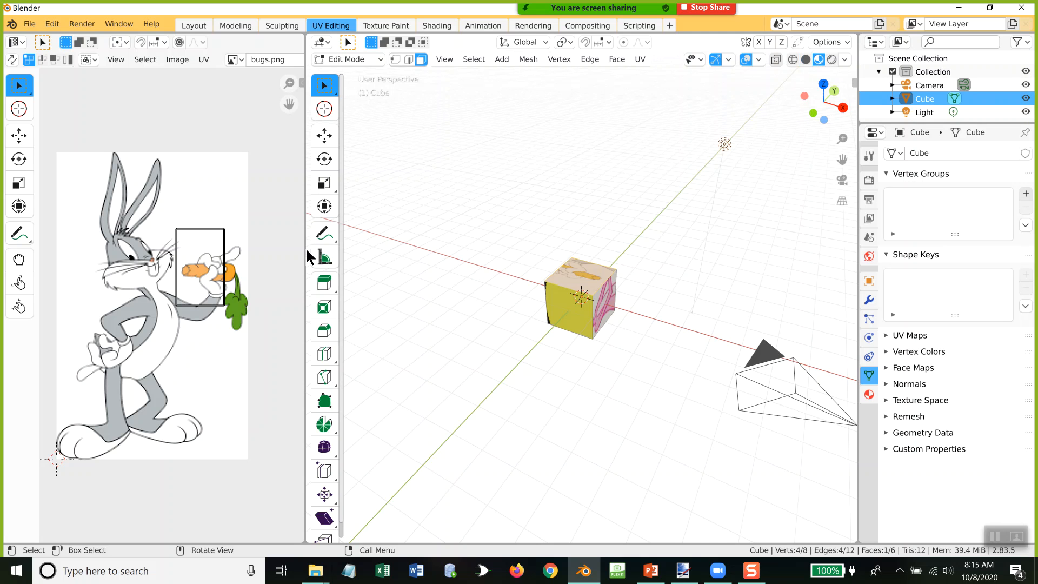
pyautogui.moveTo(309, 256); pyautogui.dragTo(449, 245)
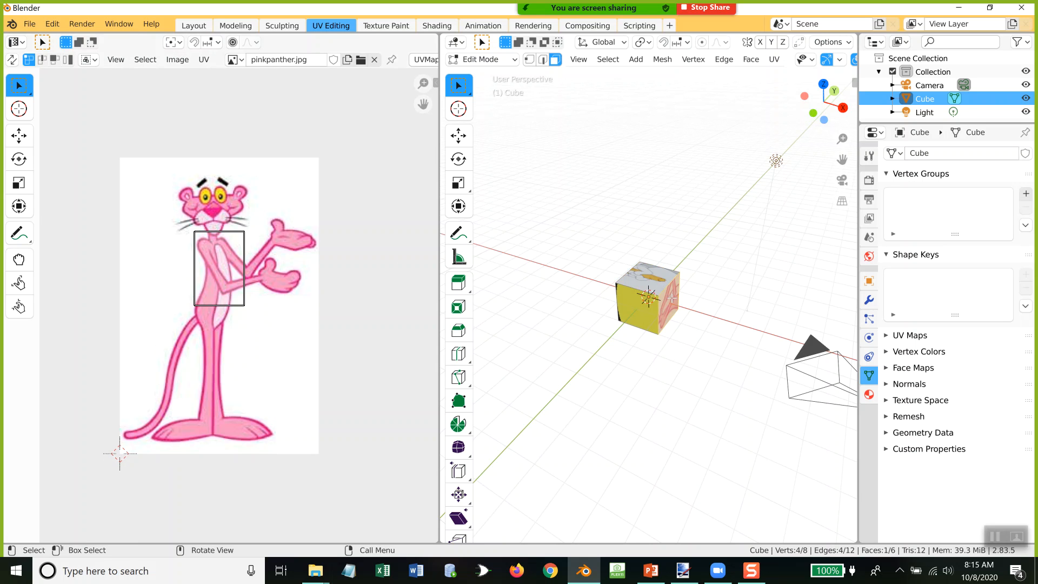
# Step: Select the cube's top face, enable UV face selection, and move its UV face from the carrot onto the rabbit's head and chest
pyautogui.click(653, 272)
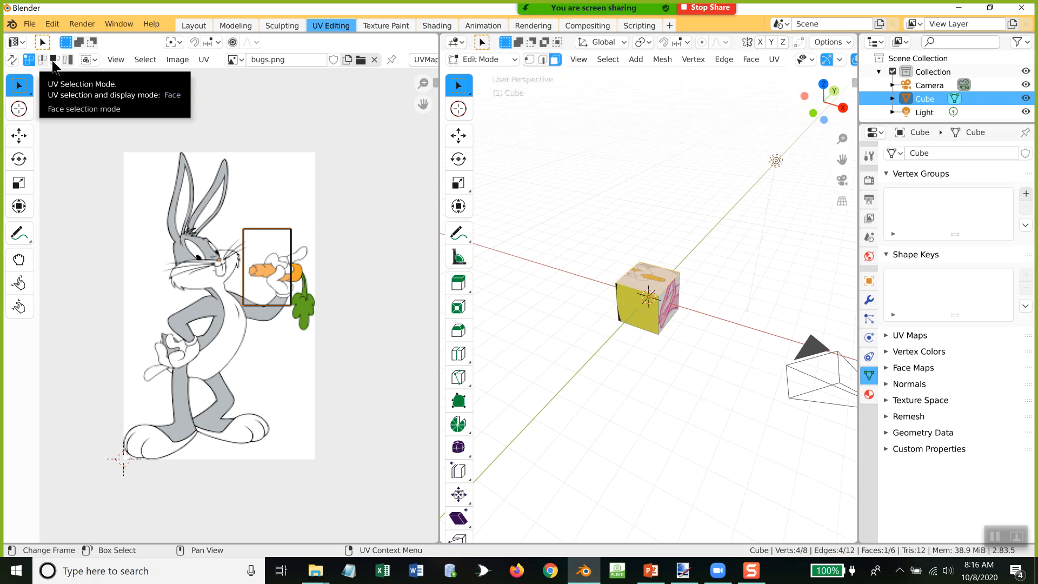
pyautogui.click(54, 60)
pyautogui.click(284, 242)
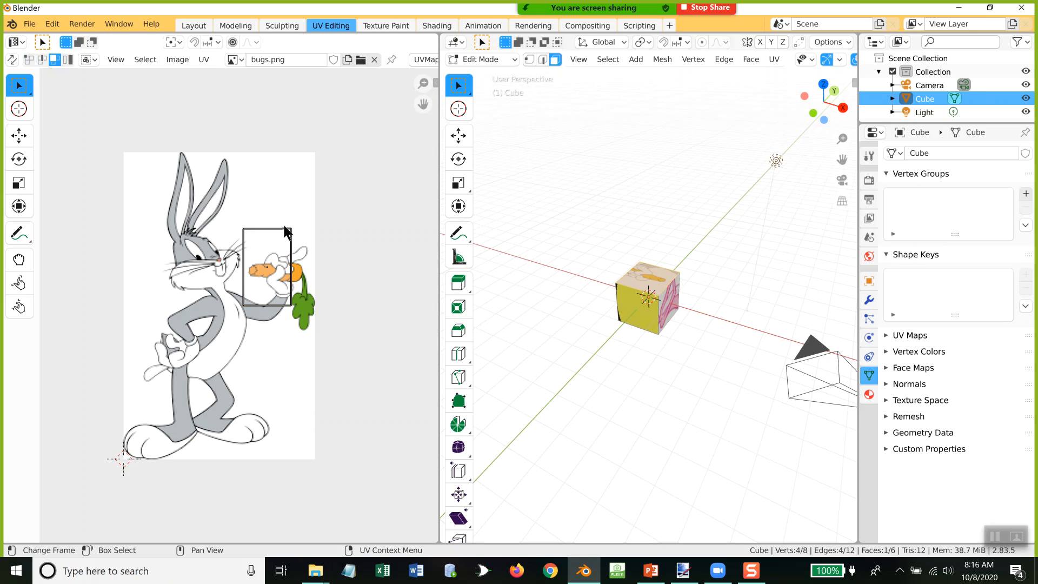
pyautogui.click(283, 228)
pyautogui.press('g')
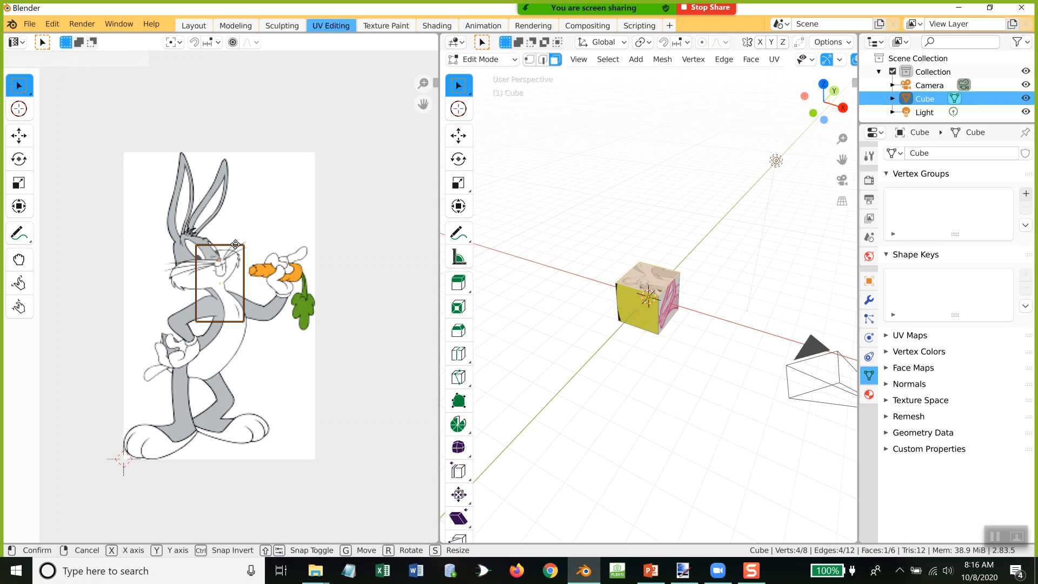
pyautogui.click(235, 244)
# Step: Scale up the top face's UV face and reposition it to cover nearly the whole bugs.png image
pyautogui.press('s')
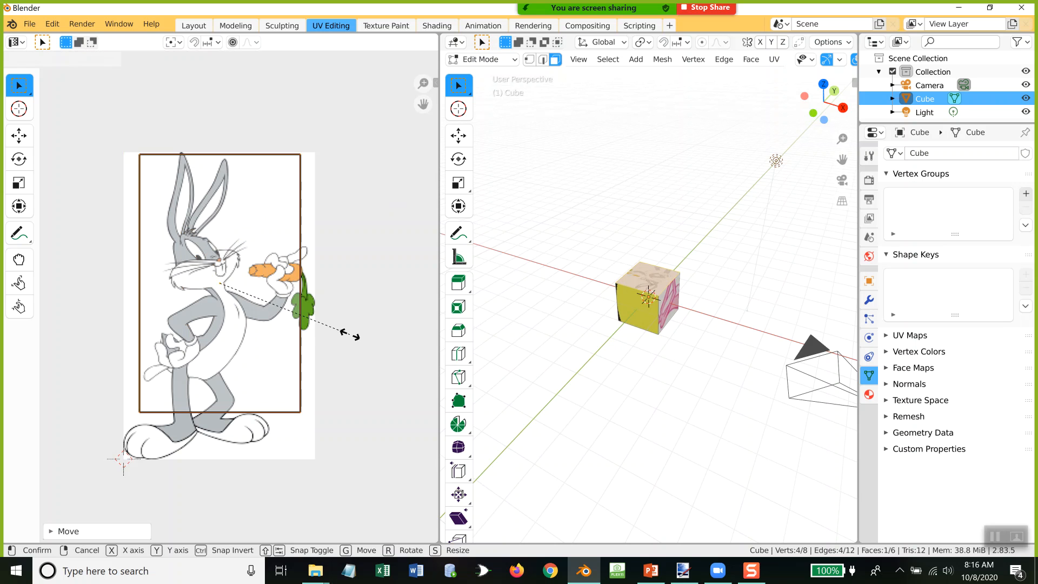
pyautogui.click(349, 335)
pyautogui.press('s')
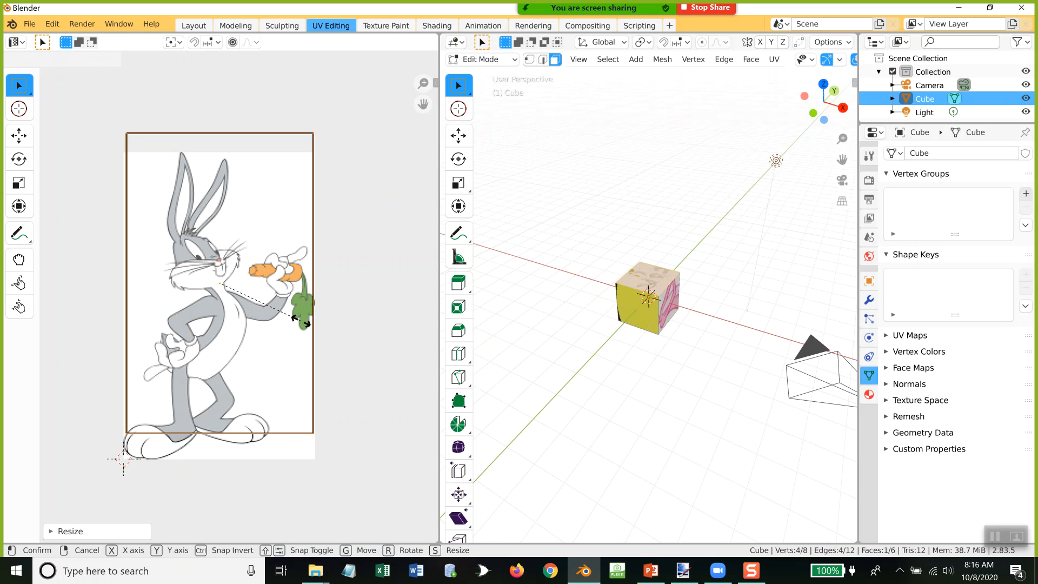
pyautogui.click(300, 310)
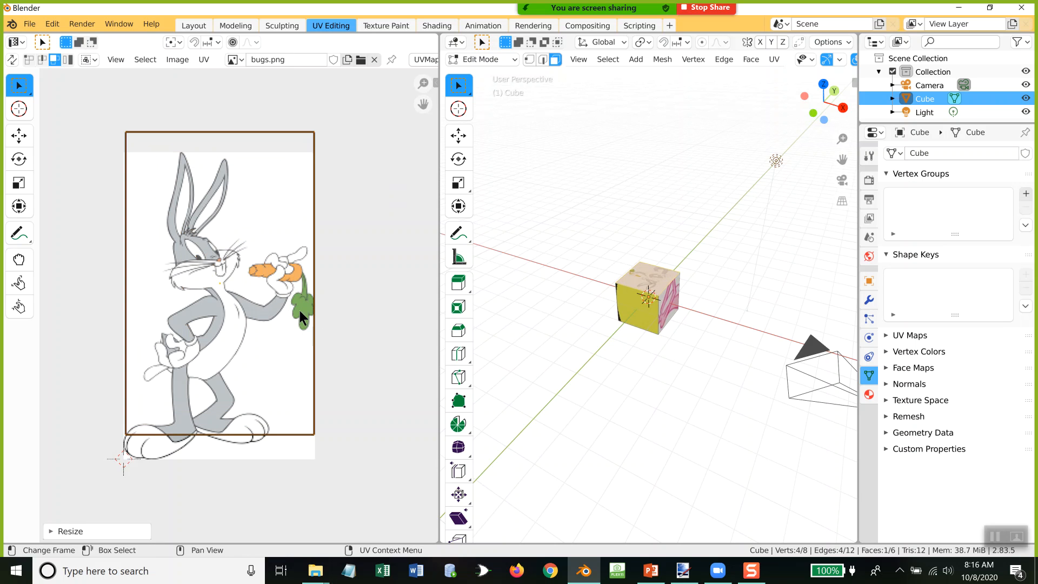
pyautogui.press('g')
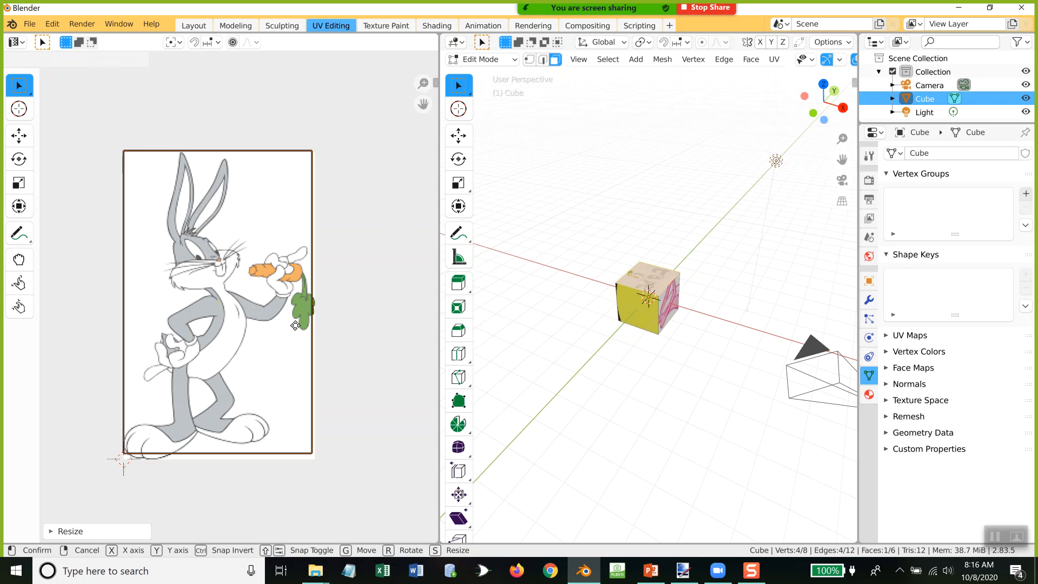
pyautogui.click(295, 325)
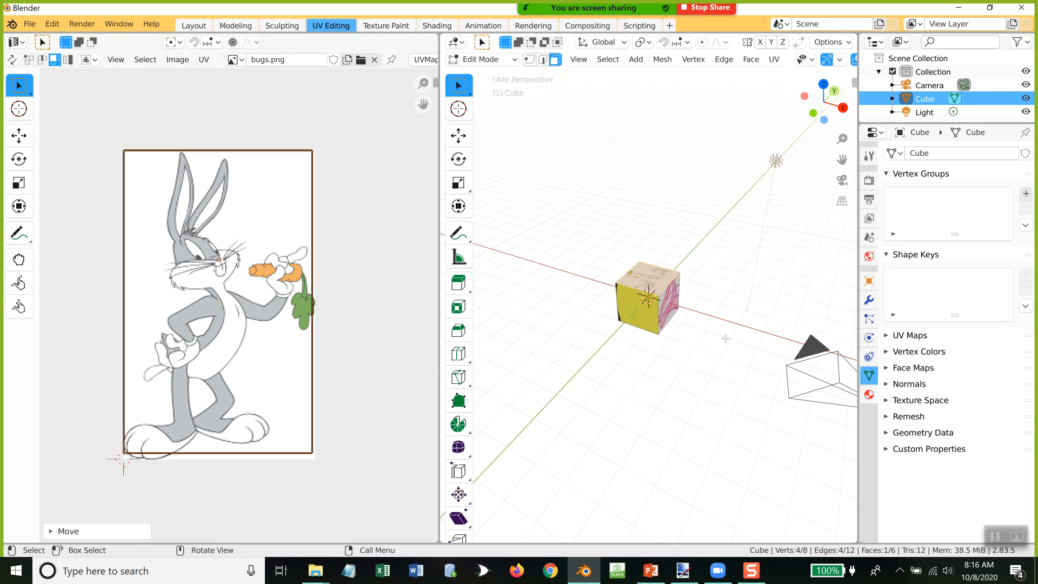
# Step: Check the texture on the top face, then select the Pink Panther face and scale up its UV face over most of pinkpanther.jpg
pyautogui.scroll(2, 728, 337)
pyautogui.scroll(5, 728, 337)
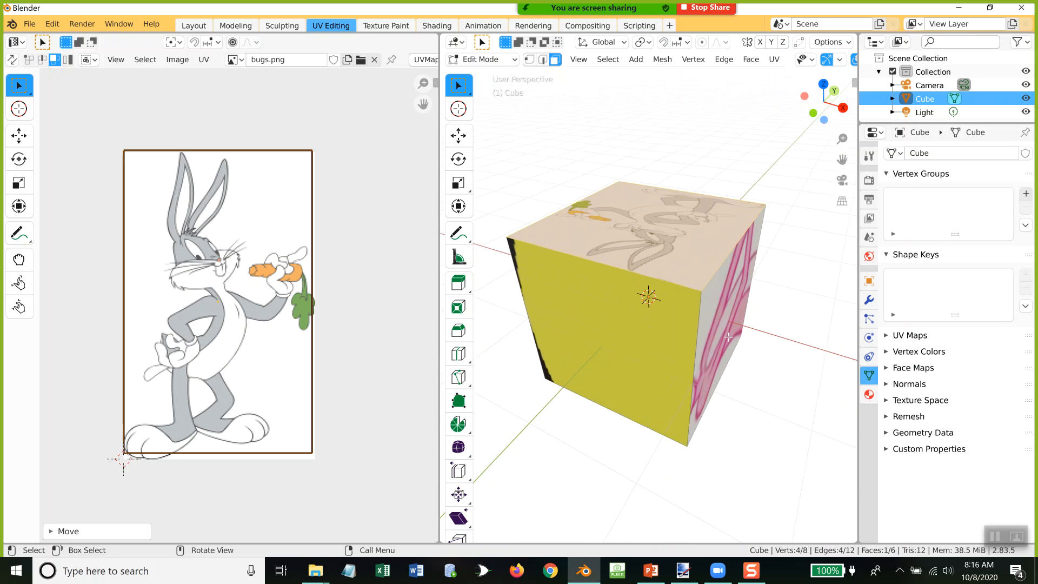
pyautogui.moveTo(728, 337); pyautogui.dragTo(687, 411, button='middle')
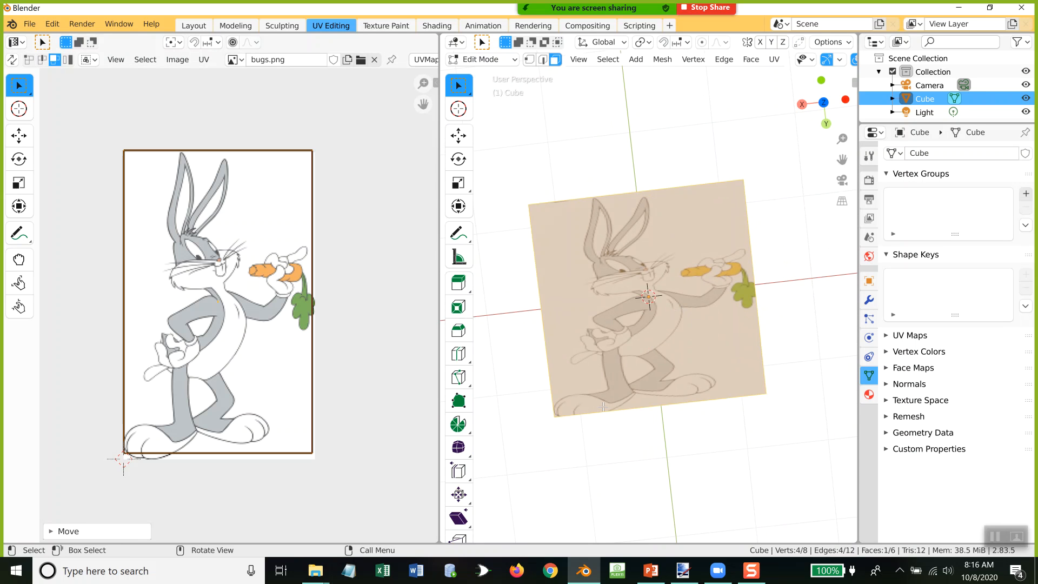
pyautogui.moveTo(703, 373); pyautogui.dragTo(657, 353, button='middle')
pyautogui.click(656, 352)
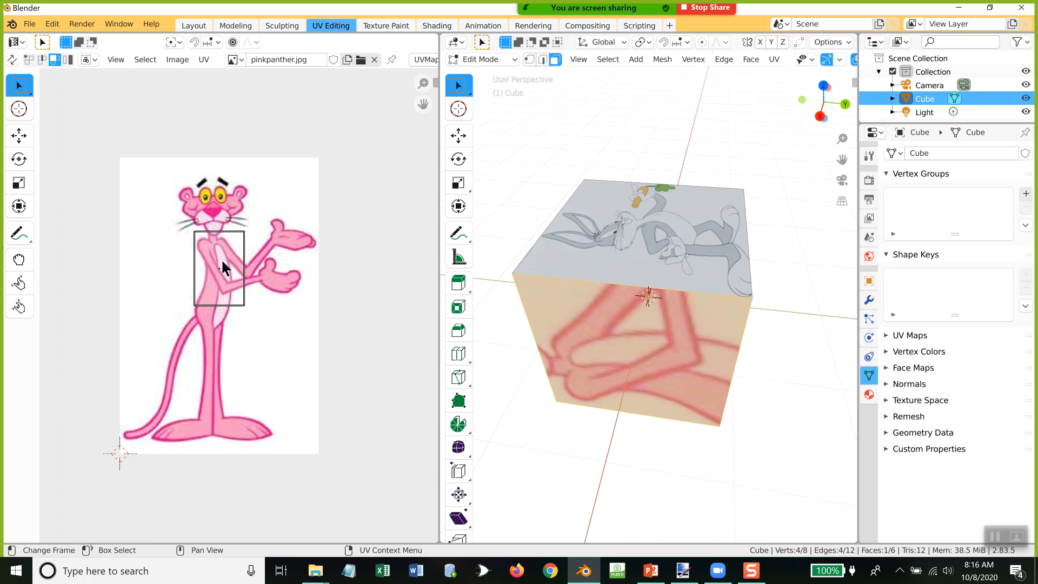
pyautogui.click(222, 235)
pyautogui.press('s')
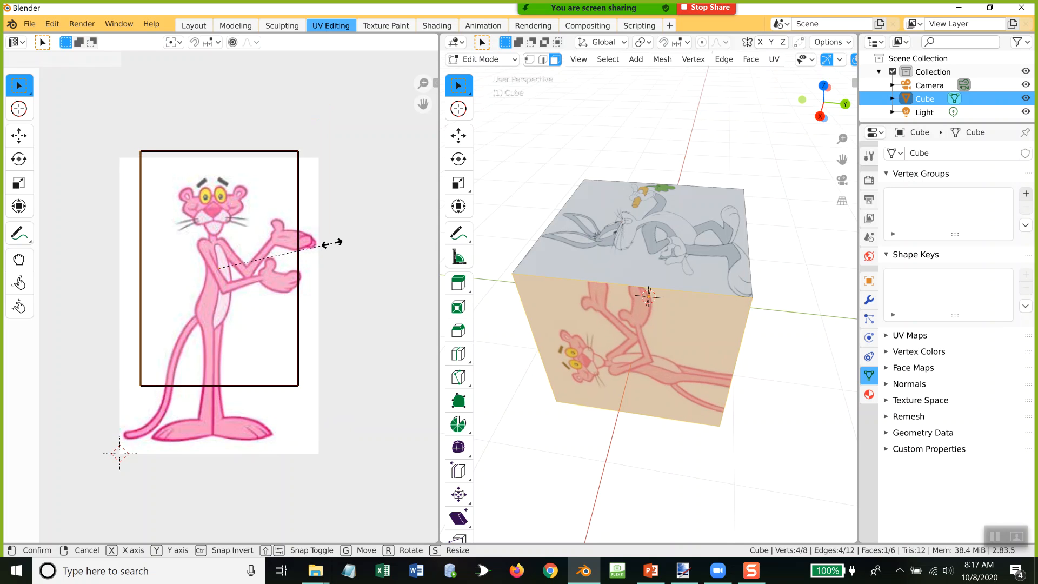
pyautogui.click(331, 241)
pyautogui.press('s')
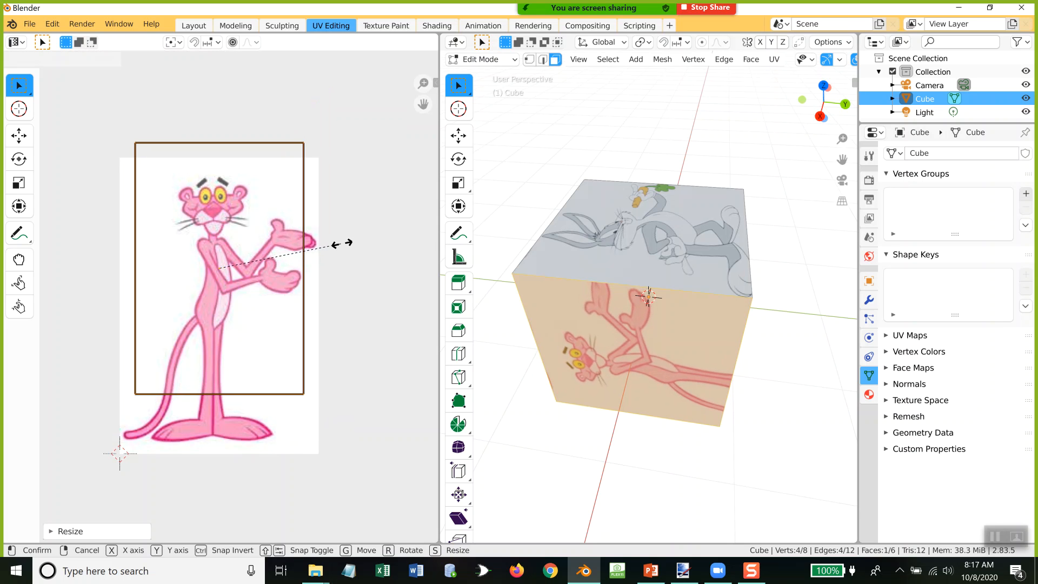
pyautogui.click(351, 246)
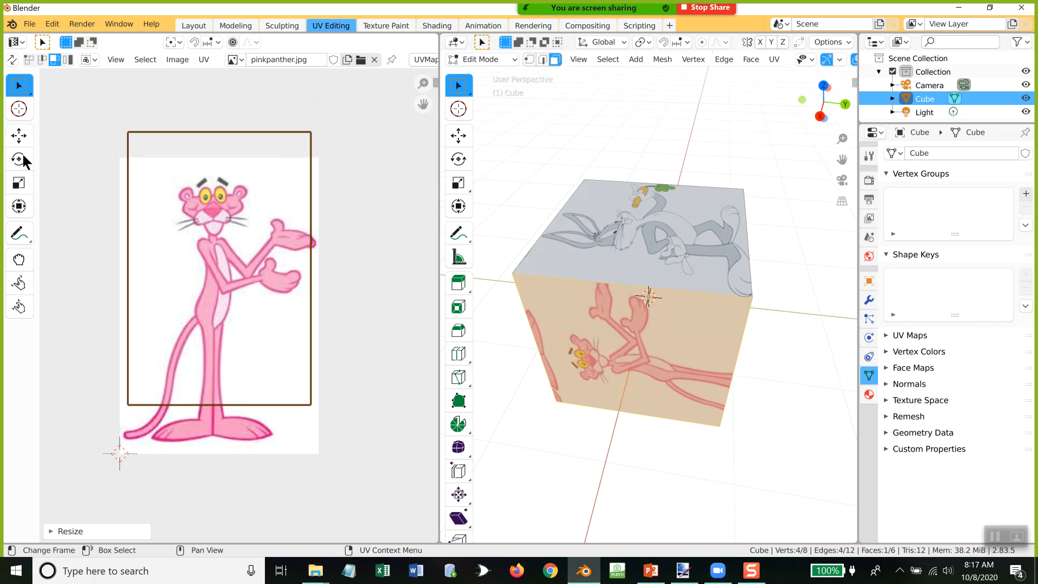
# Step: Align the Pink Panther UV face with pinkpanther.jpg's upper-left corner, and move its lower-right vertex to the image's corner
pyautogui.press('g')
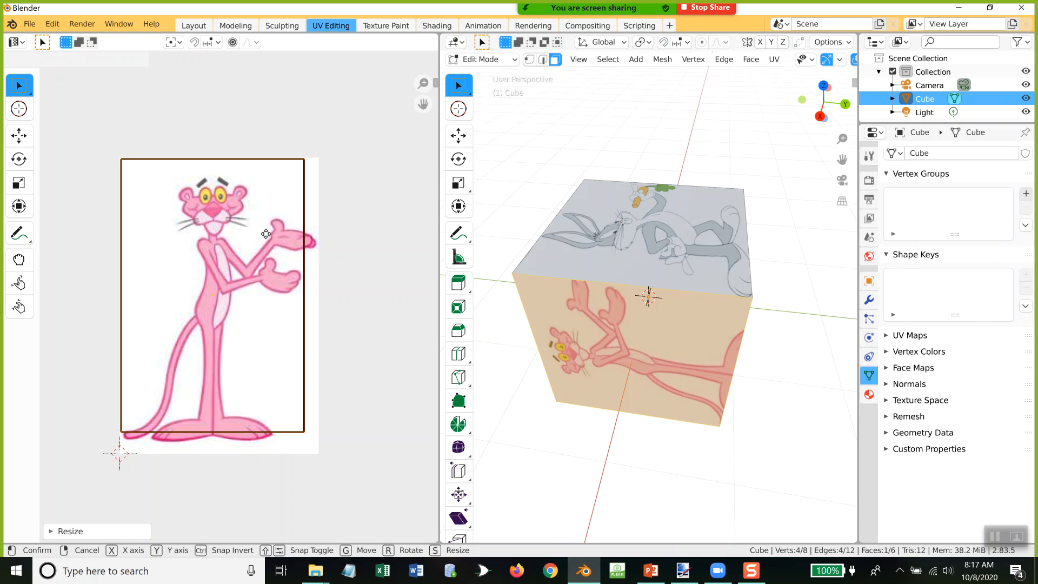
pyautogui.press('Escape')
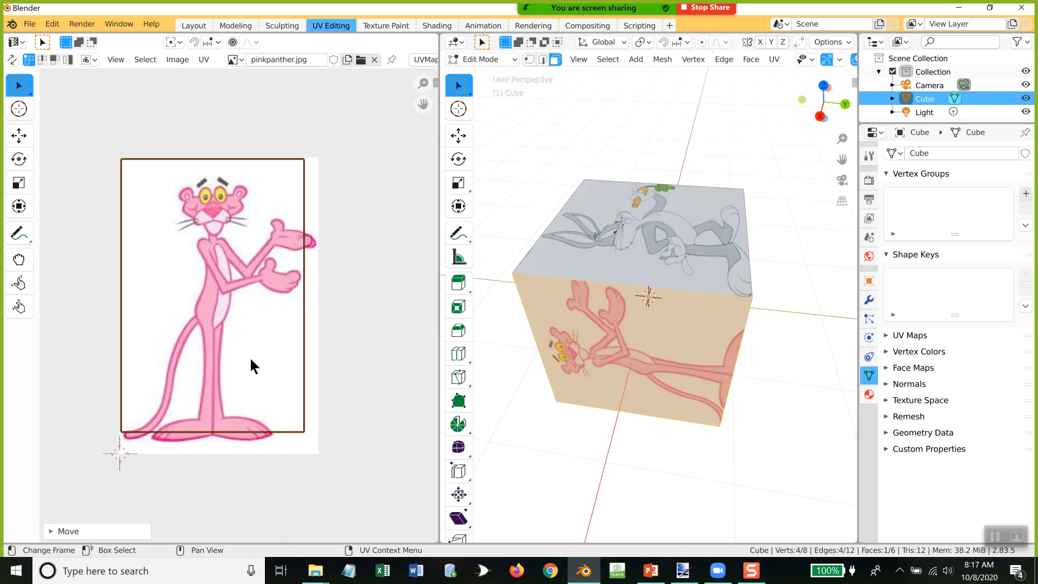
pyautogui.click(303, 431)
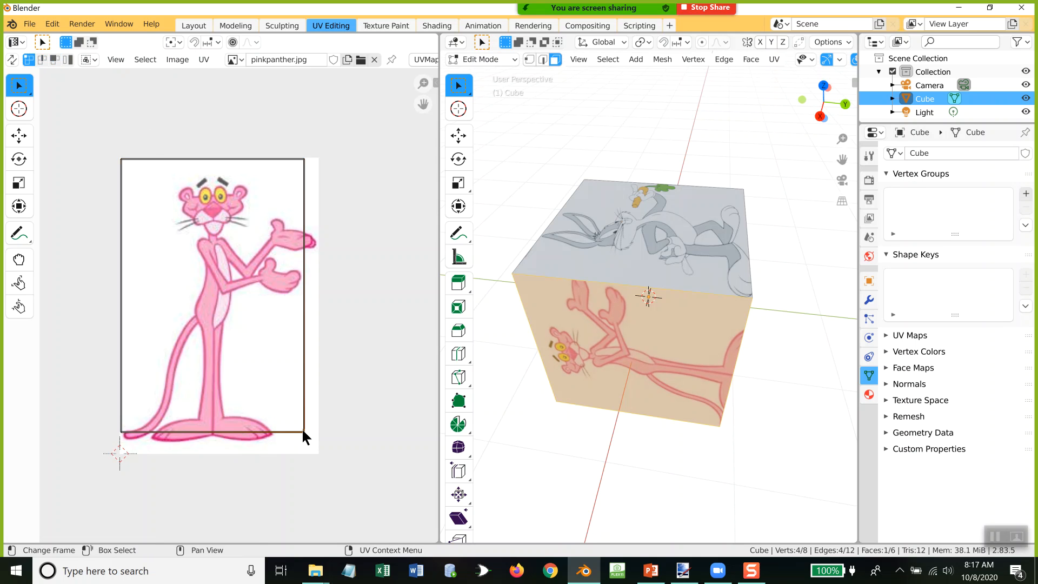
pyautogui.press('g')
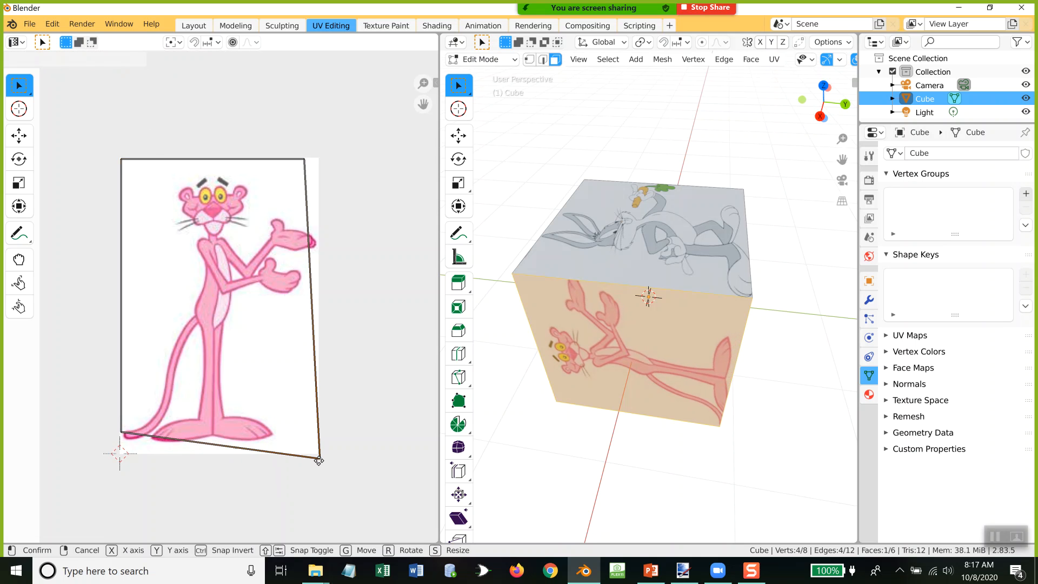
pyautogui.click(319, 455)
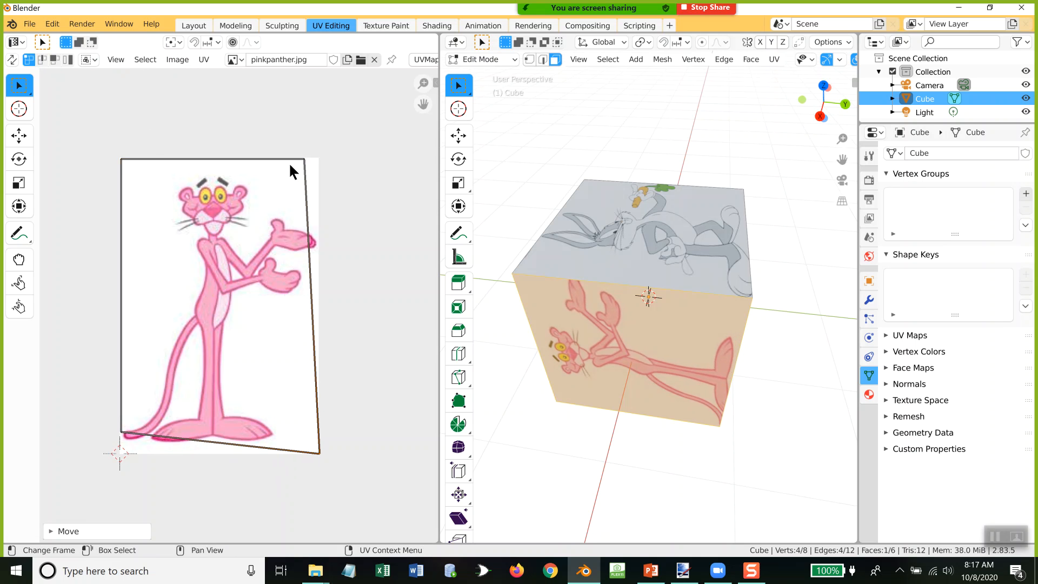
# Step: Move the upper-right and lower-left UV vertices onto the matching corners of pinkpanther.jpg
pyautogui.click(302, 155)
pyautogui.press('g')
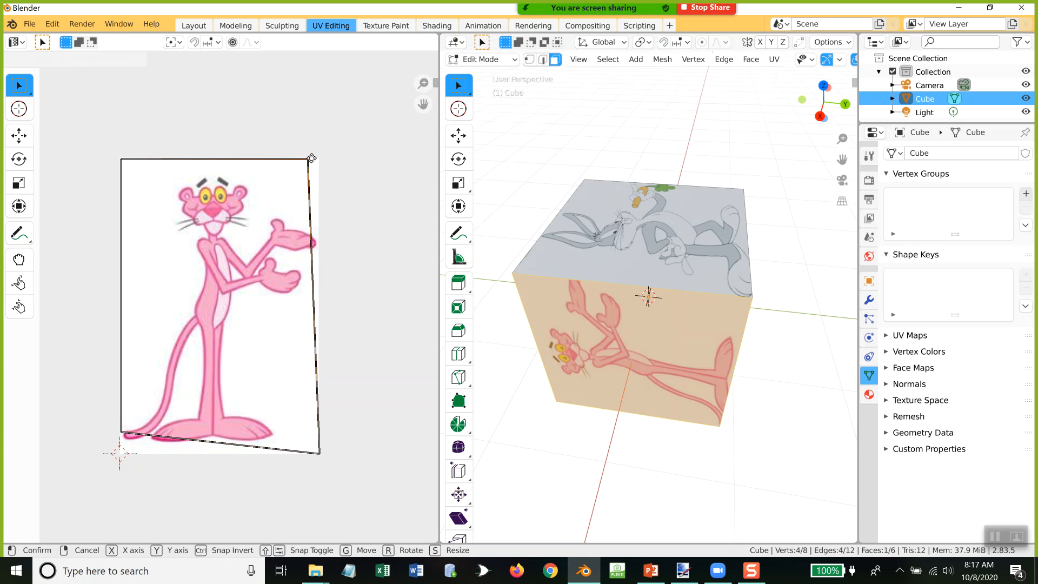
pyautogui.click(319, 158)
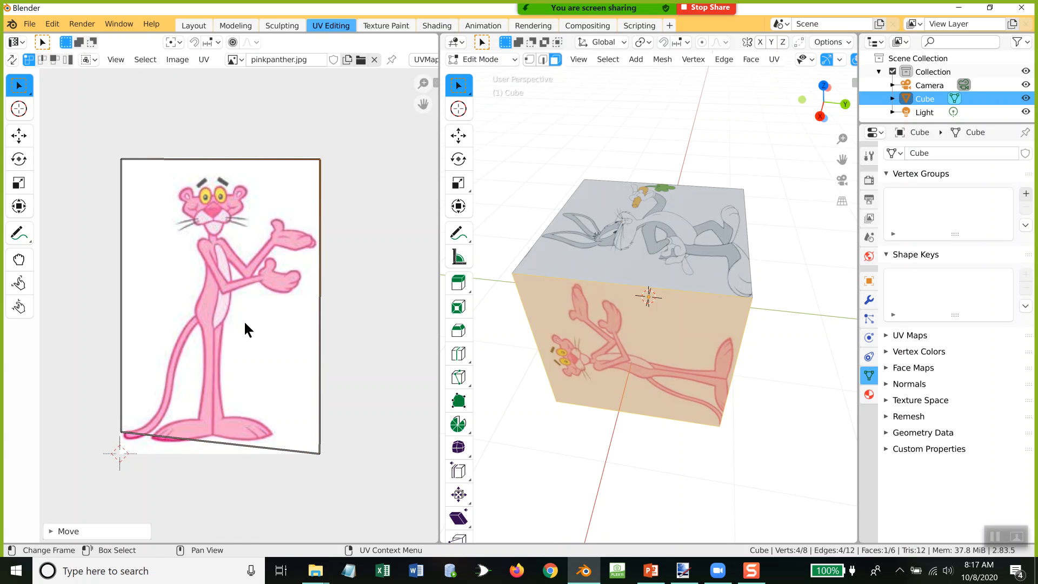
pyautogui.click(121, 433)
pyautogui.press('g')
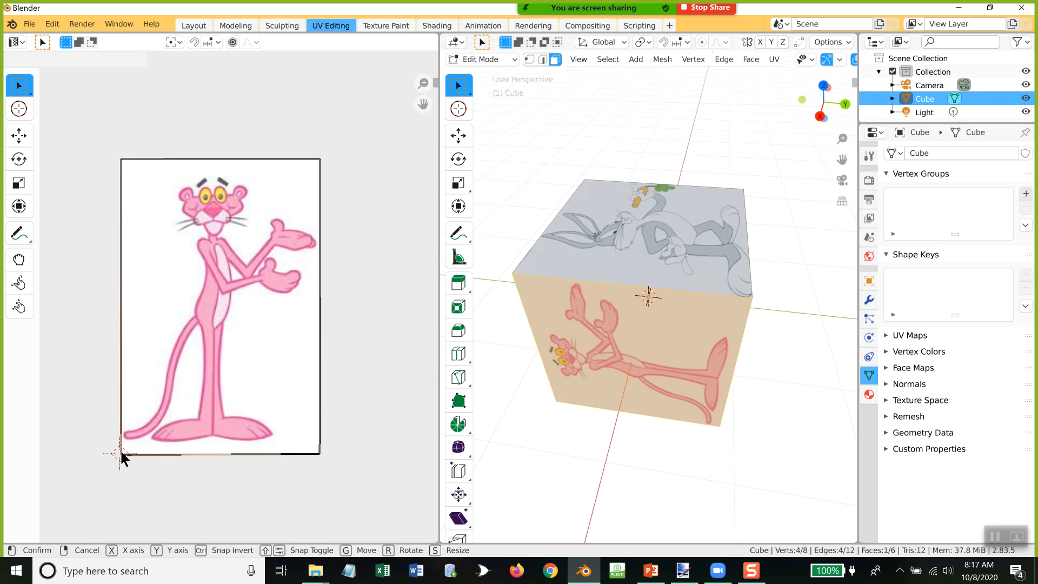
pyautogui.click(120, 452)
# Step: Select the cube's Pac-Man face, then scale up and reposition its UV face to cover nearly all of pacman.png
pyautogui.moveTo(745, 309); pyautogui.dragTo(816, 279, button='middle')
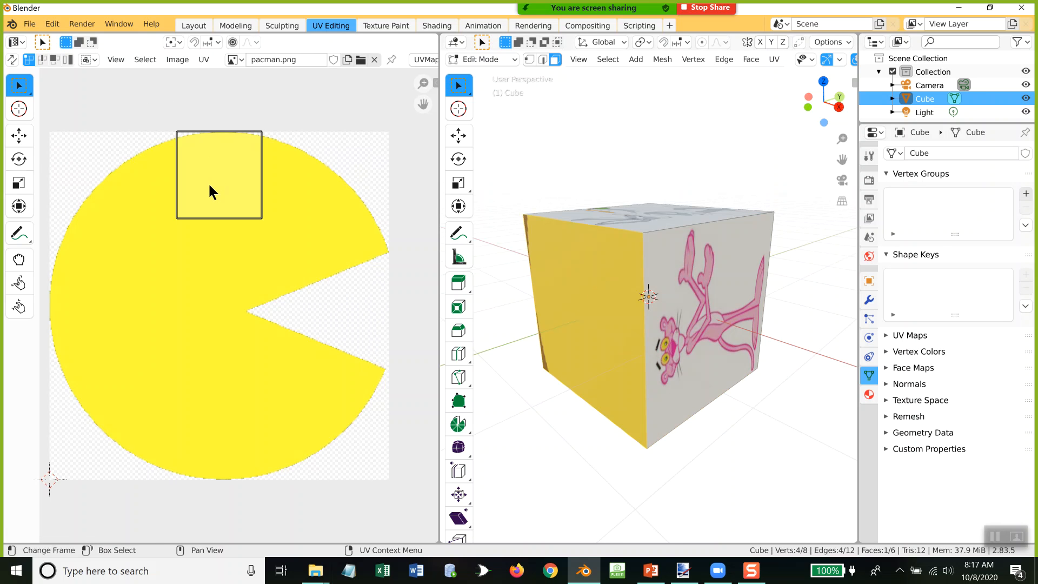
pyautogui.press('a')
pyautogui.press('g')
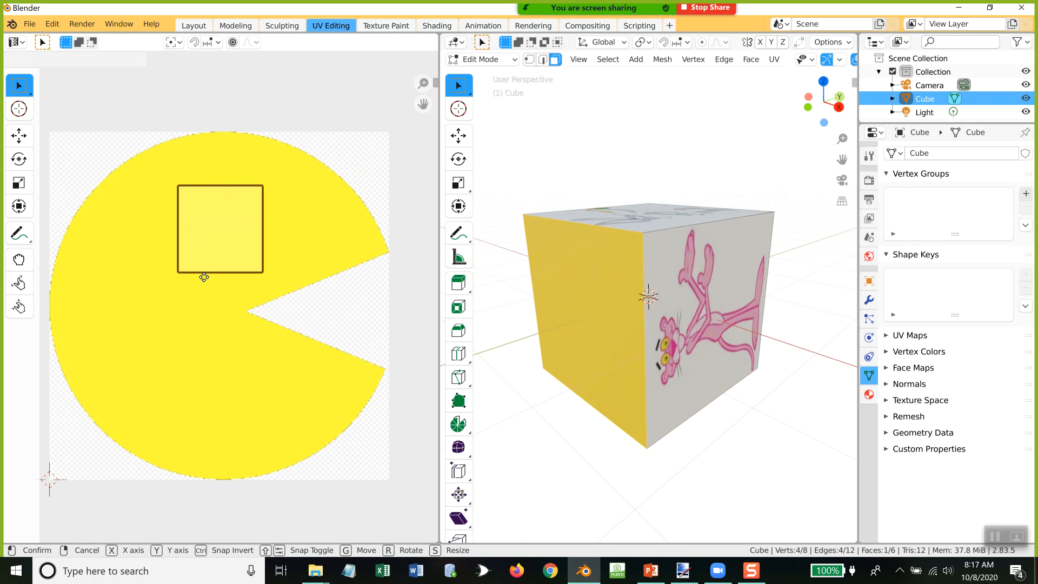
pyautogui.click(211, 305)
pyautogui.press('s')
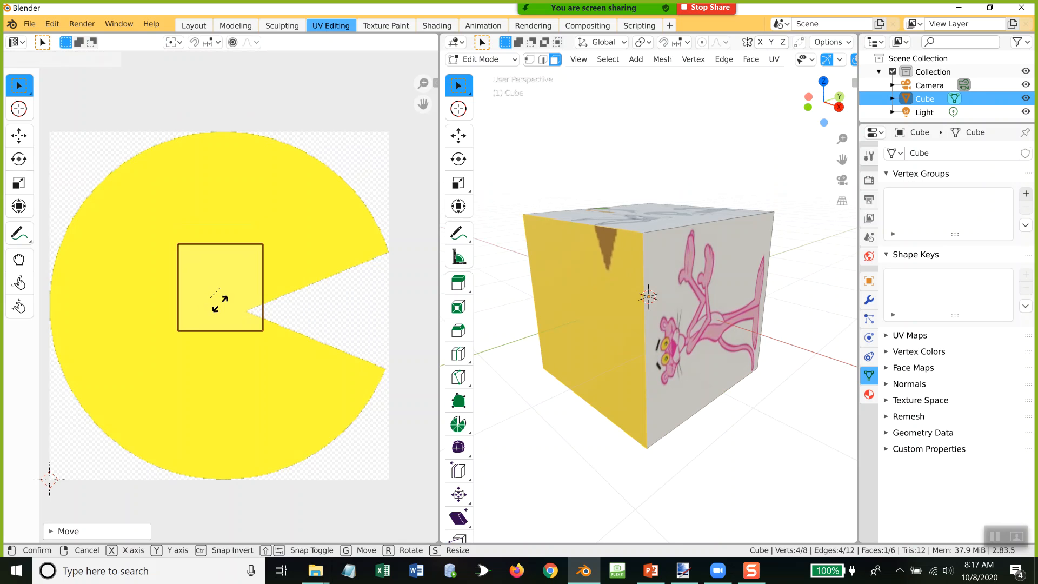
pyautogui.click(268, 320)
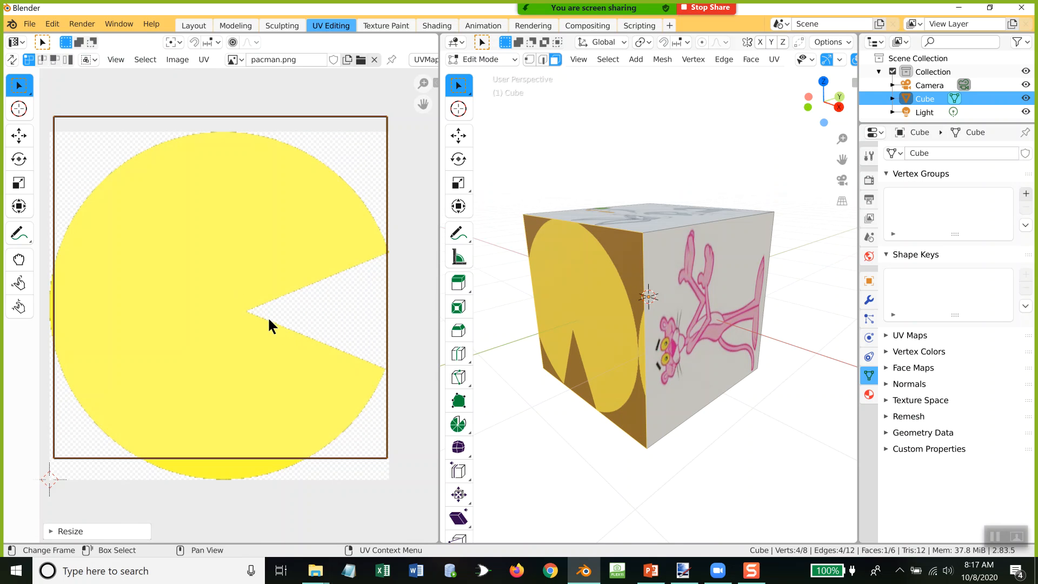
pyautogui.press('g')
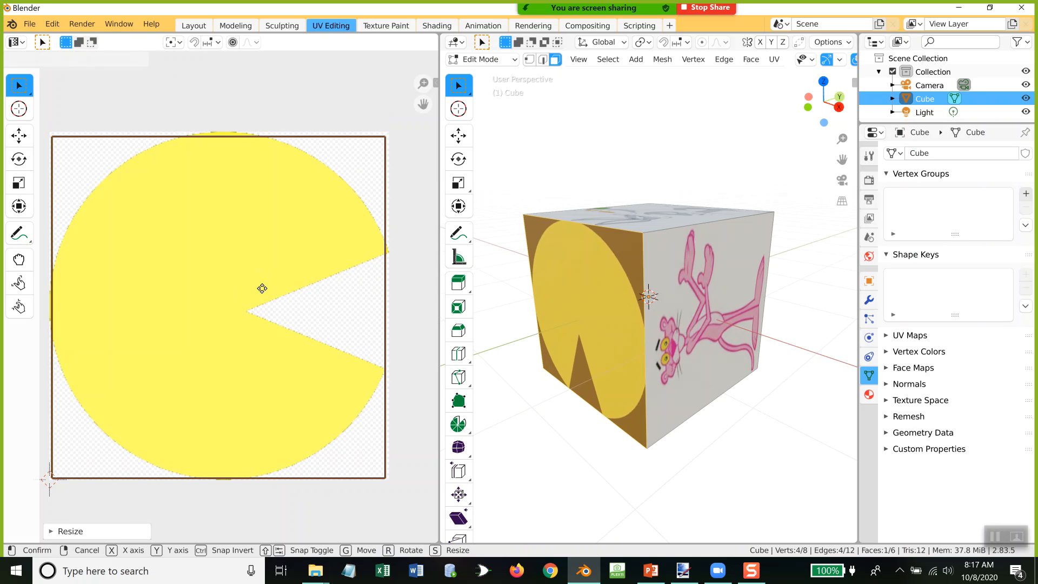
pyautogui.click(262, 290)
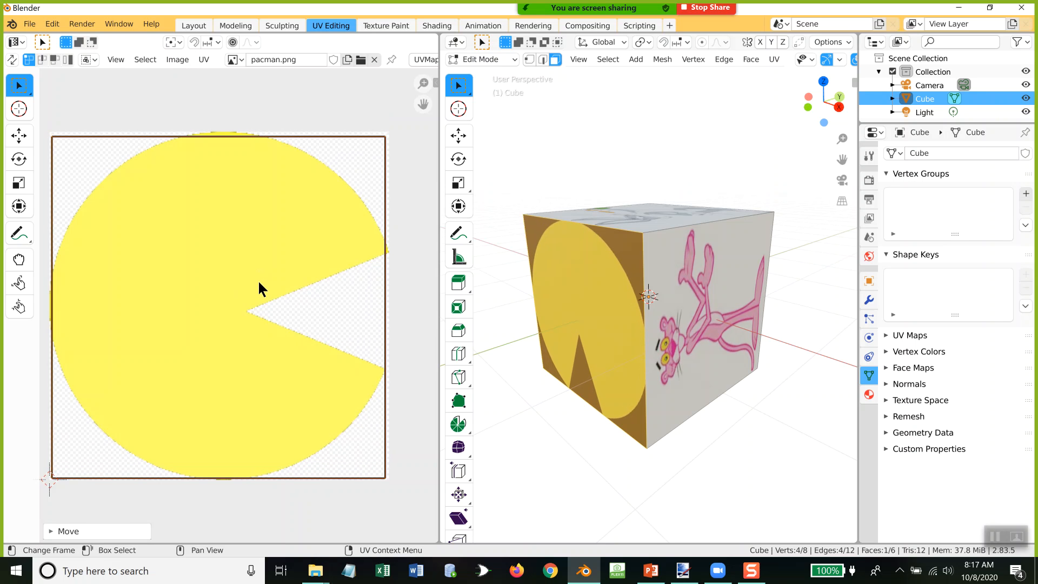
# Step: Try to remove the cube's default Material slot in Edit Mode, then switch the cube to Object Mode
pyautogui.moveTo(700, 347); pyautogui.dragTo(580, 361, button='middle')
pyautogui.moveTo(736, 325); pyautogui.dragTo(698, 361, button='middle')
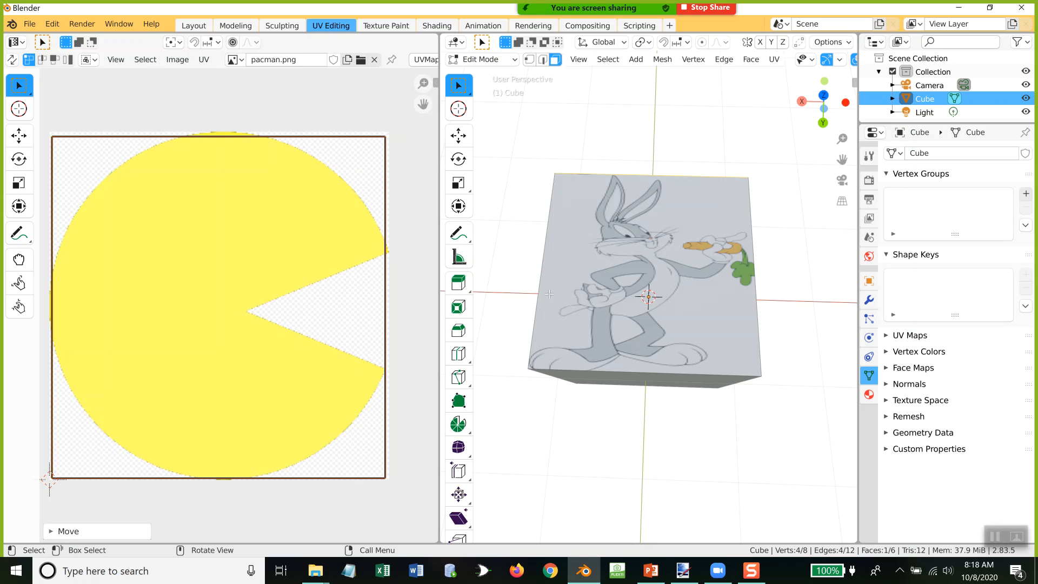
pyautogui.moveTo(625, 446); pyautogui.dragTo(661, 382, button='middle')
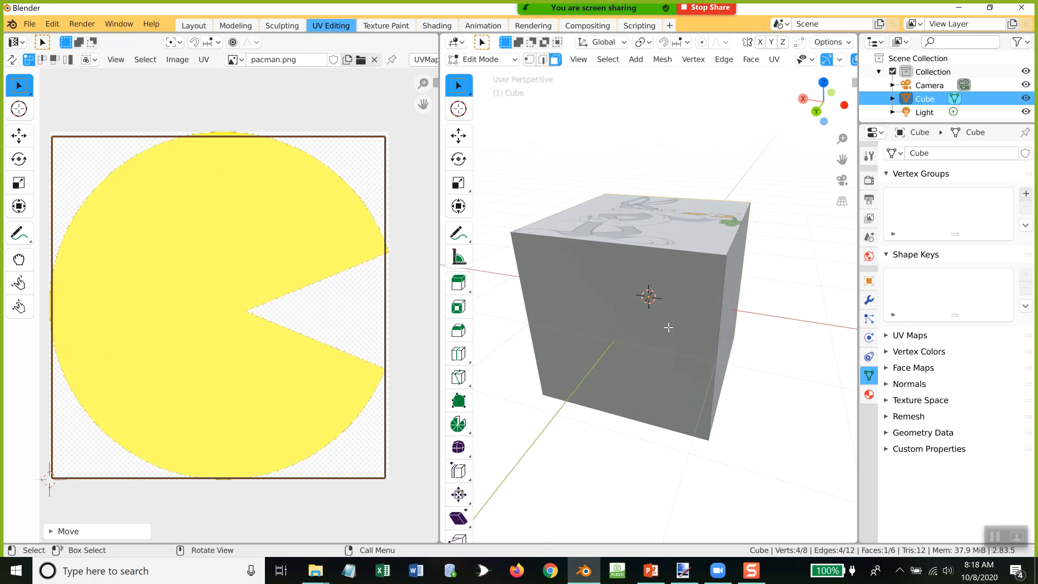
pyautogui.click(869, 394)
pyautogui.click(924, 156)
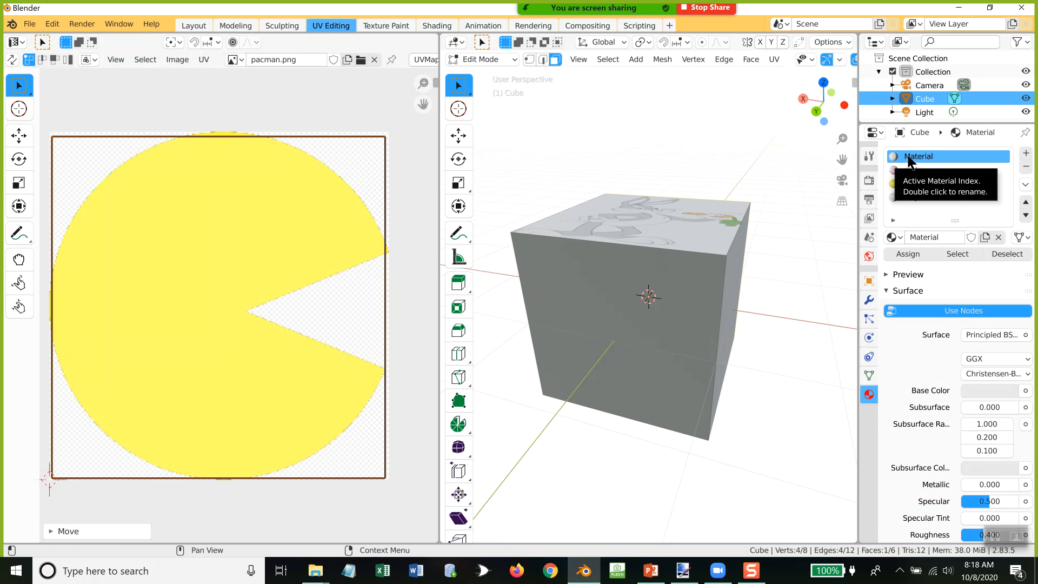
pyautogui.click(1026, 168)
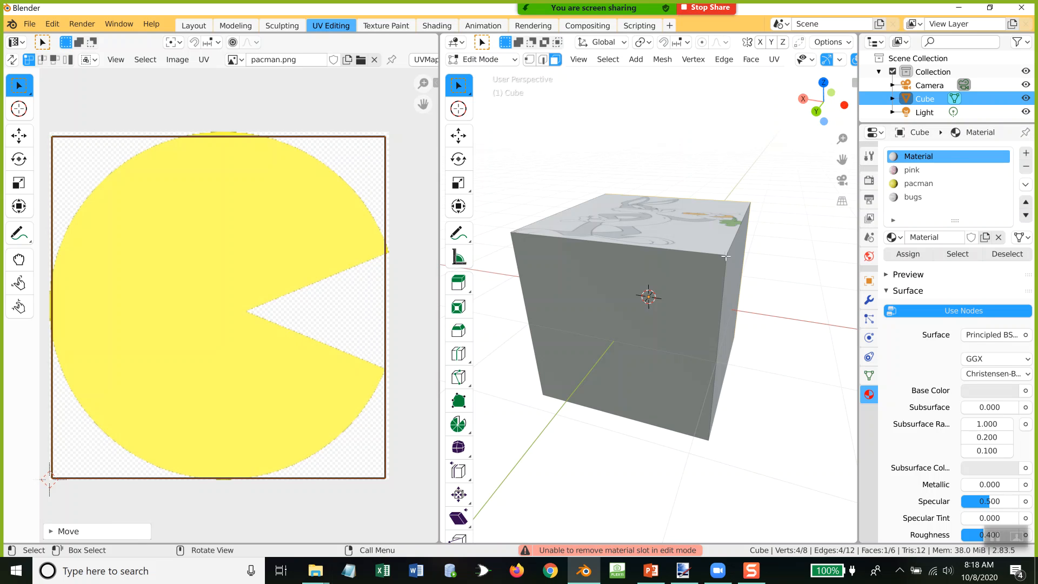
pyautogui.press('Tab')
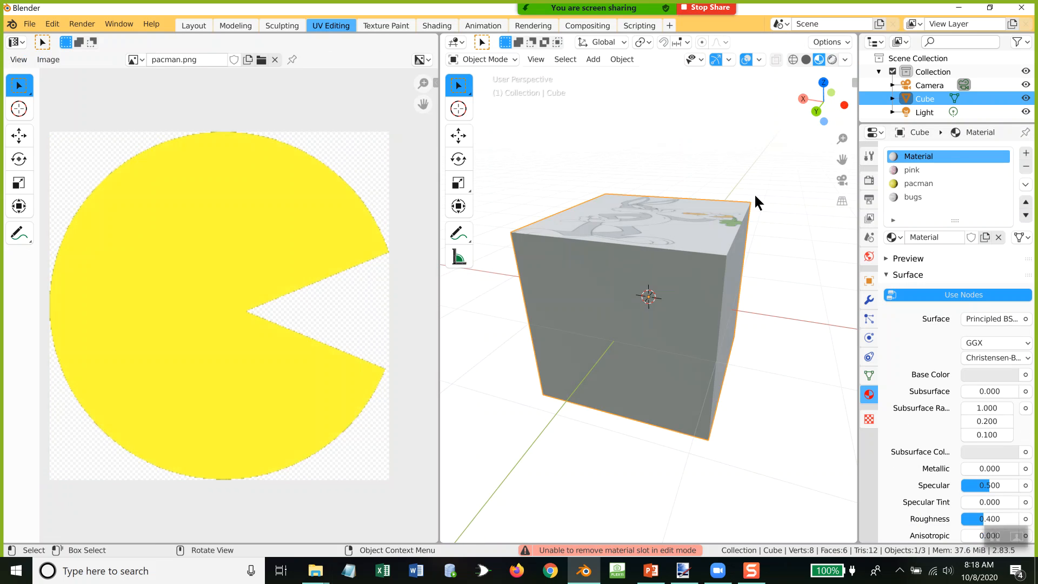
# Step: Remove the default Material slot from the cube, check the effect on the side faces, and undo the removal
pyautogui.click(1027, 168)
pyautogui.moveTo(702, 244); pyautogui.dragTo(726, 385, button='middle')
pyautogui.moveTo(638, 360); pyautogui.dragTo(660, 302, button='middle')
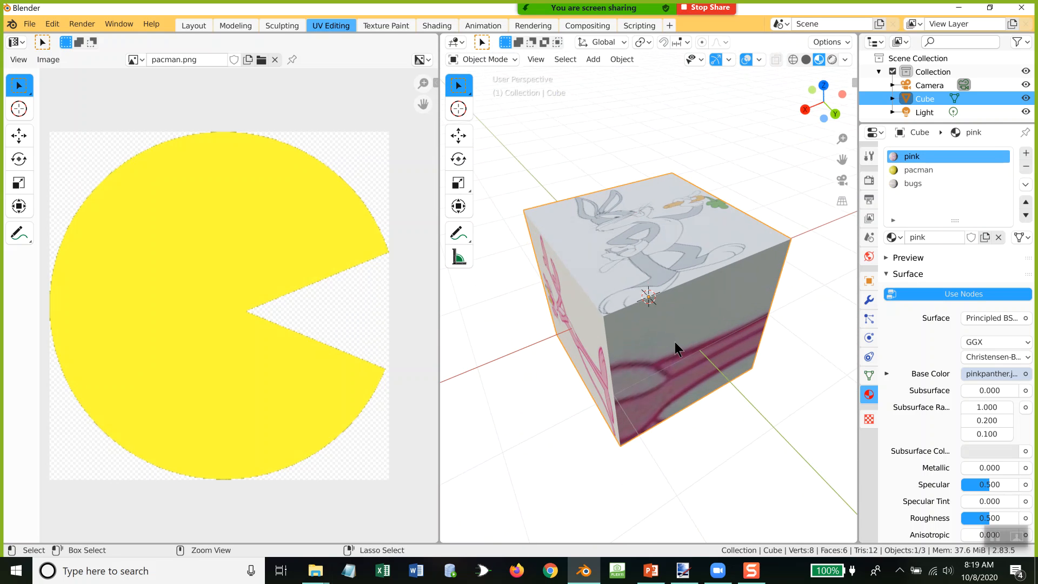
pyautogui.hotkey('ctrl', 'z')
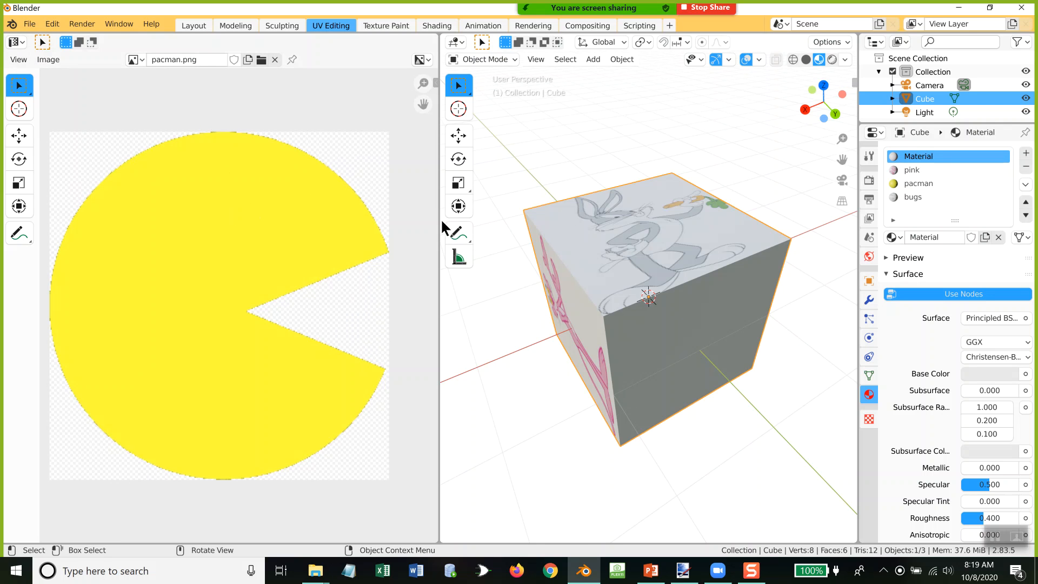
# Step: Change the image area into an enlarged Shader Editor showing the pink material, and spread its nodes apart
pyautogui.moveTo(438, 219); pyautogui.dragTo(622, 216)
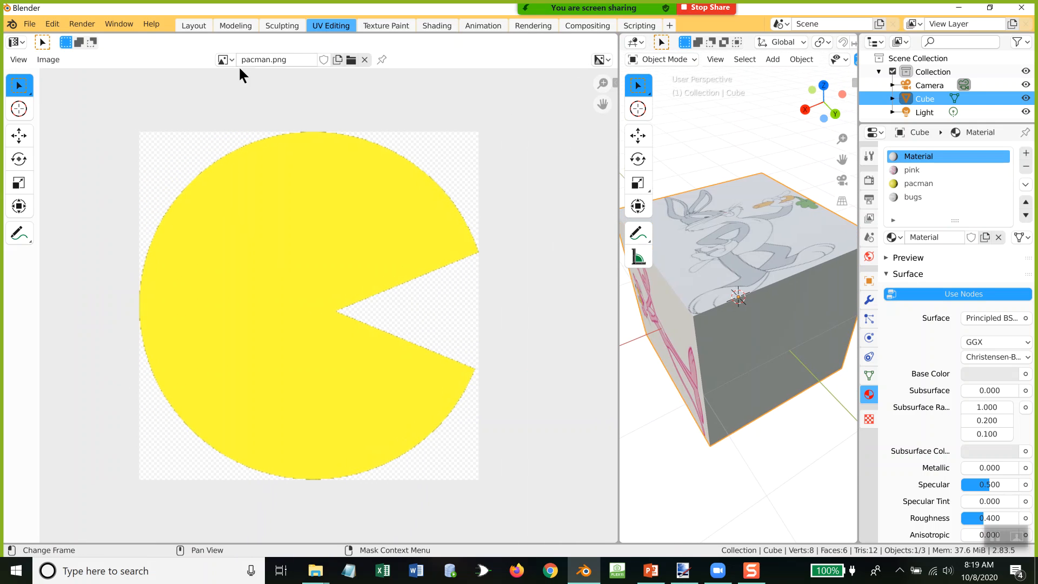
pyautogui.click(16, 42)
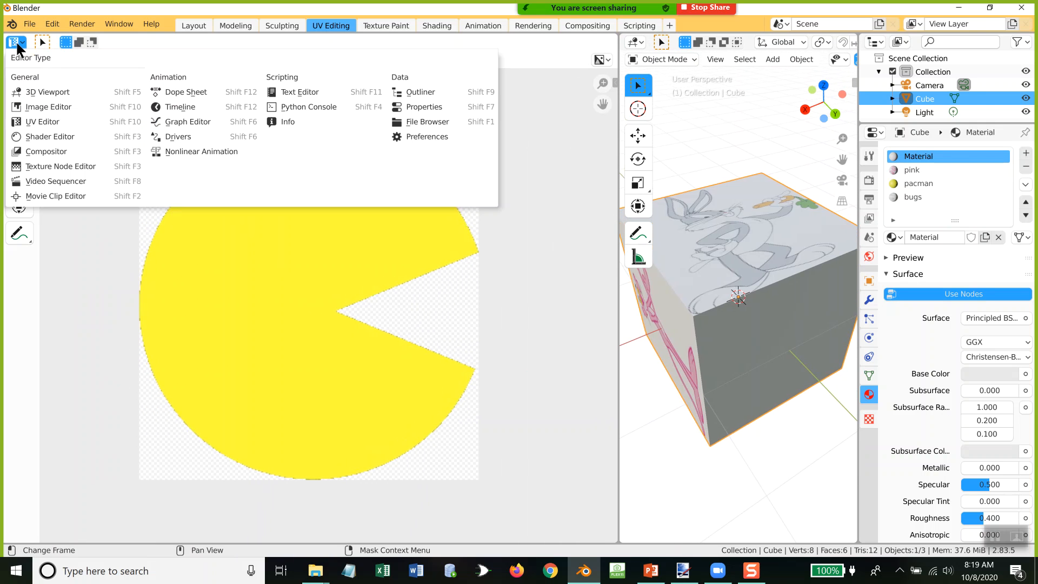
pyautogui.click(51, 136)
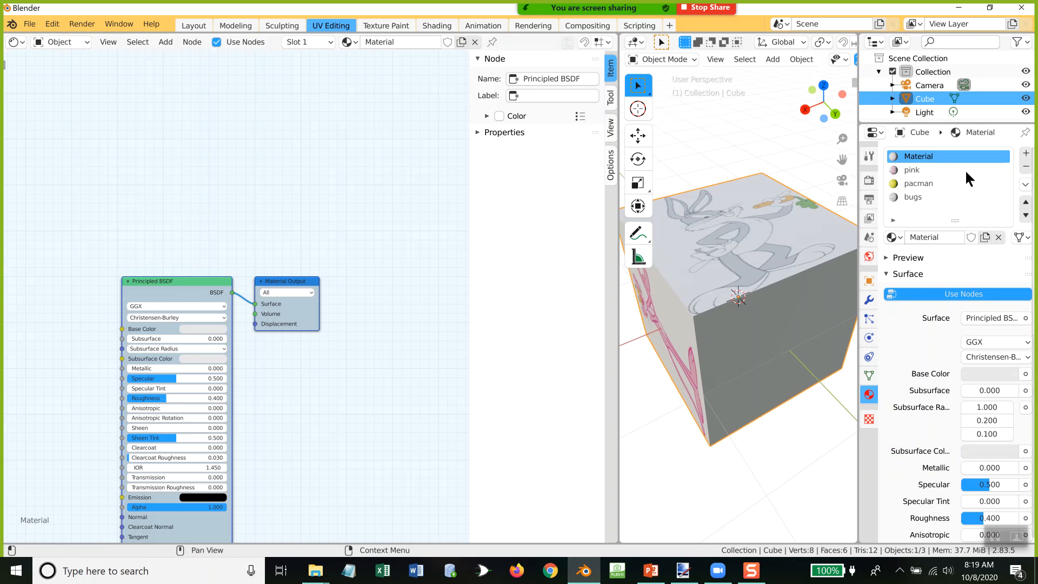
pyautogui.click(921, 168)
pyautogui.moveTo(250, 166); pyautogui.dragTo(315, 161)
pyautogui.moveTo(388, 170); pyautogui.dragTo(441, 167)
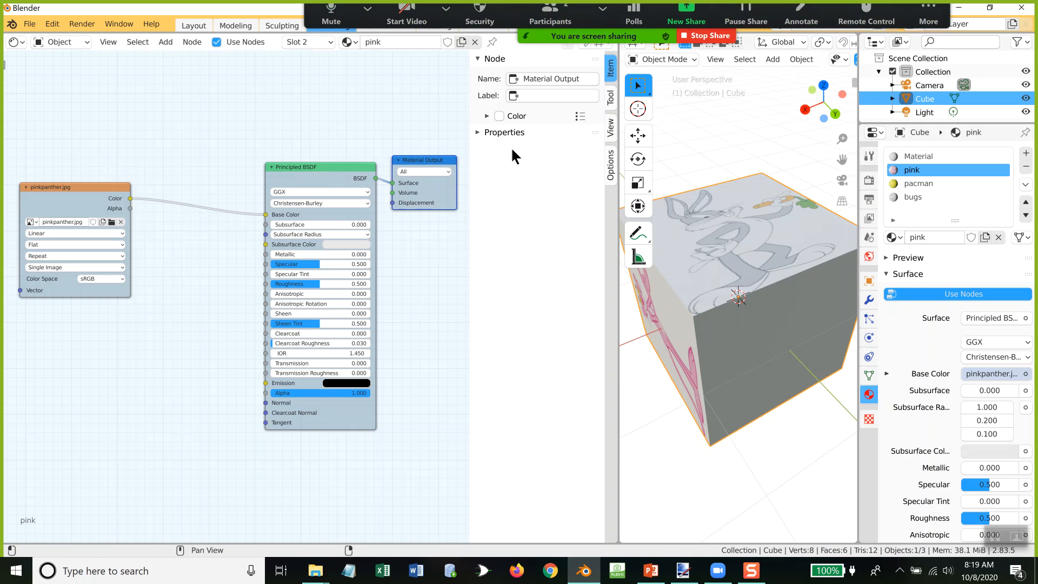
pyautogui.moveTo(84, 184); pyautogui.dragTo(117, 98)
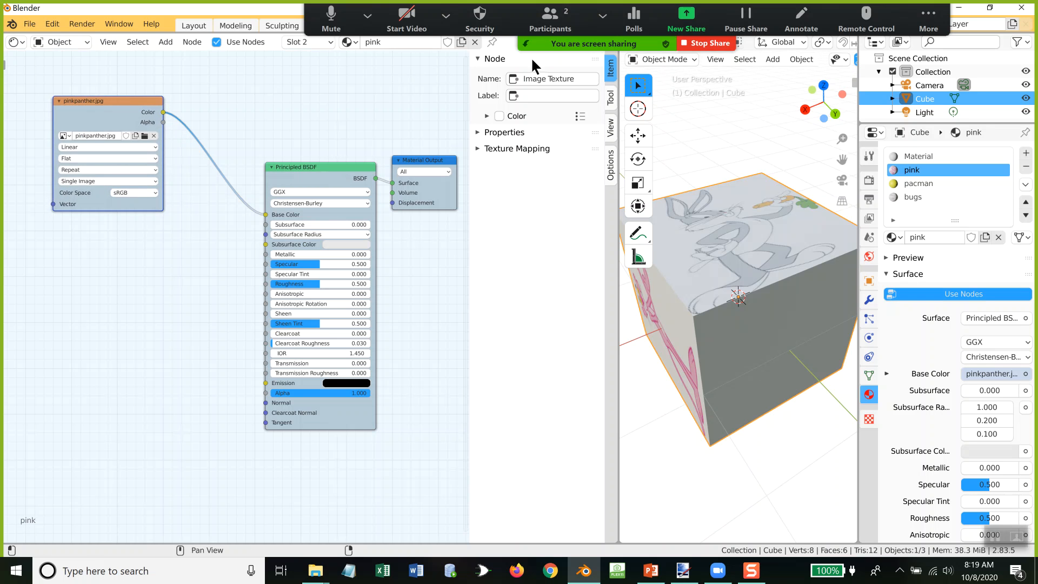
# Step: Add a Vertex Color node below the pinkpanther.jpg node and connect its Color output to the Principled BSDF's Specular input
pyautogui.click(165, 43)
pyautogui.moveTo(174, 79)
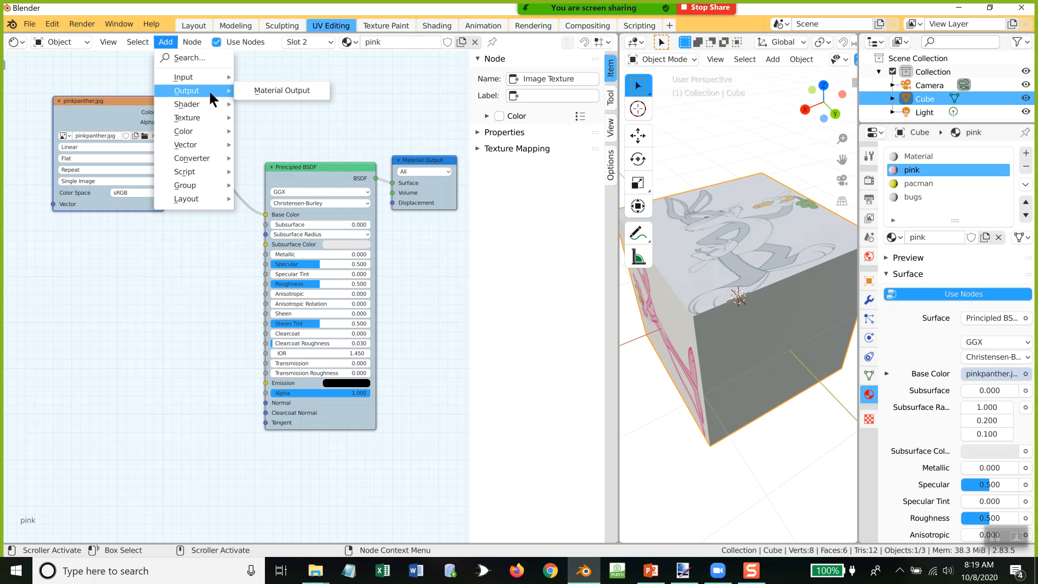
pyautogui.moveTo(200, 116)
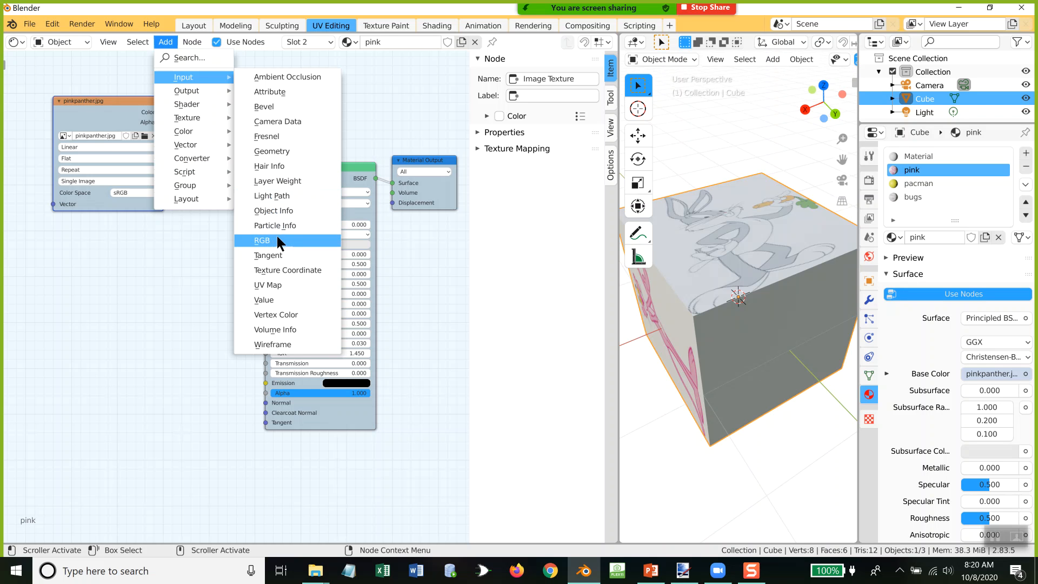
pyautogui.click(285, 319)
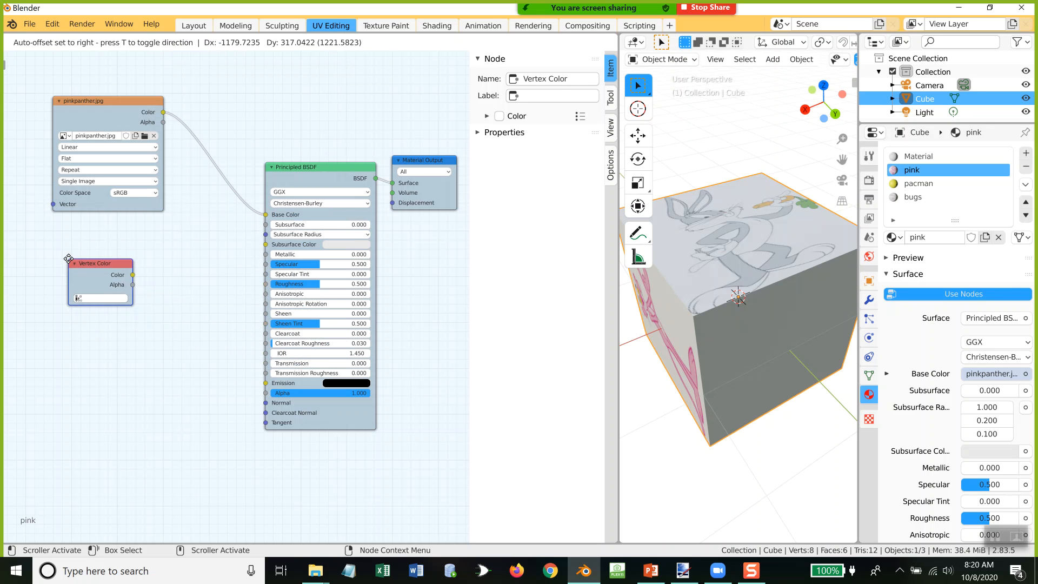
pyautogui.click(68, 259)
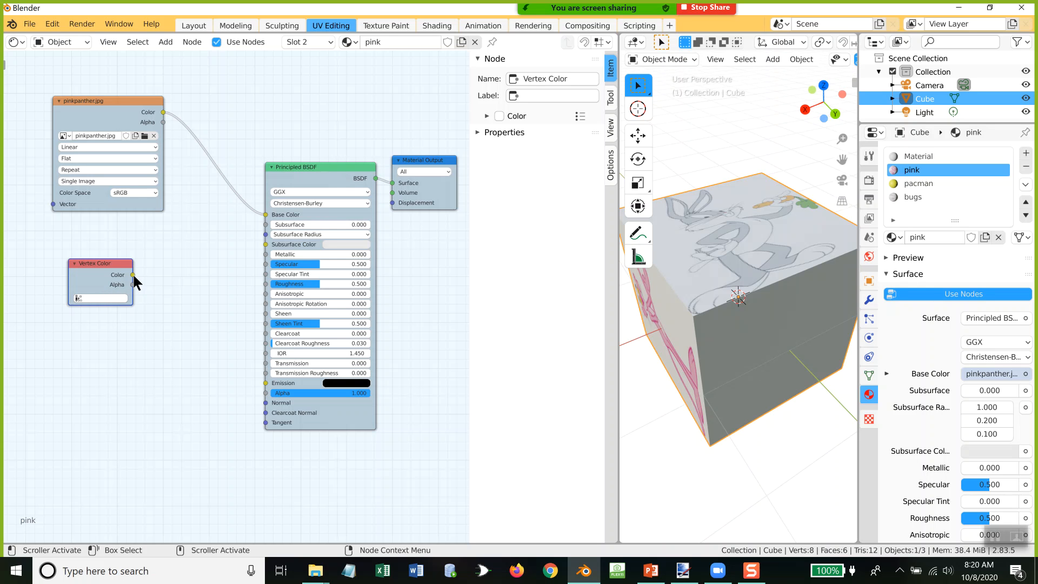
pyautogui.moveTo(133, 275)
pyautogui.mouseDown()
pyautogui.moveTo(267, 253)
pyautogui.moveTo(269, 267)
pyautogui.mouseUp()
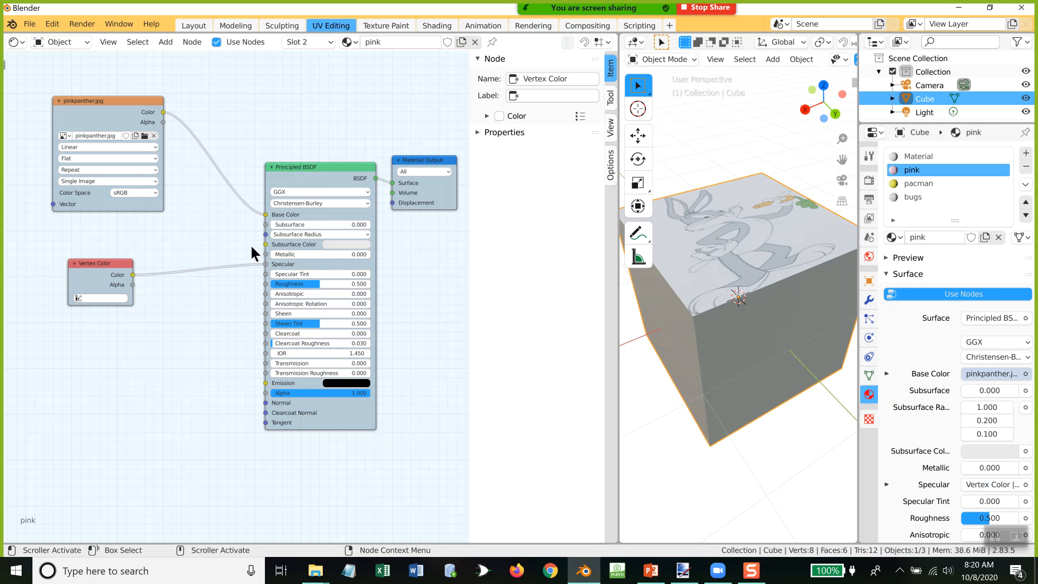
# Step: Check which color layers the Vertex Color node offers, leaving its layer field empty
pyautogui.click(92, 297)
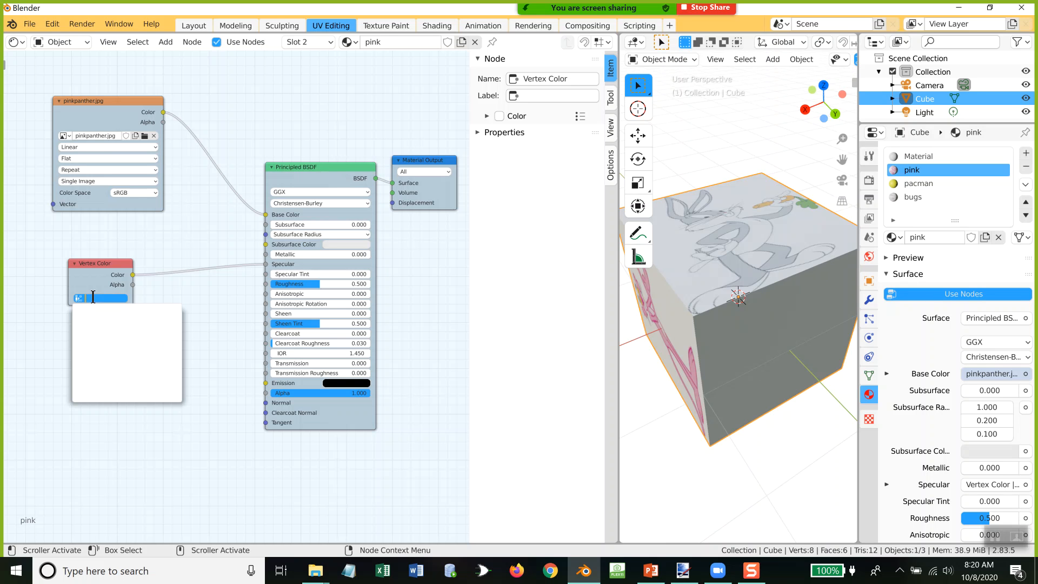
pyautogui.click(93, 284)
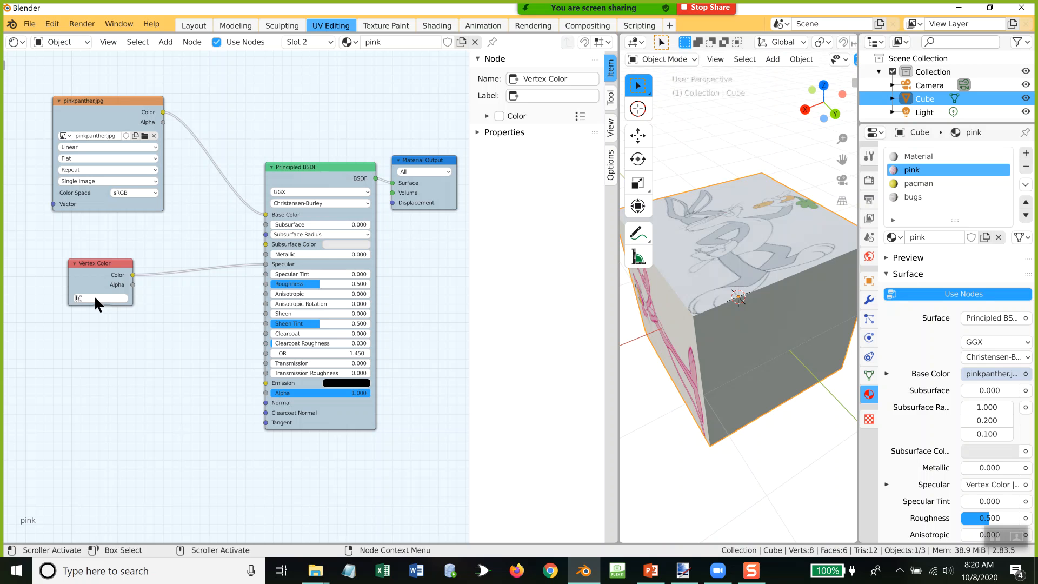
pyautogui.click(86, 298)
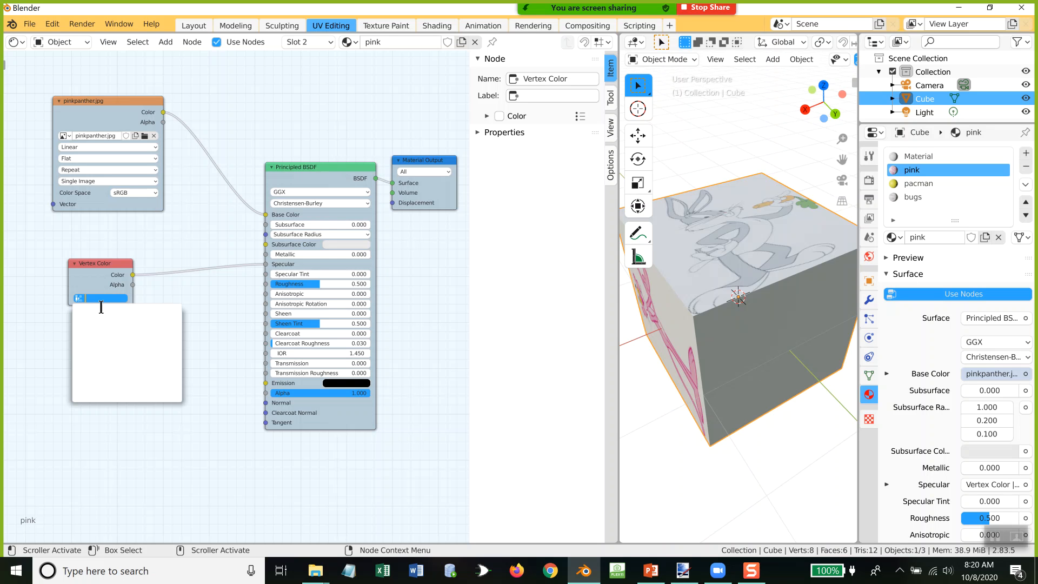
pyautogui.click(93, 290)
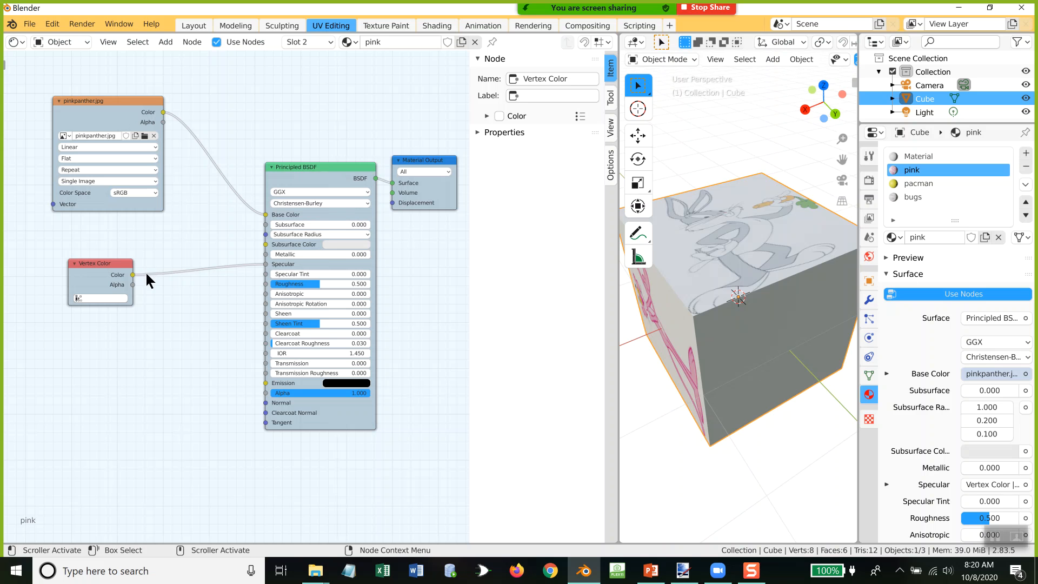
# Step: Delete the Vertex Color node and move the pinkpanther.jpg node closer to the Principled BSDF
pyautogui.click(110, 263)
pyautogui.press('x')
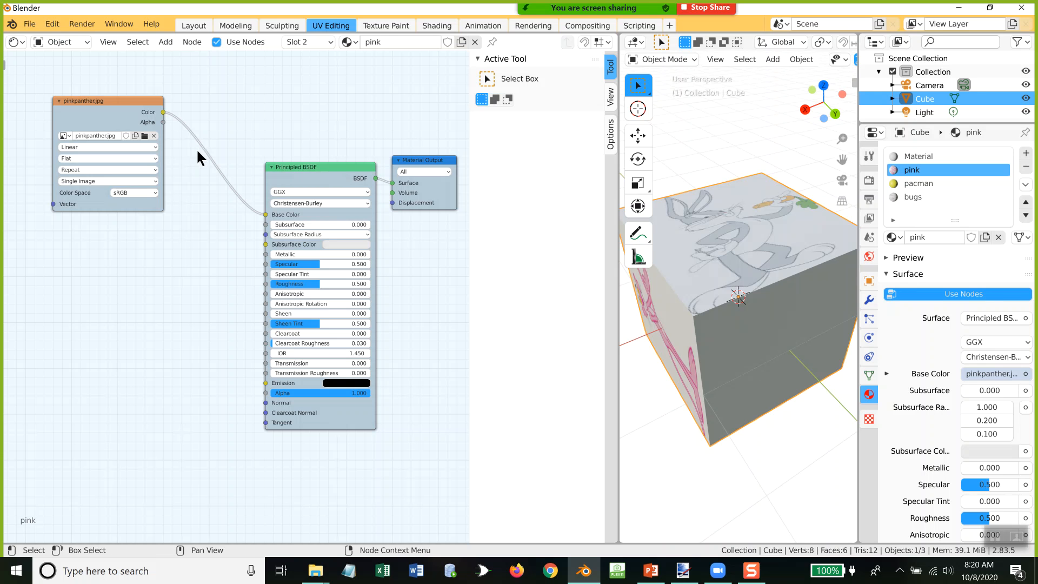
pyautogui.click(109, 99)
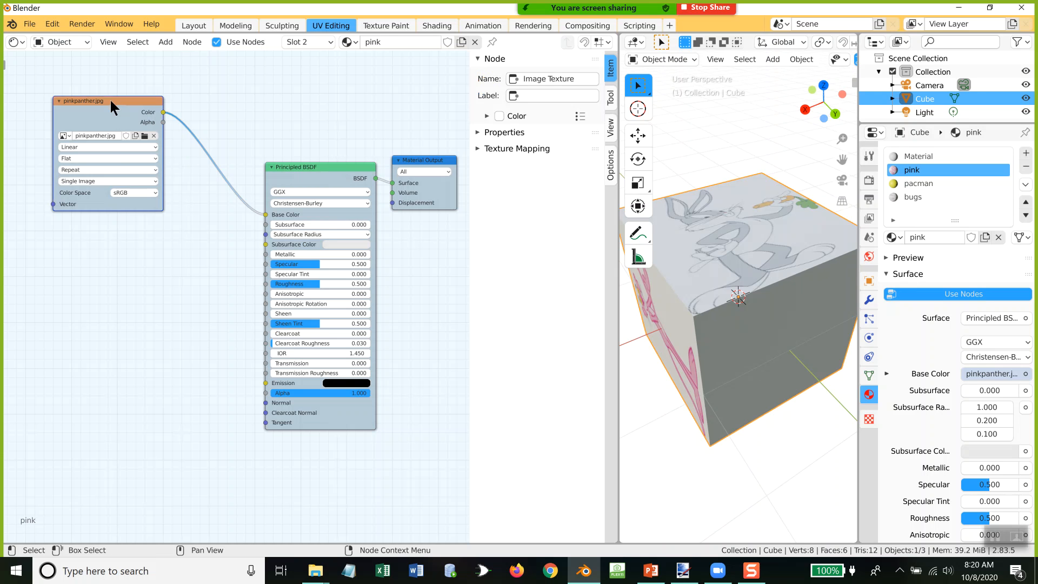
pyautogui.moveTo(109, 99); pyautogui.dragTo(180, 131)
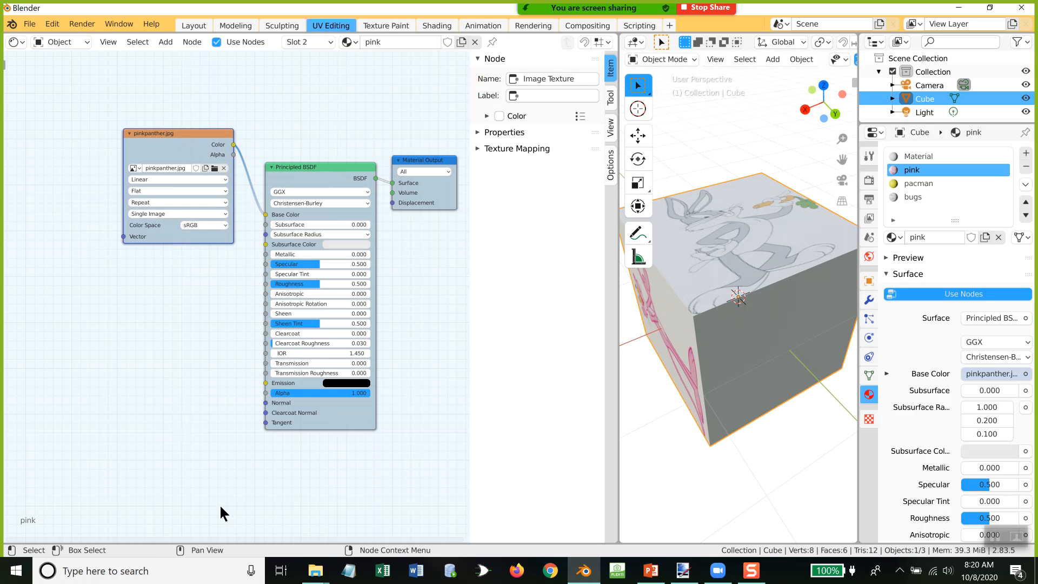
# Step: Add peter.png from the Pictures folder as an image texture node below the pinkpanther.jpg node
pyautogui.moveTo(311, 577)
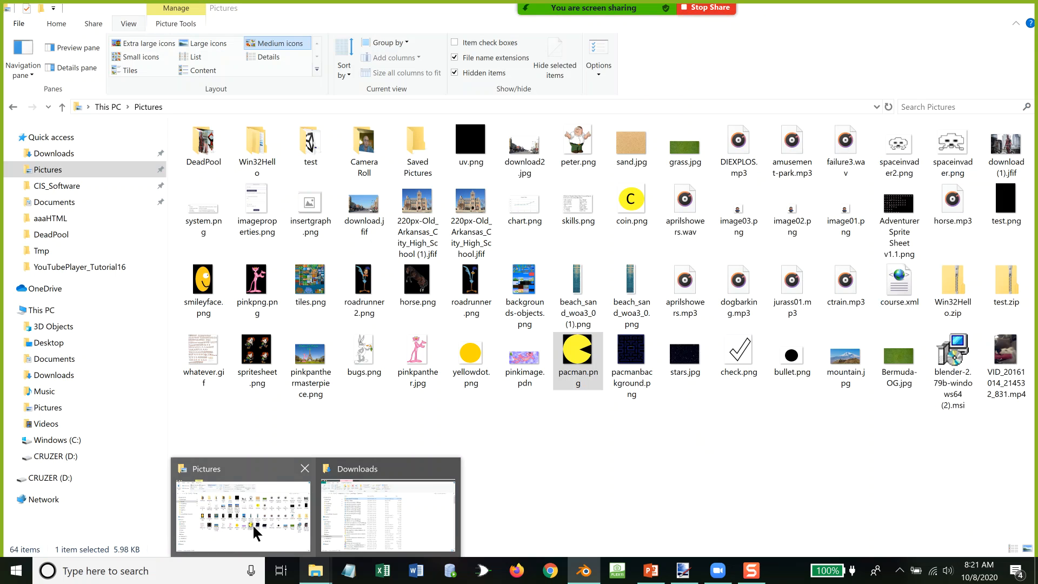
pyautogui.click(252, 524)
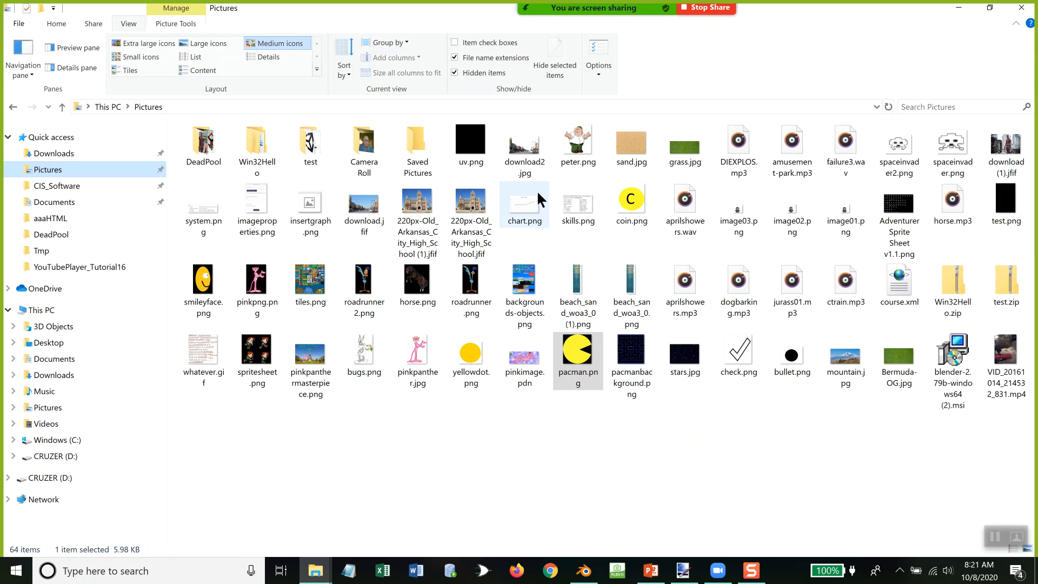
pyautogui.moveTo(586, 144); pyautogui.dragTo(56, 223)
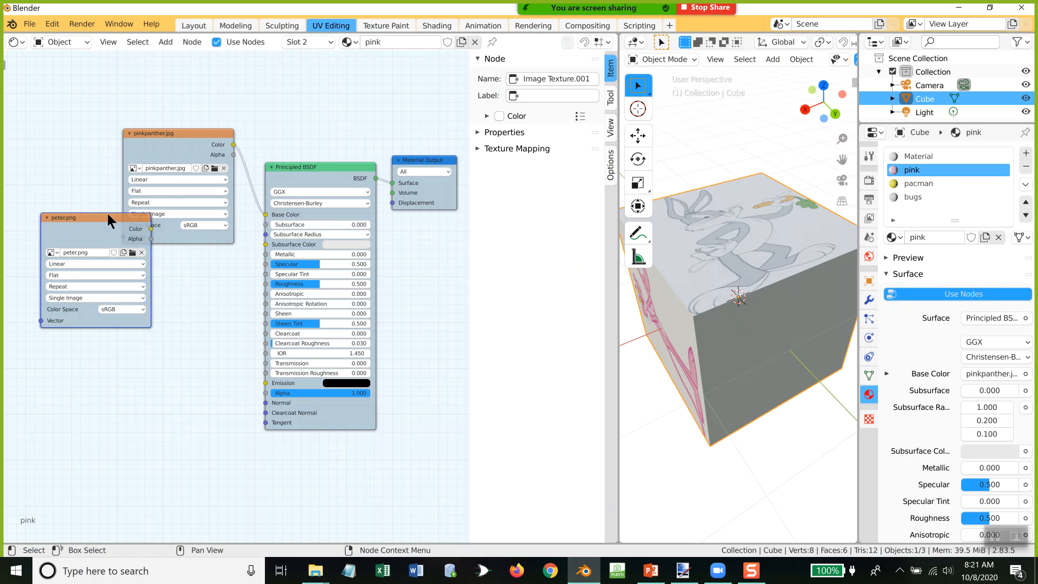
pyautogui.click(86, 317)
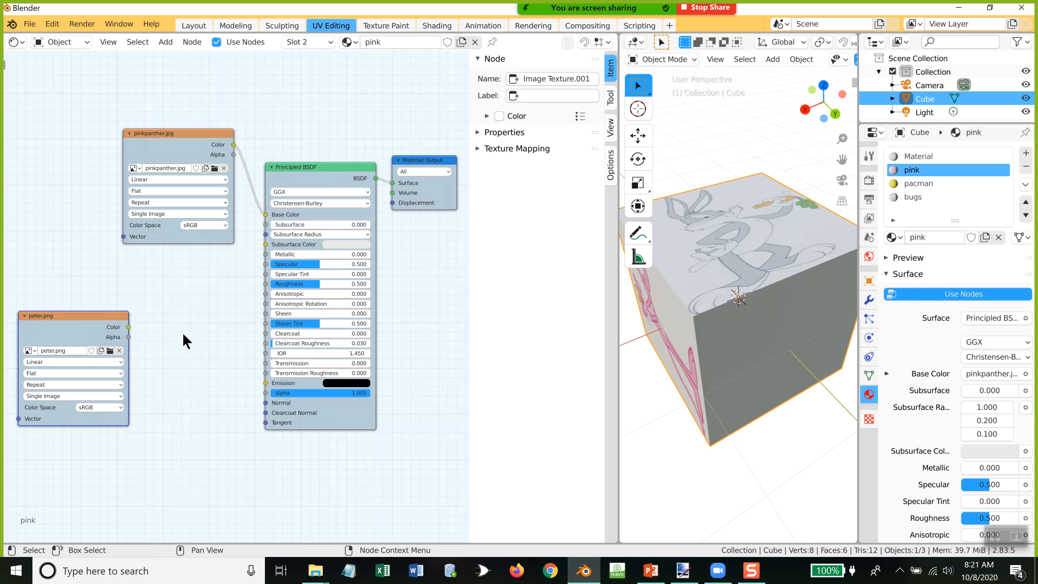
# Step: Connect peter.png's Color output to pinkpanther.jpg's Vector input, reposition the peter.png node, and inspect the cube's pink side face
pyautogui.moveTo(128, 327); pyautogui.dragTo(123, 236)
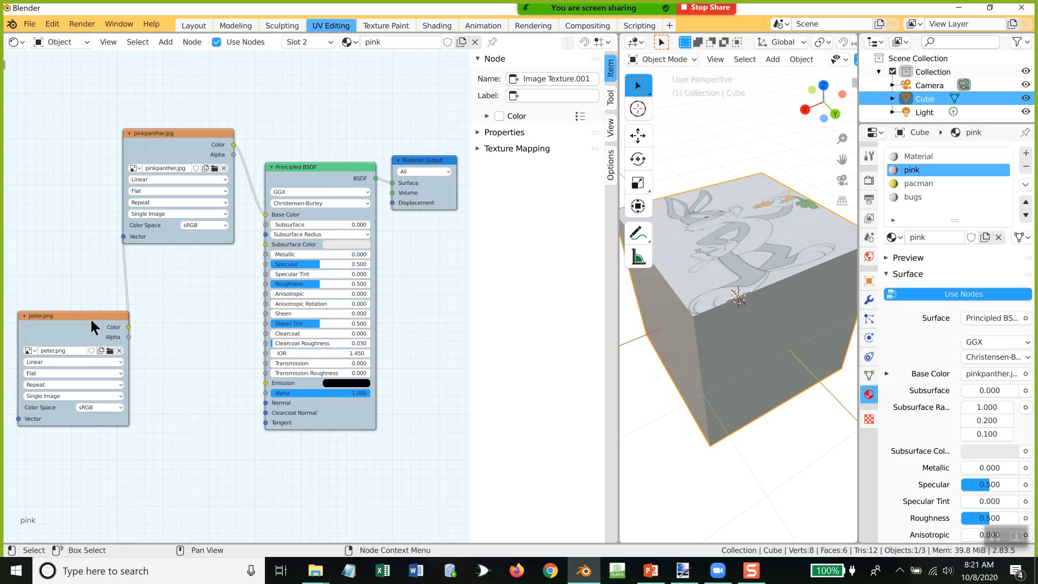
pyautogui.moveTo(73, 313); pyautogui.dragTo(99, 274)
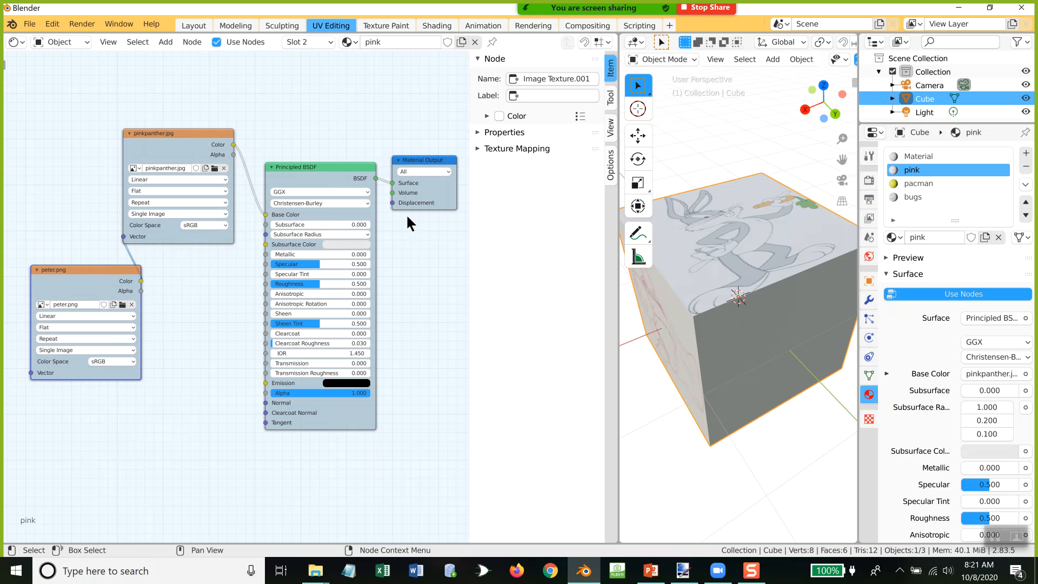
pyautogui.moveTo(695, 242); pyautogui.dragTo(777, 203, button='middle')
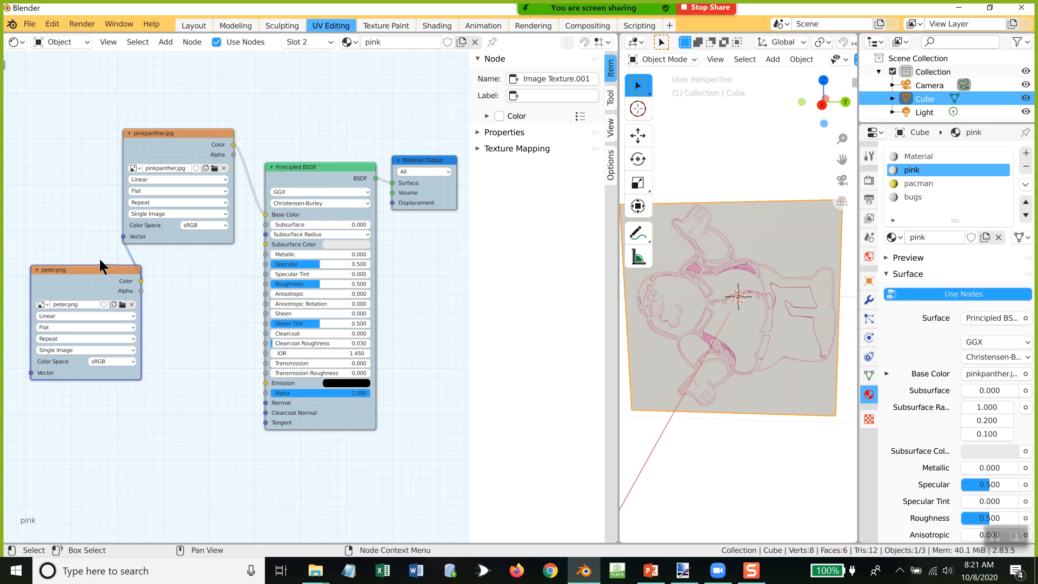
pyautogui.moveTo(96, 267); pyautogui.dragTo(94, 311)
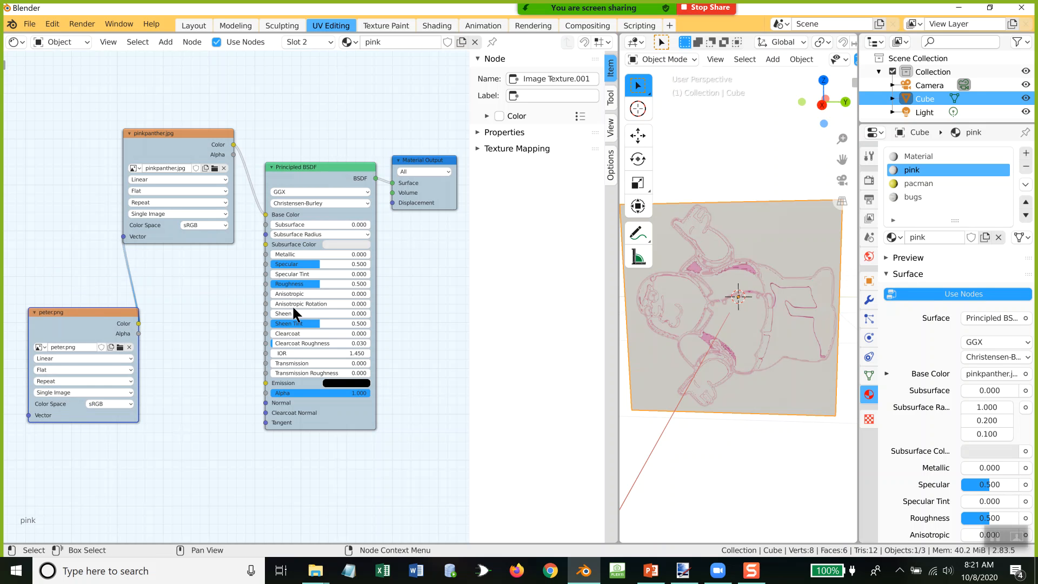
pyautogui.click(29, 23)
pyautogui.moveTo(43, 37)
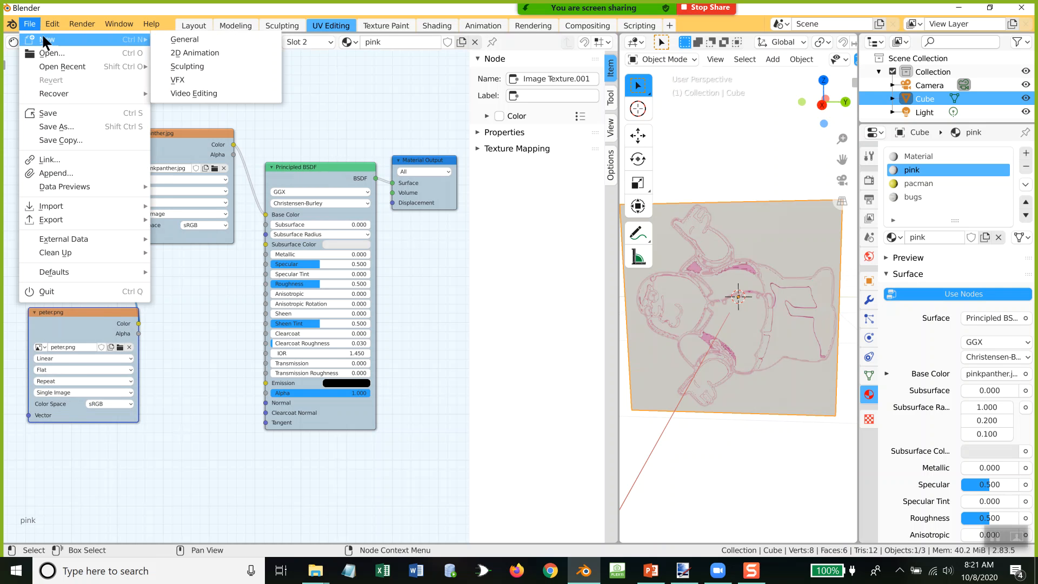
pyautogui.click(182, 40)
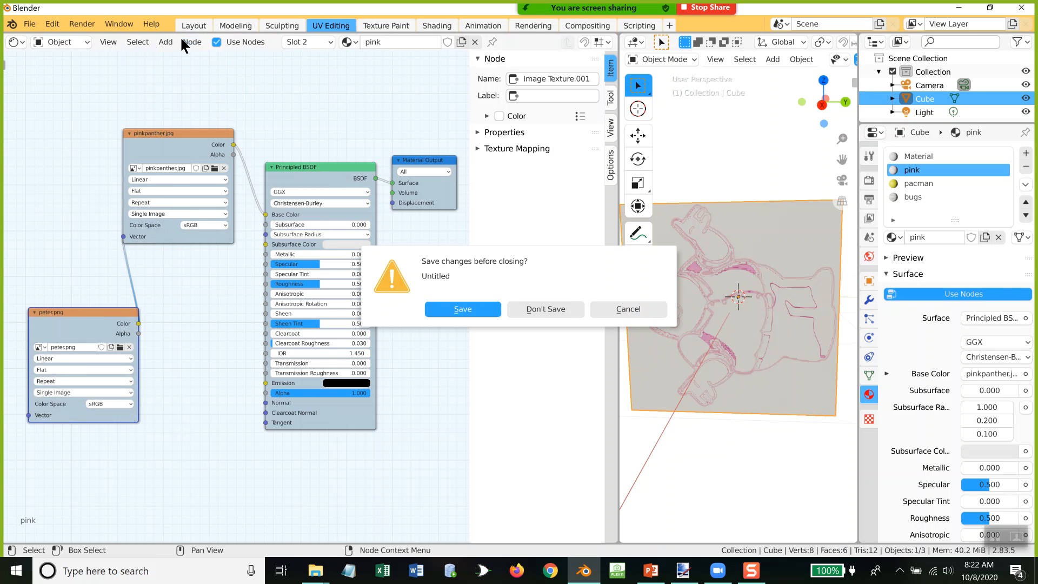
pyautogui.click(648, 310)
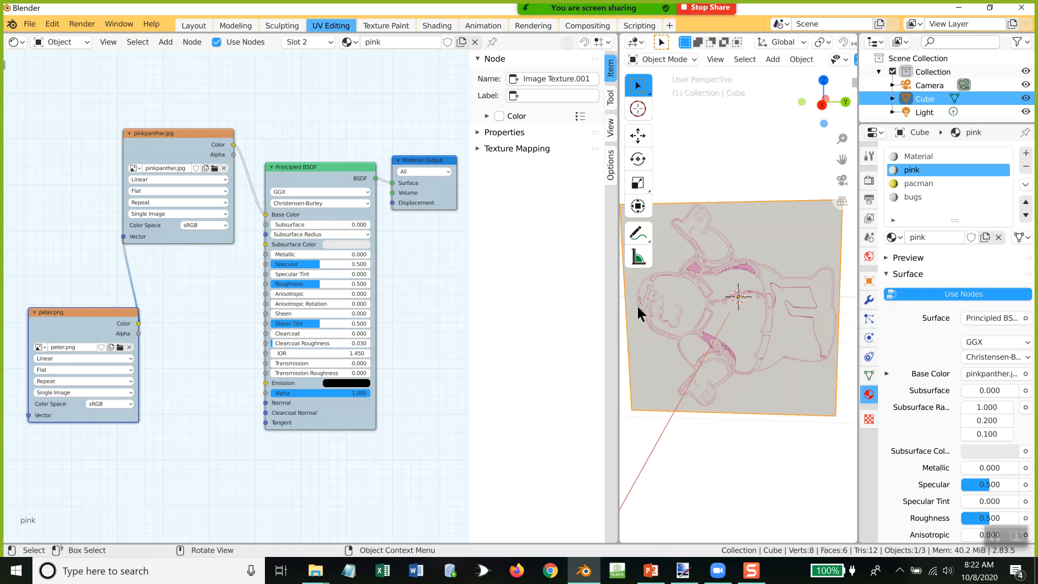
# Step: Start a new General file without saving the current changes
pyautogui.click(30, 23)
pyautogui.moveTo(34, 37)
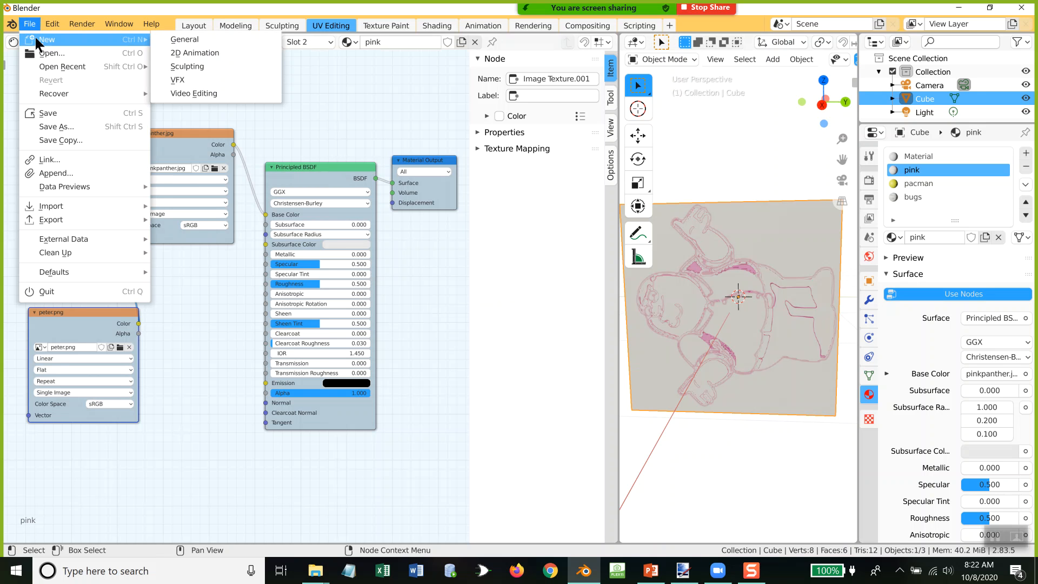
pyautogui.click(212, 40)
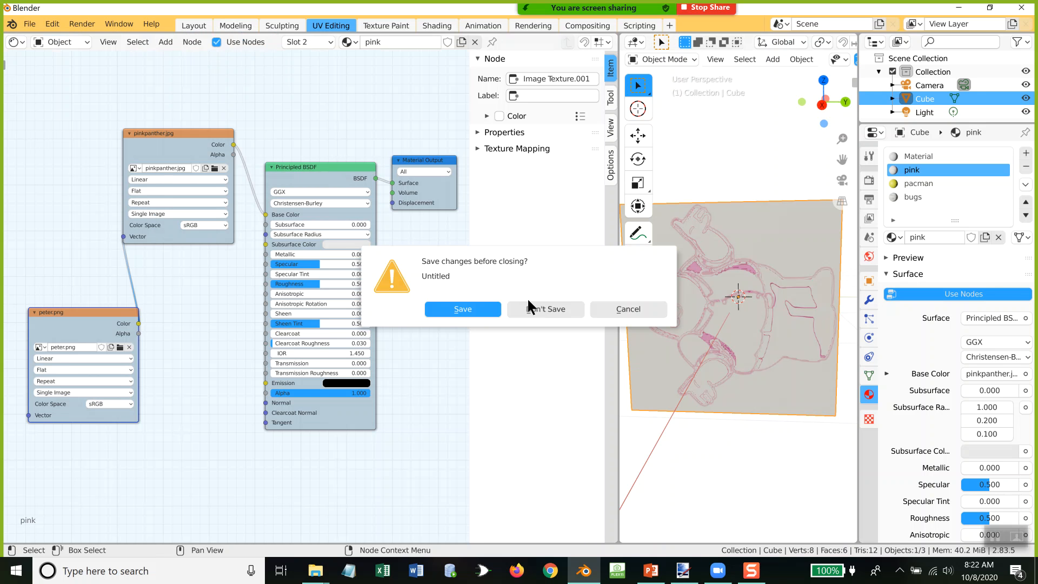
pyautogui.click(553, 308)
# Step: Switch to the UV Unwrapping presentation in PowerPoint, view slide 2 on the Shading button, and return to Blender
pyautogui.click(651, 570)
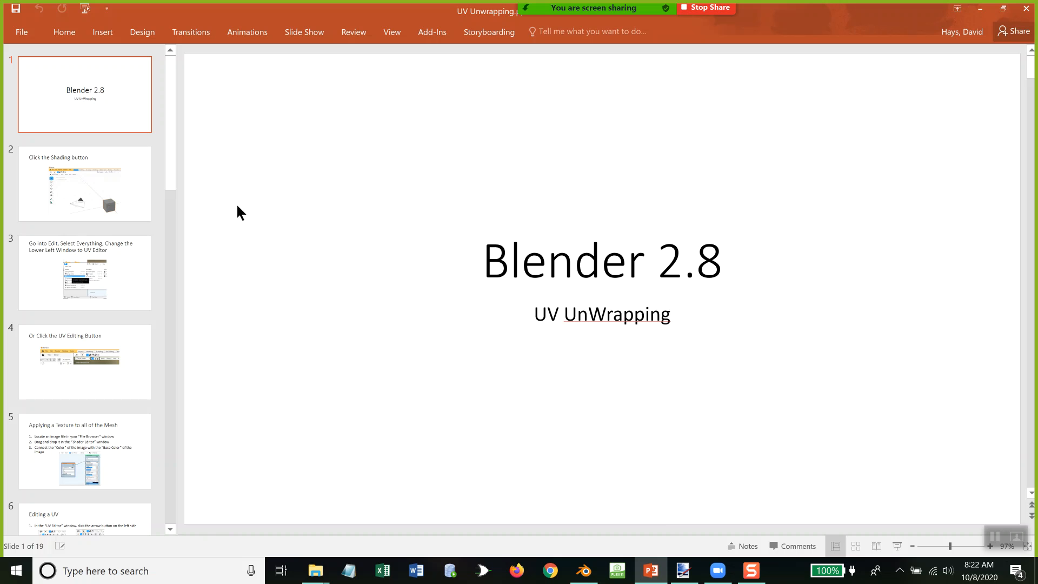
pyautogui.click(87, 176)
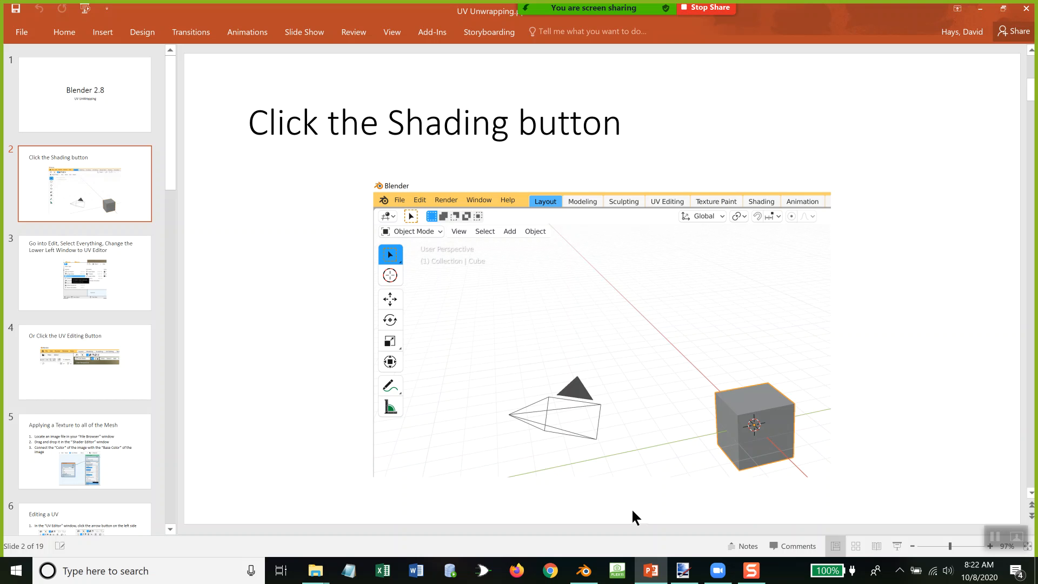
pyautogui.click(583, 571)
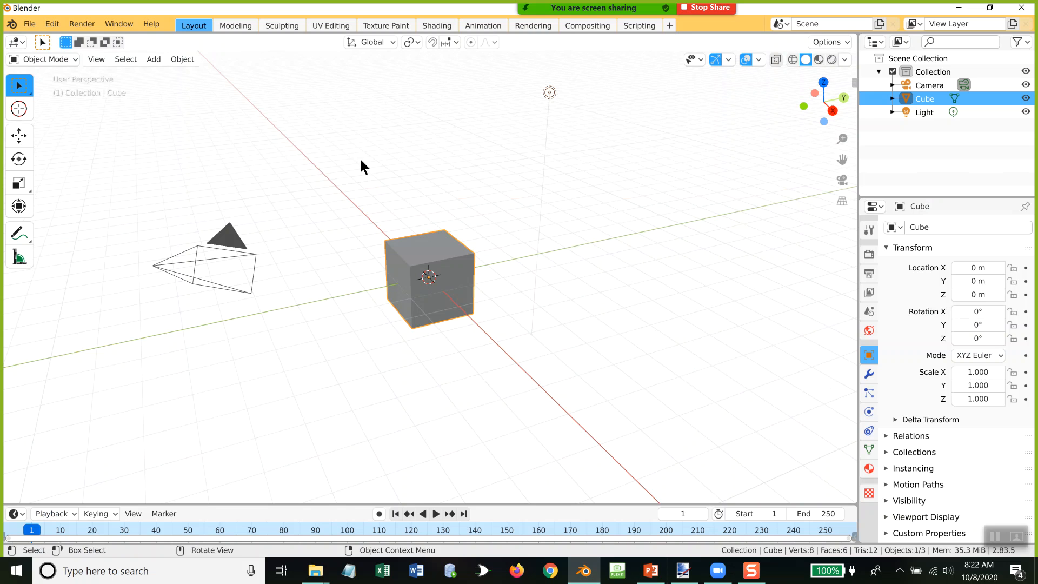
# Step: Open the Shading workspace, enlarge the Shader Editor to show all nodes, and display the cube's material properties
pyautogui.click(437, 25)
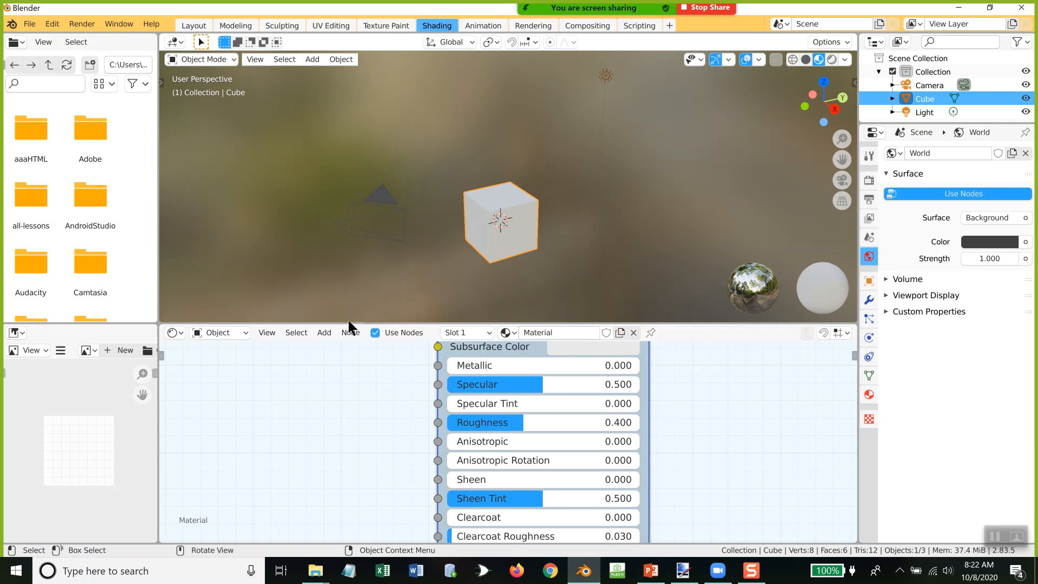
pyautogui.moveTo(349, 323); pyautogui.dragTo(370, 227)
pyautogui.scroll(-3, 374, 328)
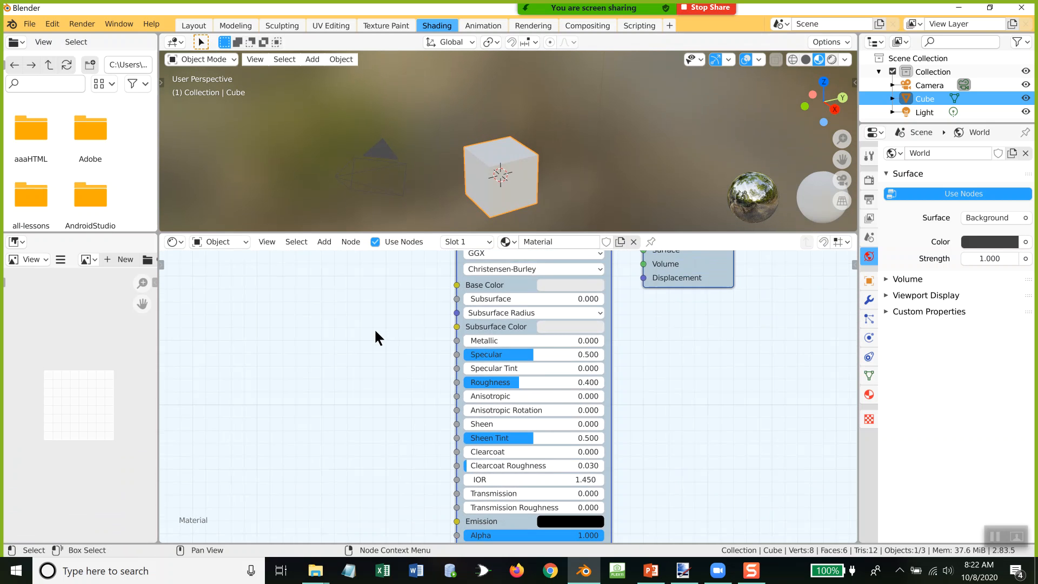
pyautogui.scroll(-2, 375, 327)
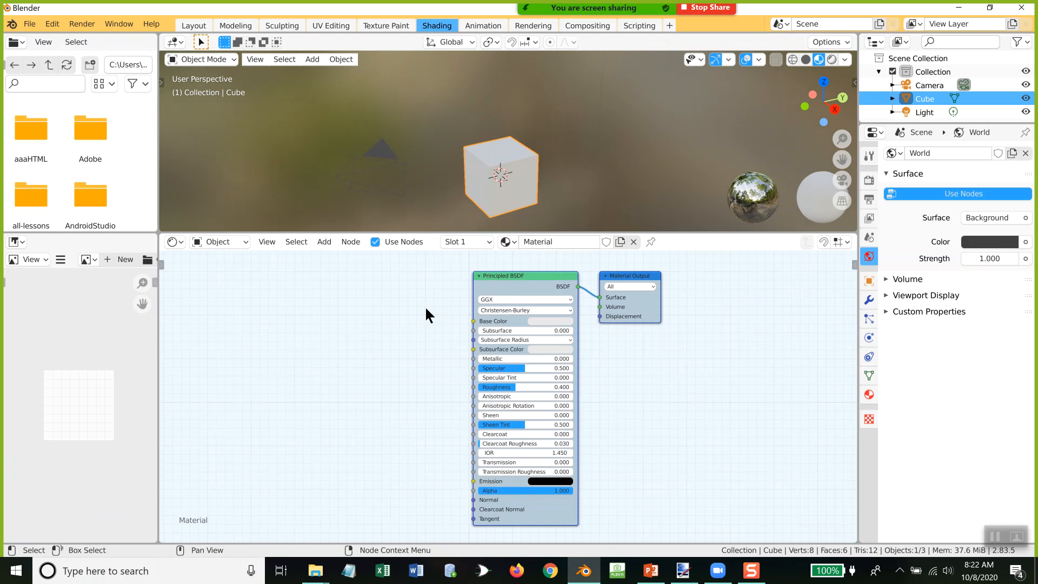
pyautogui.click(868, 395)
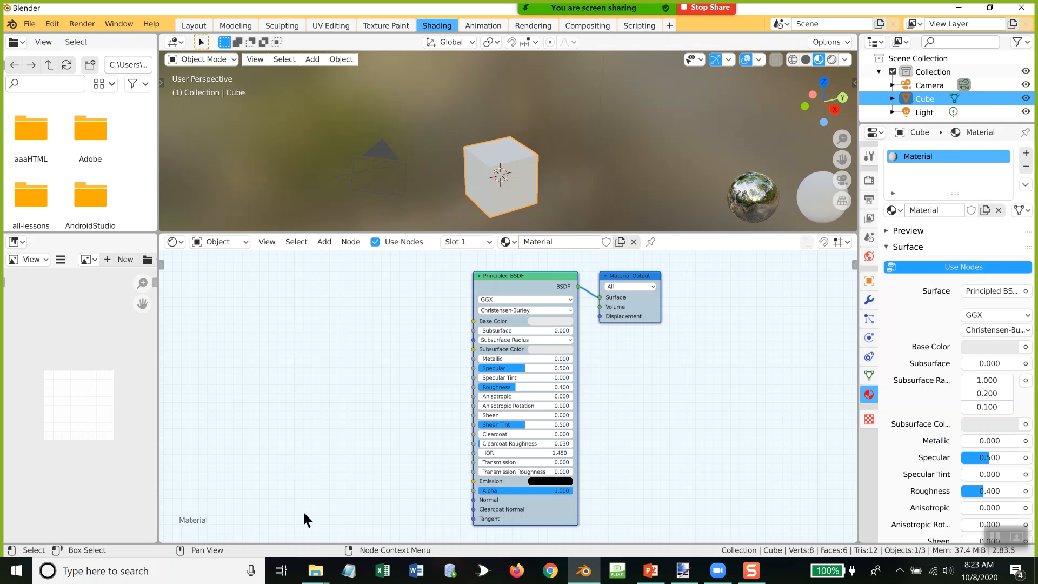
# Step: Connect a smileyface.png image texture from the Pictures folder to the Principled BSDF's Base Color, and delete the texture node again
pyautogui.moveTo(315, 576)
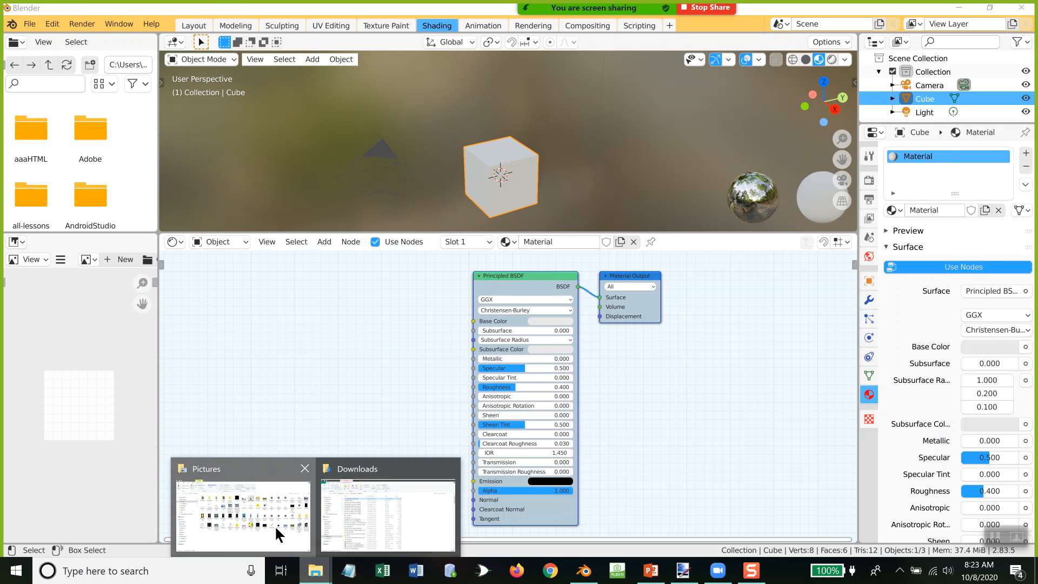
pyautogui.click(278, 532)
pyautogui.moveTo(220, 296); pyautogui.dragTo(332, 368)
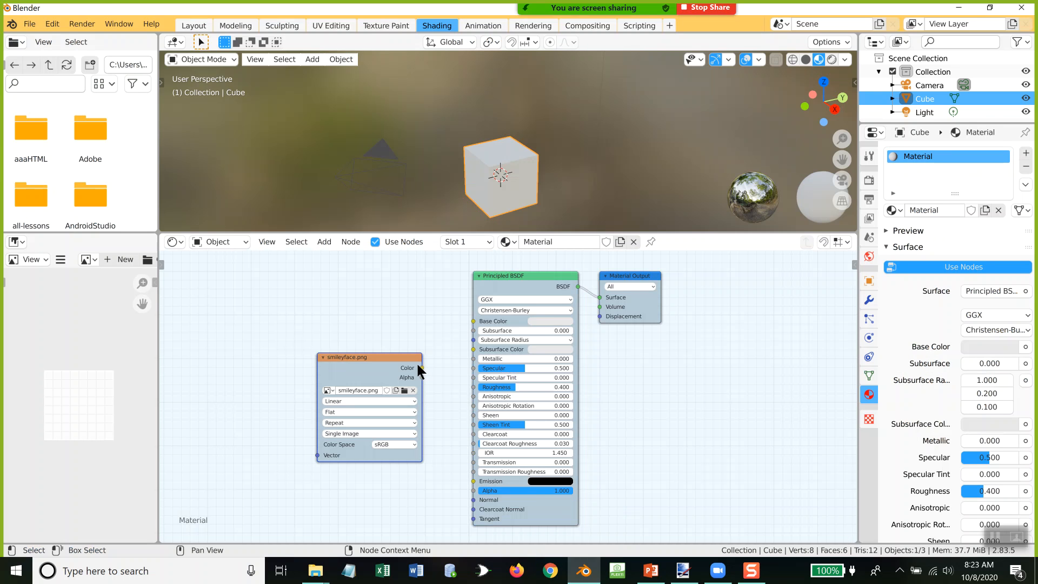
pyautogui.moveTo(421, 367); pyautogui.dragTo(474, 322)
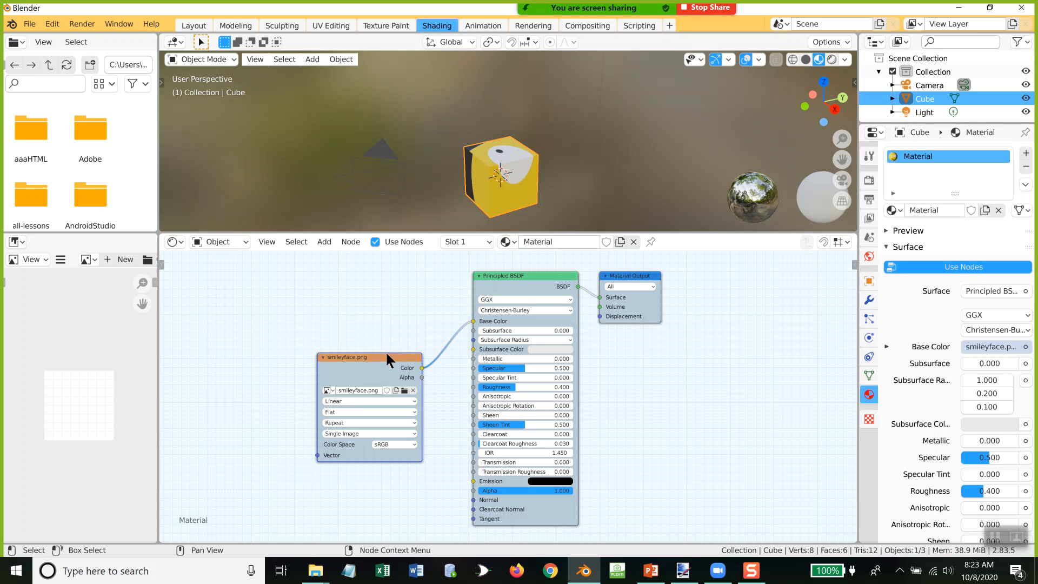
pyautogui.press('x')
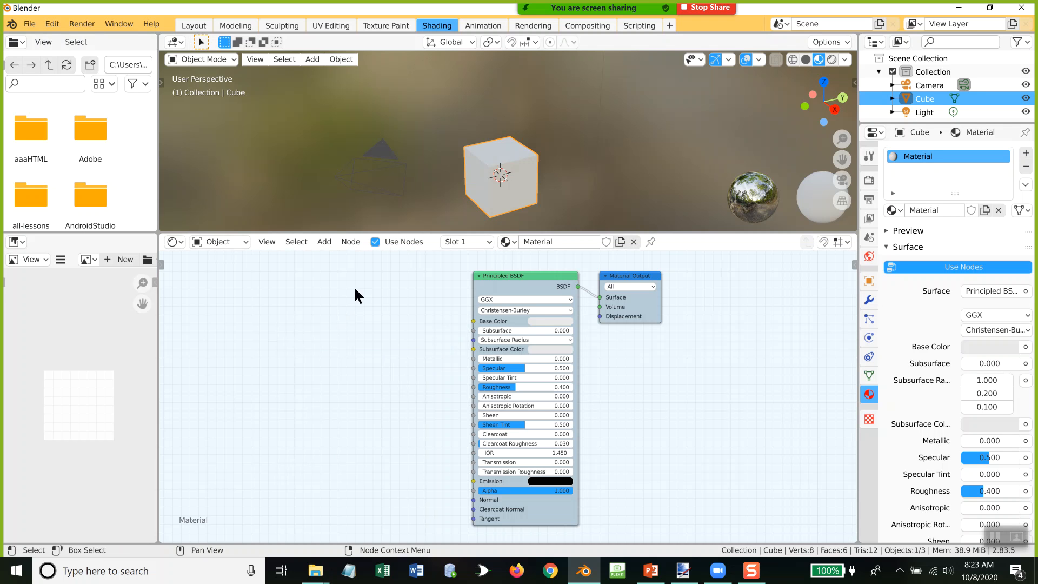
# Step: Review slide 3 of the PowerPoint presentation on changing the lower left window to the UV Editor, and return to Blender
pyautogui.hotkey('alt', 'Tab')
pyautogui.hotkey('alt', 'Tab')
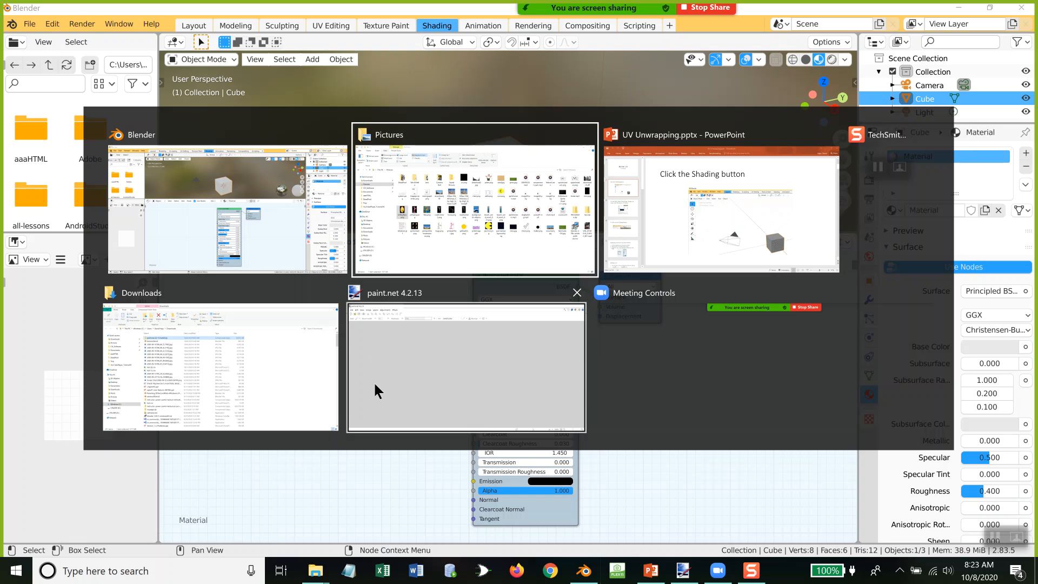
pyautogui.click(91, 267)
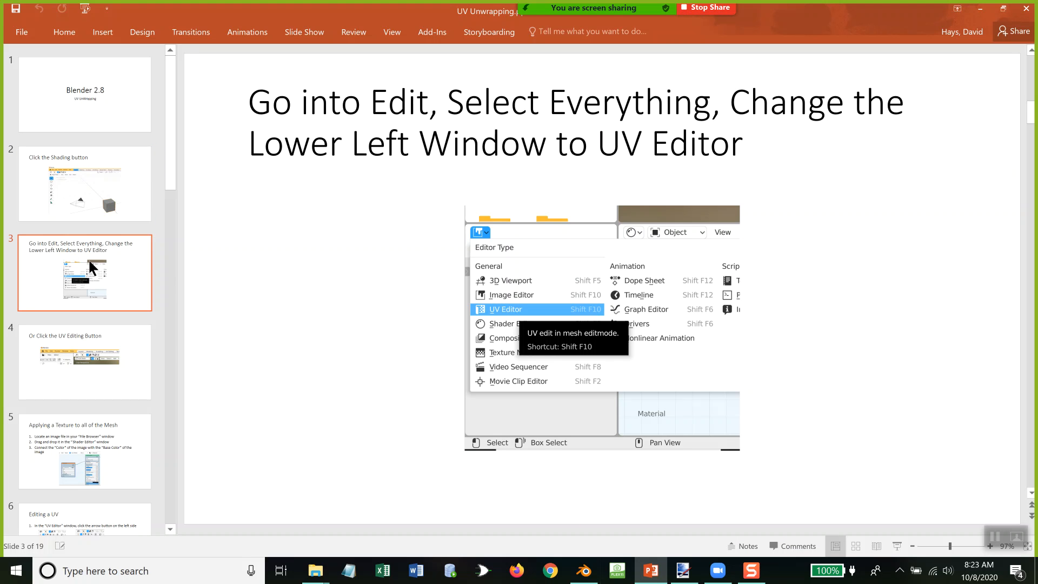
pyautogui.hotkey('alt', 'Tab')
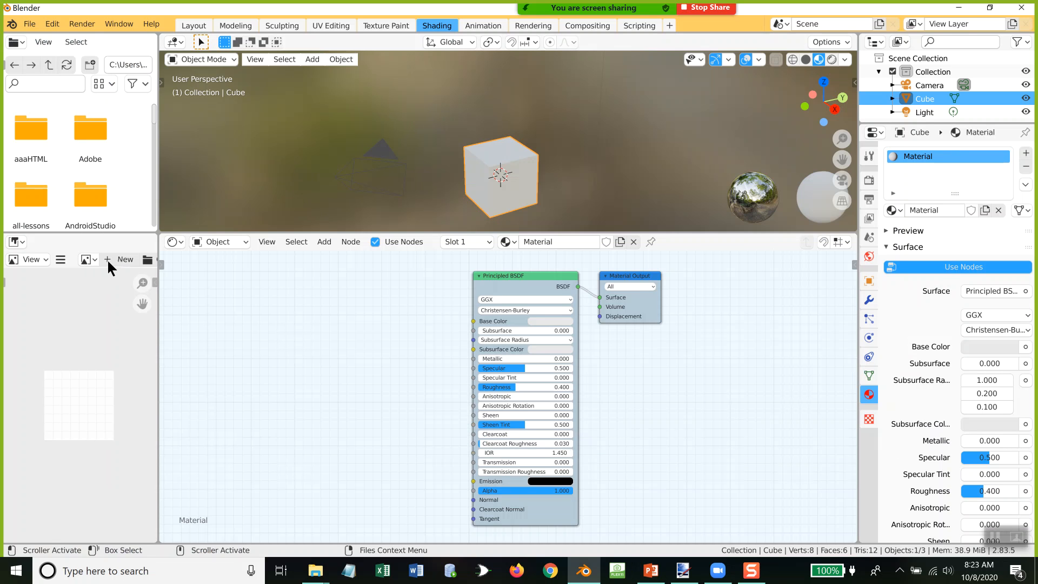
pyautogui.hotkey('alt', 'Tab')
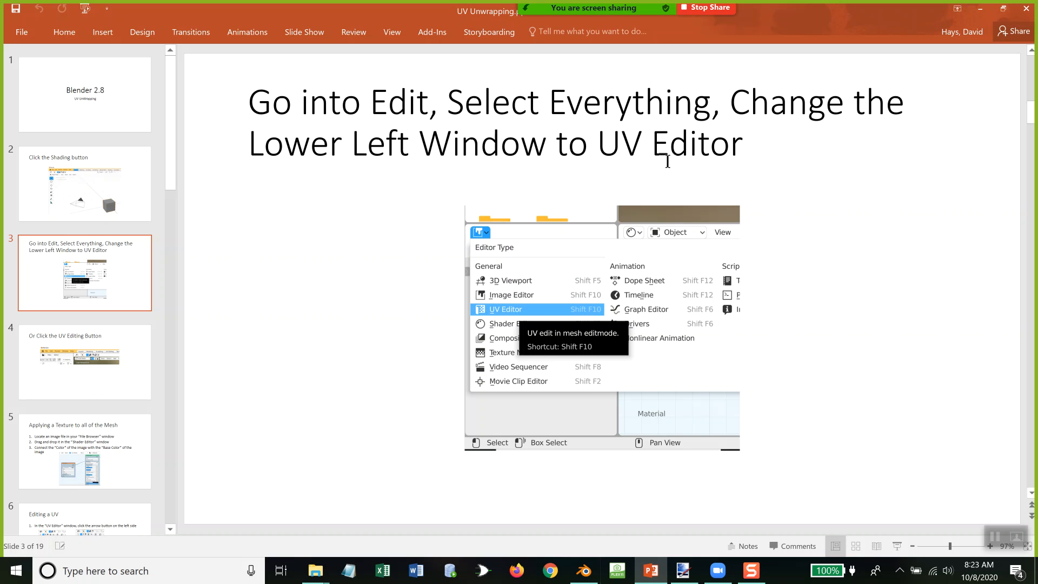
pyautogui.hotkey('alt', 'Tab')
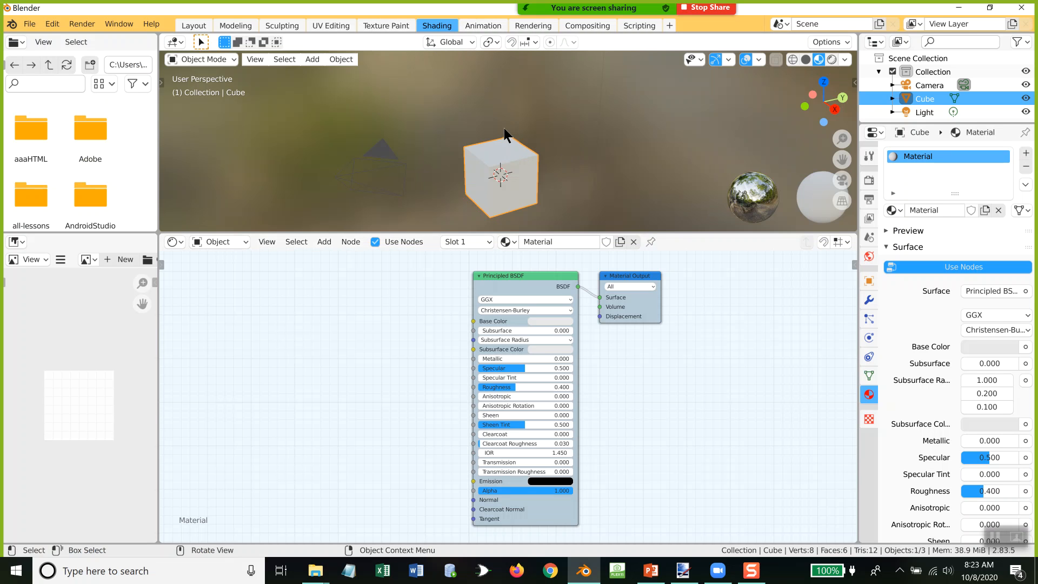
# Step: Enter Edit Mode on the cube, switch to face selection, and select its top face
pyautogui.press('a')
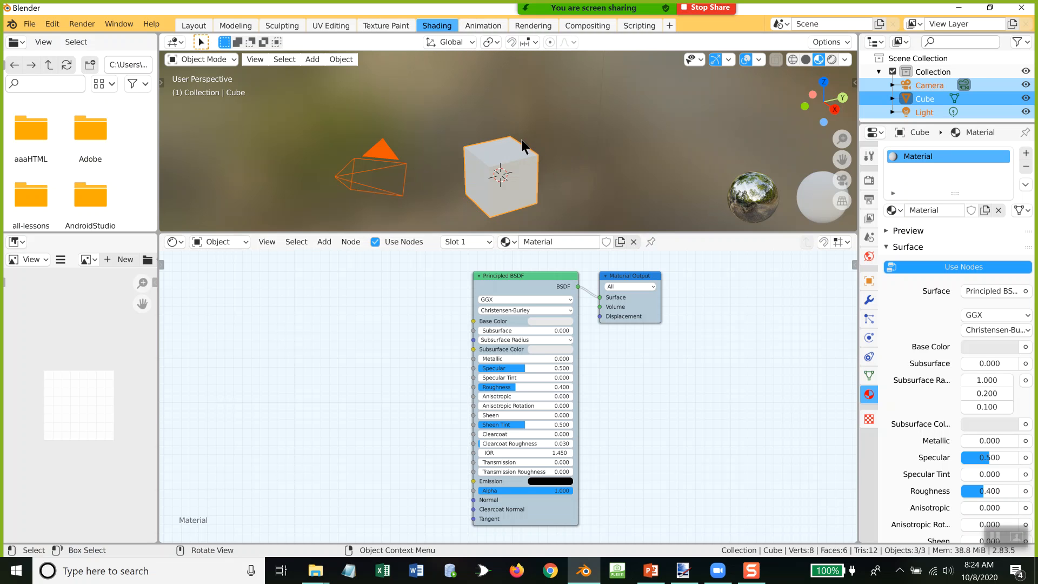
pyautogui.press('Tab')
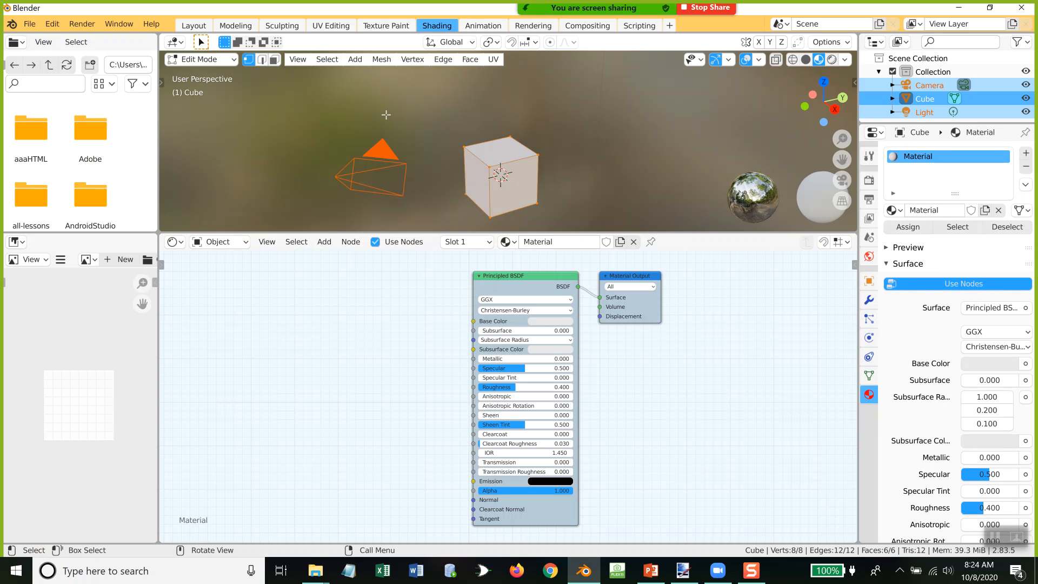
pyautogui.click(274, 59)
pyautogui.click(507, 157)
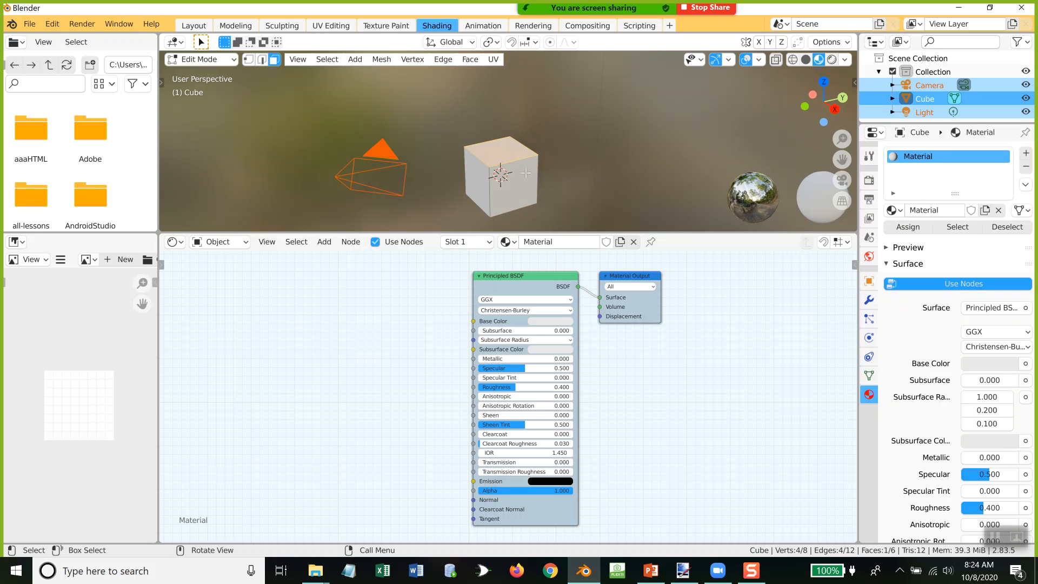
# Step: Leave Edit Mode, select only the cube without the camera and light, and re-enter Edit Mode with all its faces selected
pyautogui.click(526, 173)
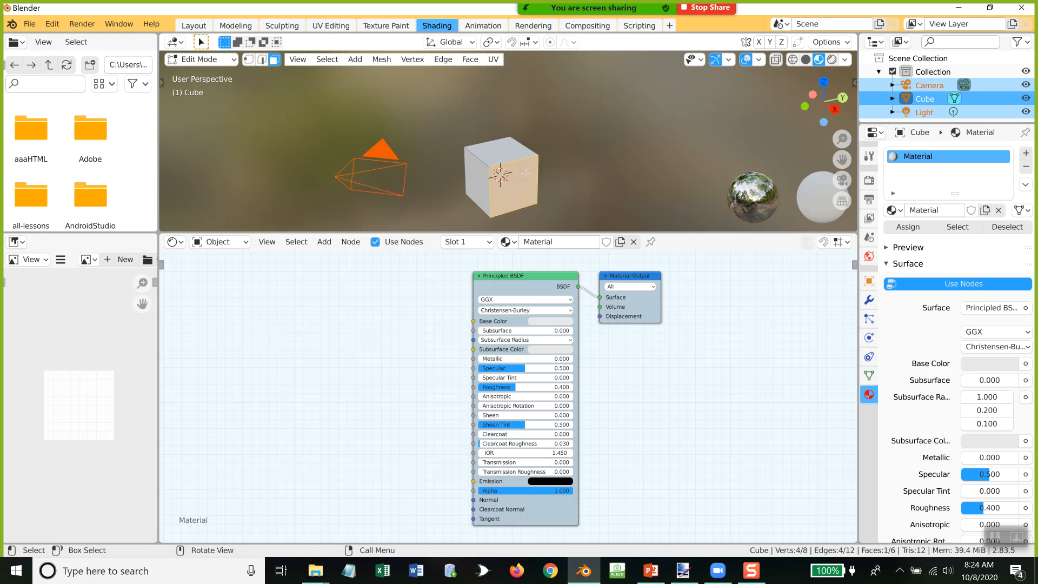
pyautogui.press('Tab')
pyautogui.click(592, 160)
pyautogui.click(511, 158)
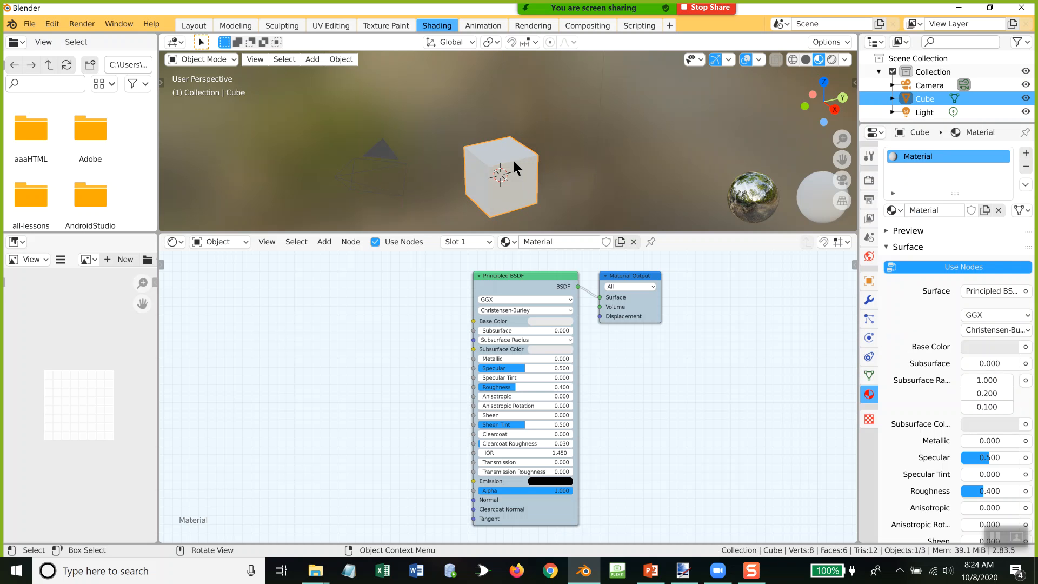
pyautogui.press('Tab')
pyautogui.press('a')
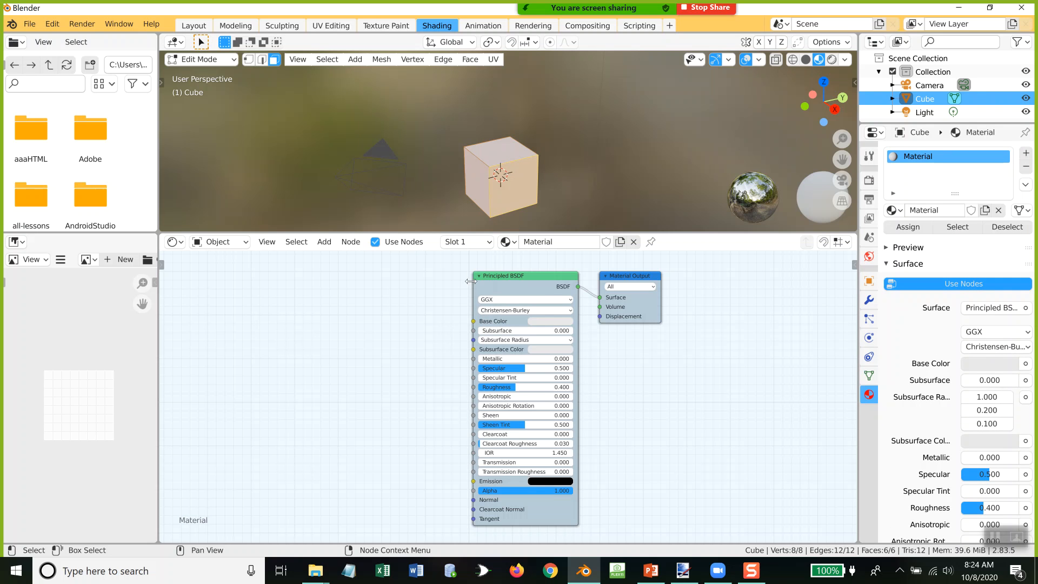
# Step: Change the image area beneath the file browser to the UV Editor, and view the cube's UV layout enlarged in the UV Editing workspace
pyautogui.click(16, 241)
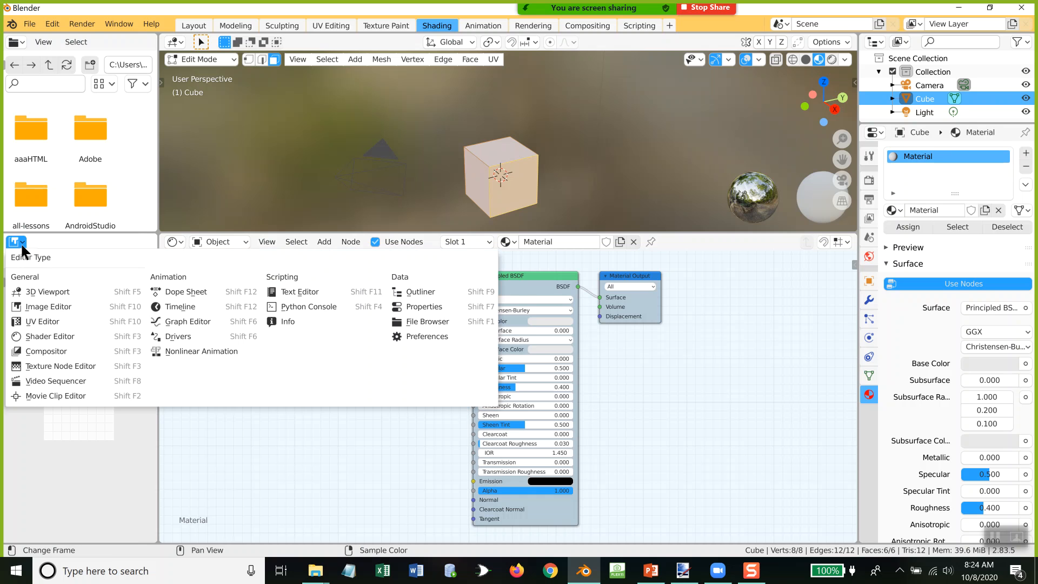
pyautogui.click(43, 324)
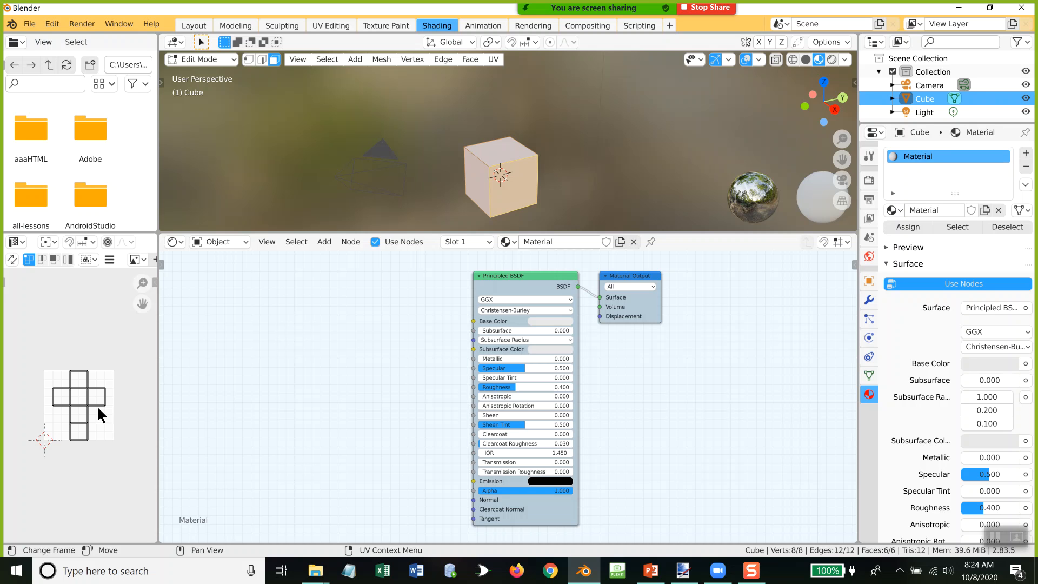
pyautogui.click(323, 24)
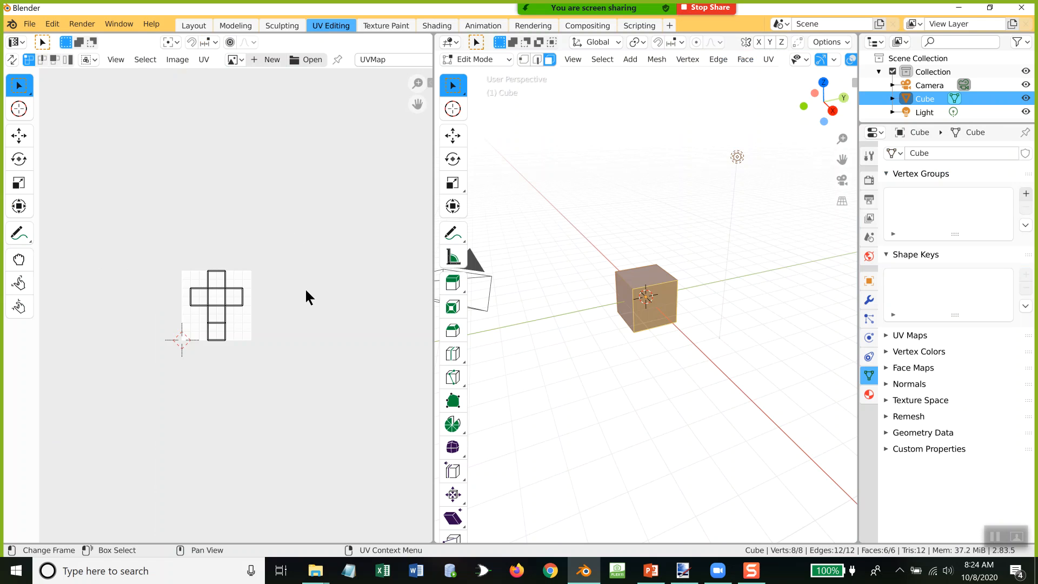
pyautogui.scroll(8, 304, 287)
pyautogui.scroll(-1, 306, 291)
pyautogui.scroll(-1, 307, 292)
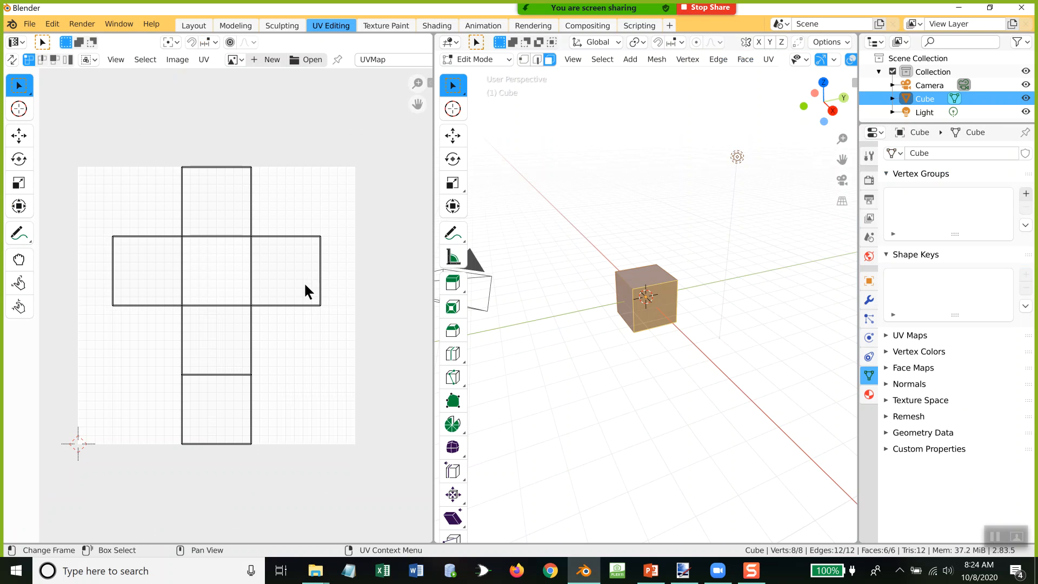
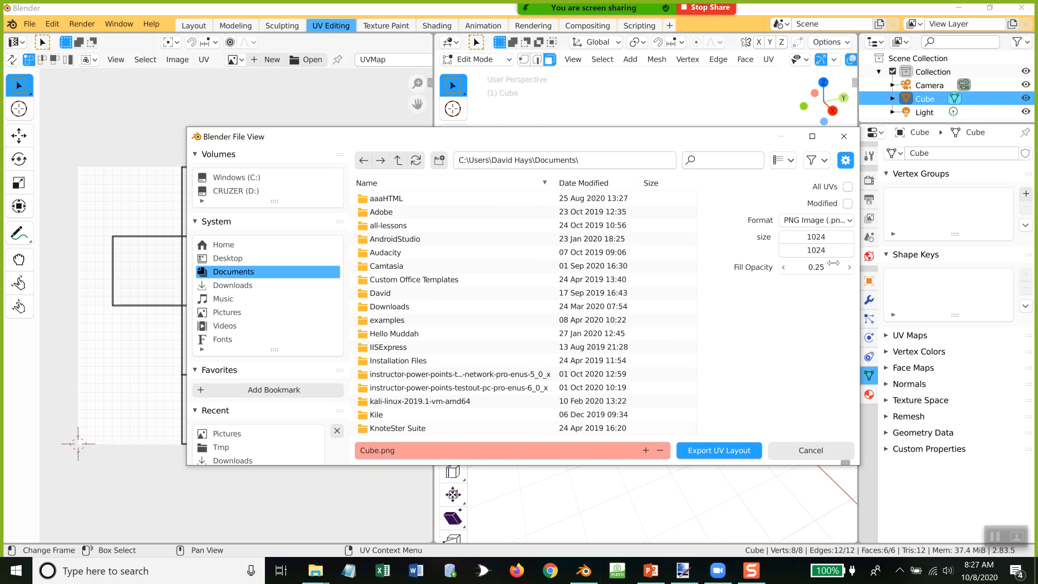
# Step: Set the UV layout's fill opacity to 0 and export it as Cube.png in the Documents folder
pyautogui.click(830, 266)
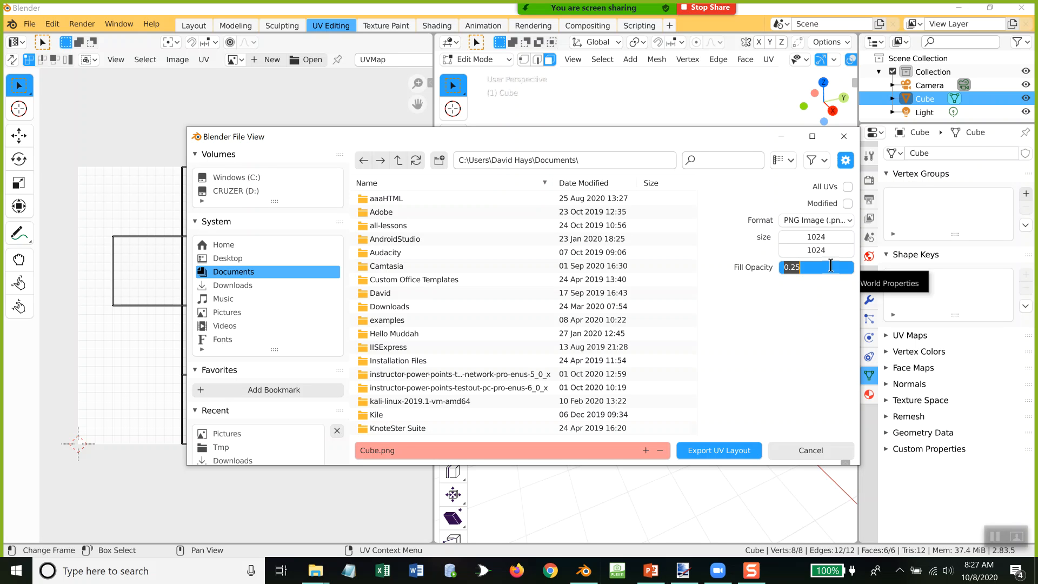
pyautogui.write('0')
pyautogui.press('Return')
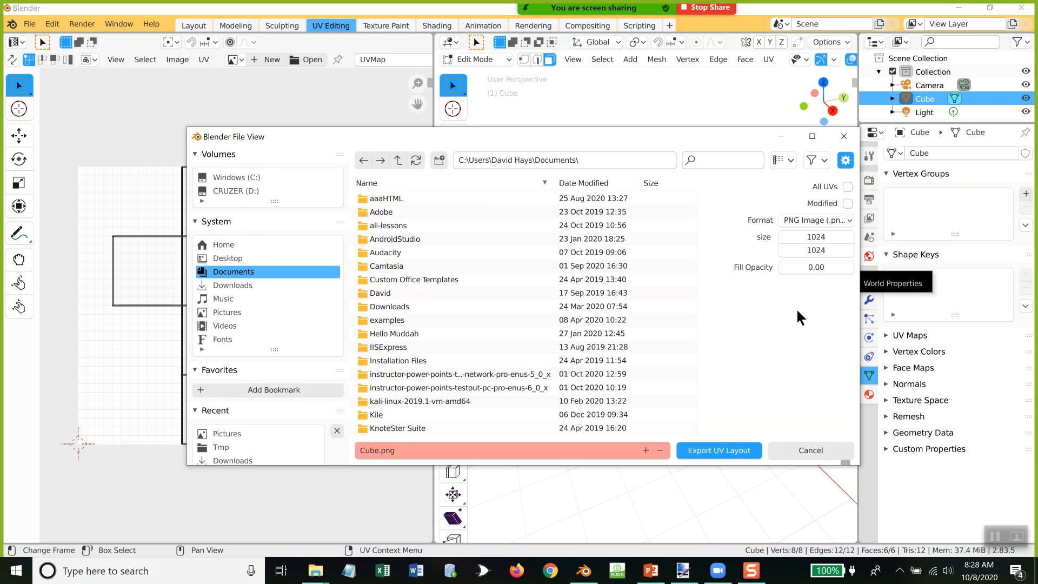
pyautogui.click(728, 451)
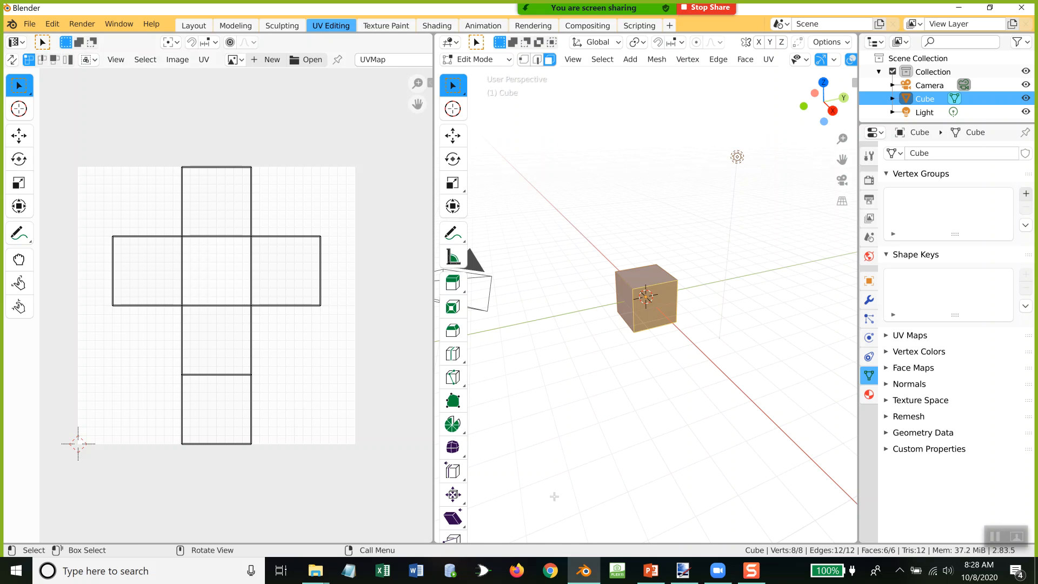
# Step: Switch to paint.net and open the exported Cube.png from the Documents folder
pyautogui.click(695, 572)
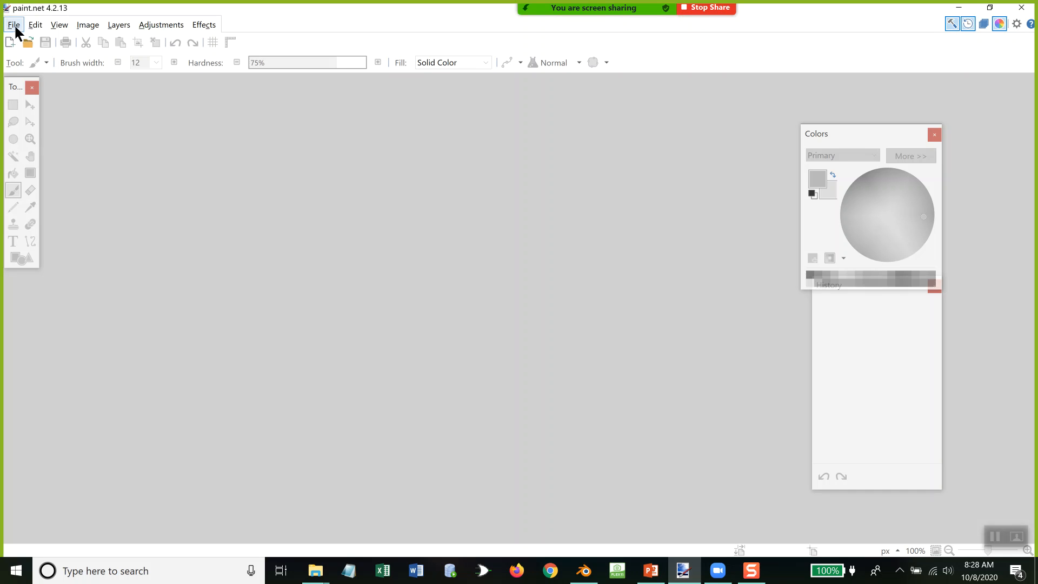
pyautogui.click(13, 25)
pyautogui.click(27, 52)
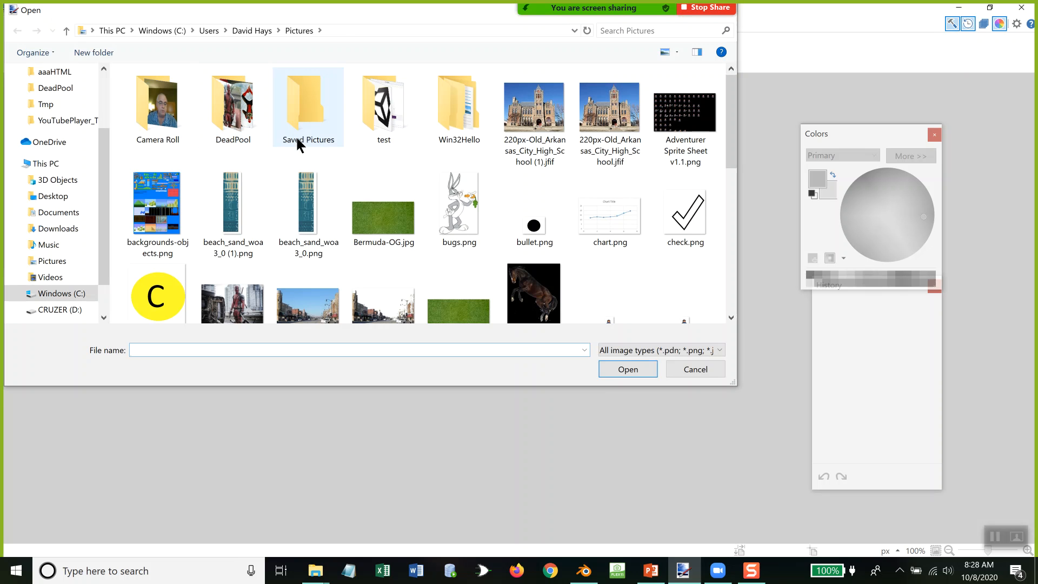
pyautogui.scroll(-5, 334, 175)
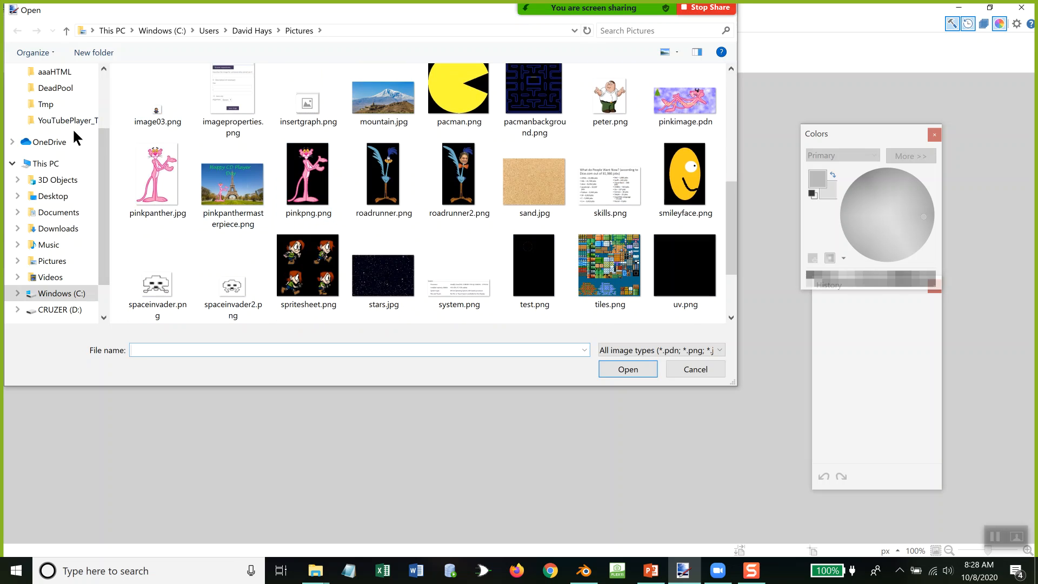
pyautogui.click(51, 212)
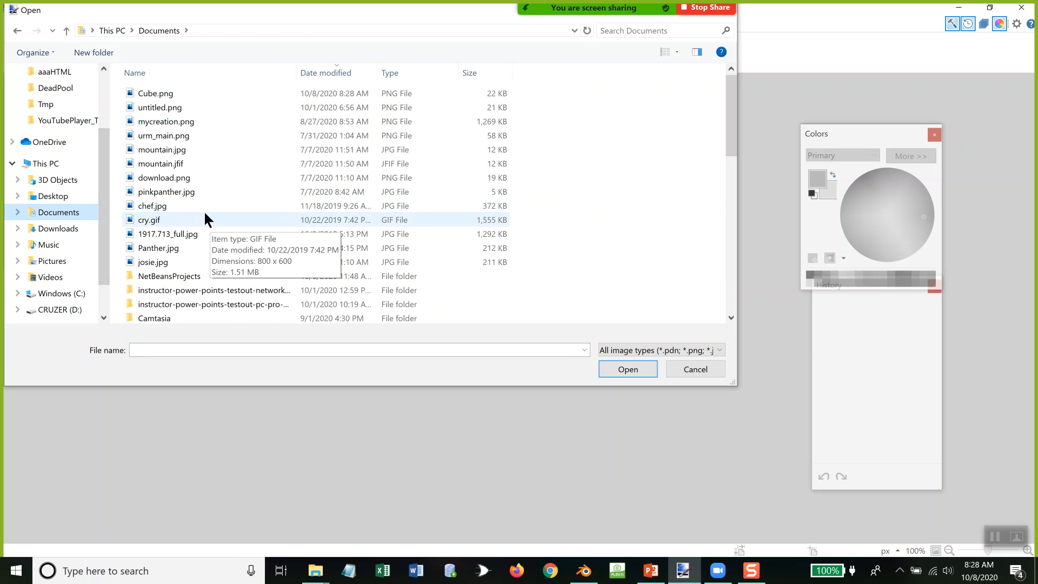
pyautogui.scroll(-10, 204, 219)
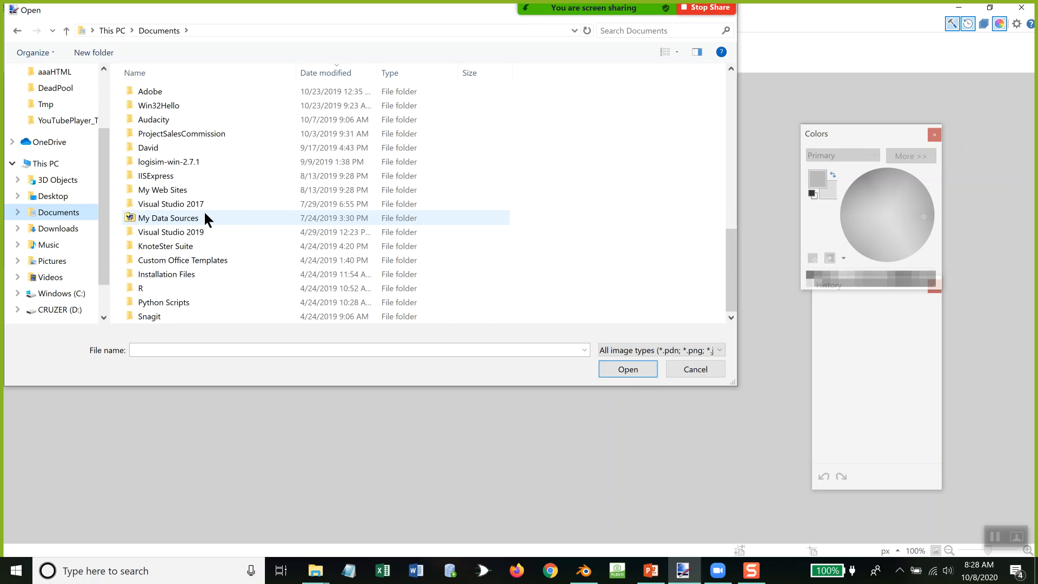
pyautogui.scroll(10, 205, 213)
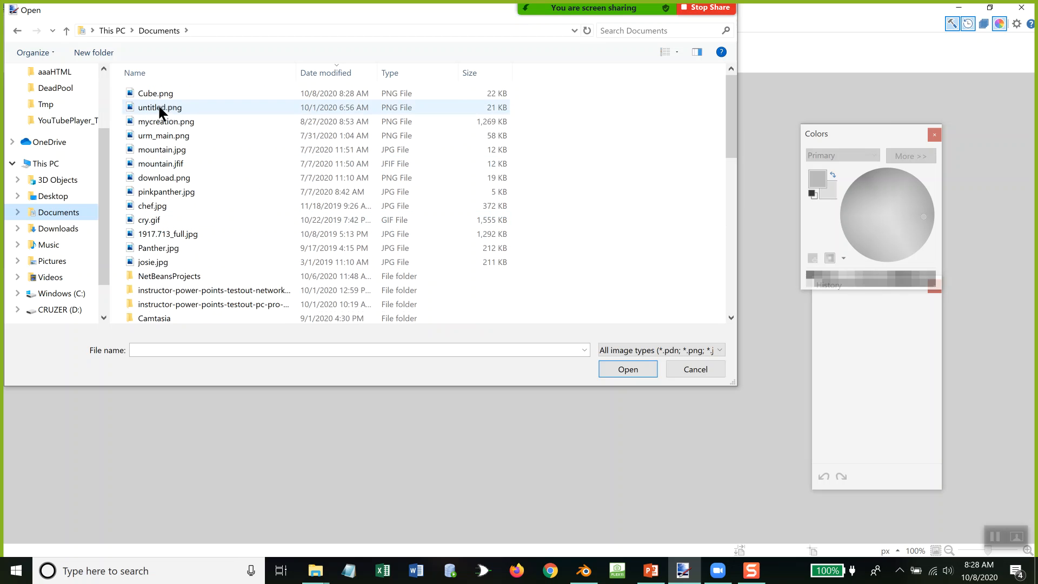
pyautogui.doubleClick(160, 92)
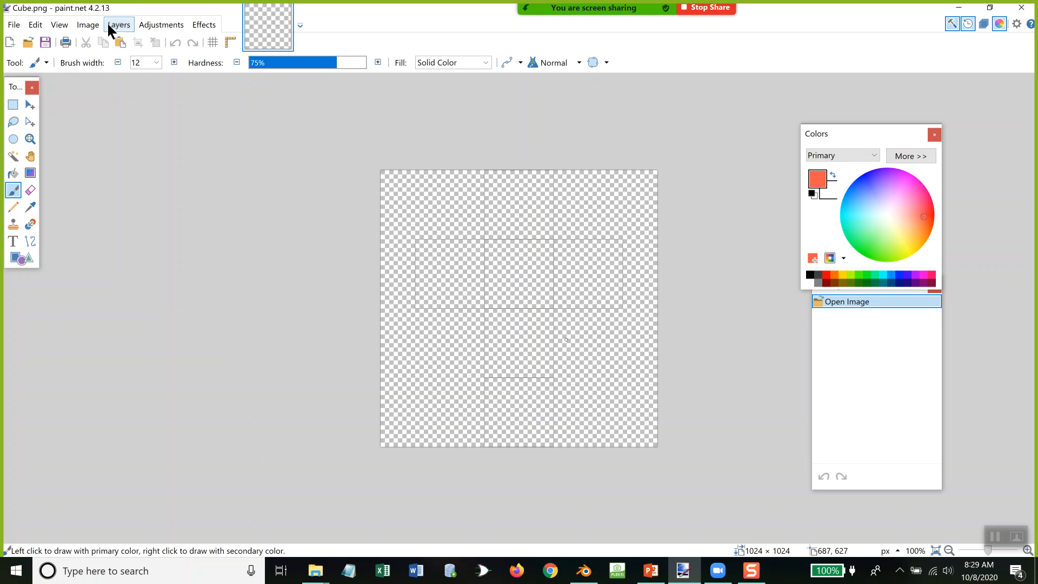
# Step: Paint 1 in the UV layout's uppermost square and 2, 3 and 4 across the row beneath with the 12-pixel Paintbrush
pyautogui.click(60, 27)
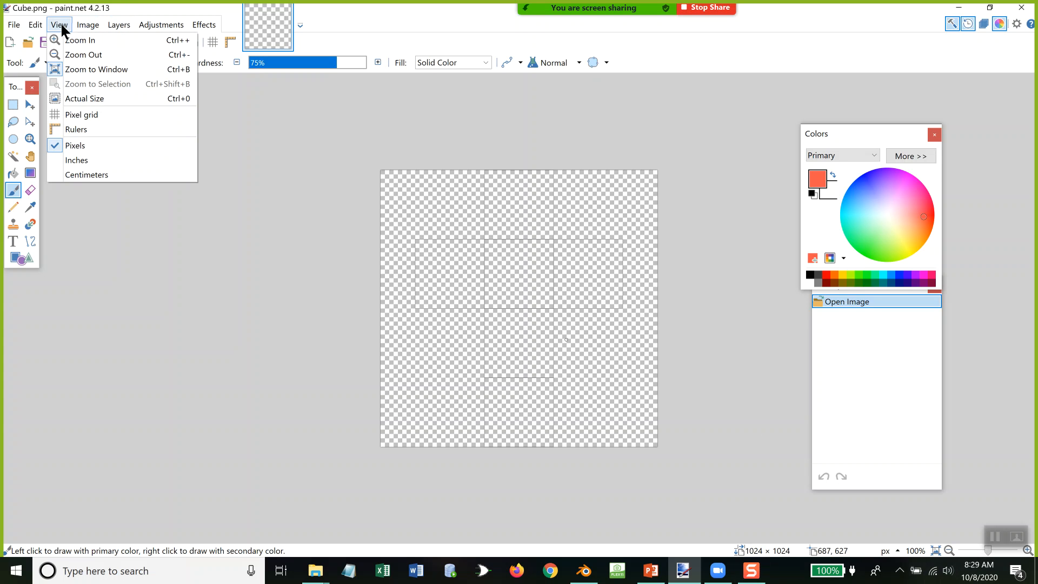
pyautogui.click(89, 43)
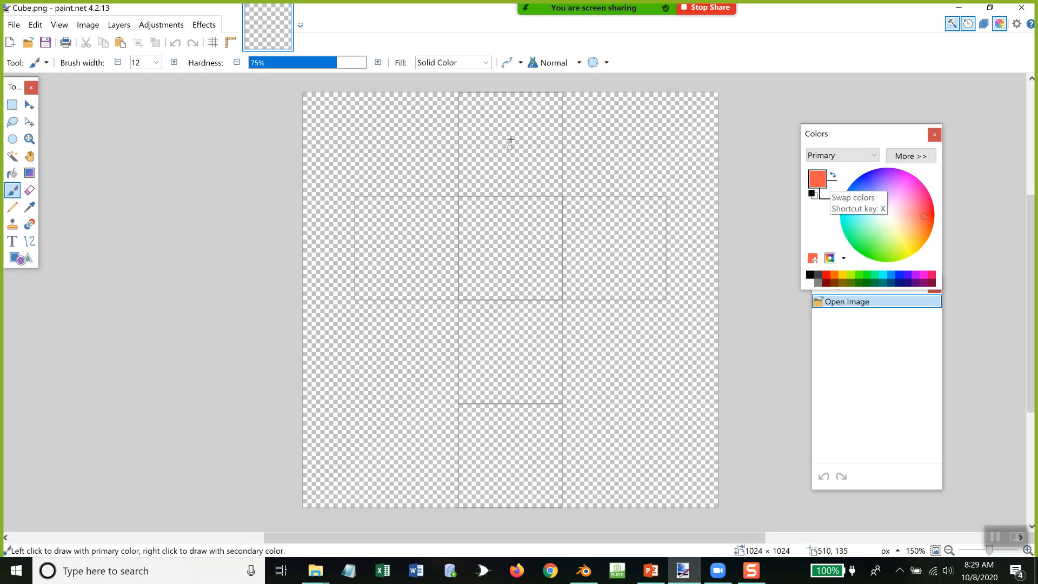
pyautogui.moveTo(511, 118); pyautogui.dragTo(499, 173)
pyautogui.click(383, 221)
pyautogui.moveTo(383, 220)
pyautogui.mouseDown()
pyautogui.moveTo(410, 243)
pyautogui.moveTo(385, 257)
pyautogui.moveTo(406, 247)
pyautogui.mouseUp()
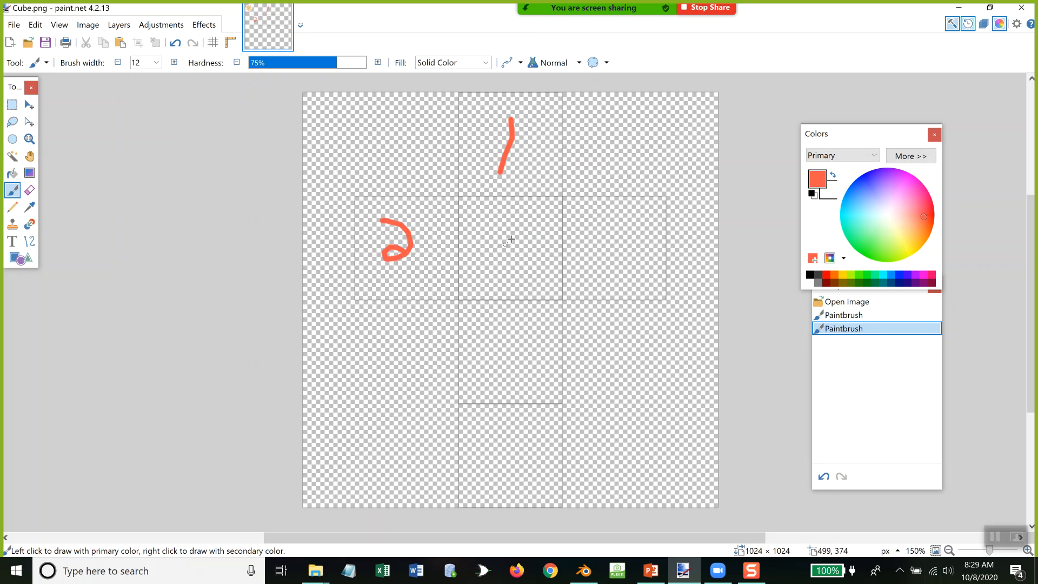
pyautogui.moveTo(507, 229)
pyautogui.mouseDown()
pyautogui.moveTo(533, 250)
pyautogui.moveTo(502, 260)
pyautogui.mouseUp()
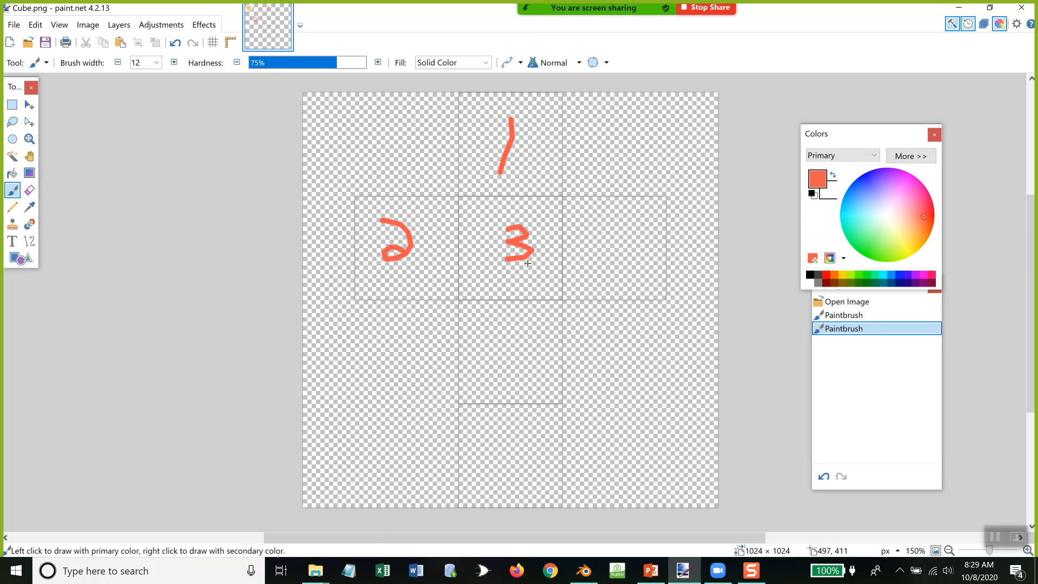
pyautogui.moveTo(617, 234)
pyautogui.mouseDown()
pyautogui.moveTo(609, 246)
pyautogui.moveTo(637, 248)
pyautogui.moveTo(629, 270)
pyautogui.mouseUp()
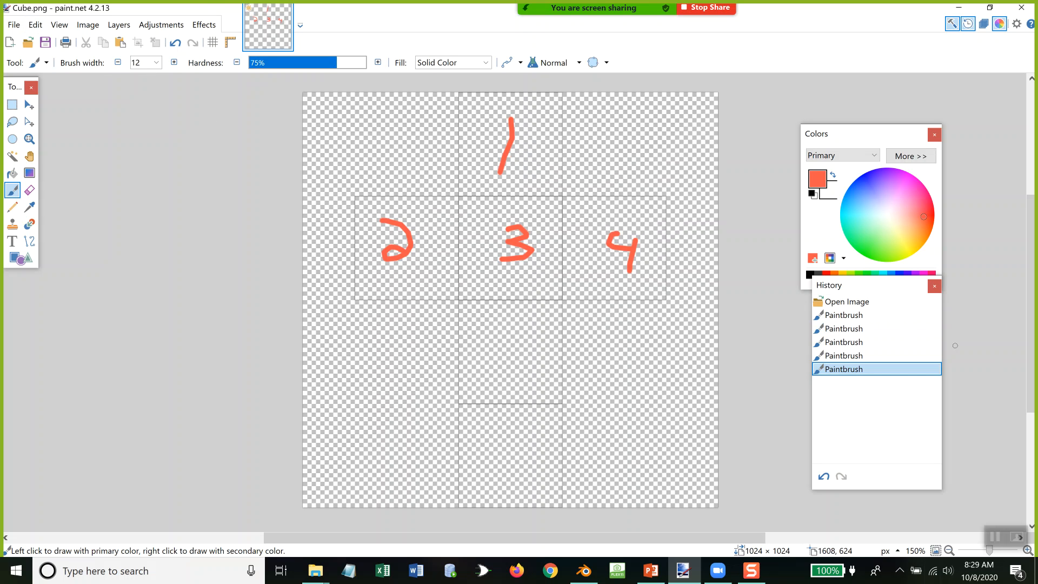
# Step: Add a new layer, paint a 5 on it in the square below the 3, and show the list of layers
pyautogui.click(118, 25)
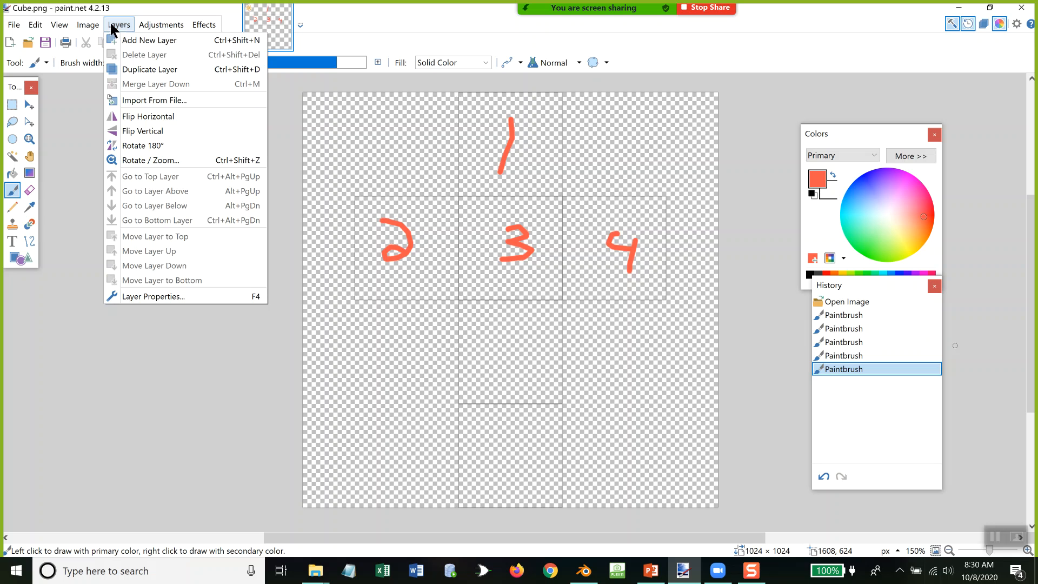
pyautogui.click(122, 43)
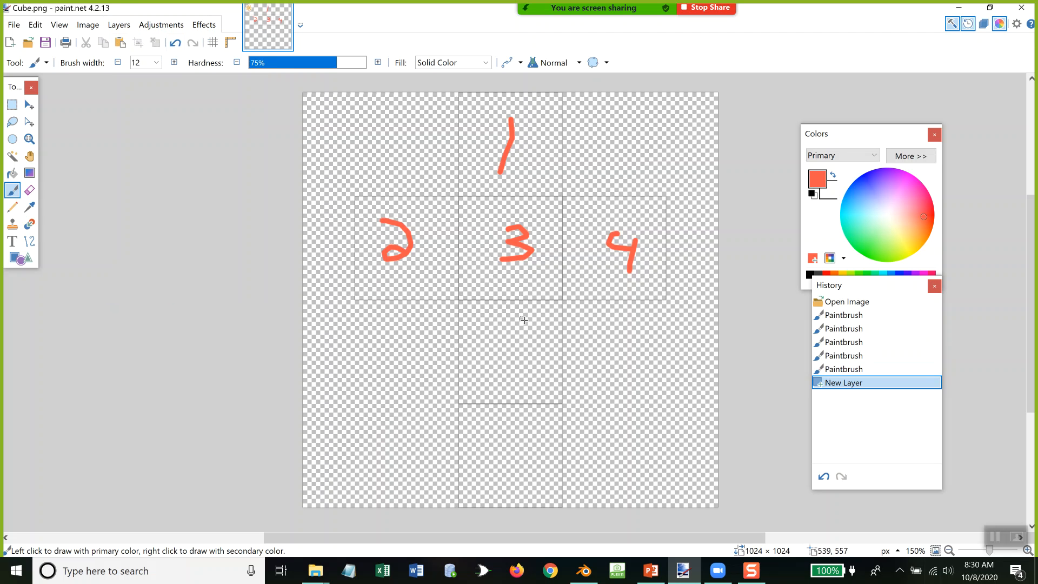
pyautogui.moveTo(526, 320)
pyautogui.mouseDown()
pyautogui.moveTo(490, 313)
pyautogui.moveTo(488, 331)
pyautogui.moveTo(520, 336)
pyautogui.moveTo(497, 362)
pyautogui.moveTo(481, 359)
pyautogui.mouseUp()
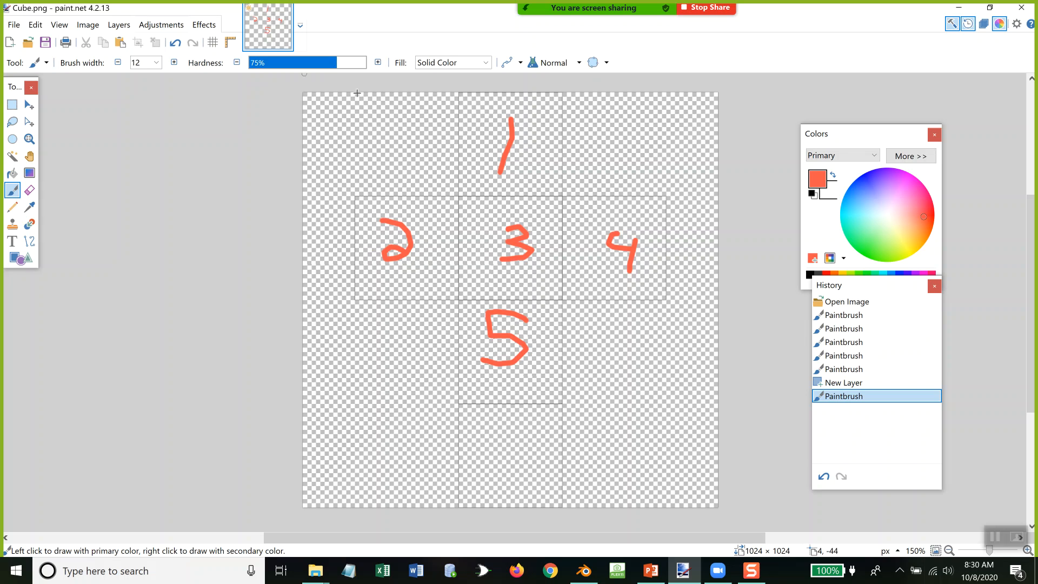
pyautogui.click(817, 227)
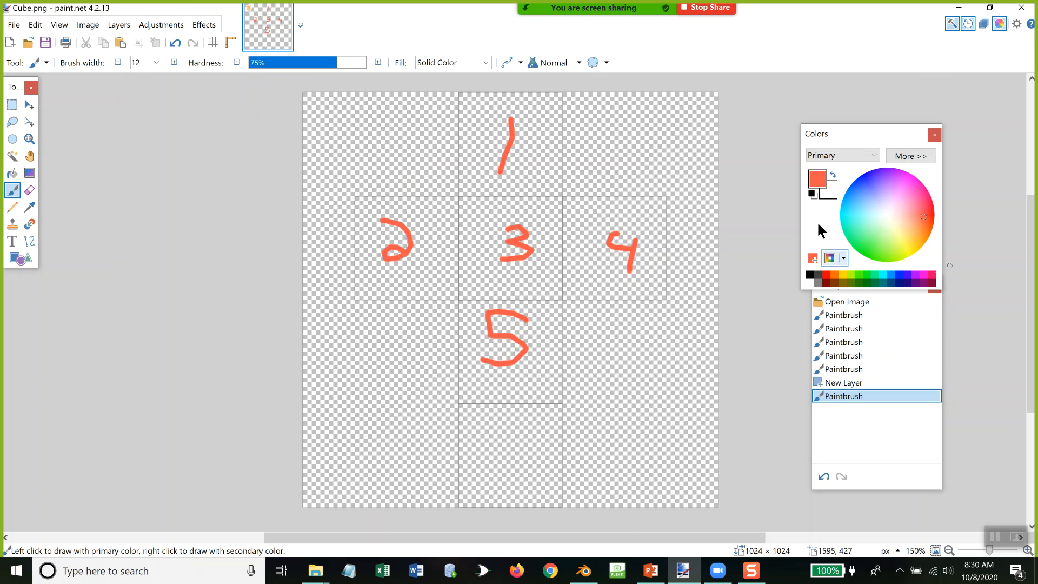
pyautogui.click(983, 24)
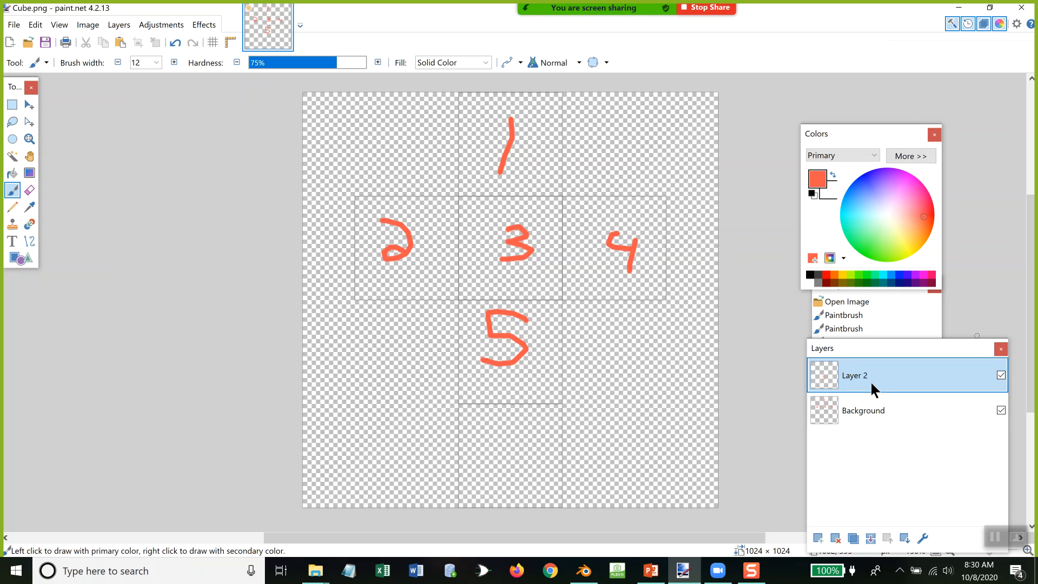
# Step: Try rotating the whole image 90° clockwise, and undo the rotation
pyautogui.click(99, 25)
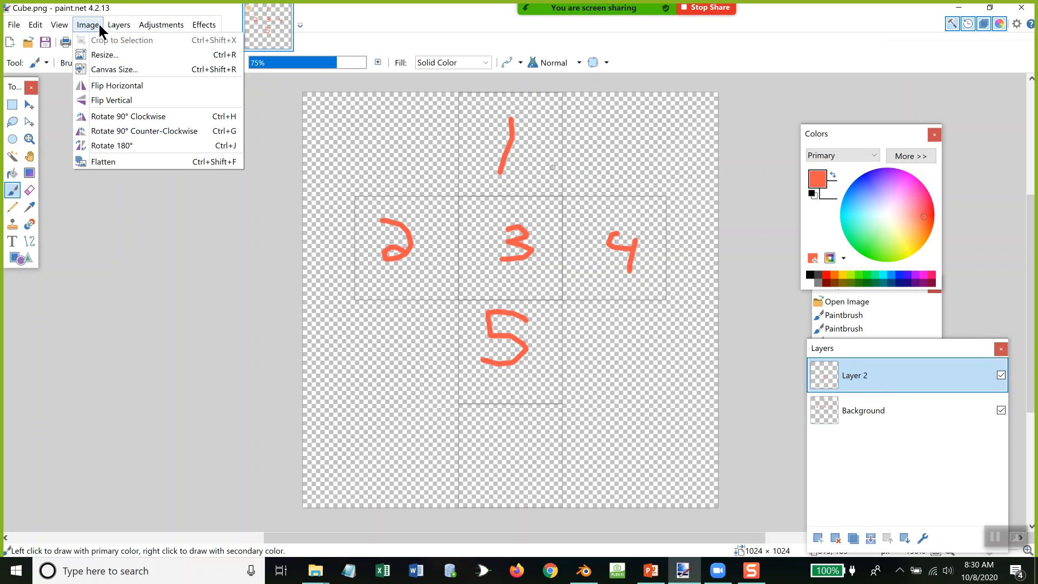
pyautogui.click(134, 114)
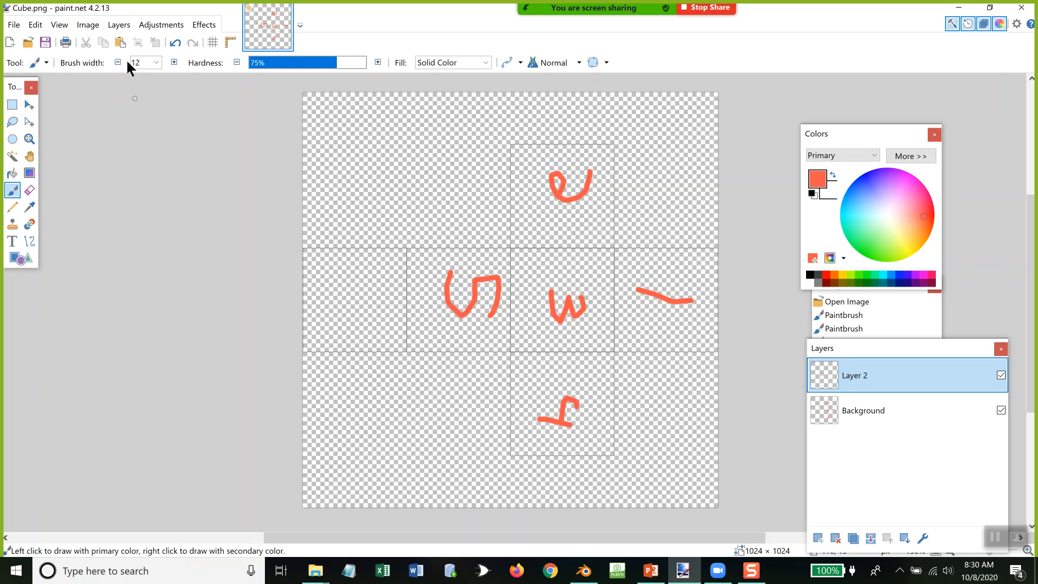
pyautogui.click(175, 42)
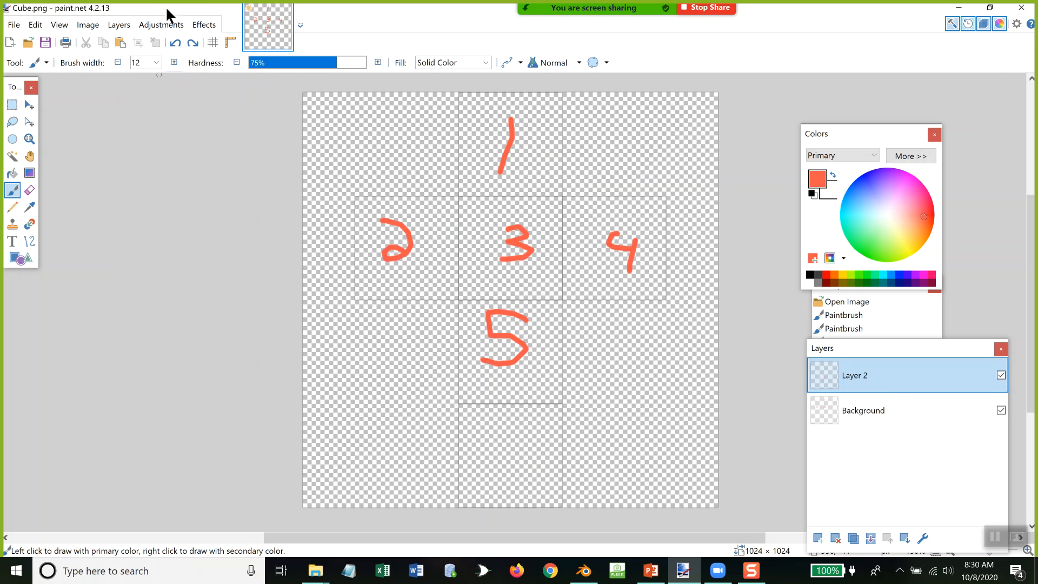
# Step: Rotate only Layer 2, which holds the 5, using Rotate / Zoom
pyautogui.click(115, 28)
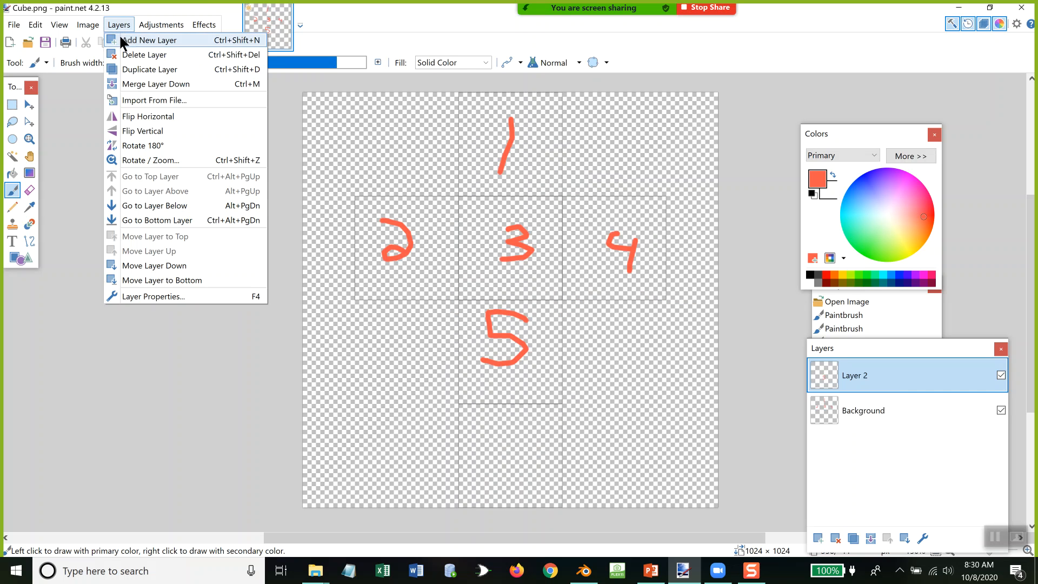
pyautogui.click(151, 160)
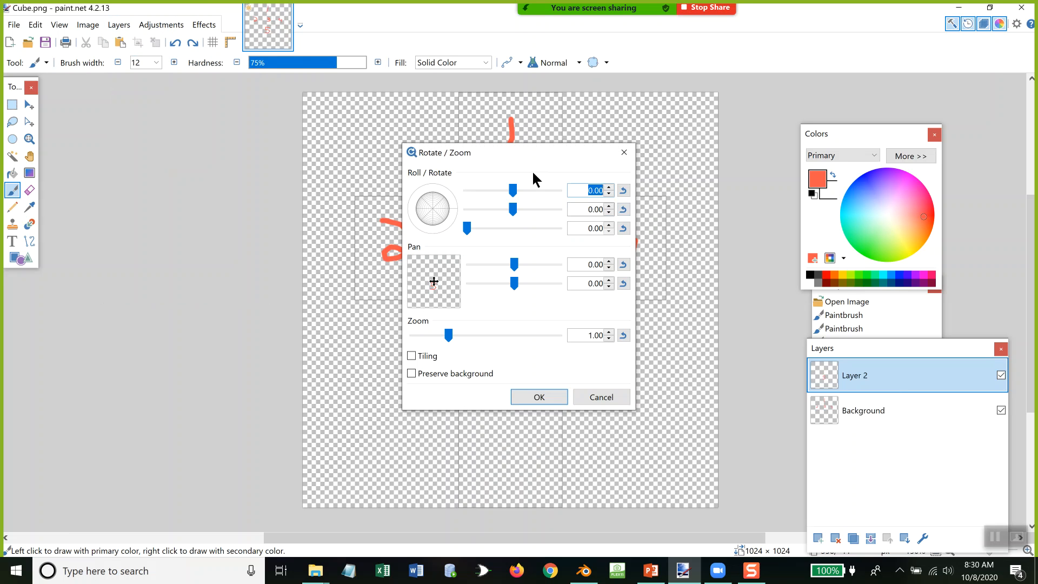
pyautogui.moveTo(541, 160); pyautogui.dragTo(266, 122)
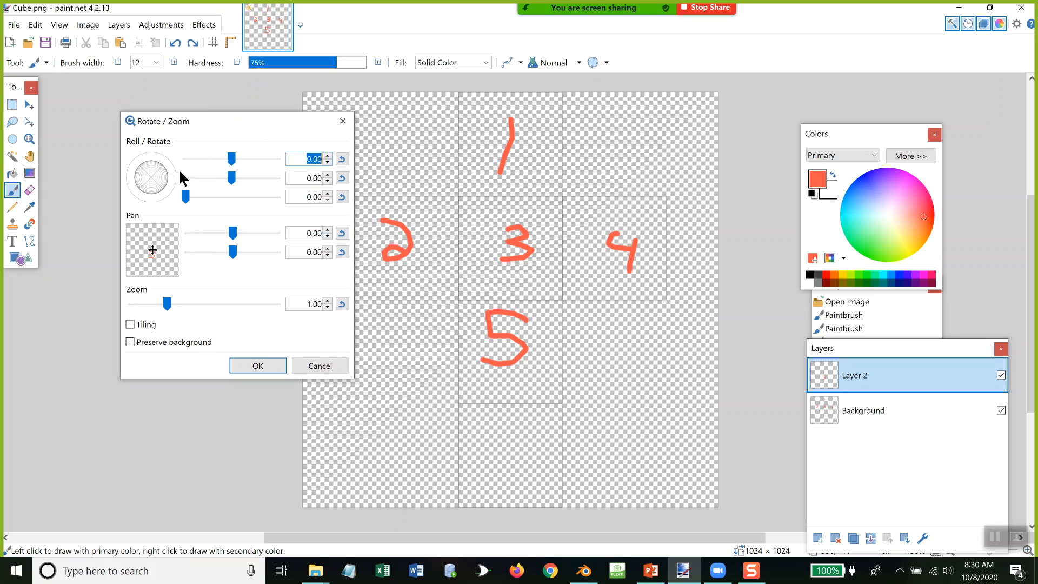
pyautogui.moveTo(150, 156); pyautogui.dragTo(133, 184)
pyautogui.click(256, 366)
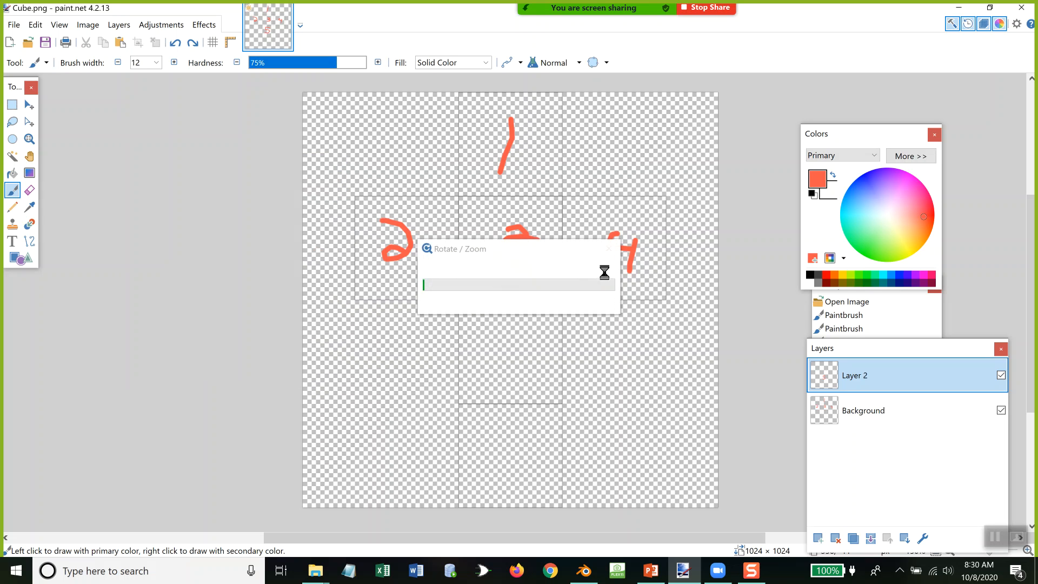
# Step: Move the rotated 5 on Layer 2 down into the square below the 3
pyautogui.click(15, 105)
pyautogui.click(28, 110)
pyautogui.moveTo(512, 275); pyautogui.dragTo(516, 366)
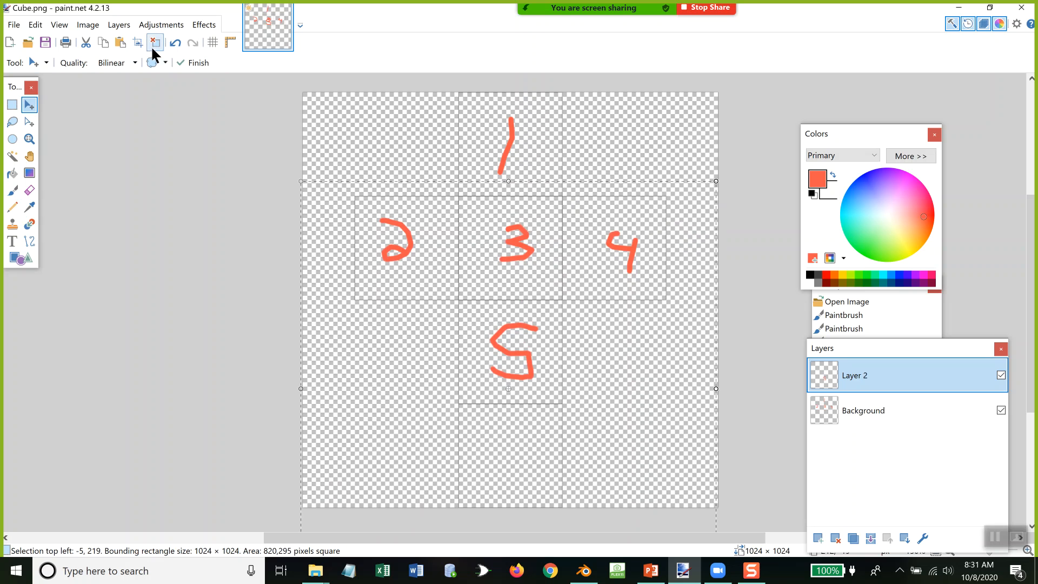
# Step: Open the recent image peter.png, copy the whole picture, and return to Cube.png
pyautogui.click(14, 25)
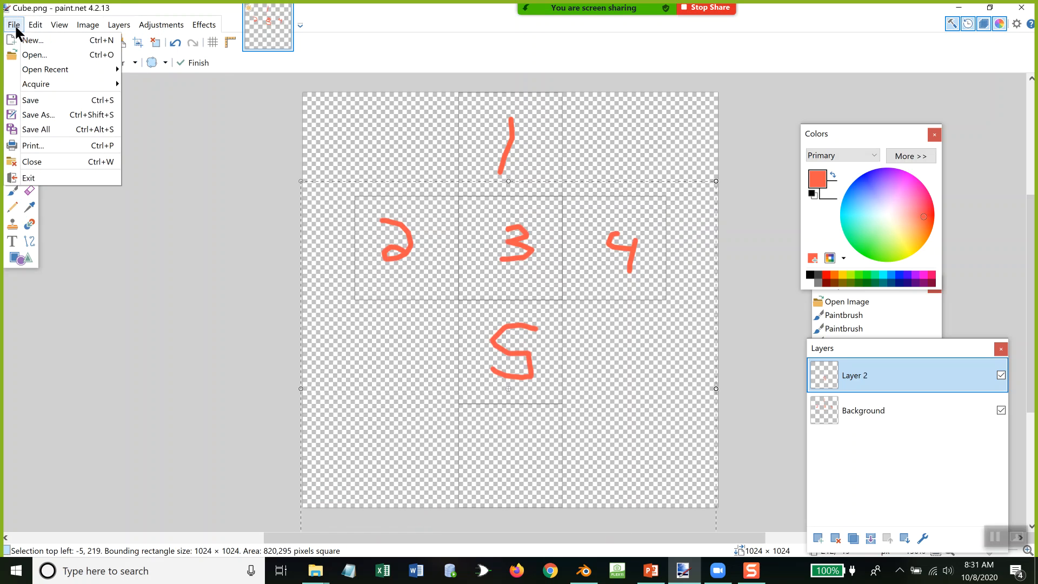
pyautogui.click(51, 74)
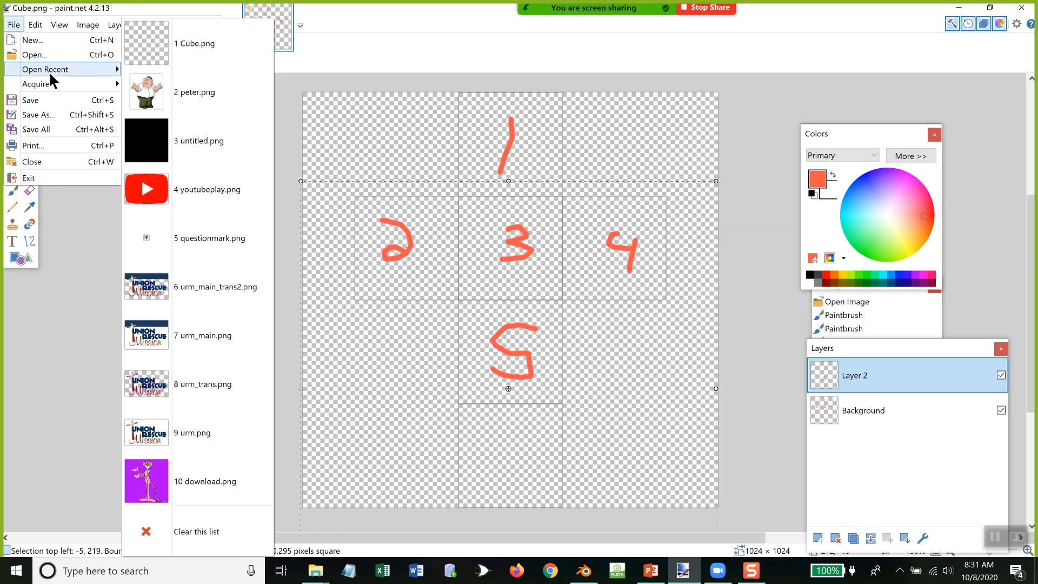
pyautogui.click(230, 98)
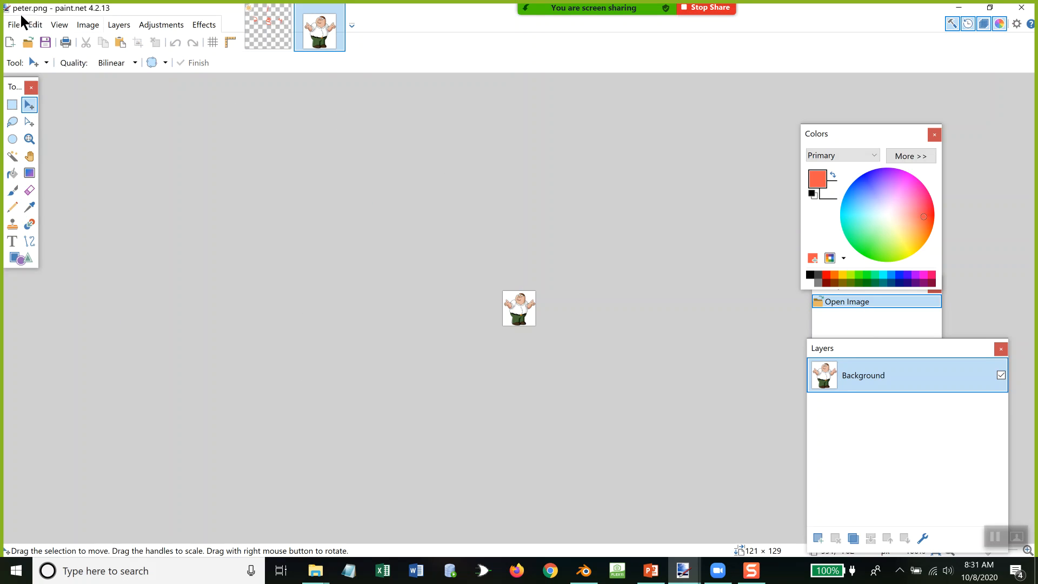
pyautogui.click(35, 24)
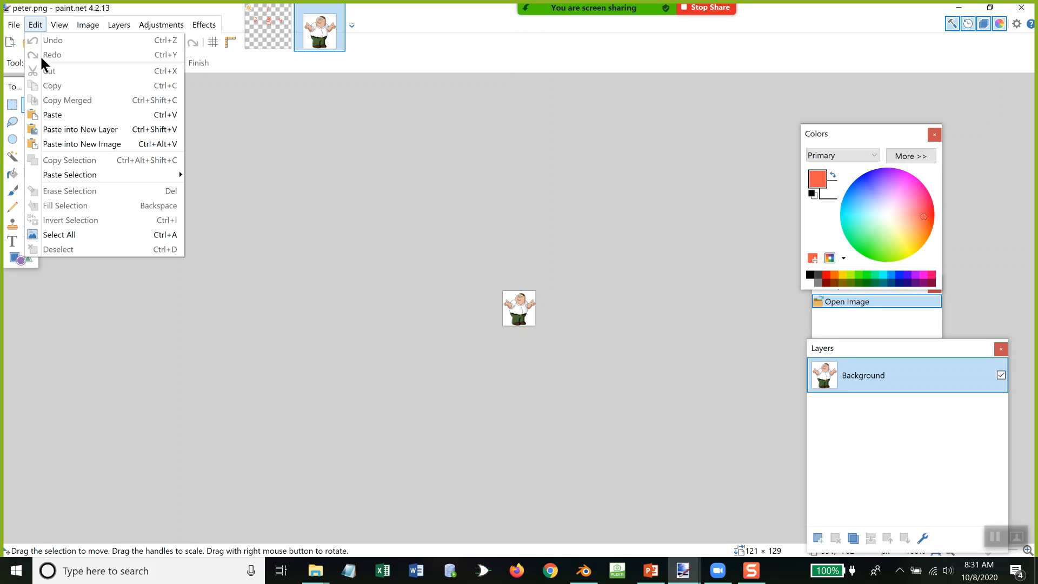
pyautogui.click(67, 237)
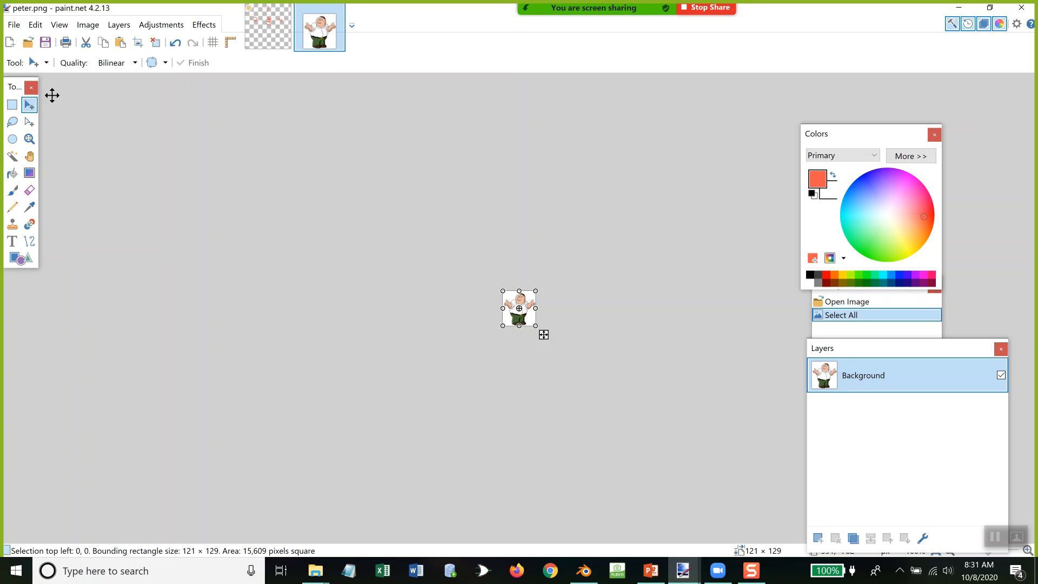
pyautogui.click(35, 25)
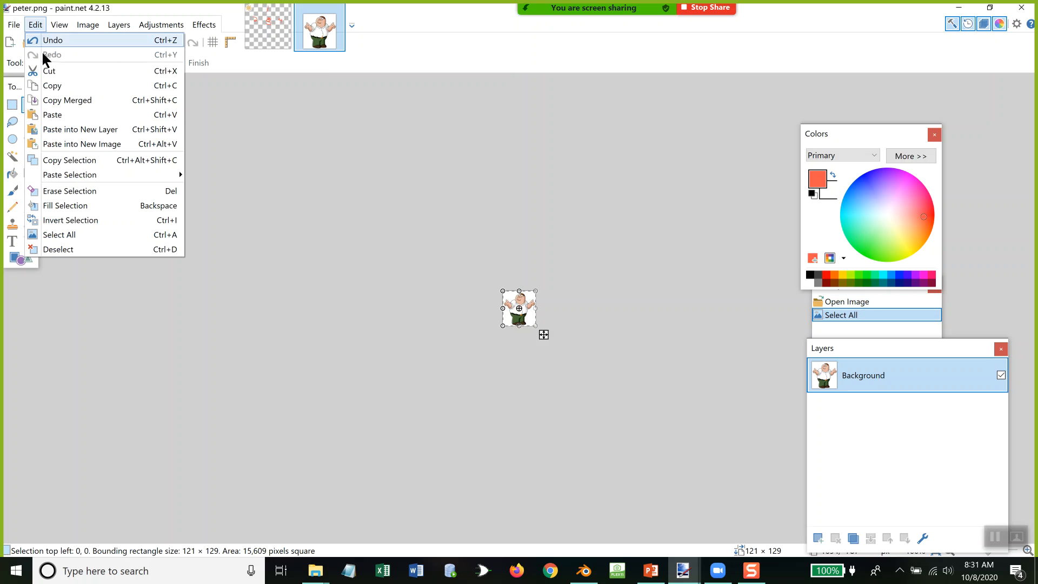
pyautogui.click(54, 85)
pyautogui.click(261, 34)
pyautogui.hotkey('ctrl', 'shift', 'n')
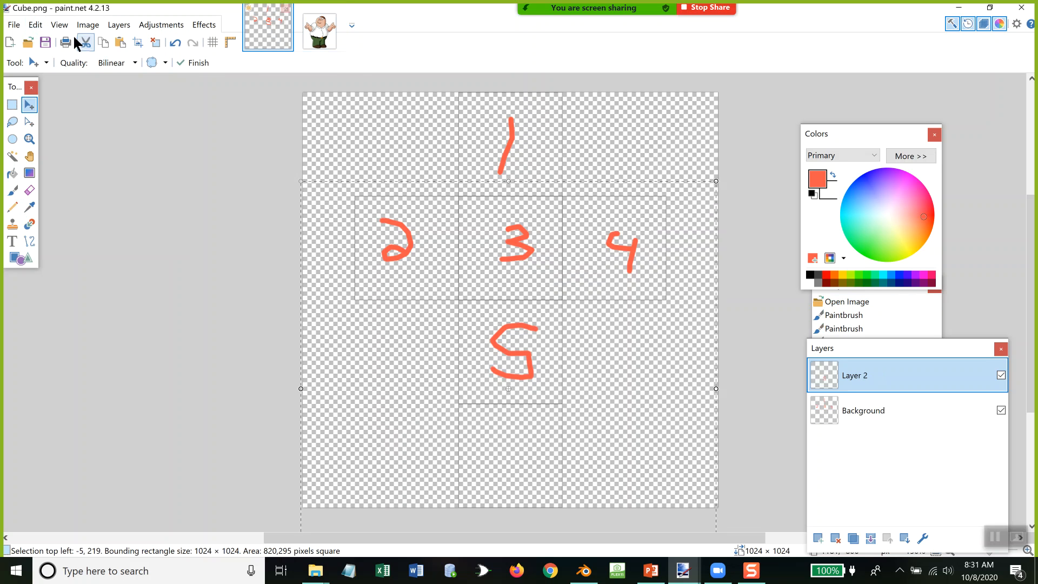
# Step: Paste the copied picture, move it into the empty square below the 5, and enlarge it to about 255 × 253 pixels
pyautogui.click(35, 24)
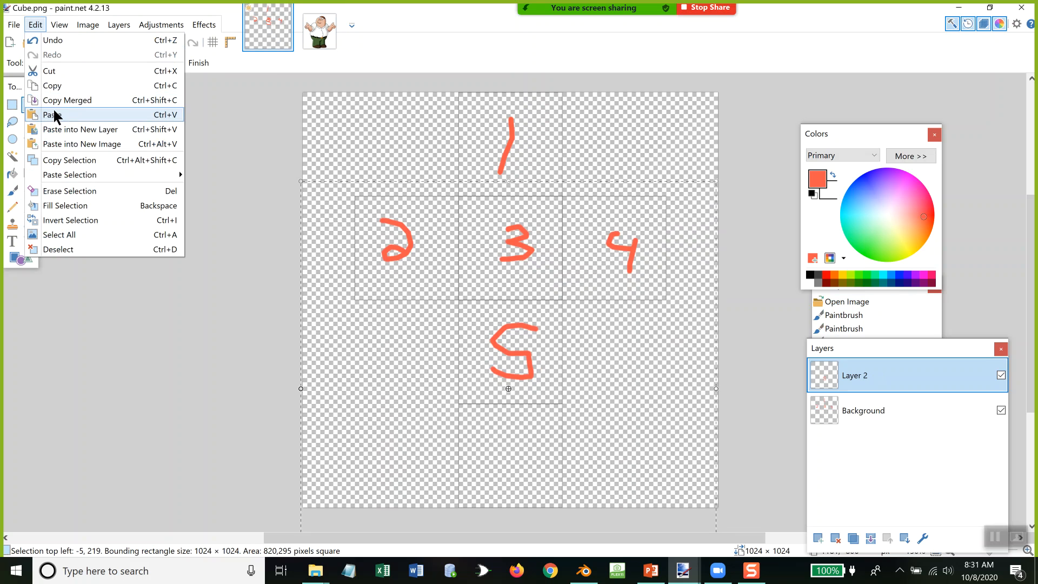
pyautogui.click(54, 115)
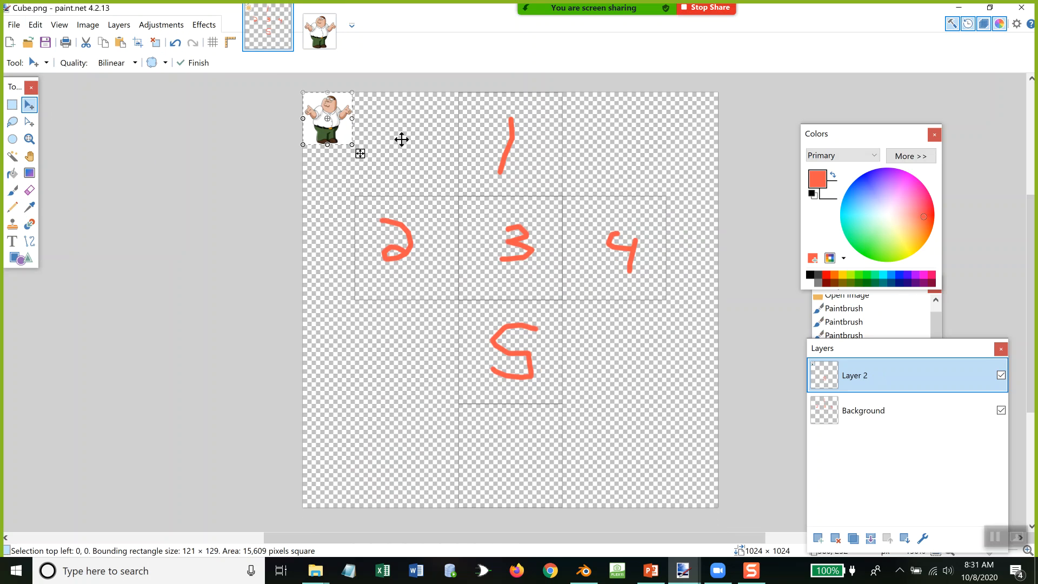
pyautogui.moveTo(341, 104); pyautogui.dragTo(496, 416)
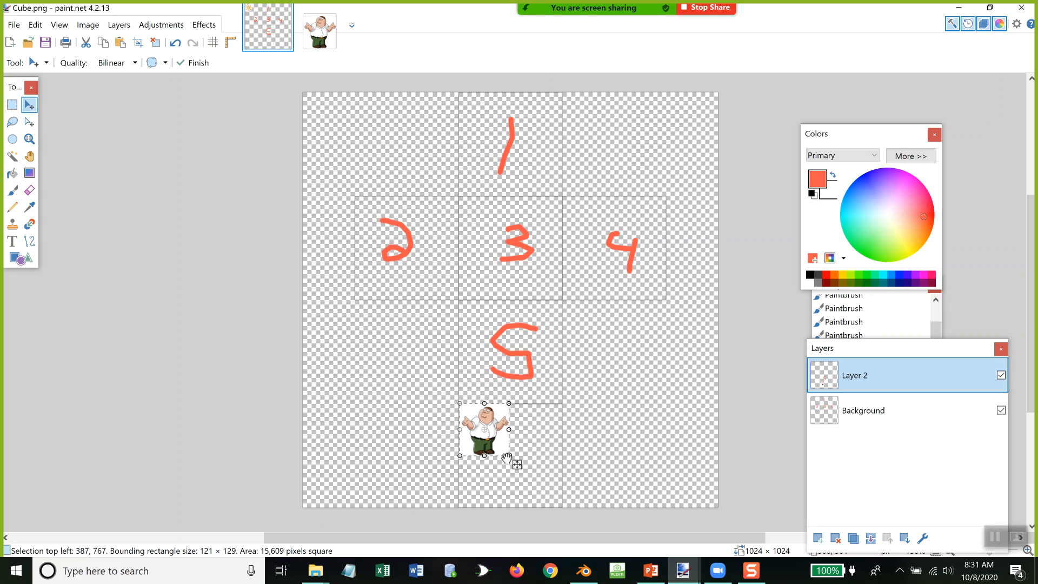
pyautogui.moveTo(508, 457); pyautogui.dragTo(563, 508)
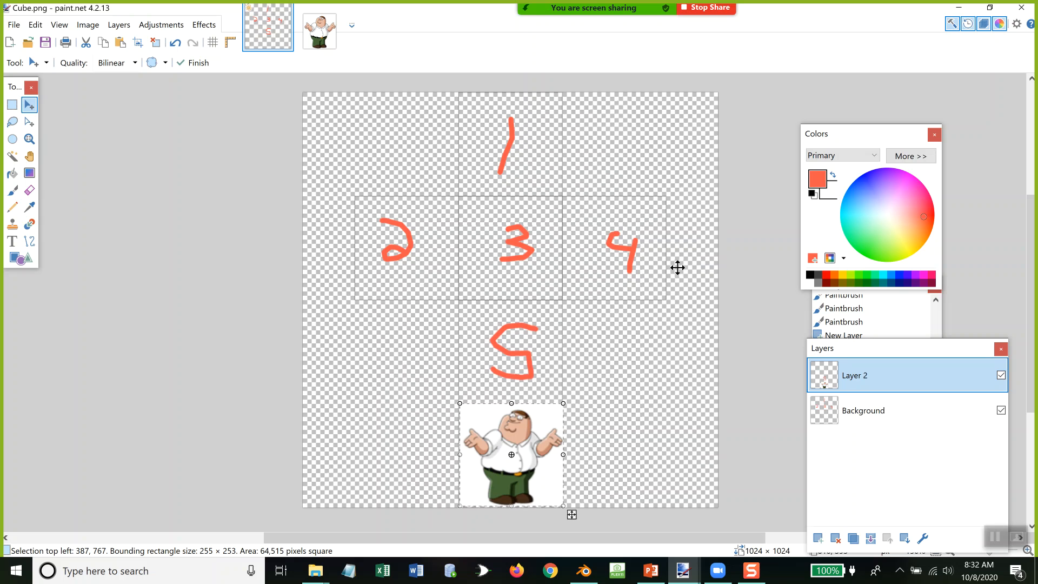
pyautogui.click(13, 25)
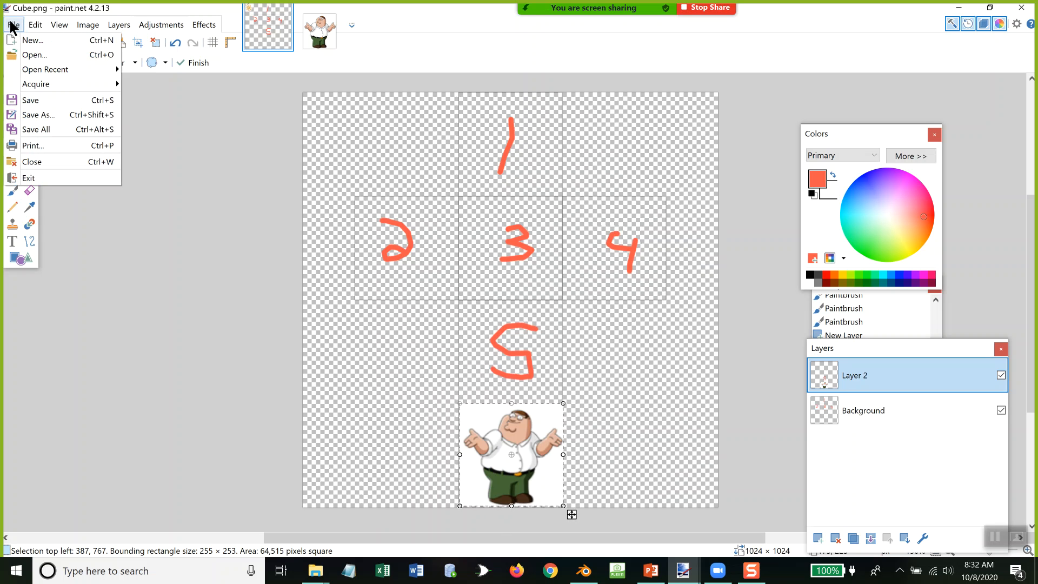
pyautogui.click(30, 100)
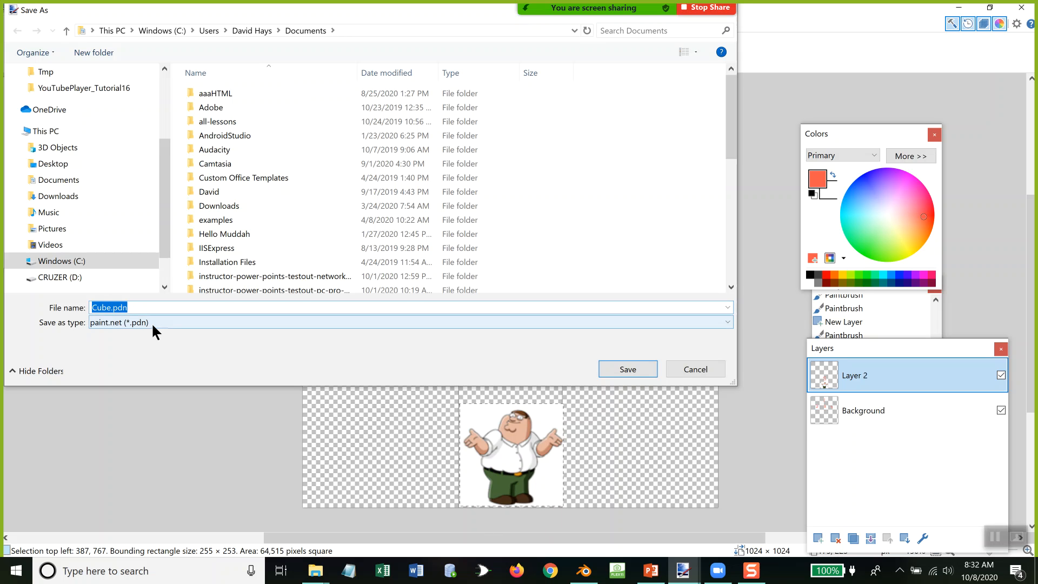
pyautogui.click(688, 363)
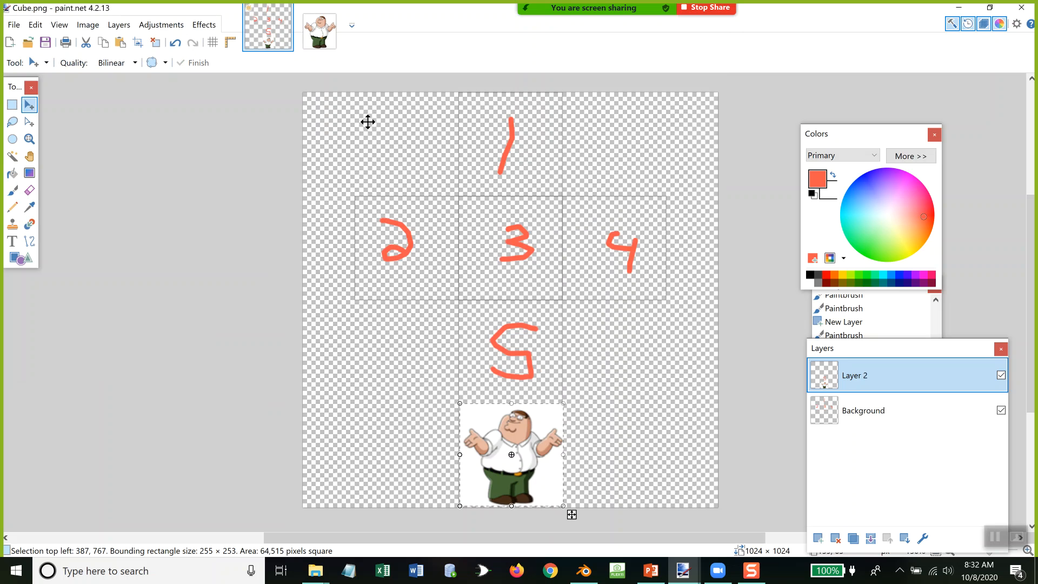
# Step: Save the image in PNG format as Cube.png in Documents, replacing the existing file and flattening the layers
pyautogui.click(16, 26)
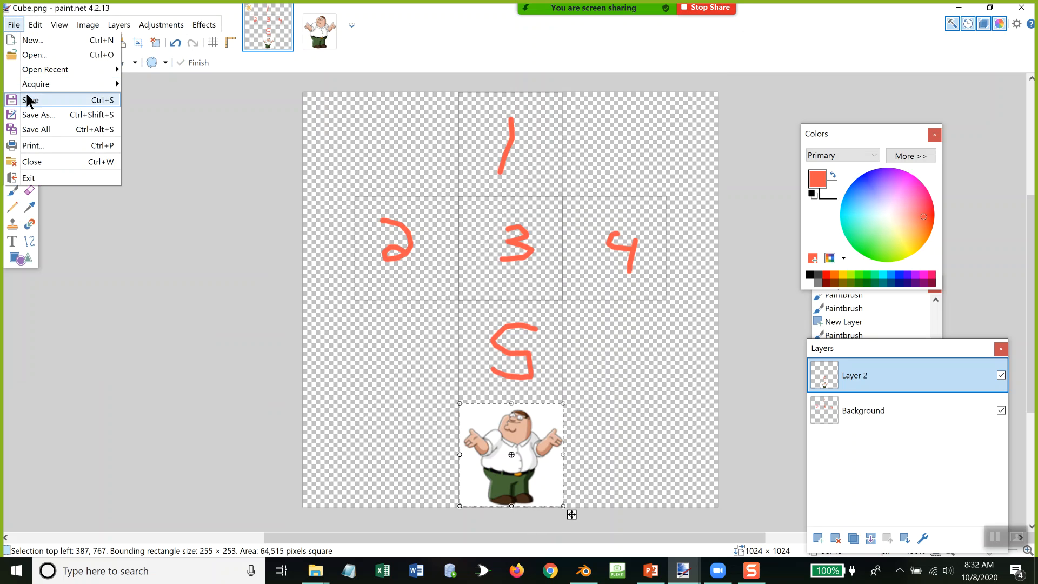
pyautogui.click(27, 100)
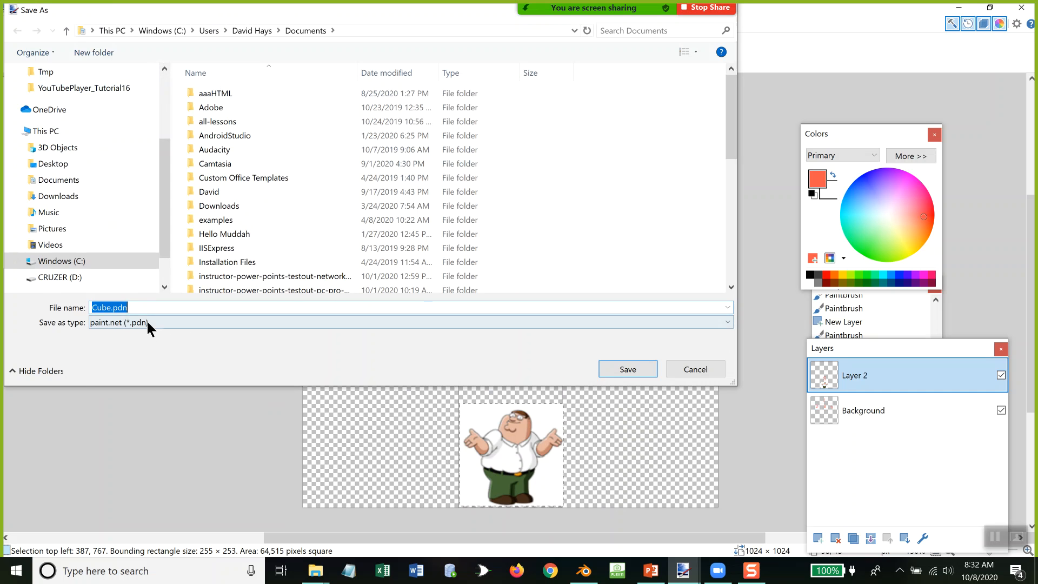
pyautogui.click(147, 324)
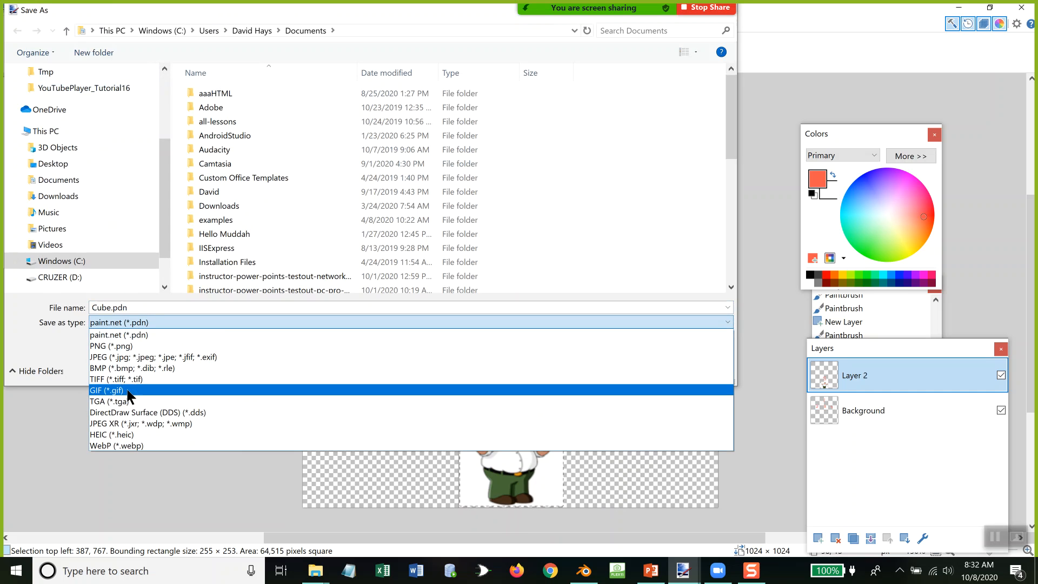
pyautogui.click(137, 348)
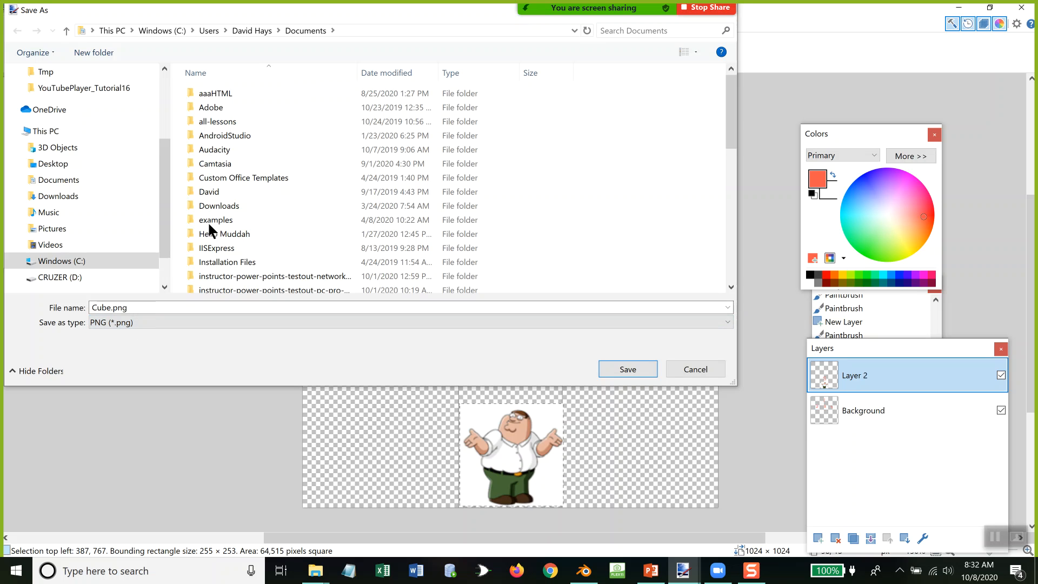
pyautogui.click(625, 367)
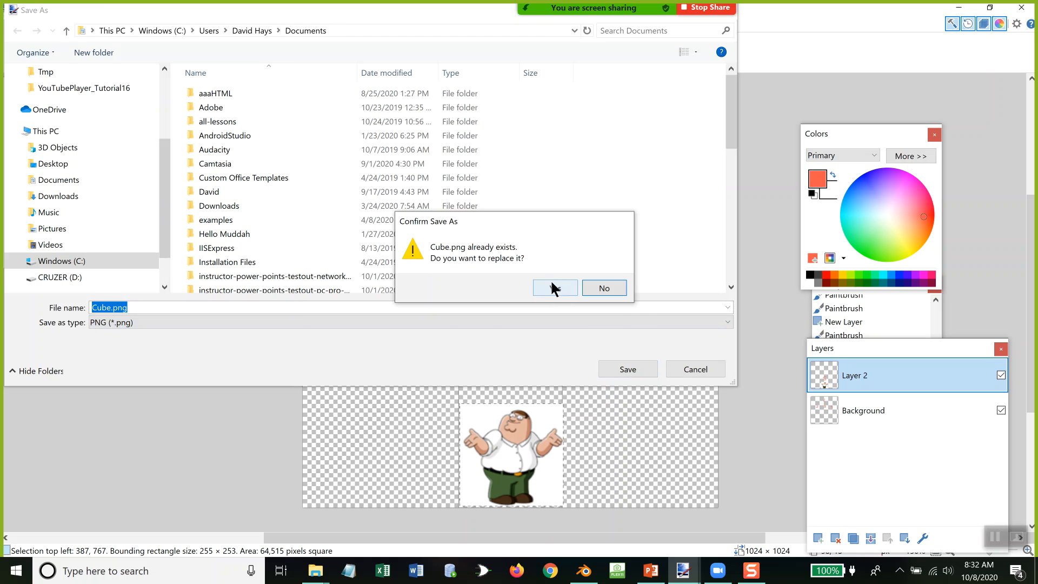
pyautogui.click(552, 288)
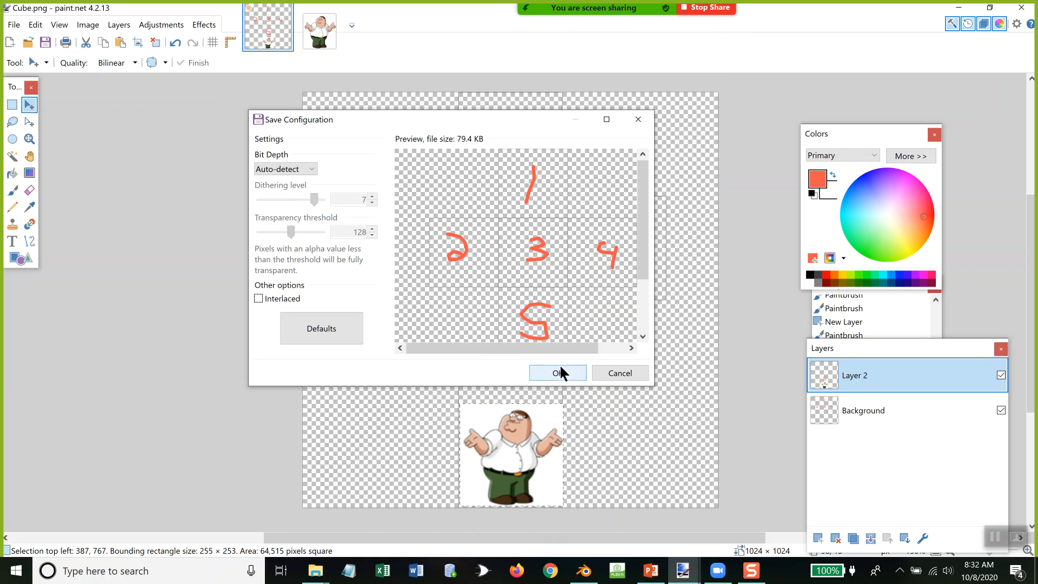
pyautogui.click(560, 369)
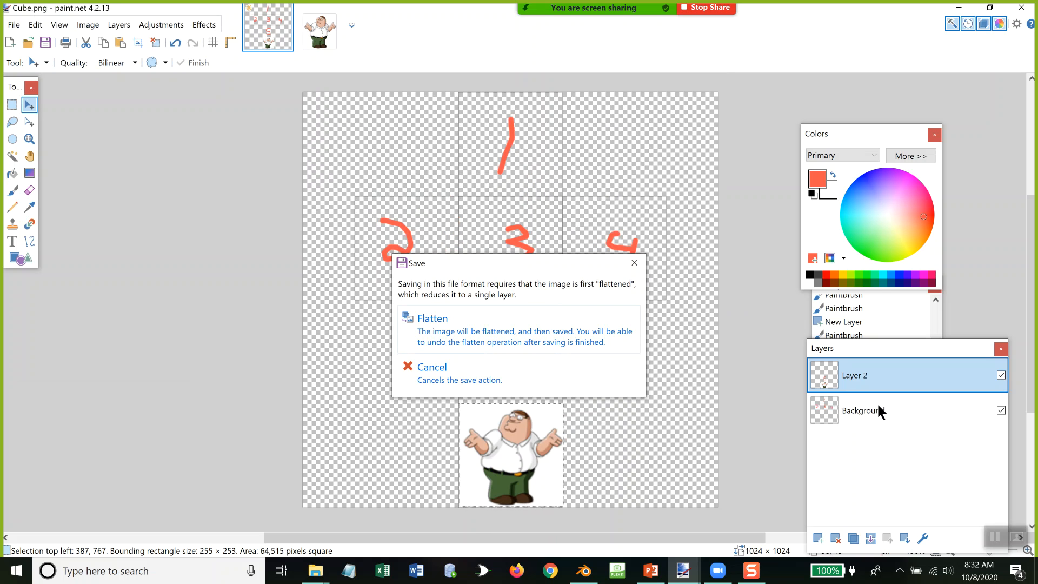
pyautogui.click(437, 336)
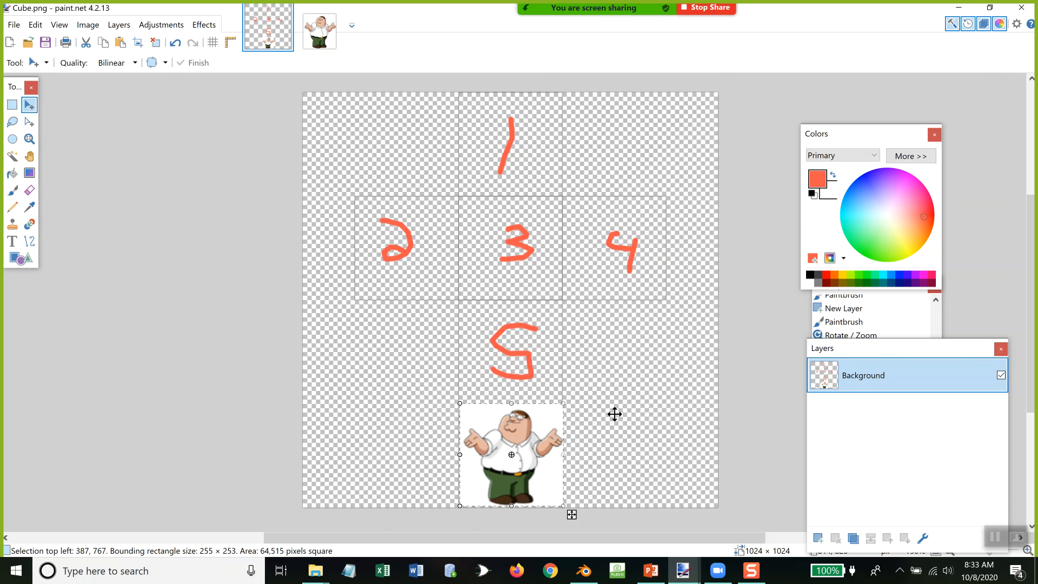
# Step: Switch to the PowerPoint presentation and read slides 11 to 14 on exporting the UV layout for external editing
pyautogui.click(651, 571)
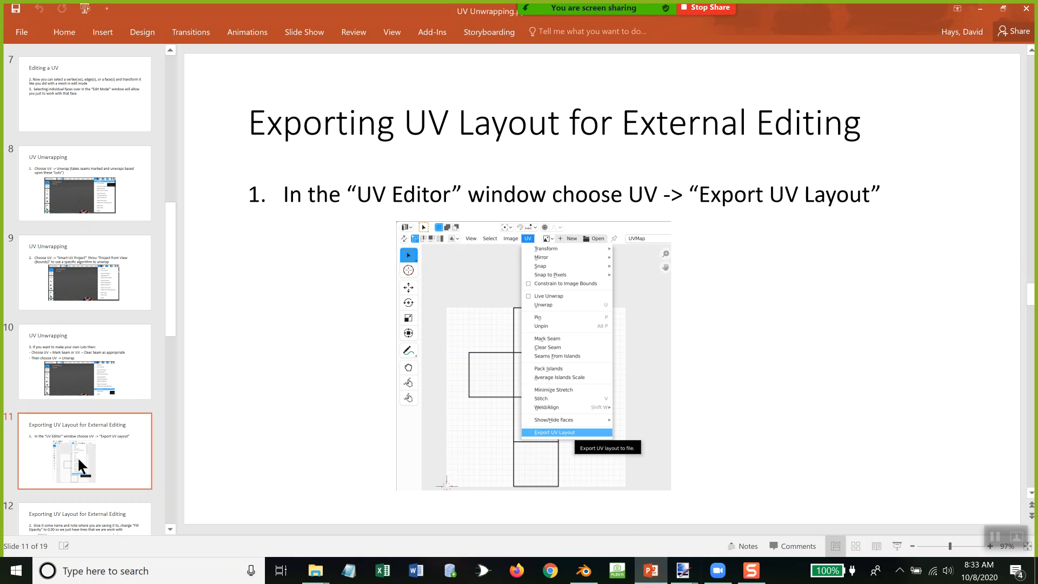
pyautogui.press('Down')
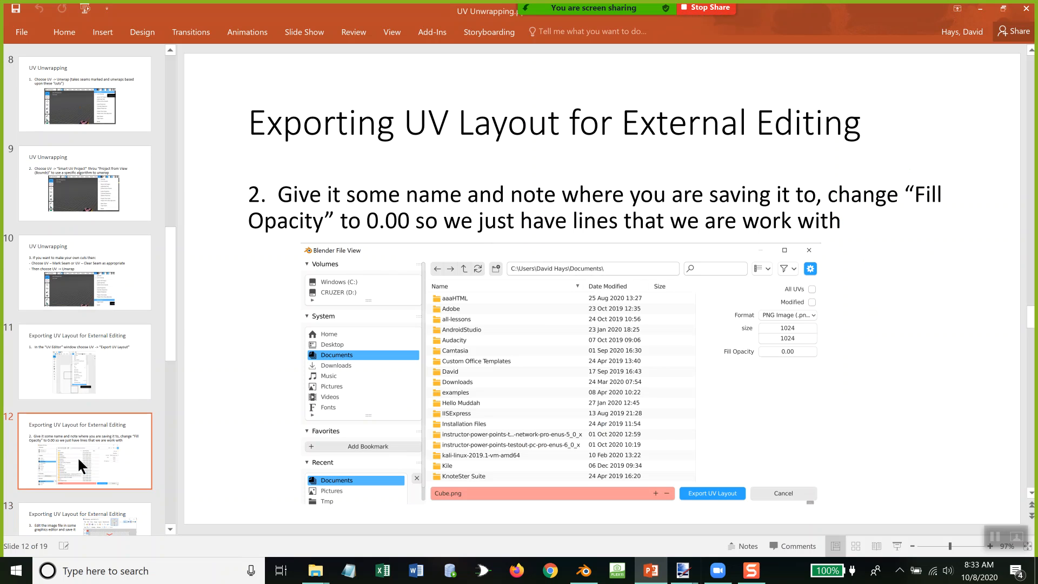
pyautogui.press('Down')
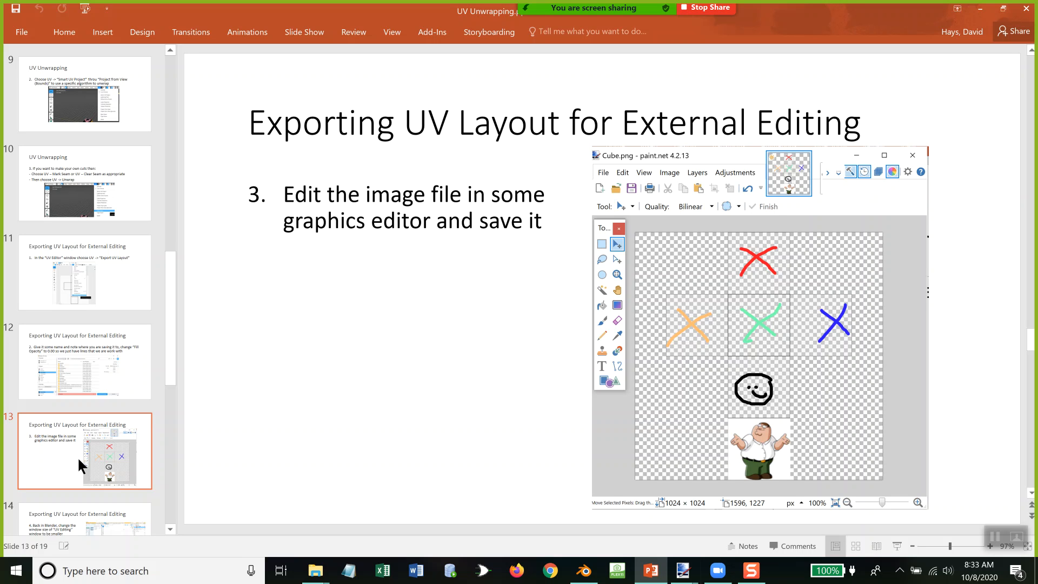
pyautogui.press('Down')
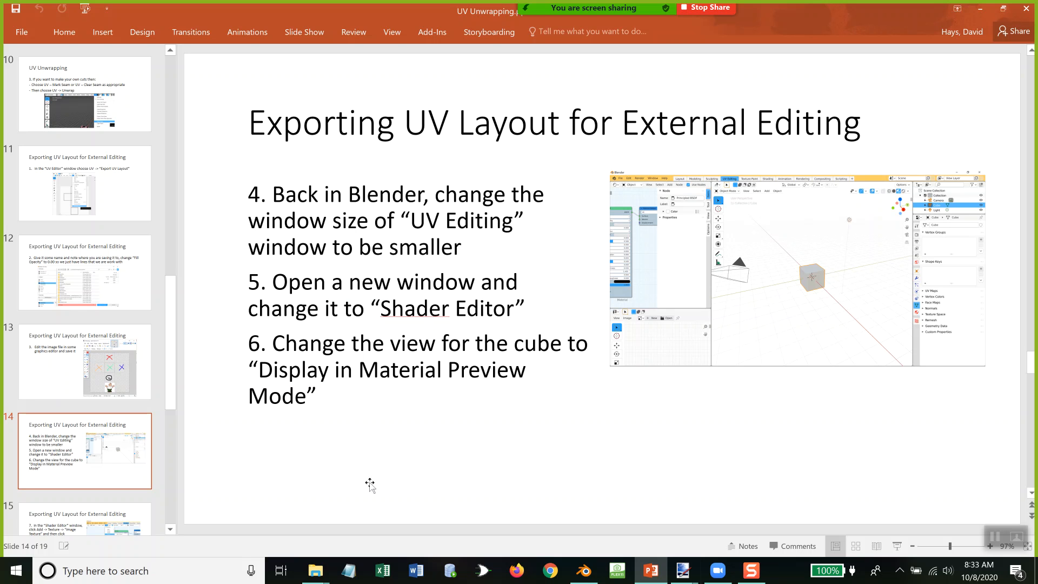
# Step: Switch to Blender, split the UV Editor into two stacked areas, and change the upper one to a Shader Editor
pyautogui.hotkey('alt', 'Tab')
pyautogui.hotkey('alt', 'Tab')
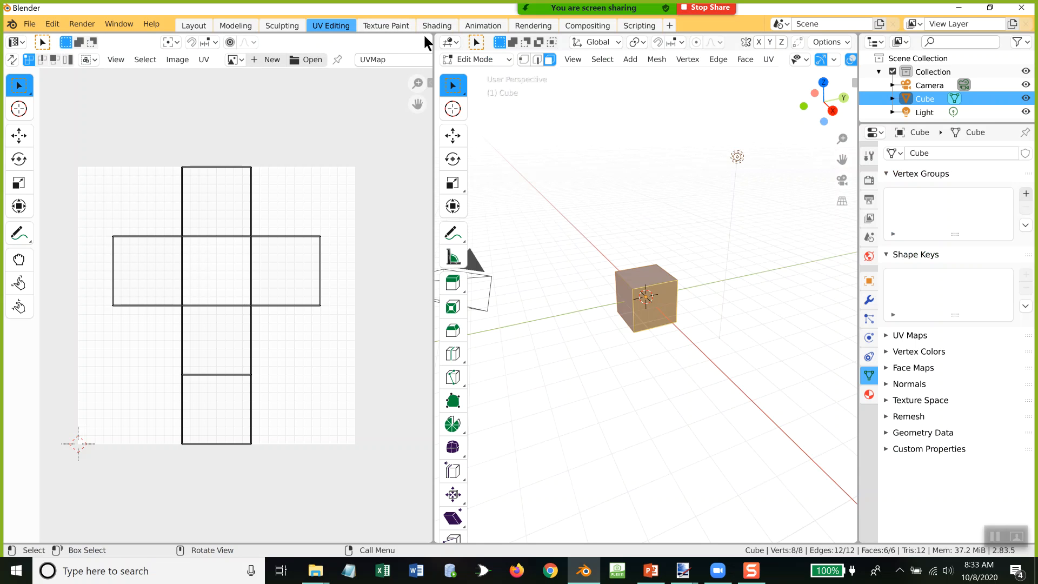
pyautogui.moveTo(429, 36); pyautogui.dragTo(424, 361)
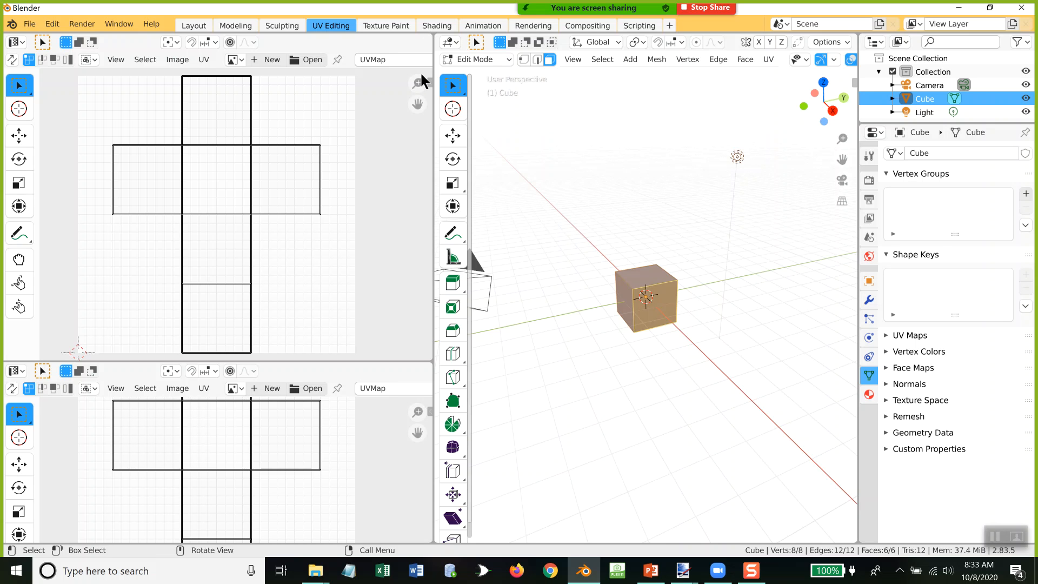
pyautogui.hotkey('alt', 'Tab')
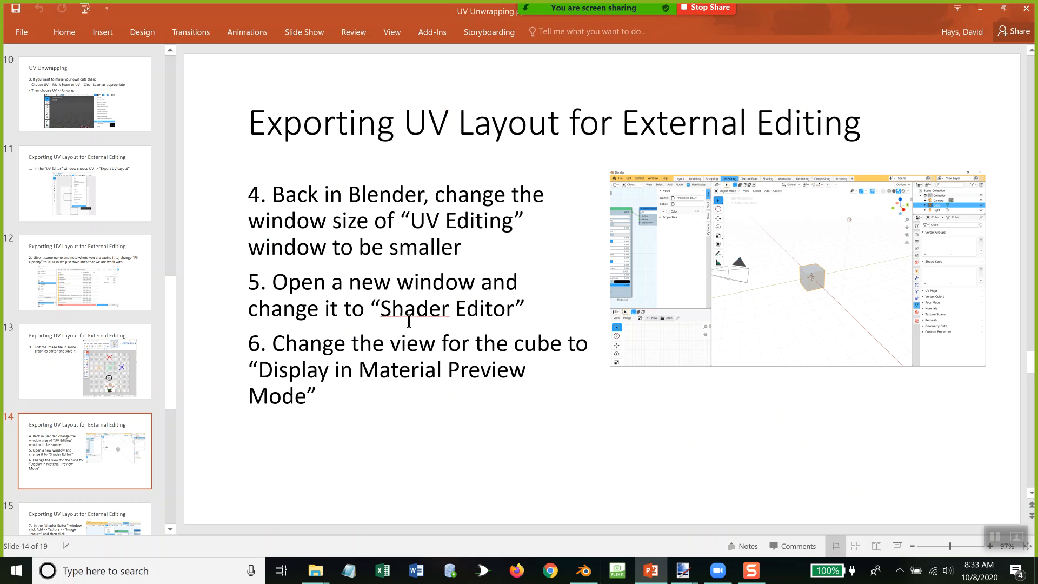
pyautogui.hotkey('alt', 'Tab')
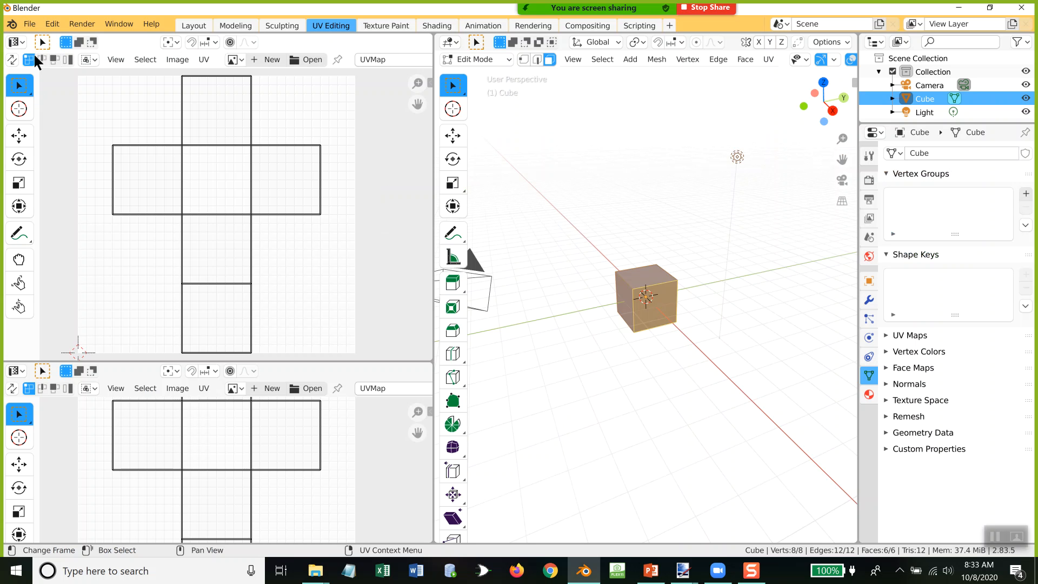
pyautogui.click(15, 42)
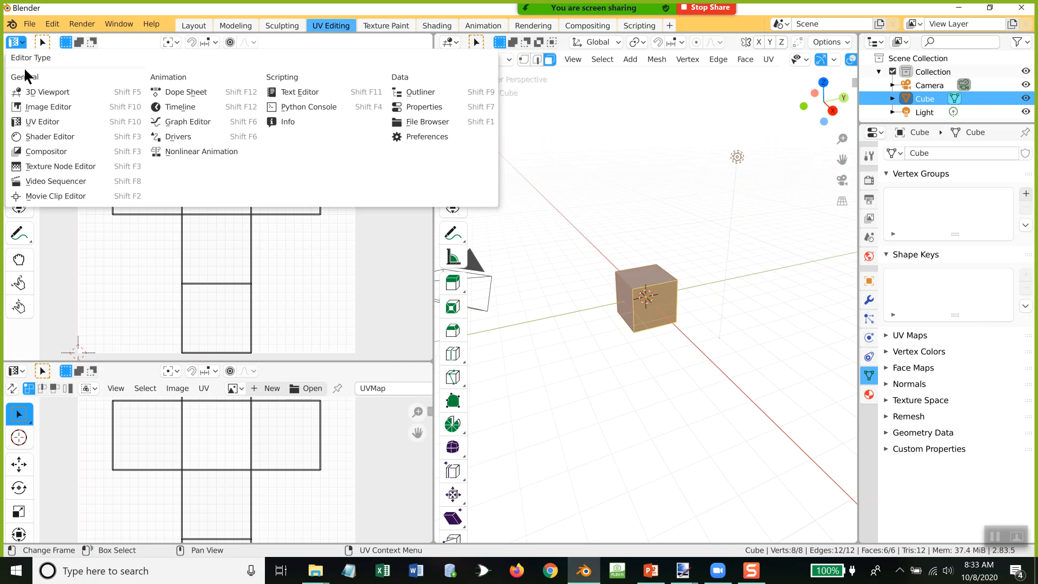
pyautogui.click(43, 136)
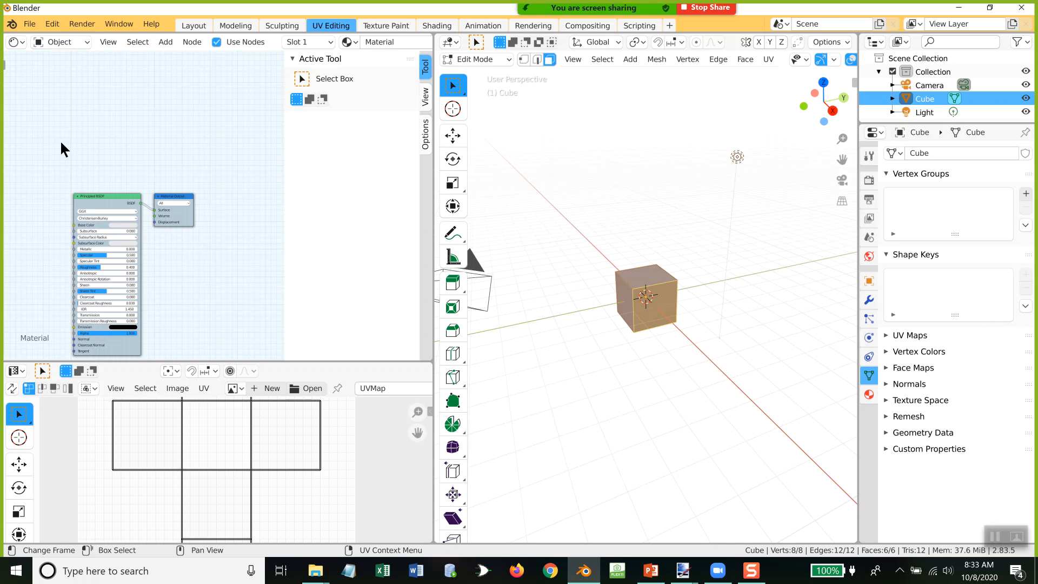
# Step: Widen the 3D Viewport to expose its shading modes and set the viewport shading to Material Preview
pyautogui.scroll(3, 209, 259)
pyautogui.scroll(1, 209, 256)
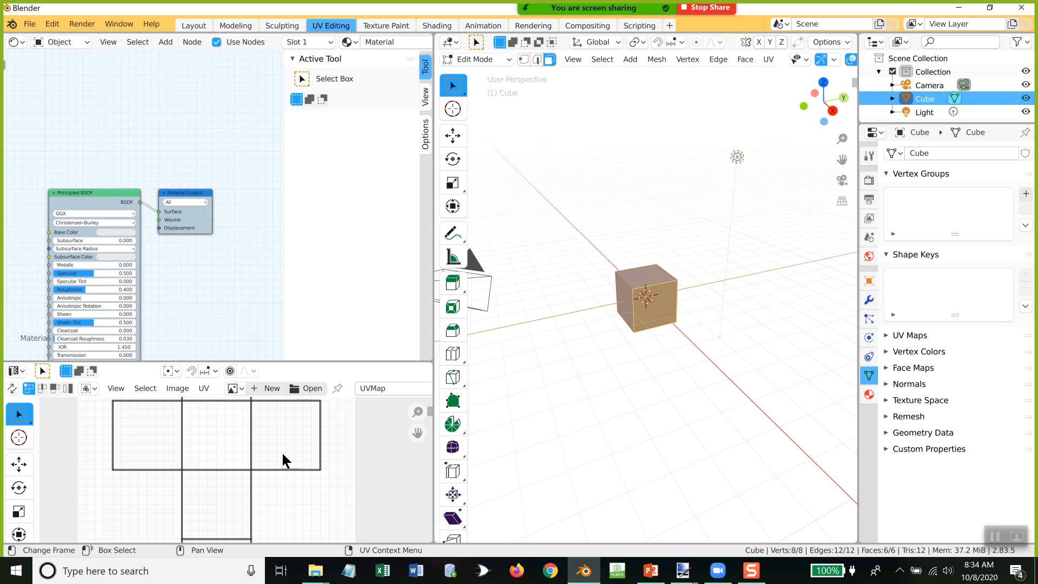
pyautogui.scroll(-6, 282, 461)
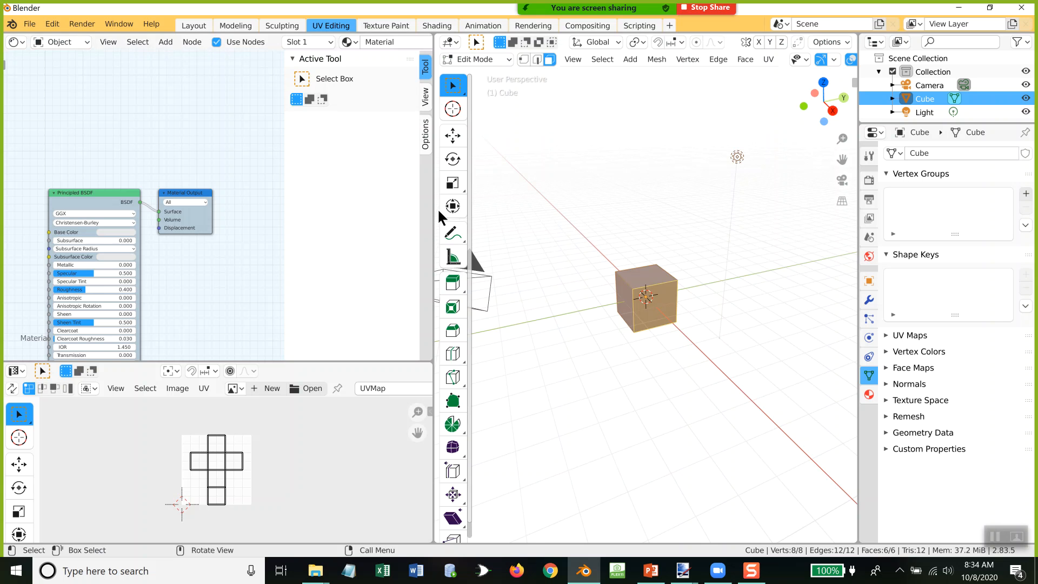
pyautogui.moveTo(433, 212); pyautogui.dragTo(336, 202)
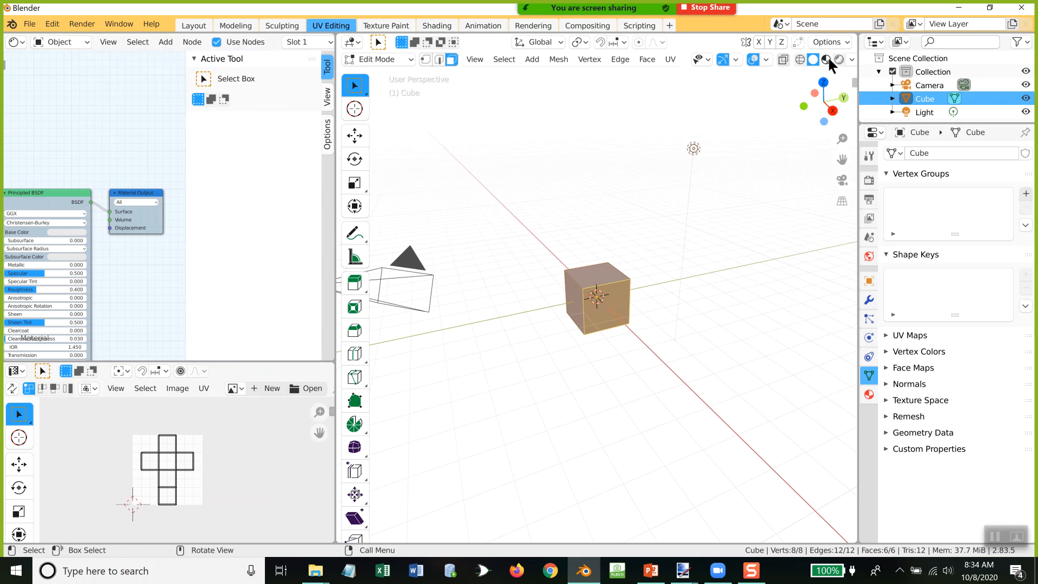
pyautogui.click(826, 59)
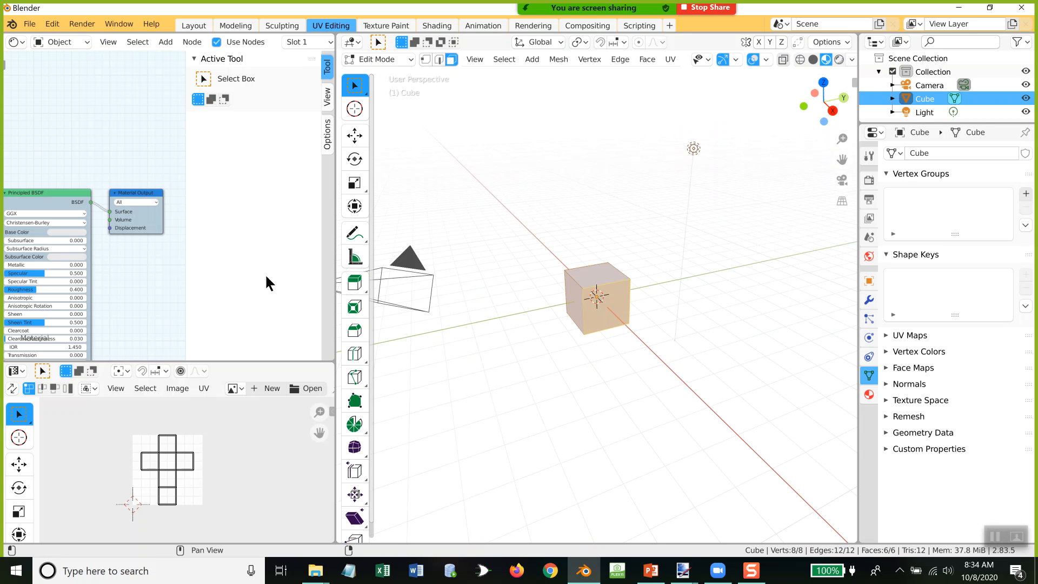
# Step: Widen the Shader Editor area to give its nodes more room, and return to the PowerPoint presentation
pyautogui.moveTo(334, 271); pyautogui.dragTo(567, 266)
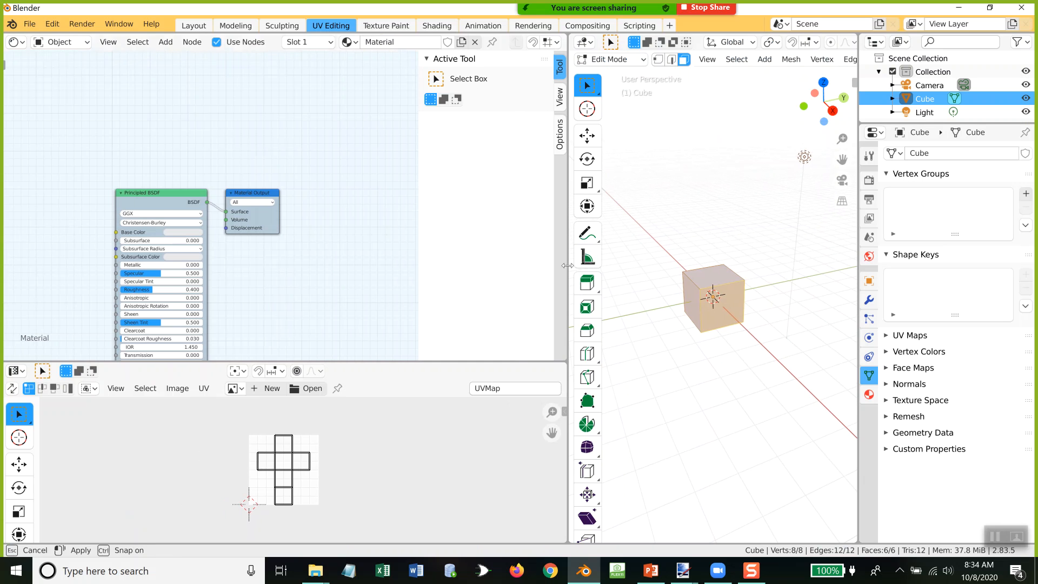
pyautogui.moveTo(339, 241); pyautogui.dragTo(385, 178, button='middle')
pyautogui.scroll(2, 381, 179)
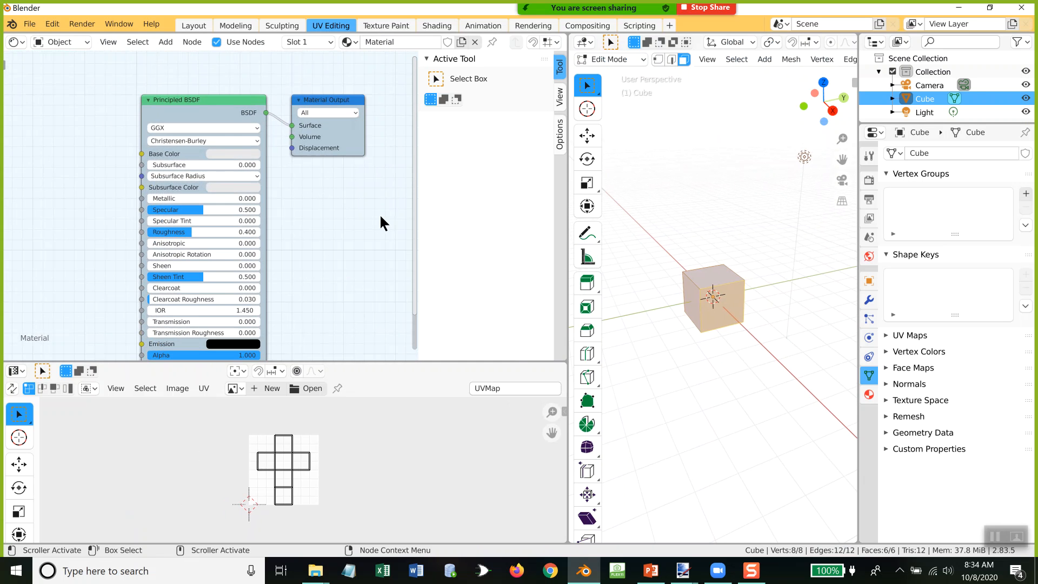
pyautogui.hotkey('alt', 'Tab')
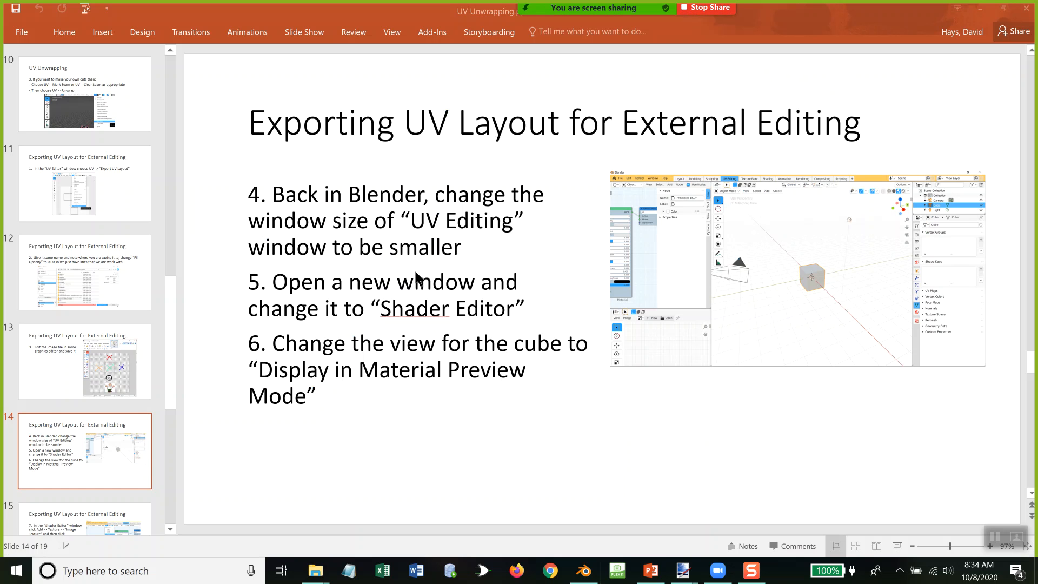
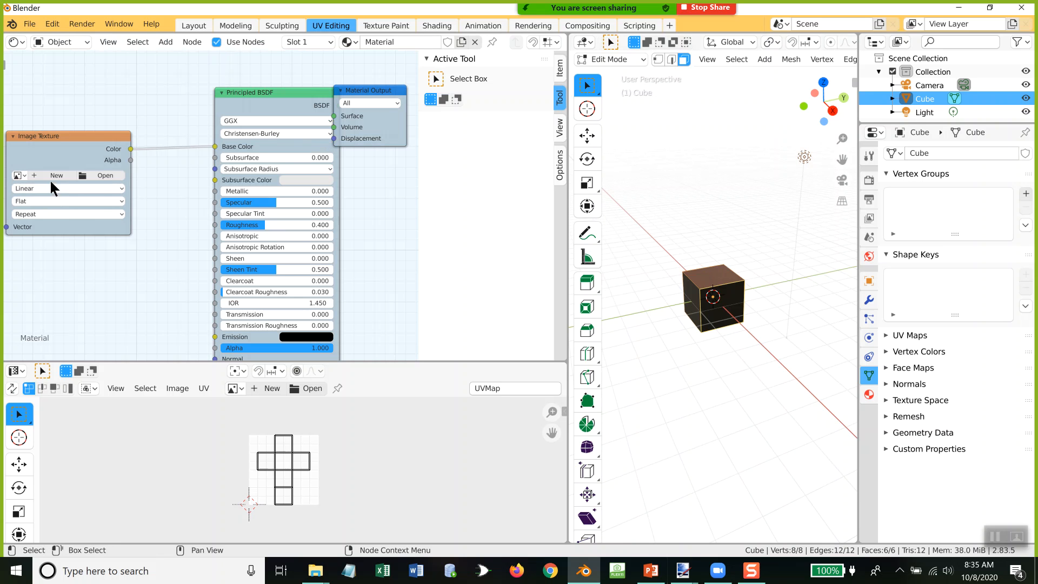
# Step: Switch to the PowerPoint presentation, read slide 17 on opening the texture file, and return to Blender
pyautogui.hotkey('alt', 'Tab')
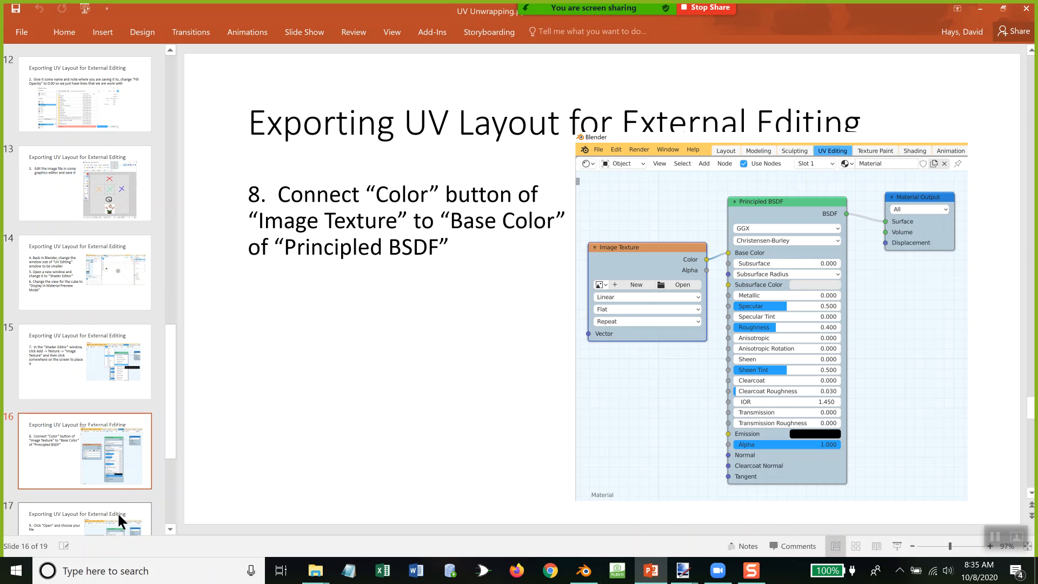
pyautogui.click(118, 511)
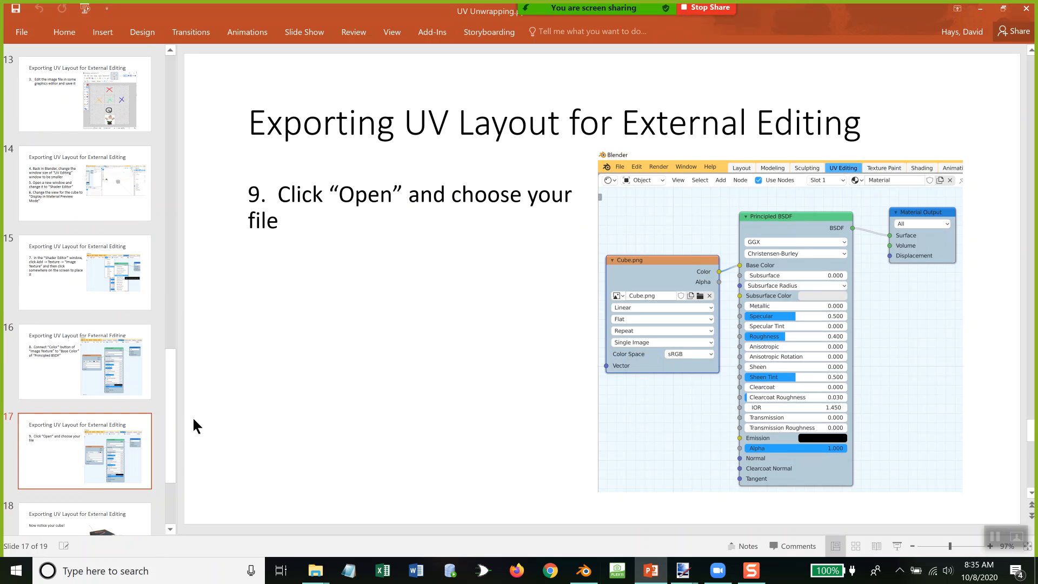
pyautogui.hotkey('alt', 'Tab')
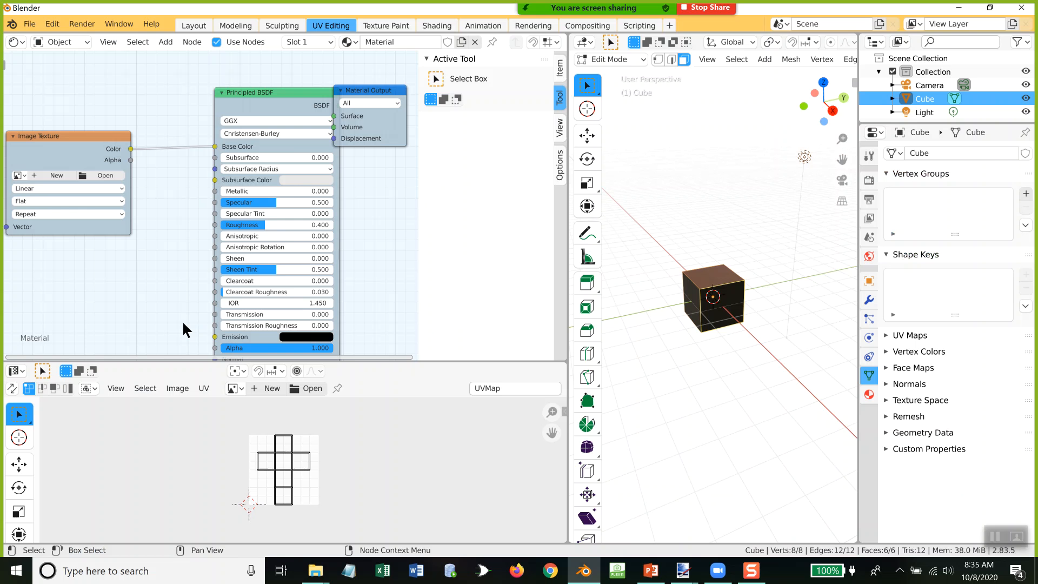
# Step: Load Cube.png from the Documents folder into the Image Texture node
pyautogui.click(101, 176)
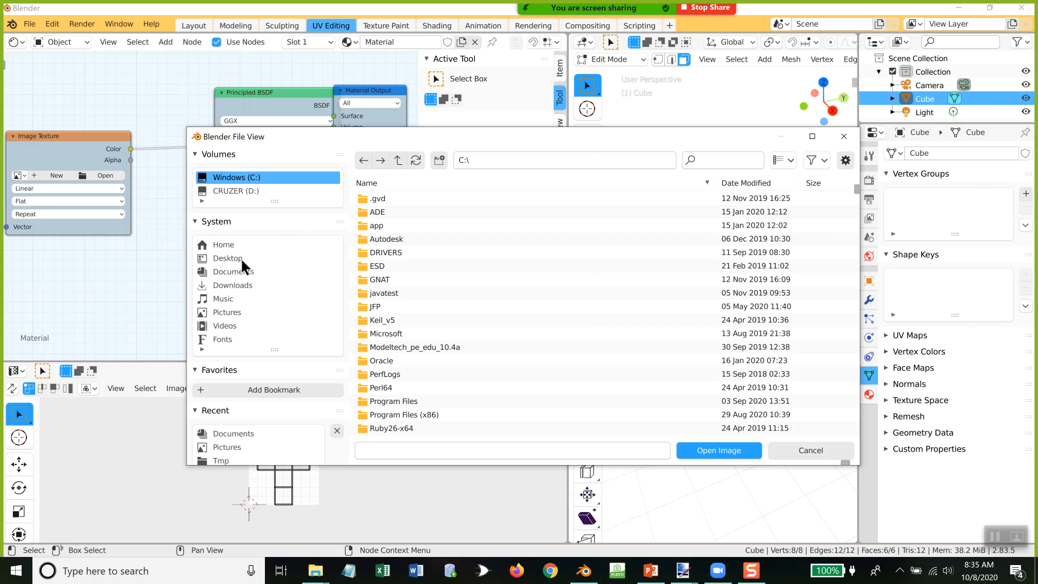
pyautogui.click(227, 271)
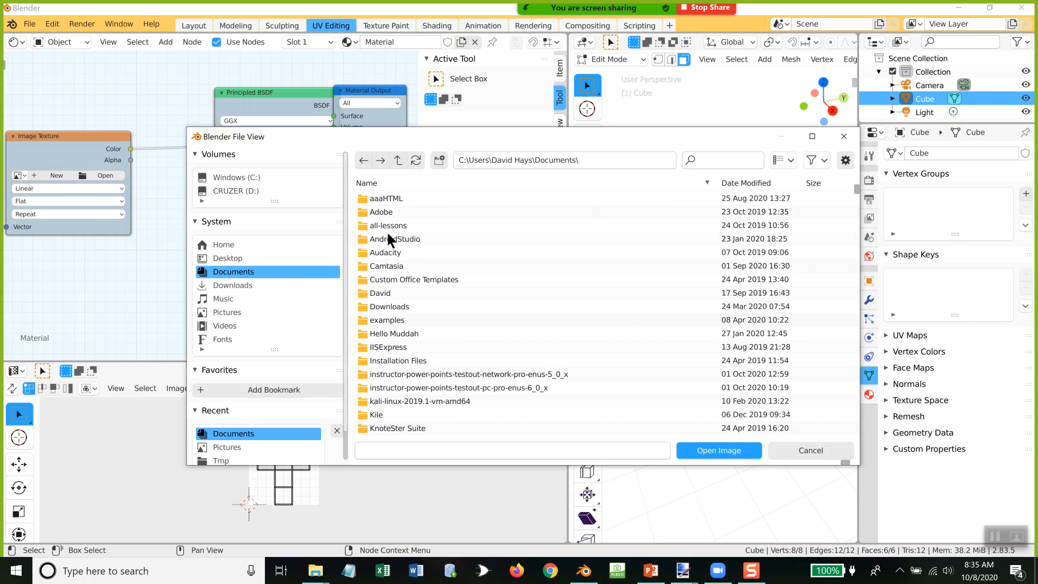
pyautogui.scroll(-5, 856, 260)
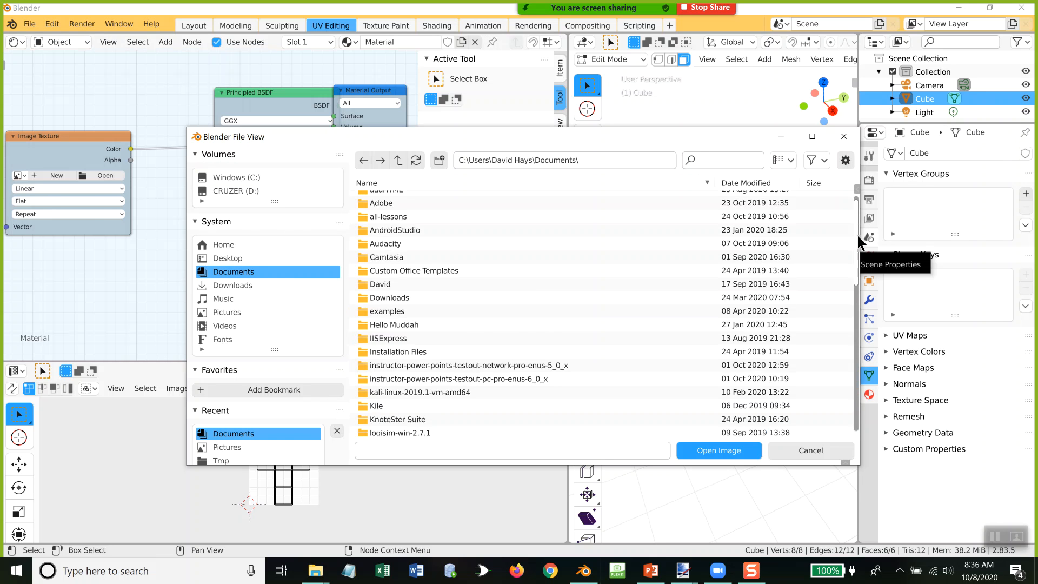
pyautogui.moveTo(858, 302); pyautogui.dragTo(846, 401)
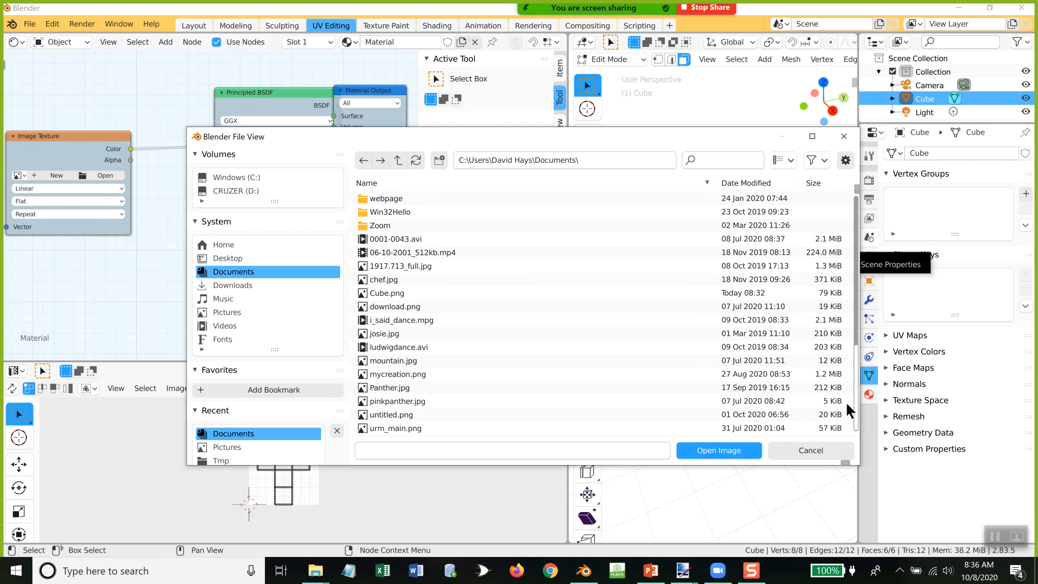
pyautogui.doubleClick(388, 292)
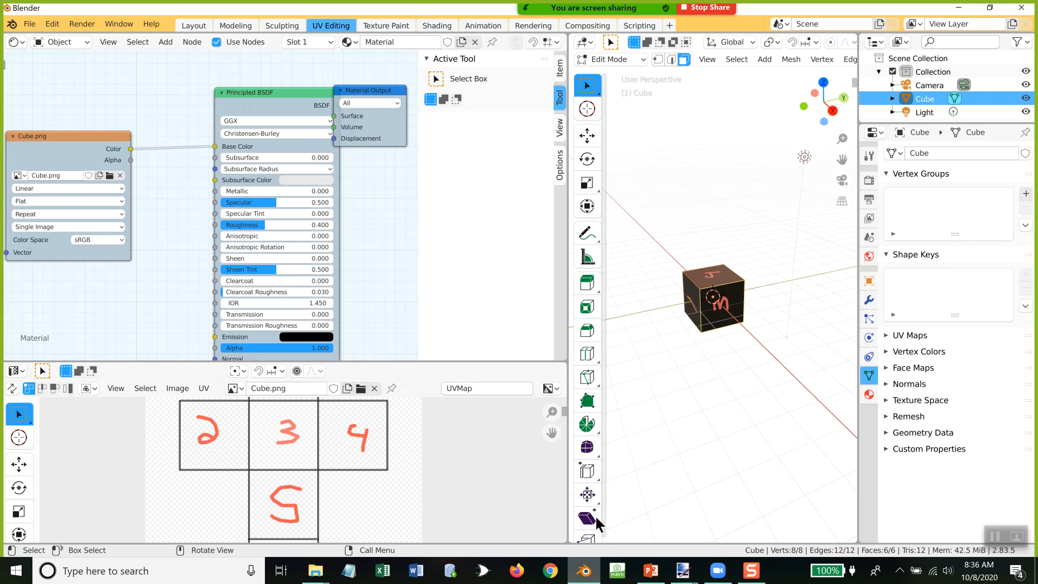
# Step: Inspect the textured cube's faces up close and compare them with the example on slide 18 of the PowerPoint presentation, returning to Blender
pyautogui.moveTo(681, 351); pyautogui.dragTo(844, 262, button='middle')
pyautogui.scroll(4, 752, 388)
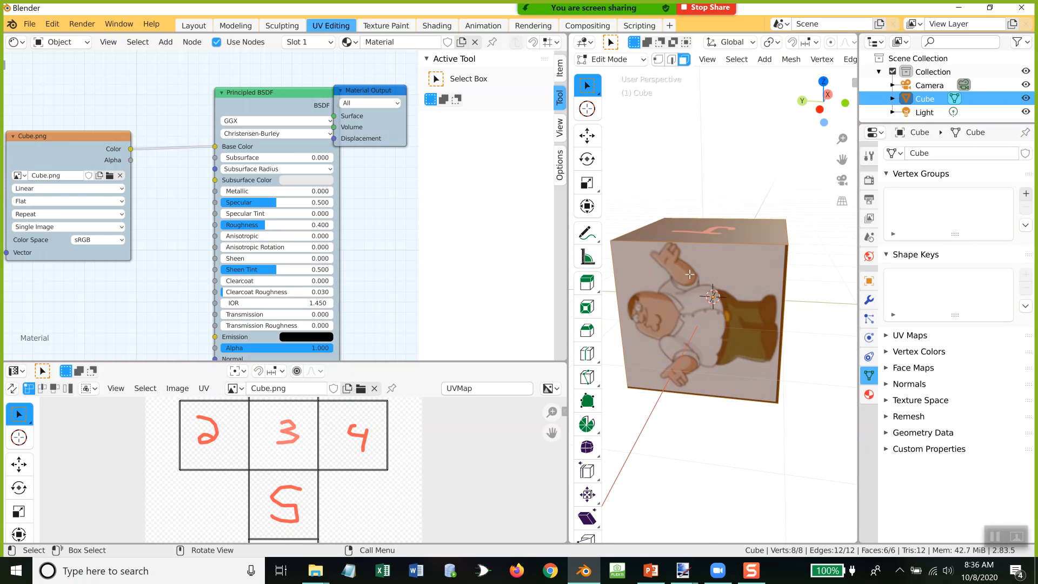
pyautogui.hotkey('alt', 'Tab')
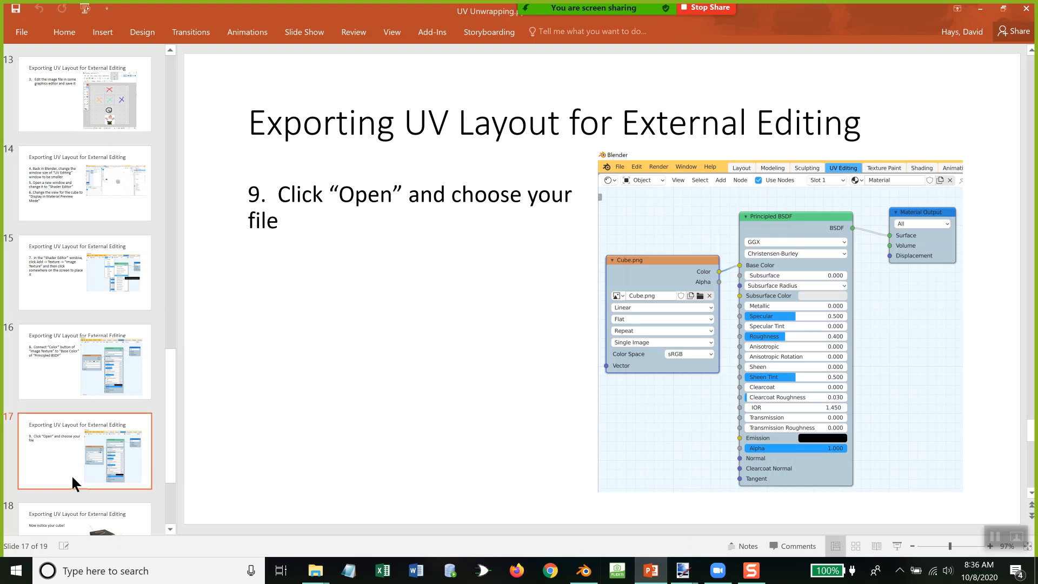
pyautogui.click(66, 517)
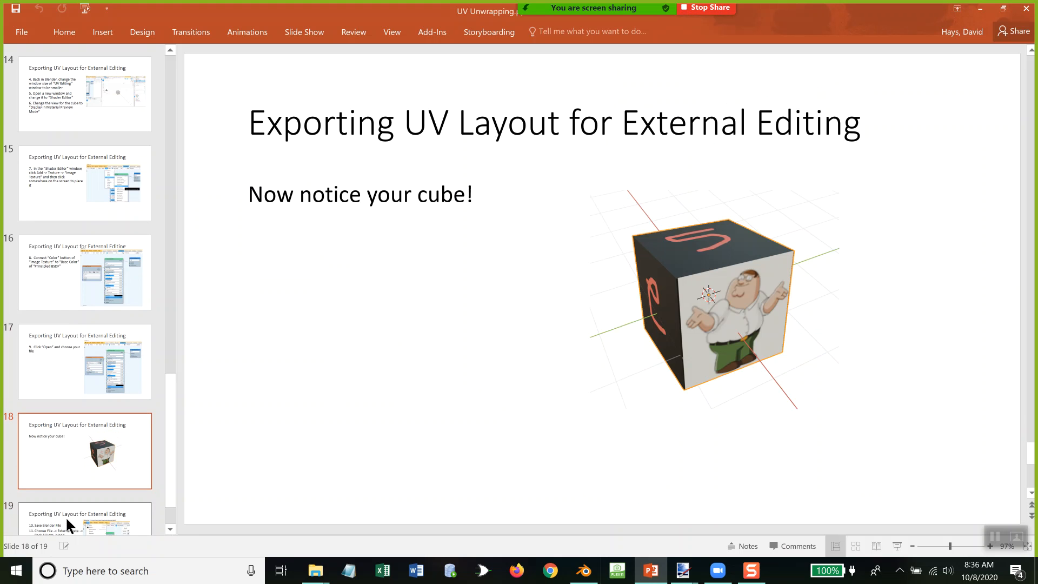
pyautogui.hotkey('alt', 'Tab')
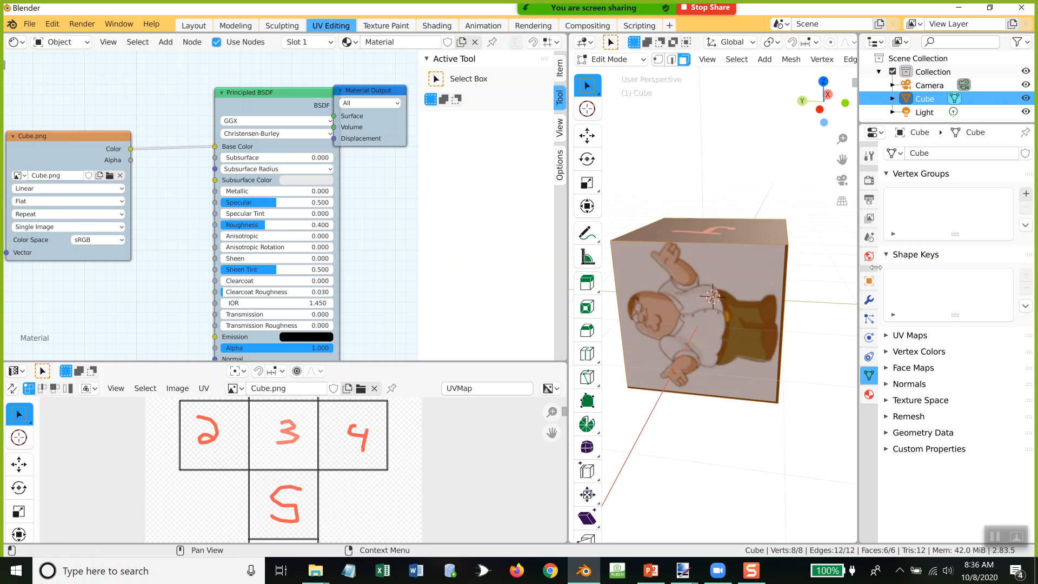
# Step: Display the cube's material properties and examine its picture face from another angle
pyautogui.click(870, 395)
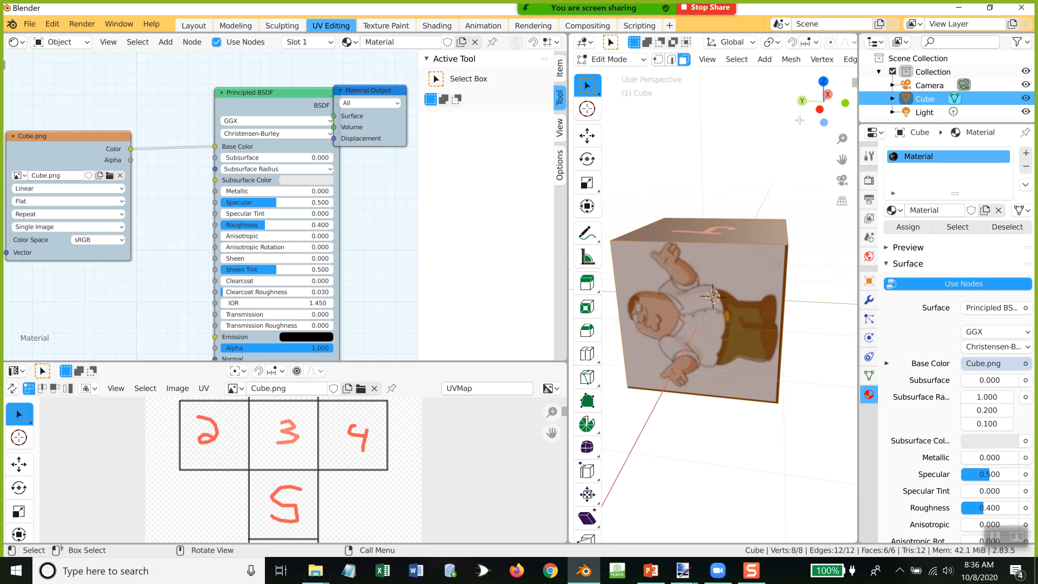
pyautogui.moveTo(717, 186); pyautogui.dragTo(756, 172, button='middle')
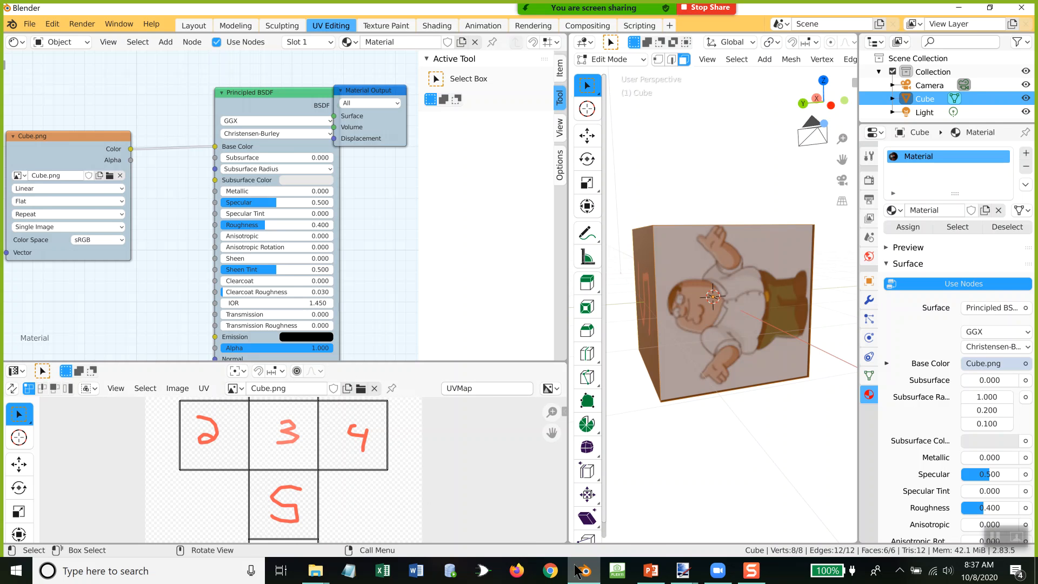
pyautogui.moveTo(578, 571)
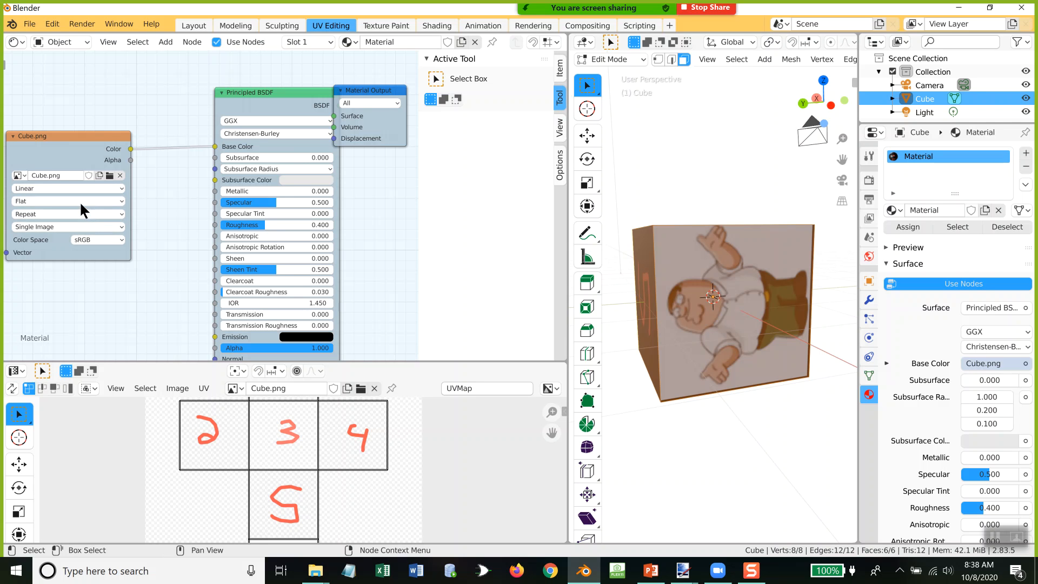
# Step: Review the projection options of the Cube.png texture node, leaving it on Flat
pyautogui.click(121, 201)
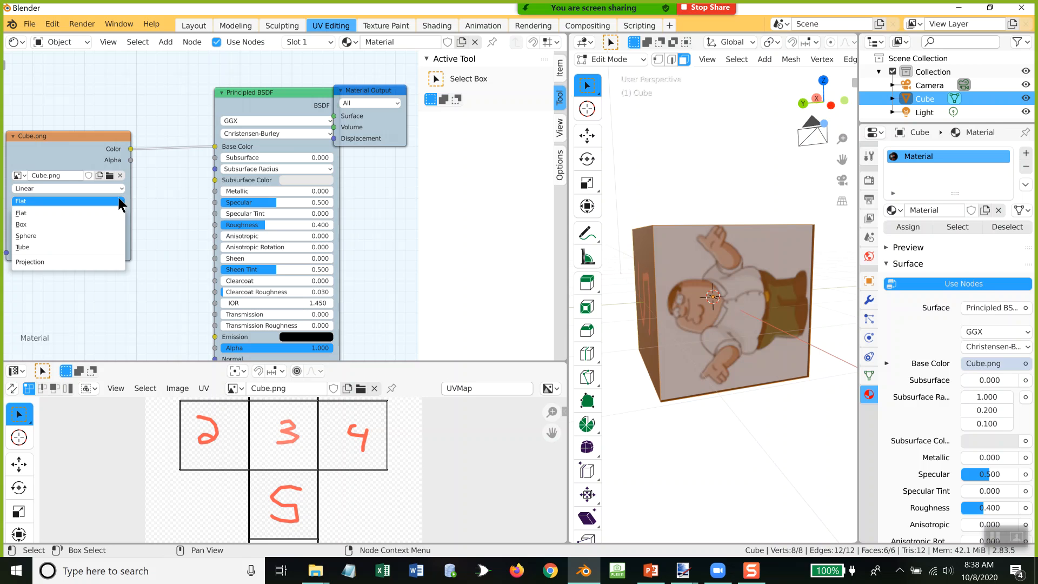
pyautogui.click(119, 200)
pyautogui.click(78, 215)
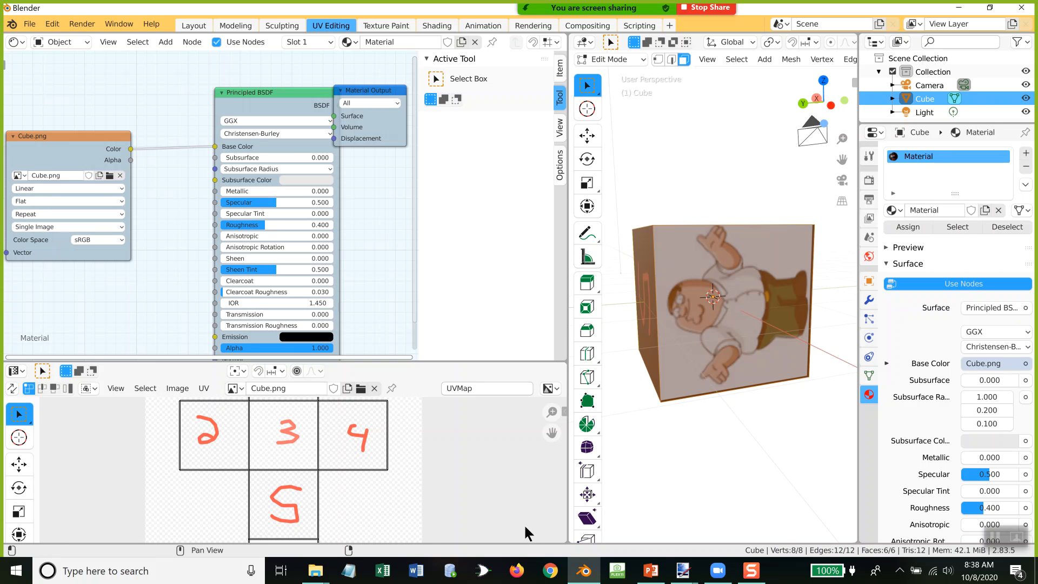
# Step: Switch to the PowerPoint presentation, read slide 19 on saving and packing external data, and return to Blender
pyautogui.click(651, 570)
pyautogui.click(112, 514)
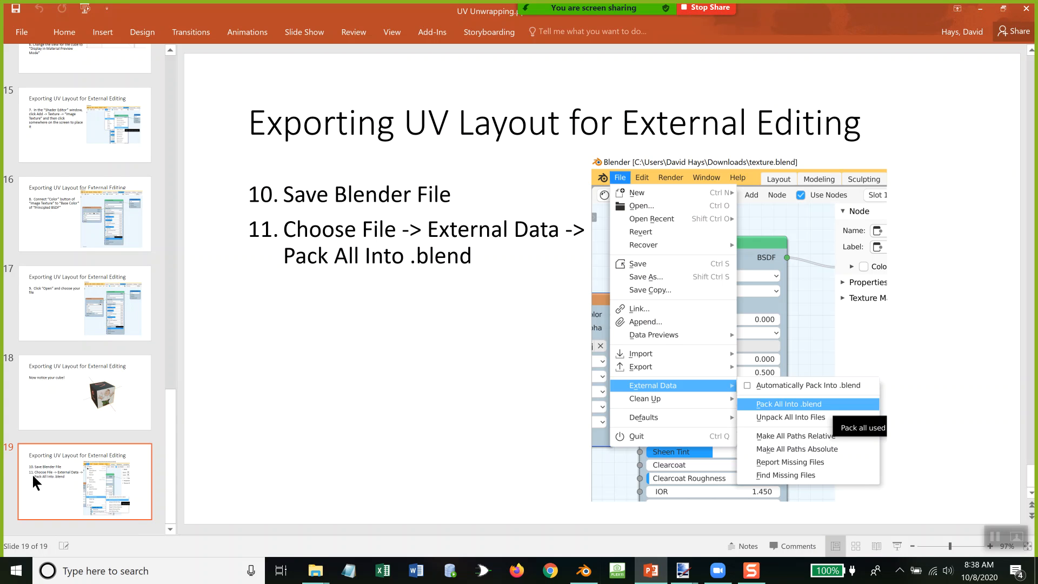
pyautogui.hotkey('alt', 'Tab')
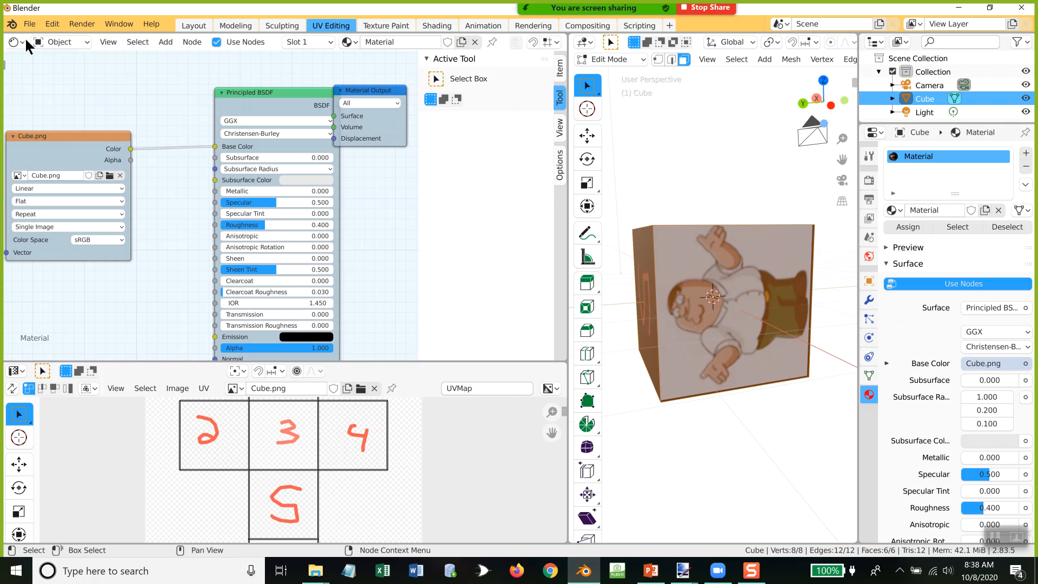
# Step: Save the Blender file as untitled.blend in the Downloads folder
pyautogui.click(30, 24)
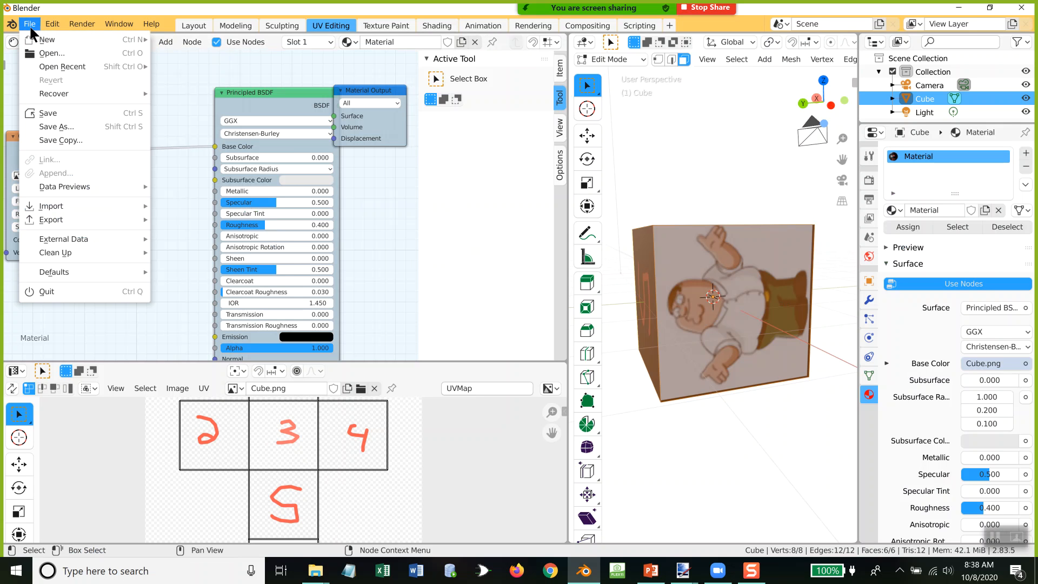
pyautogui.click(46, 114)
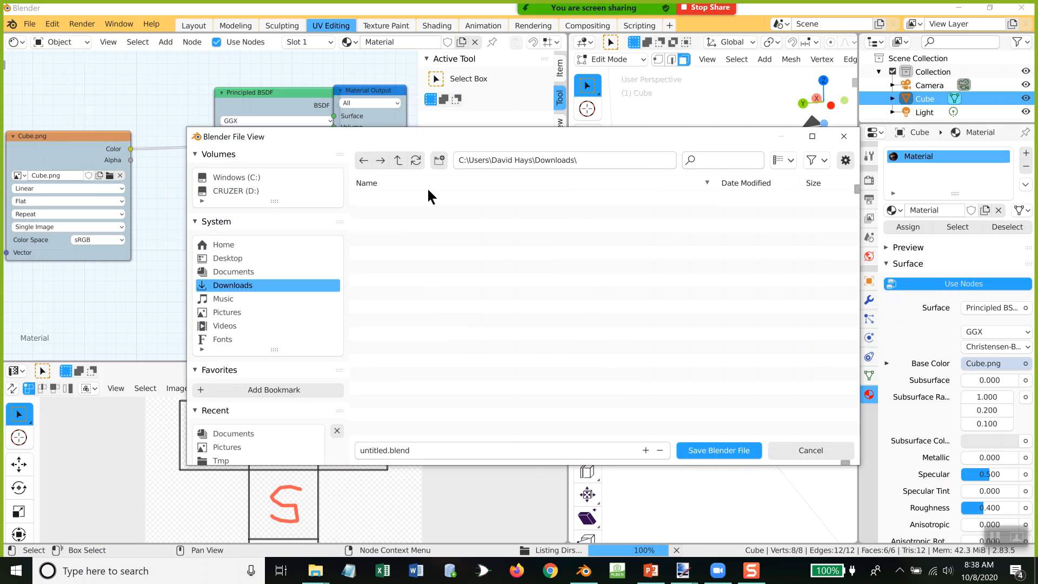
pyautogui.click(723, 450)
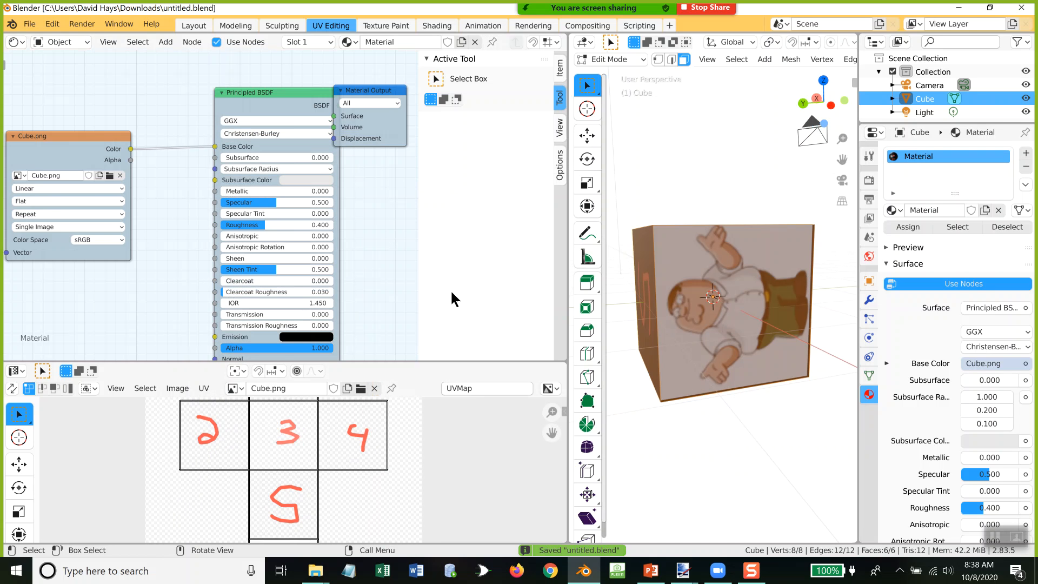
# Step: Pack all used external files into the .blend file
pyautogui.click(22, 22)
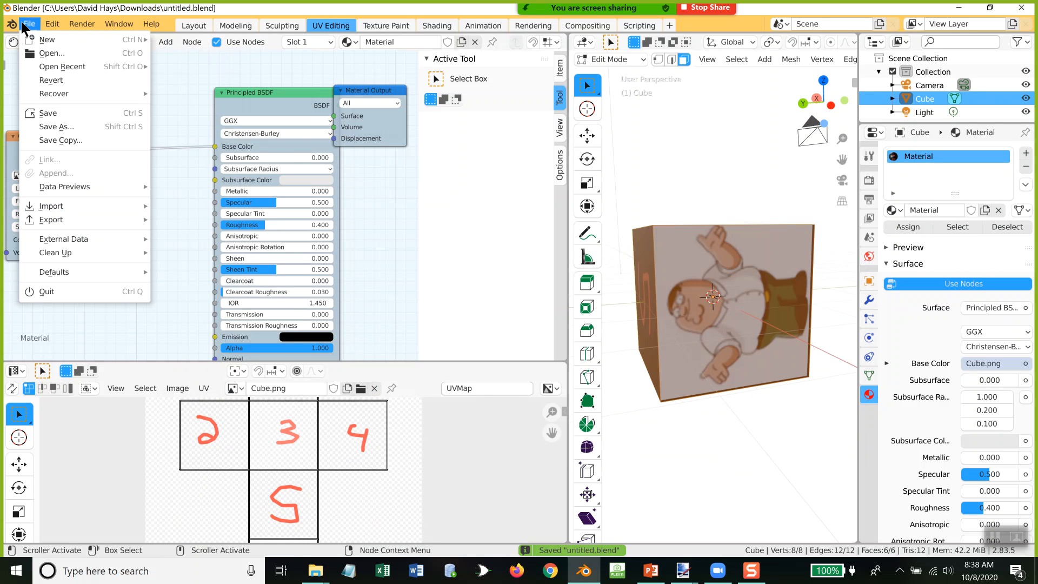
pyautogui.moveTo(79, 238)
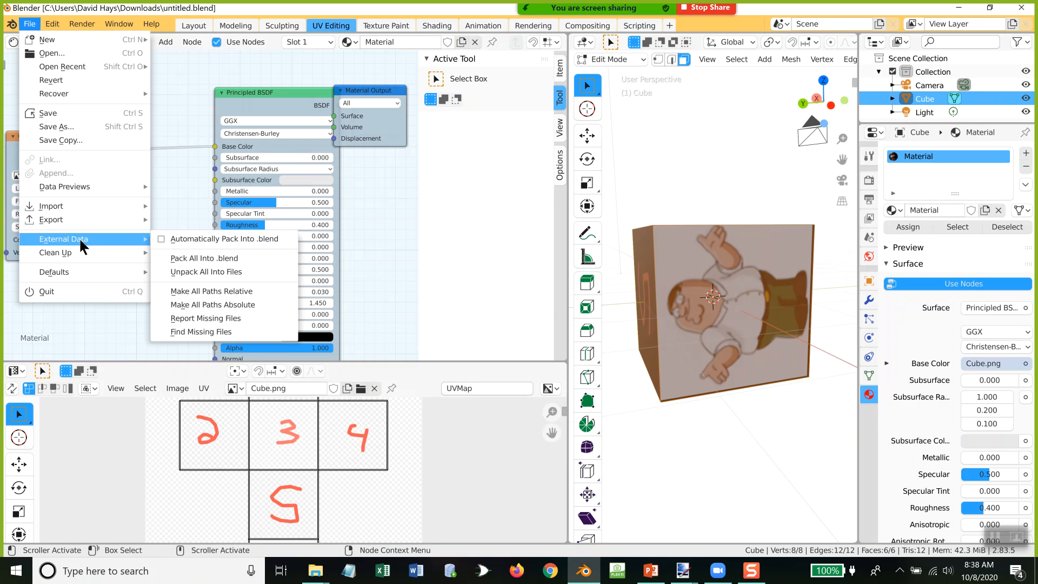
pyautogui.click(213, 259)
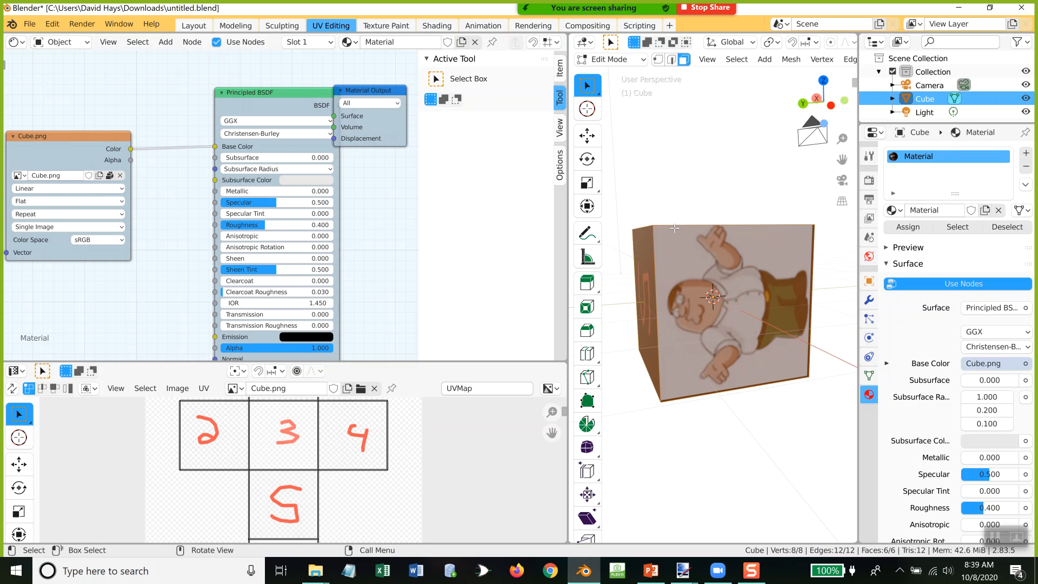
# Step: Change to the Animation workspace and set its main 3D viewport's shading to Material Preview
pyautogui.moveTo(683, 275)
pyautogui.mouseDown(button='middle')
pyautogui.moveTo(729, 222)
pyautogui.moveTo(804, 181)
pyautogui.moveTo(639, 230)
pyautogui.mouseUp(button='middle')
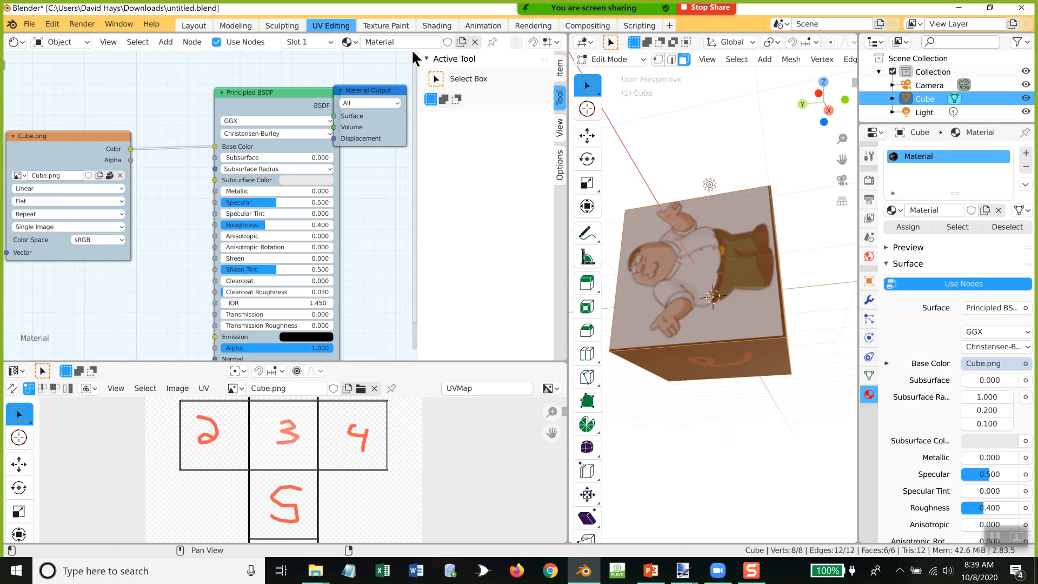
pyautogui.click(470, 24)
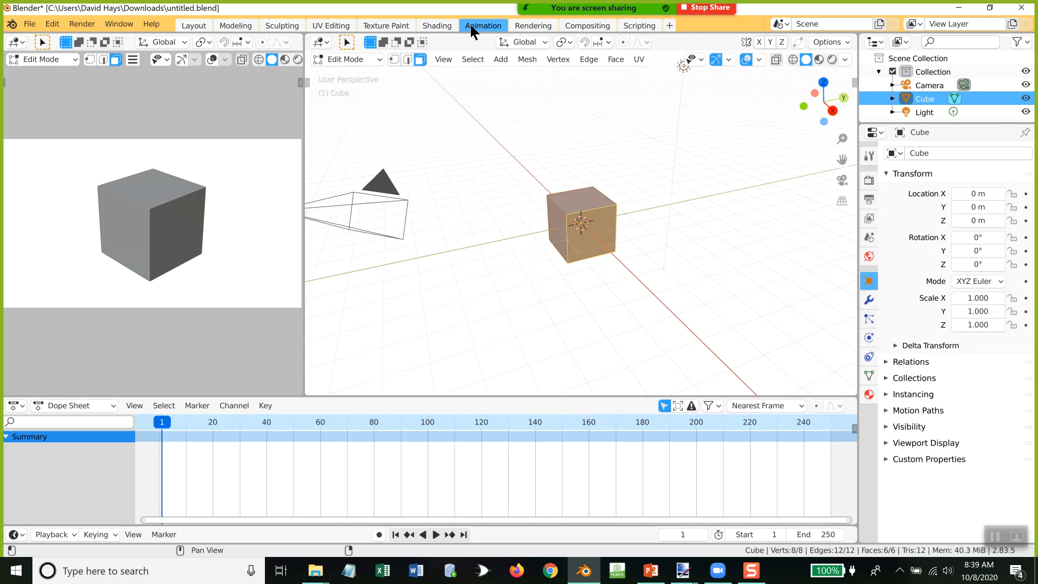
pyautogui.click(819, 59)
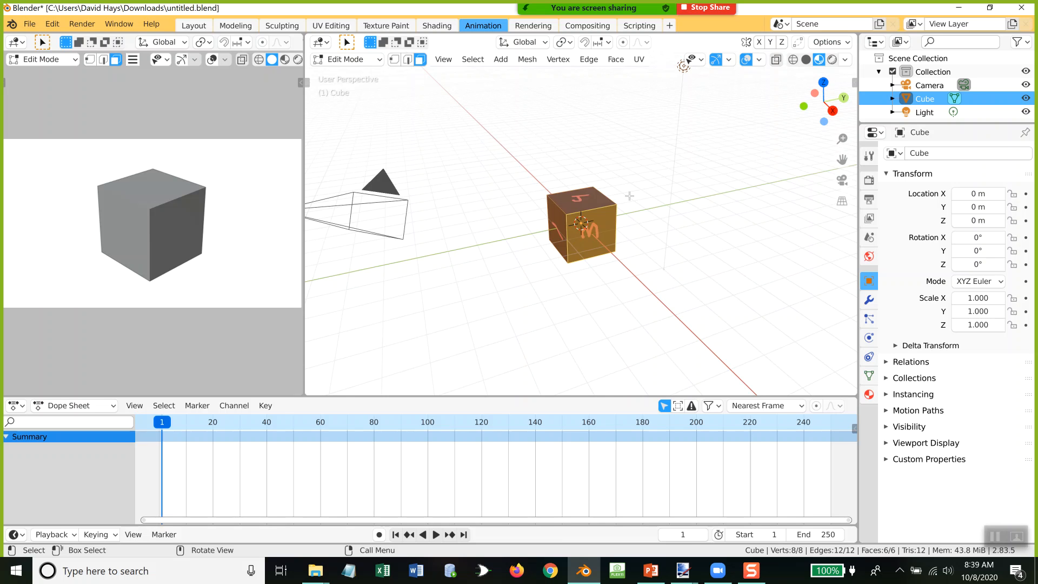
# Step: Rotate the cube's mesh 90° about the global Y axis
pyautogui.press('r')
pyautogui.press('y')
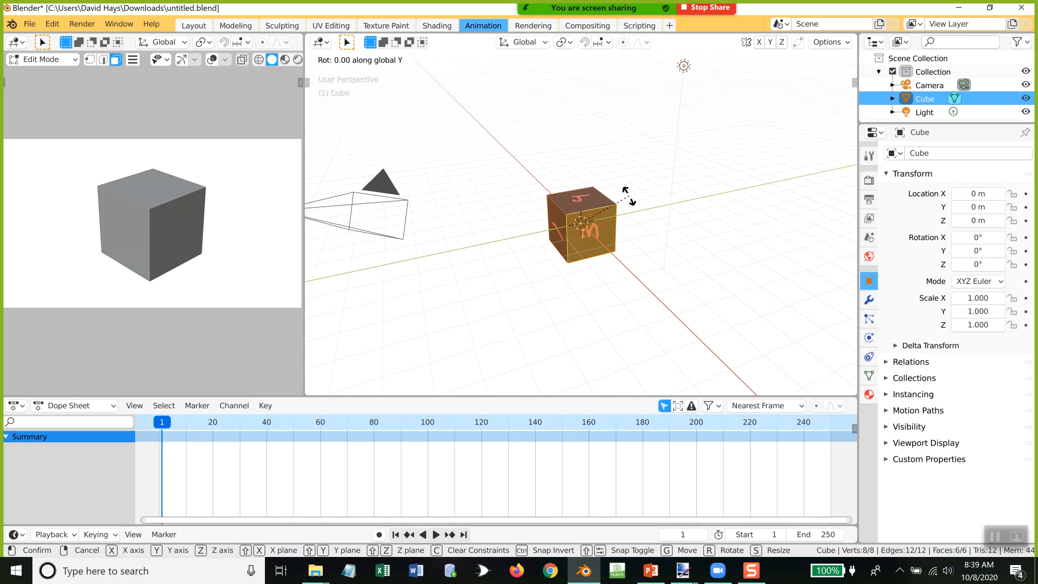
pyautogui.write('9')
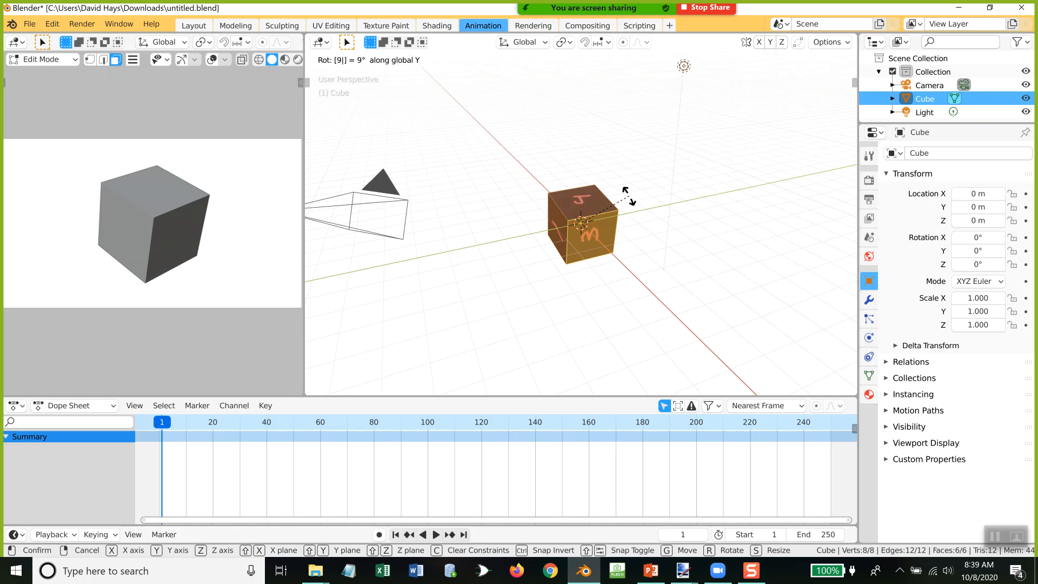
pyautogui.write('0')
pyautogui.press('Return')
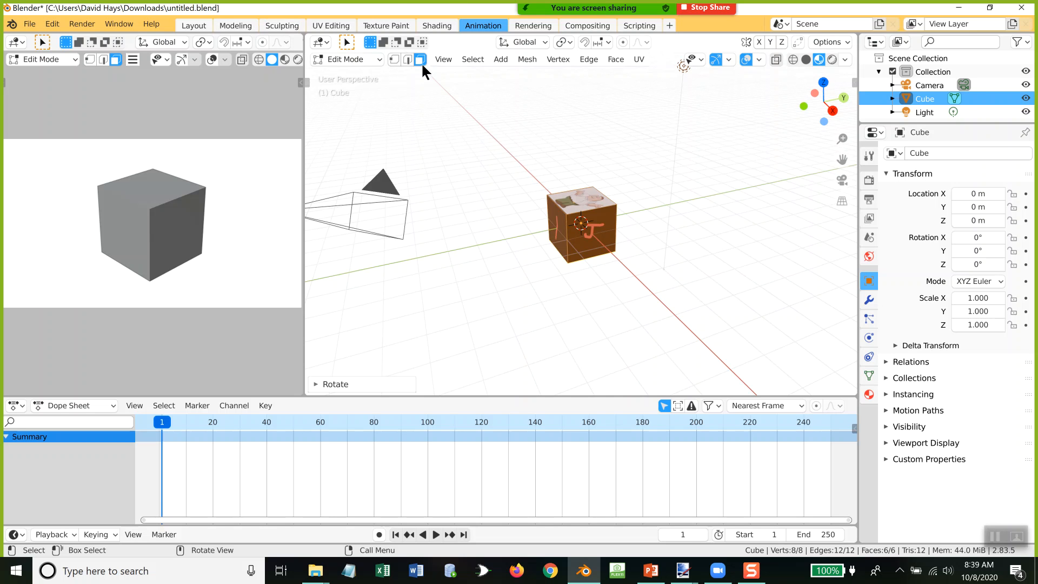
# Step: Switch the cube from Edit Mode to Object Mode and view the main 3D viewport through the active camera
pyautogui.click(444, 59)
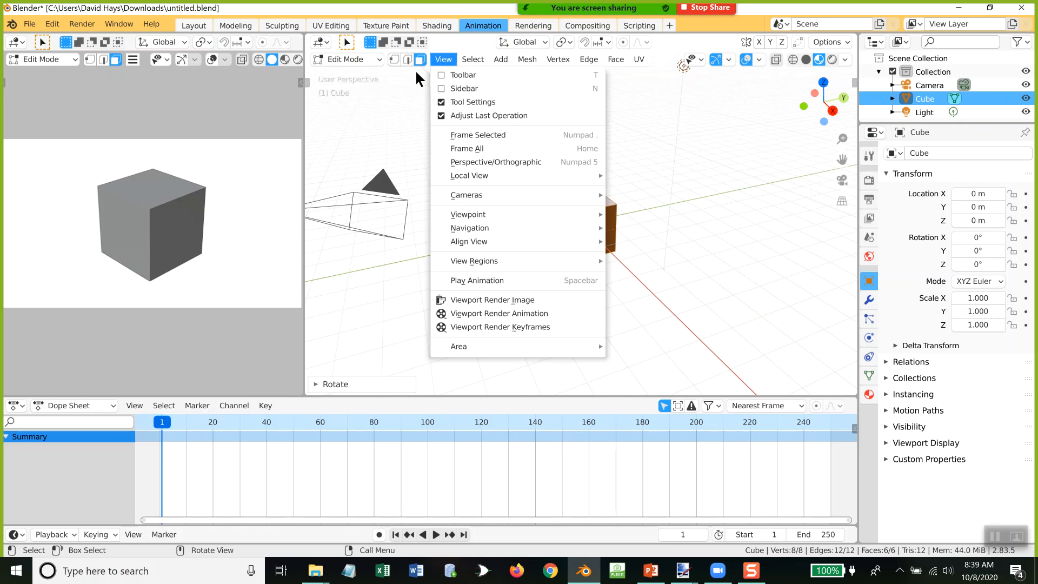
pyautogui.press('Tab')
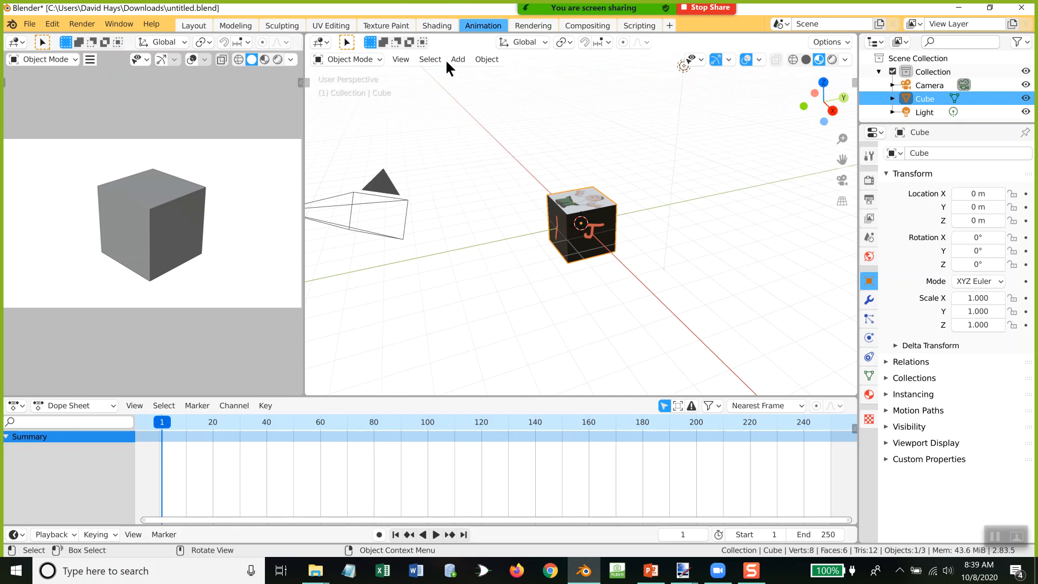
pyautogui.click(400, 58)
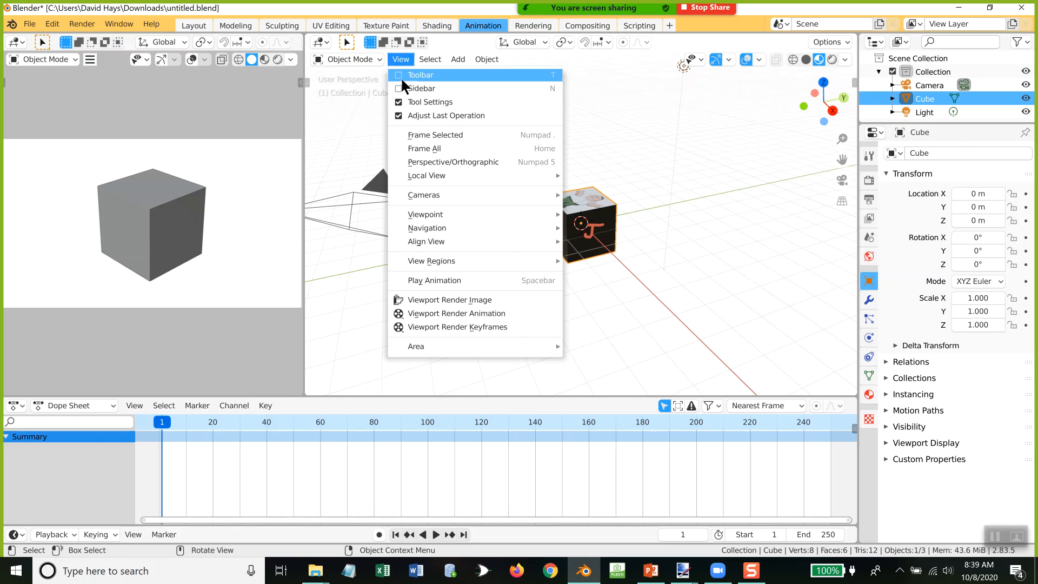
pyautogui.moveTo(423, 216)
pyautogui.moveTo(439, 193)
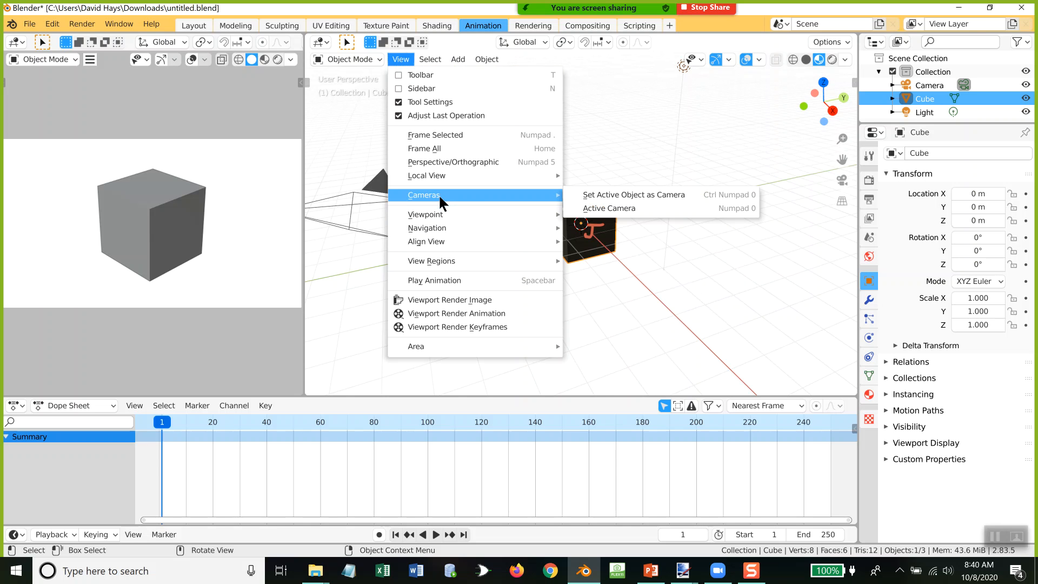
pyautogui.click(626, 204)
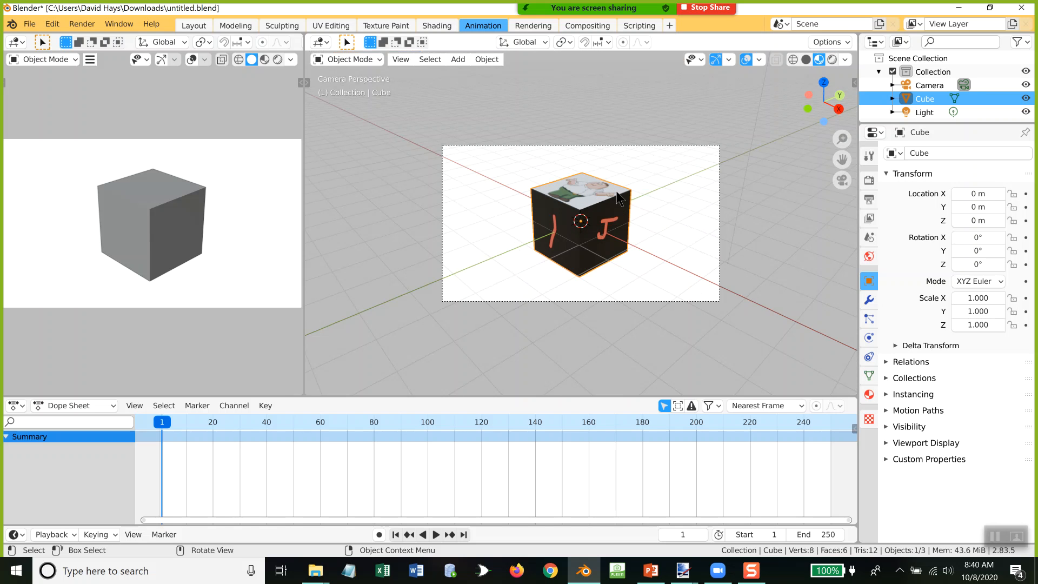
# Step: Rotate the cube object about 89.5° around the global X axis with the Rotate tool
pyautogui.press('r')
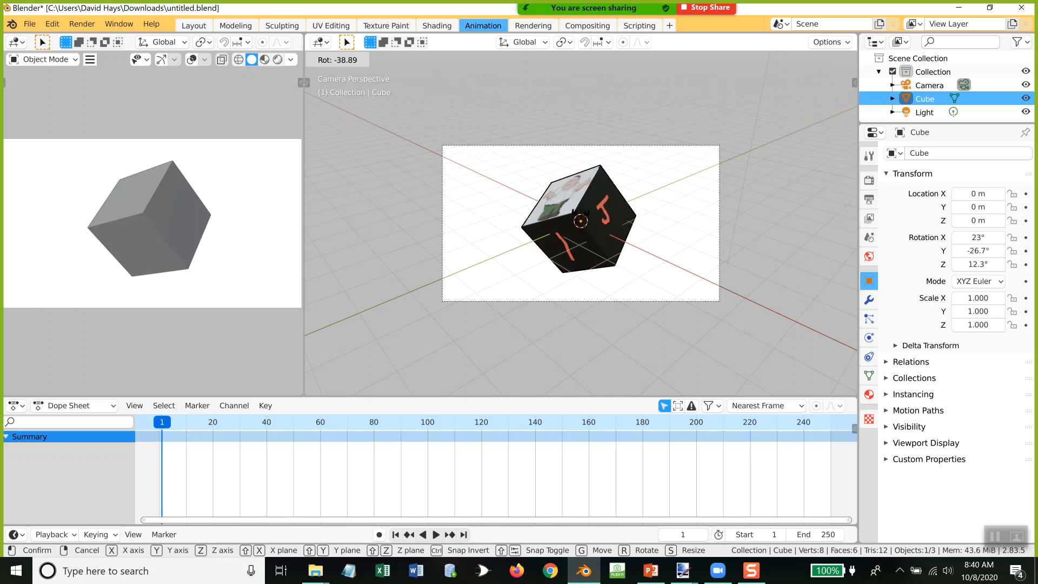
pyautogui.press('Escape')
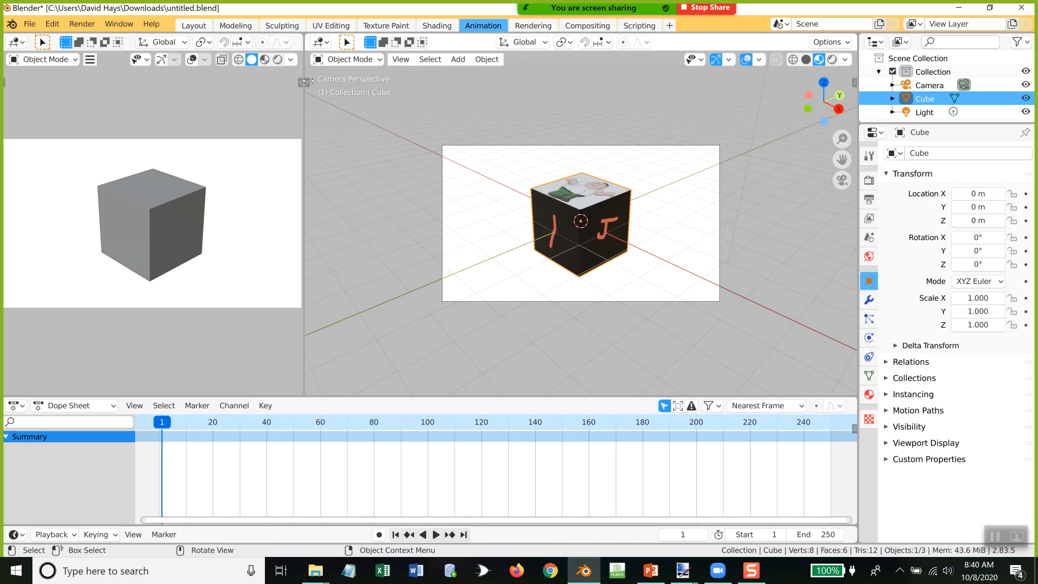
pyautogui.click(304, 82)
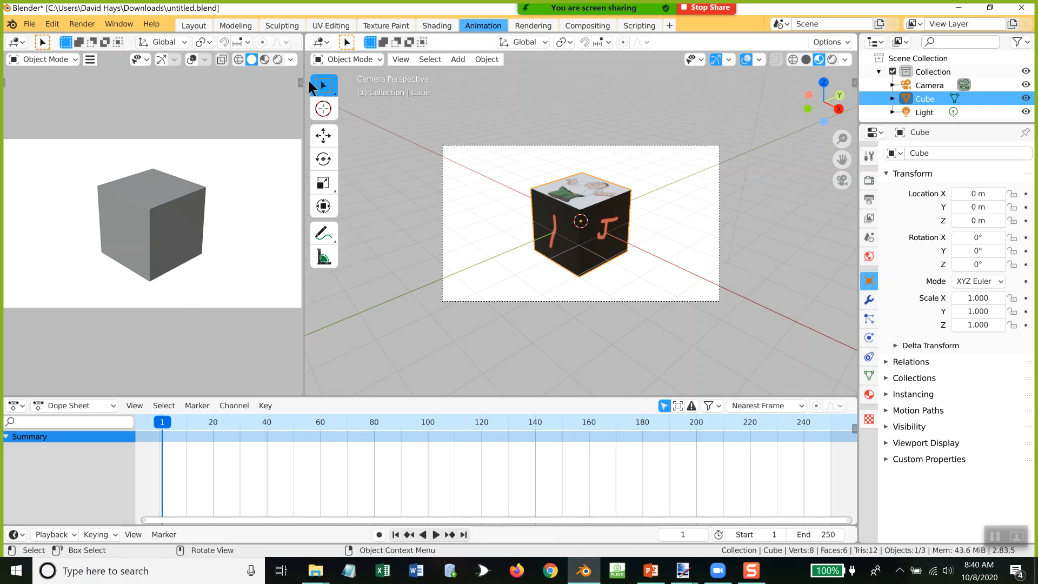
pyautogui.click(324, 158)
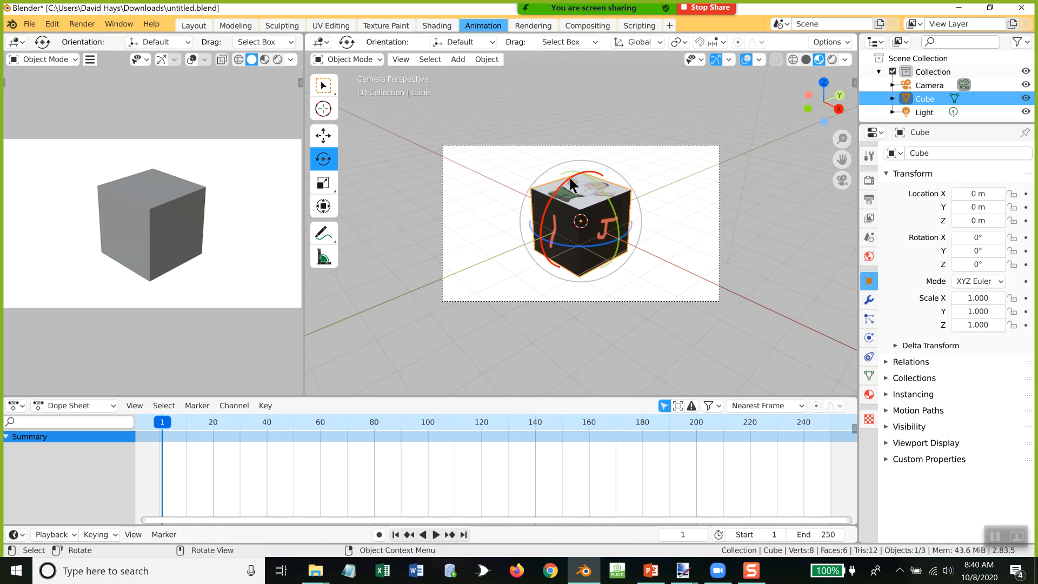
pyautogui.moveTo(584, 174); pyautogui.dragTo(528, 242)
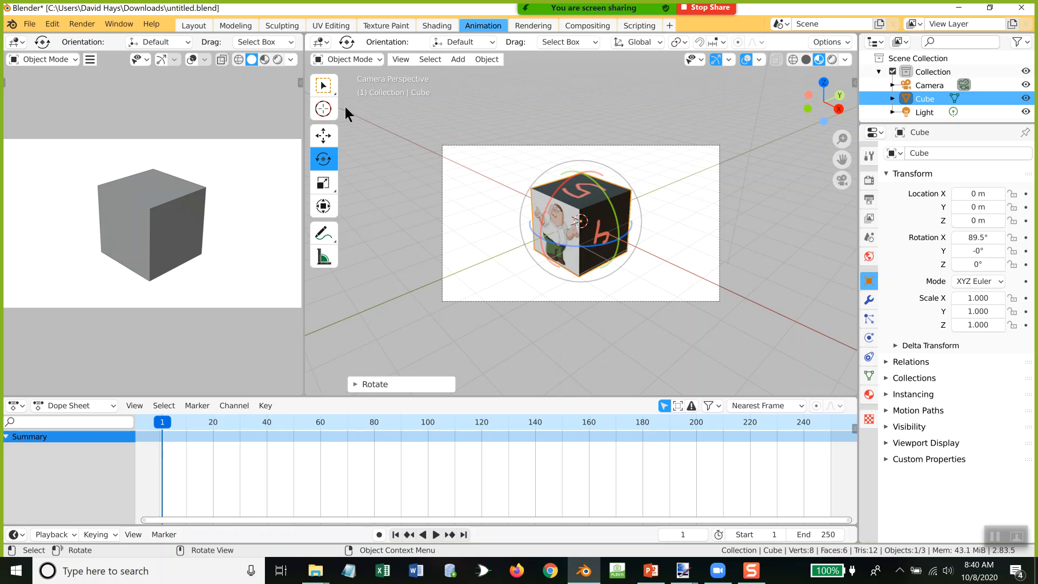
pyautogui.moveTo(338, 107); pyautogui.dragTo(282, 106)
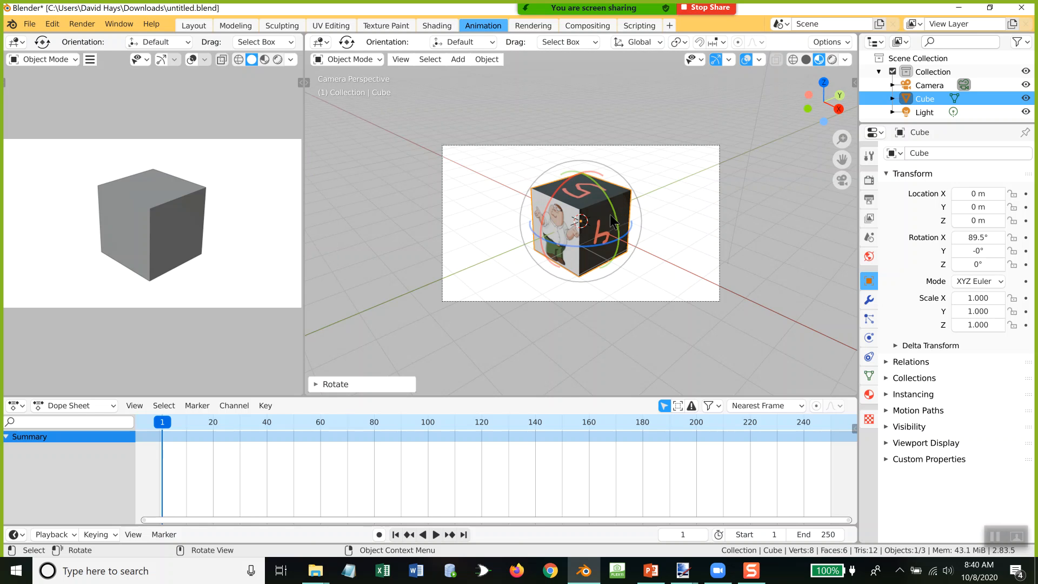
# Step: Move the cube to the left edge of the camera frame and insert a LocRotScale keyframe at frame 1
pyautogui.press('g')
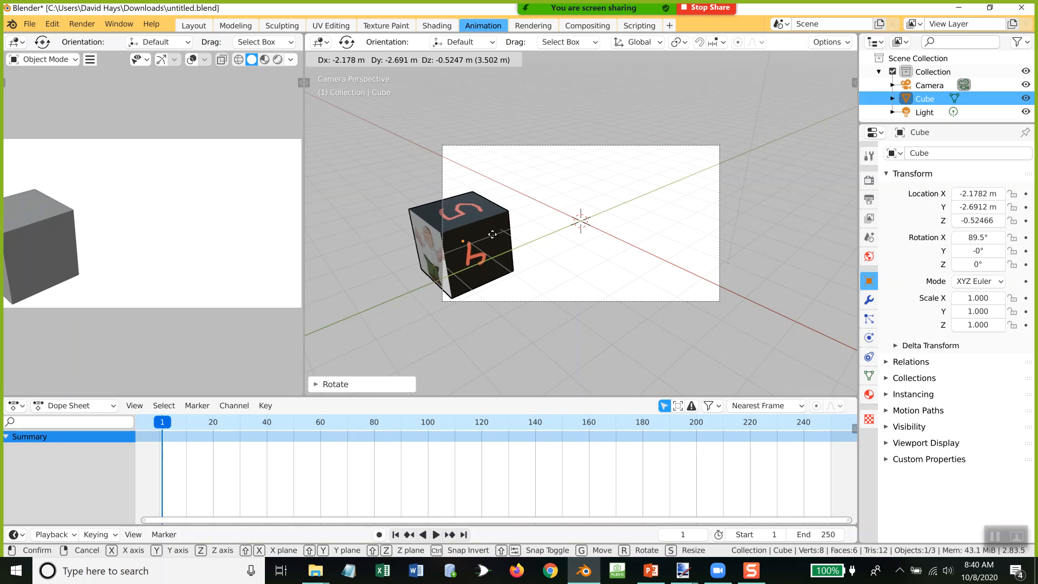
pyautogui.click(493, 234)
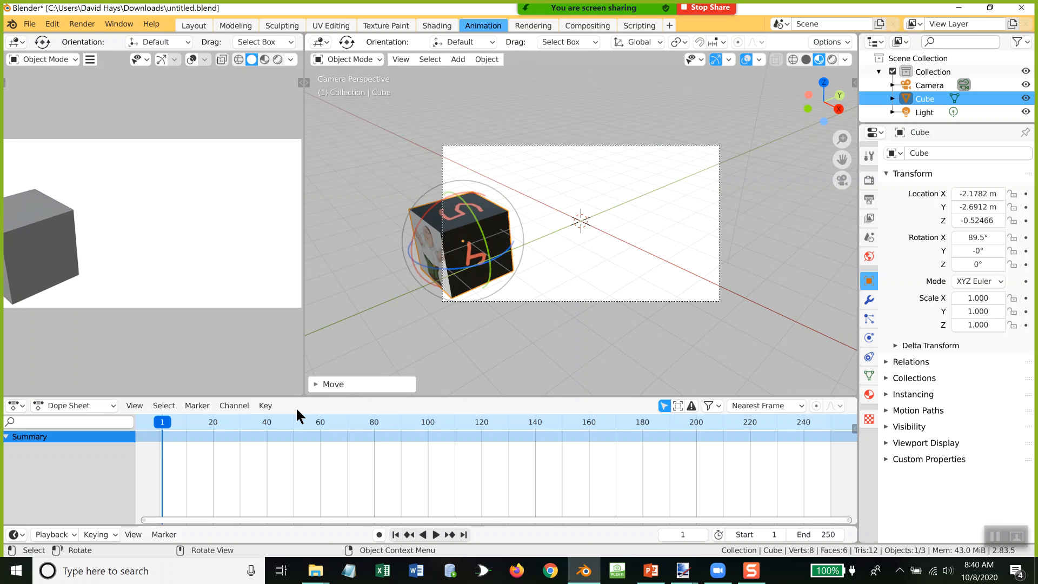
pyautogui.press('i')
pyautogui.press('i')
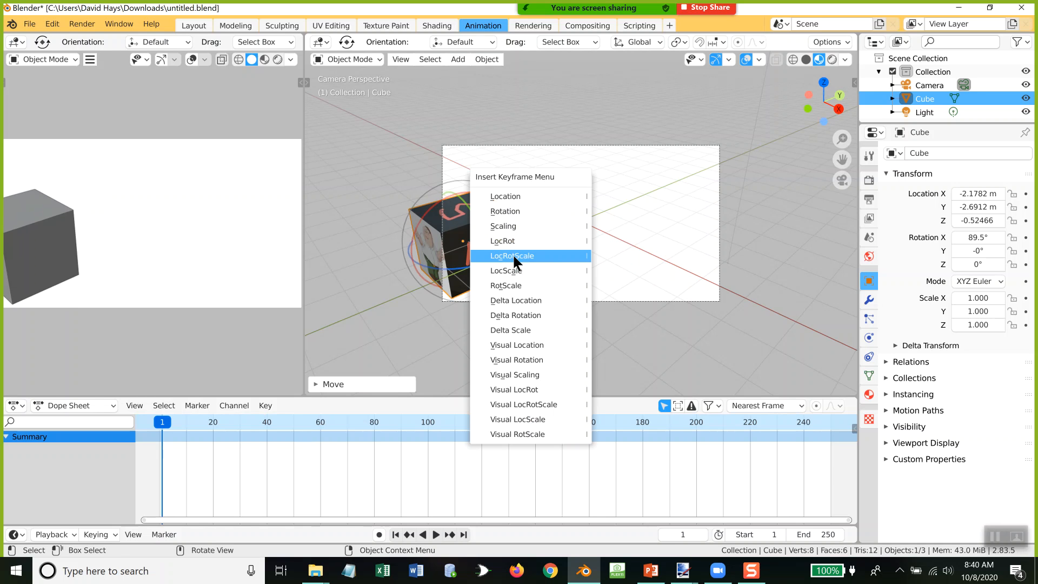
pyautogui.click(515, 256)
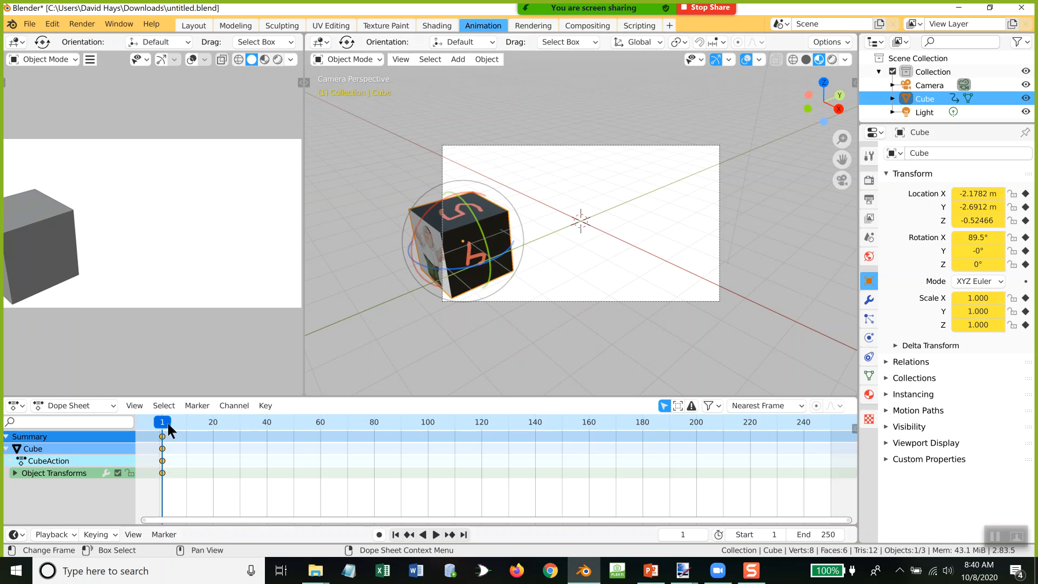
# Step: At frame 100, move the cube to the upper-right corner of the camera frame and insert a LocRotScale keyframe
pyautogui.press('space')
pyautogui.moveTo(165, 424); pyautogui.dragTo(427, 430)
pyautogui.press('g')
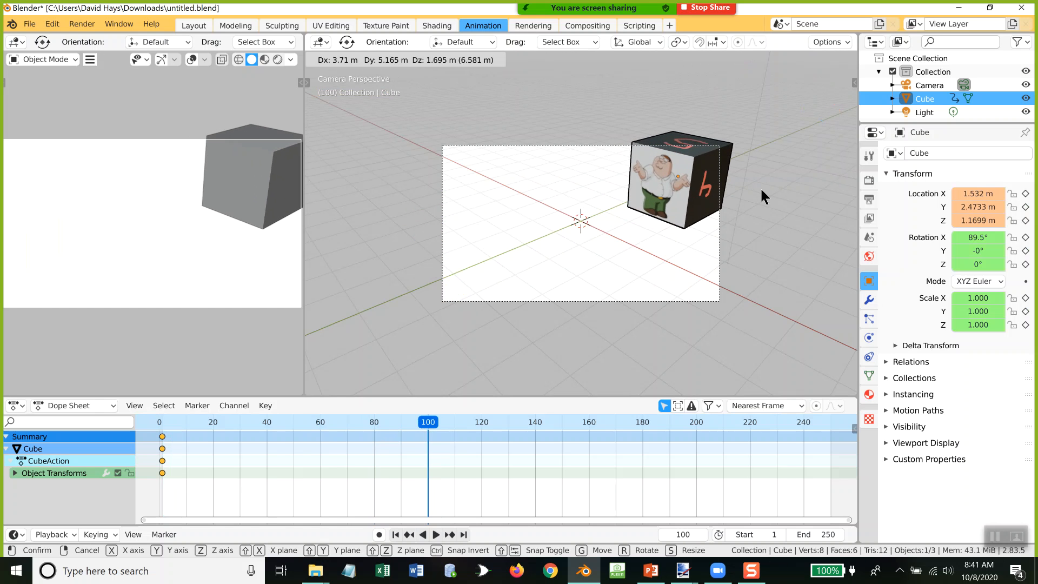
pyautogui.click(760, 187)
pyautogui.press('i')
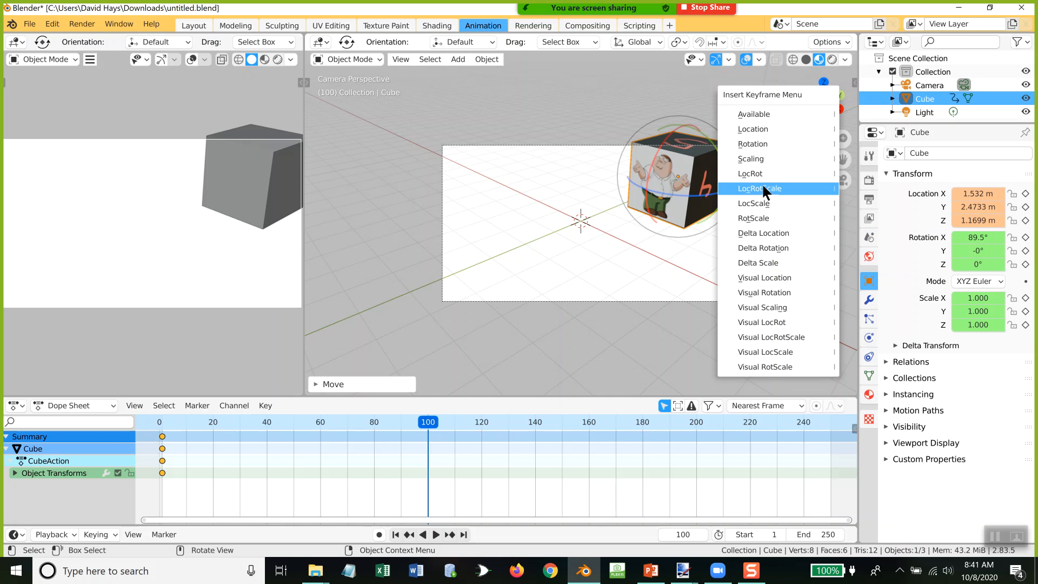
pyautogui.click(762, 188)
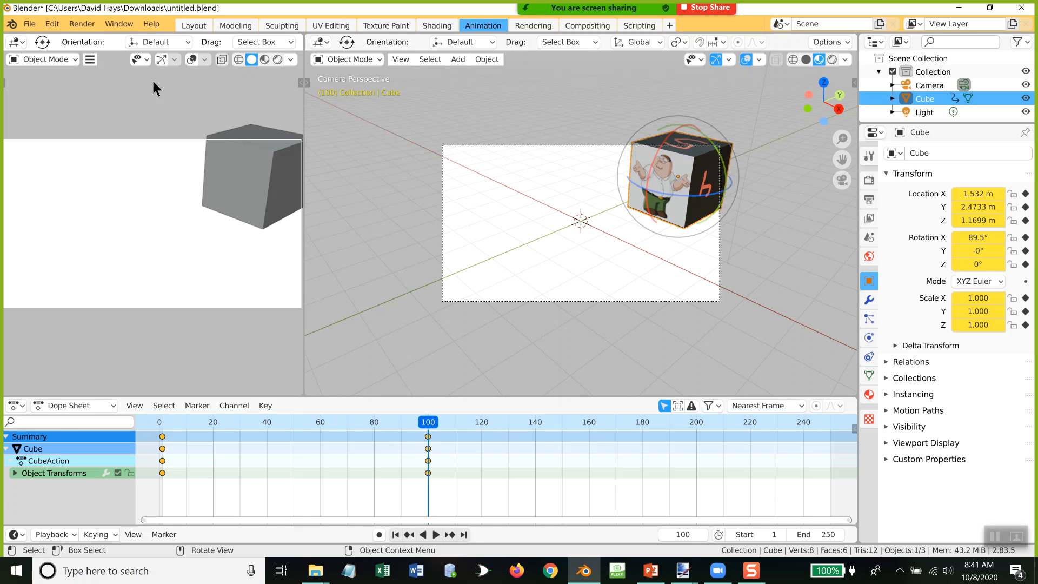
# Step: Change to the Layout workspace and set the animation's end frame to 102
pyautogui.click(191, 22)
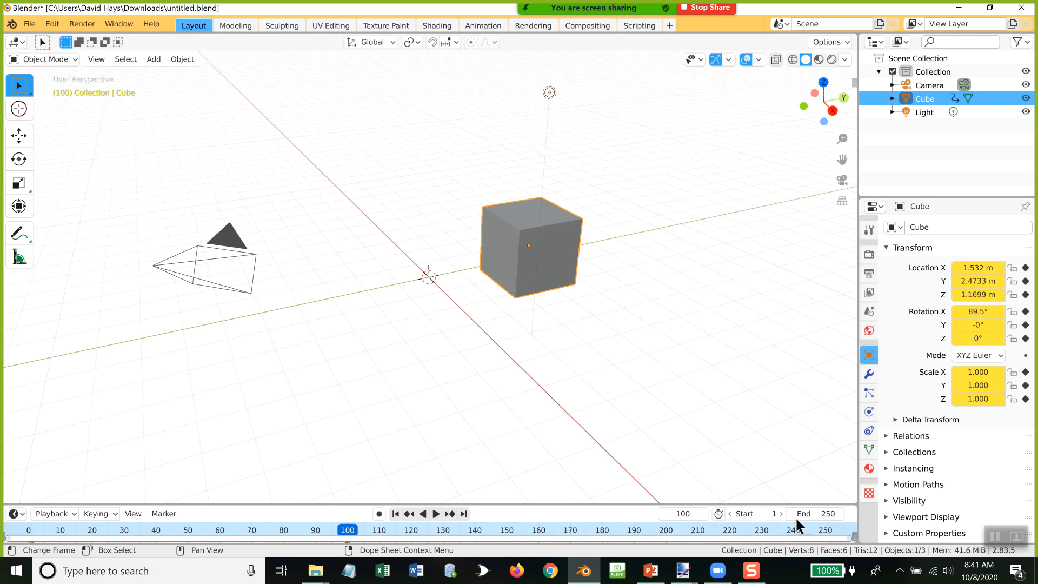
pyautogui.click(817, 514)
pyautogui.write('102')
pyautogui.press('Return')
# Step: Play the cube animation with the viewport shading set to Material Preview, and stop playback
pyautogui.click(436, 515)
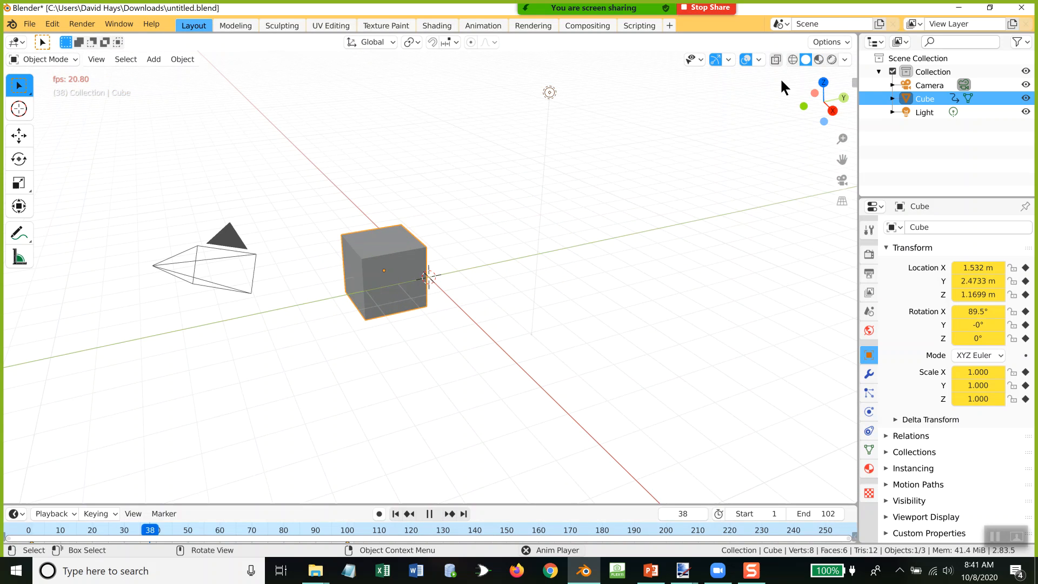
pyautogui.click(818, 59)
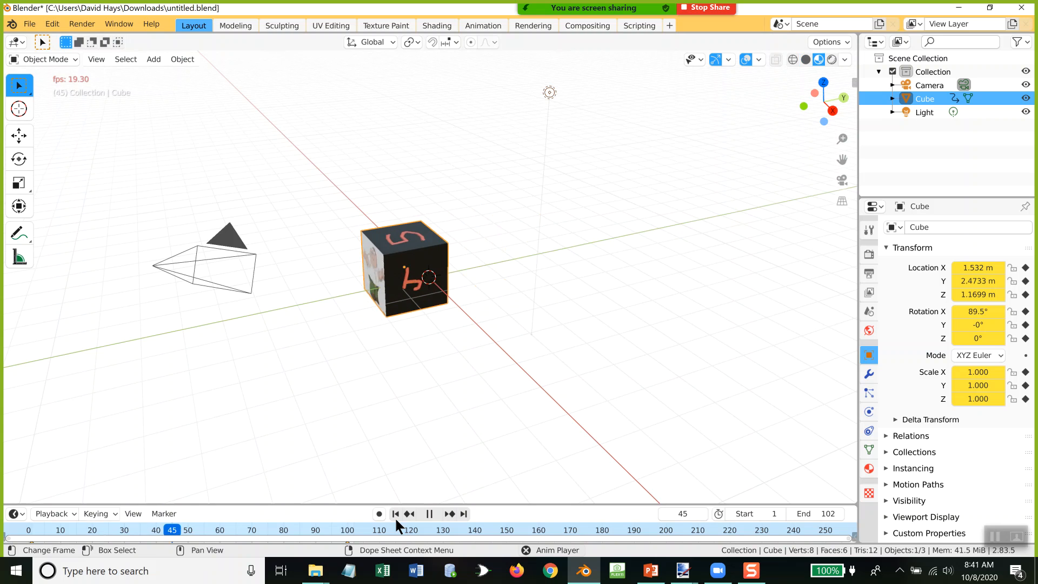
pyautogui.click(430, 514)
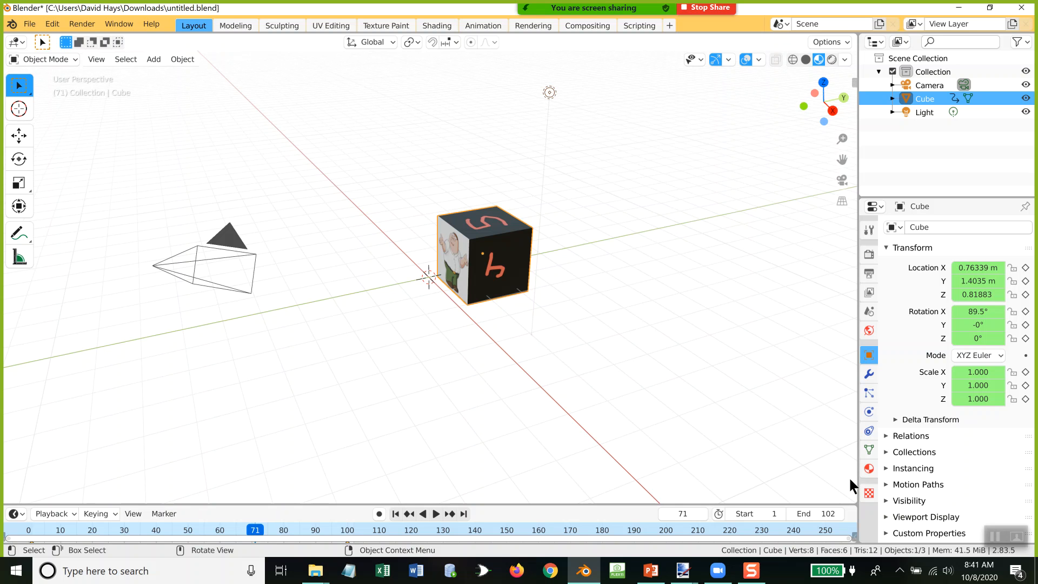
# Step: Split the 3D viewport into two stacked areas and change the lower one to a Video Sequencer
pyautogui.moveTo(853, 496); pyautogui.dragTo(849, 260)
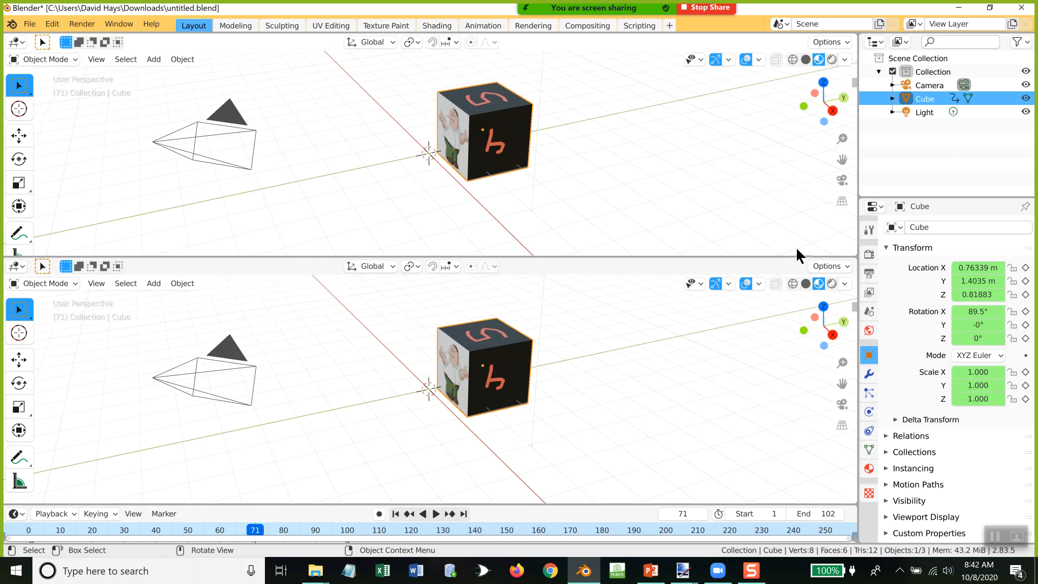
pyautogui.click(15, 267)
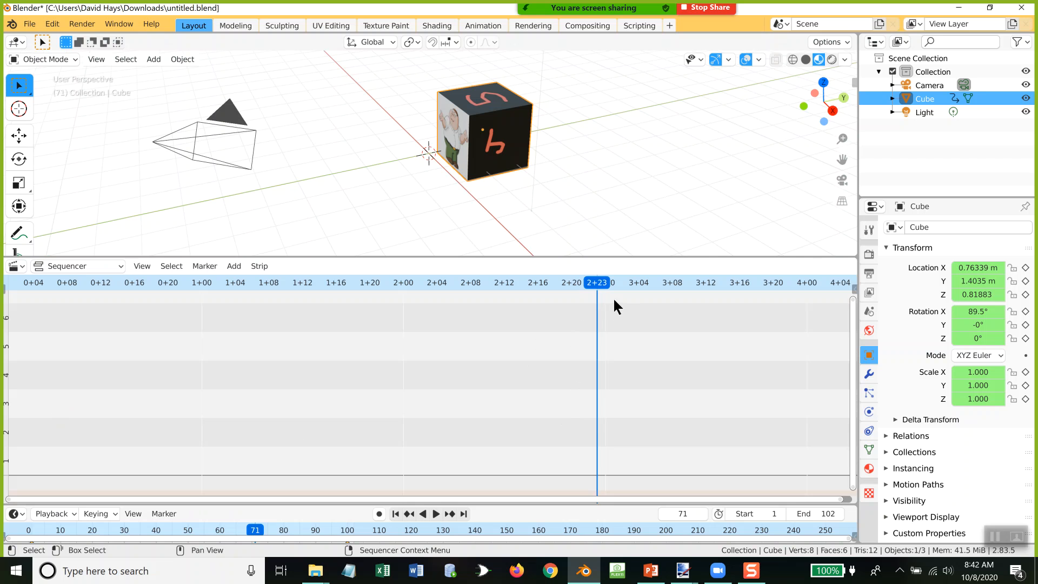
# Step: Add Miller_and_Sasser_-_11_-_Miller_and_Sasser-East_Texas_Pines-Aug_2017-LIVE.mp3 from C:\Tmp as a sound strip on channel 2, starting at frame 9
pyautogui.hotkey('shift', 'ctrl', 'space')
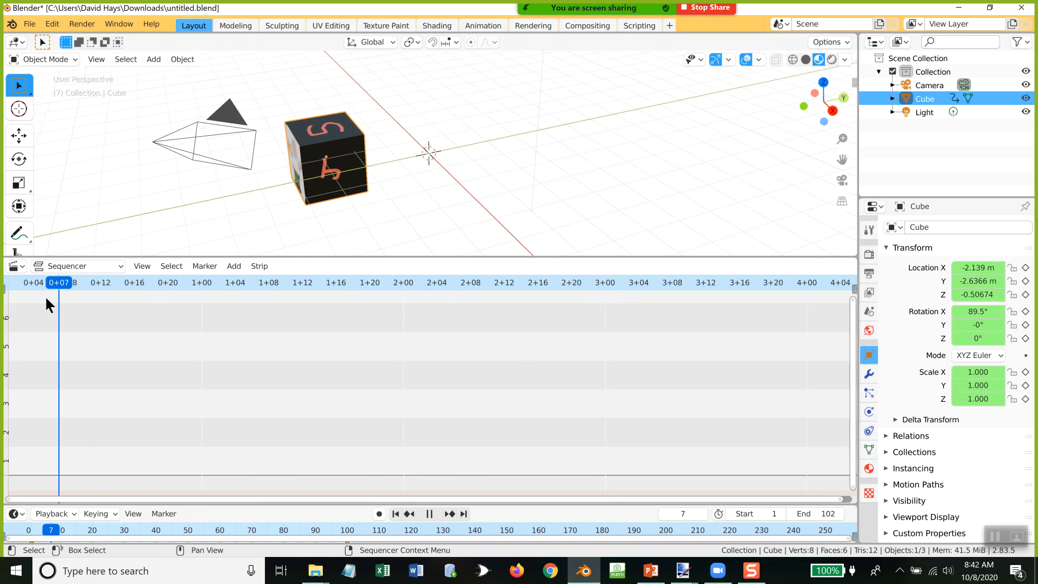
pyautogui.moveTo(34, 295); pyautogui.dragTo(74, 291)
pyautogui.press('space')
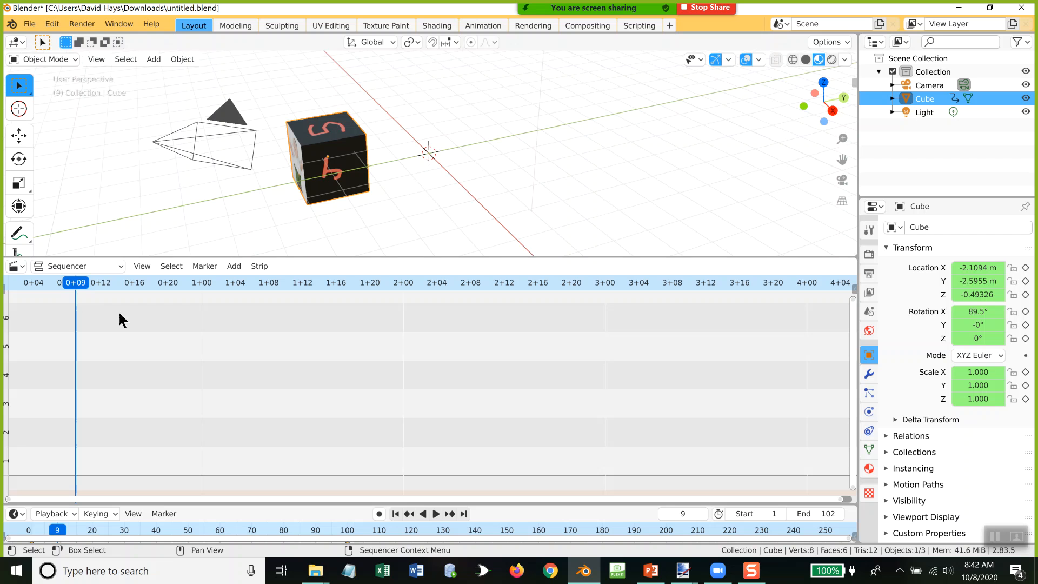
pyautogui.click(236, 266)
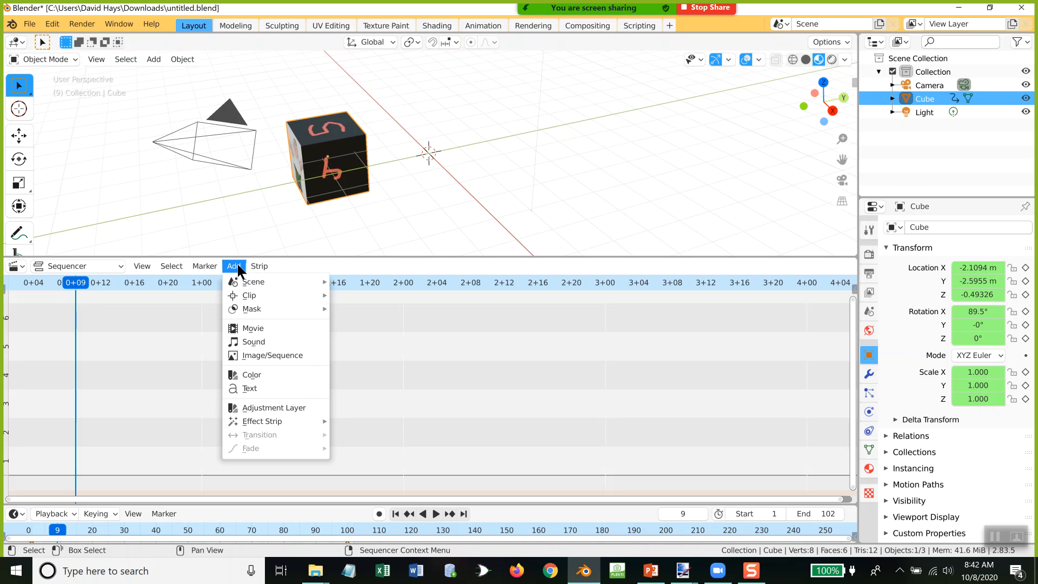
pyautogui.click(261, 344)
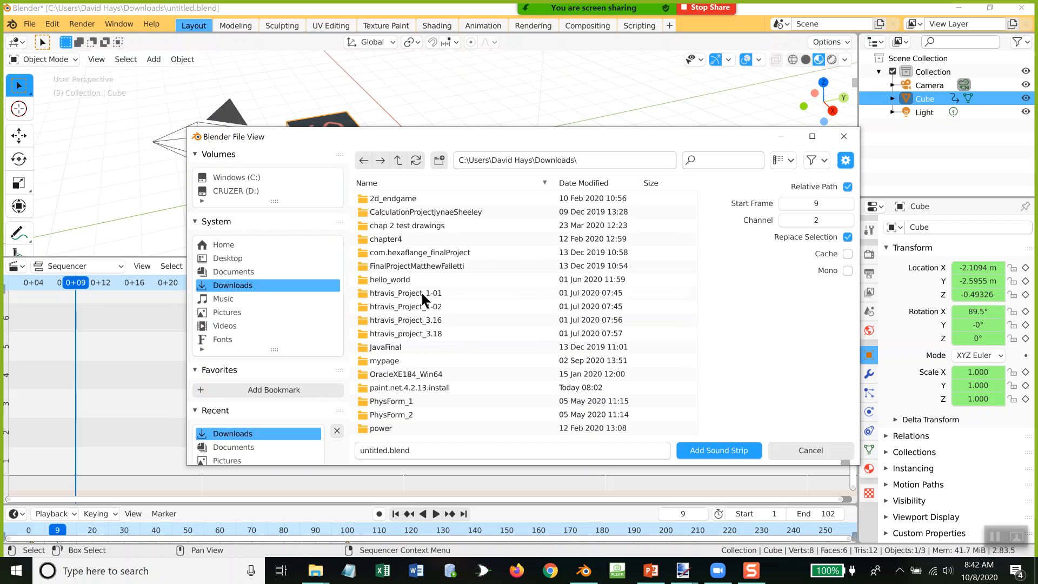
pyautogui.scroll(-2, 239, 333)
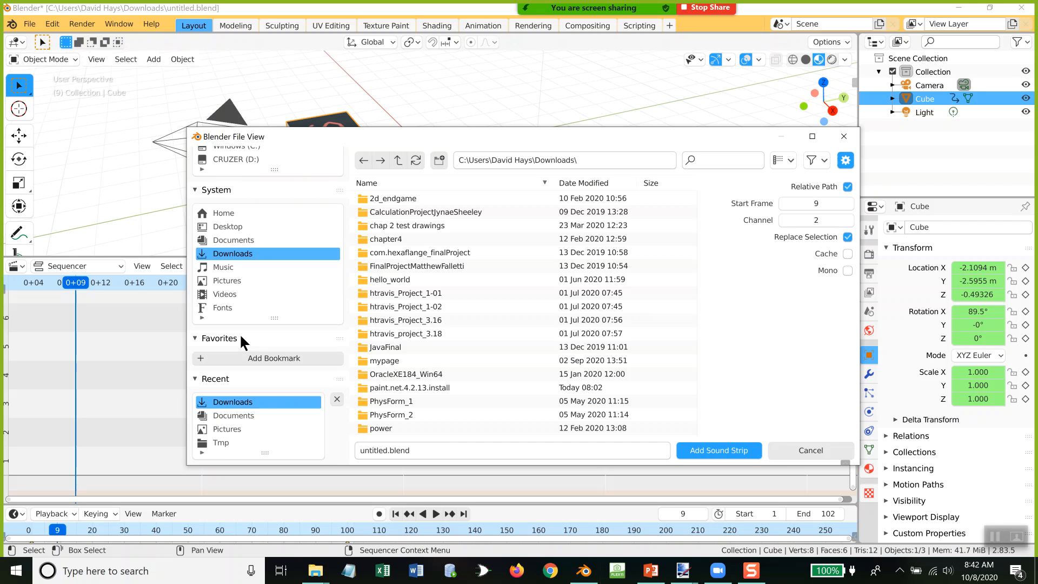
pyautogui.click(216, 444)
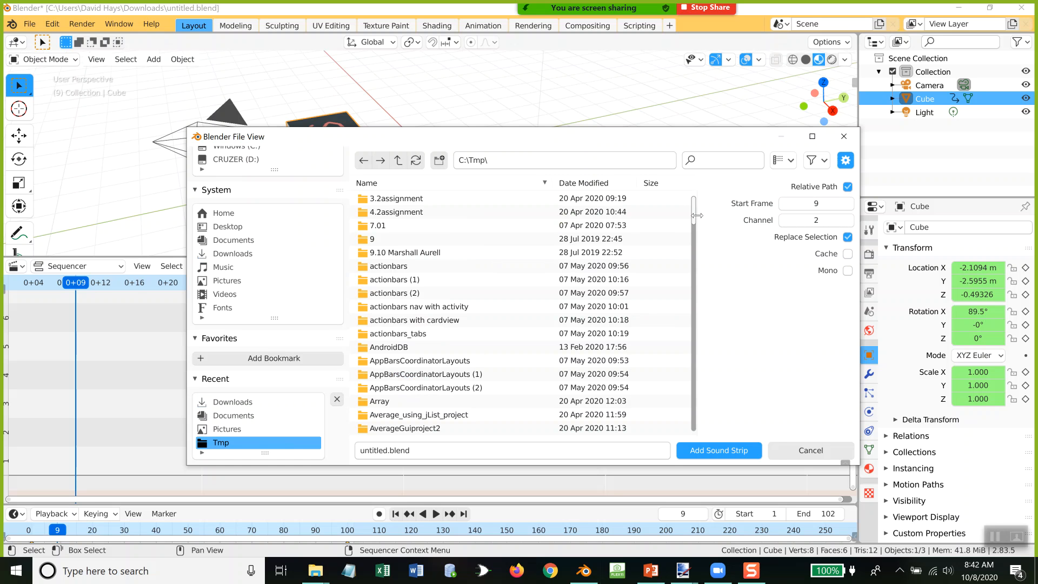
pyautogui.moveTo(693, 214); pyautogui.dragTo(696, 430)
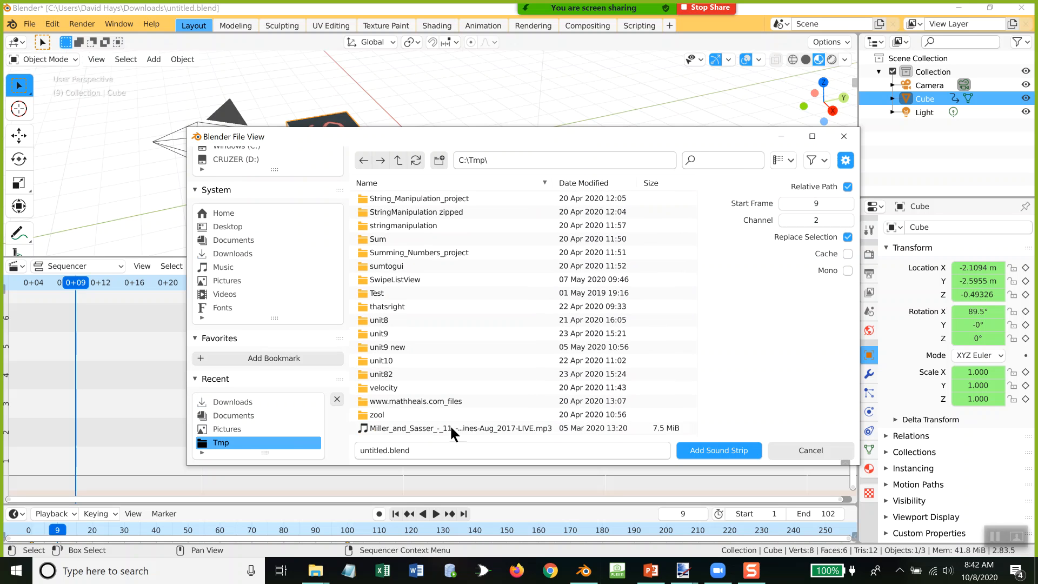
pyautogui.doubleClick(451, 428)
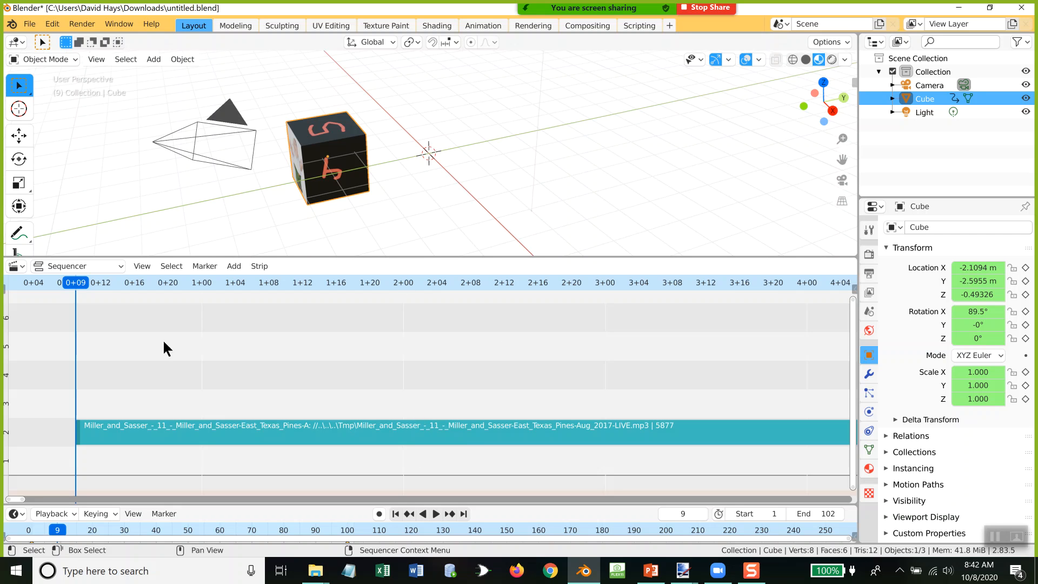
# Step: Set the current frame to 0 and slide the sound strip so that it starts there
pyautogui.moveTo(249, 435)
pyautogui.mouseDown()
pyautogui.moveTo(280, 424)
pyautogui.moveTo(254, 428)
pyautogui.mouseUp()
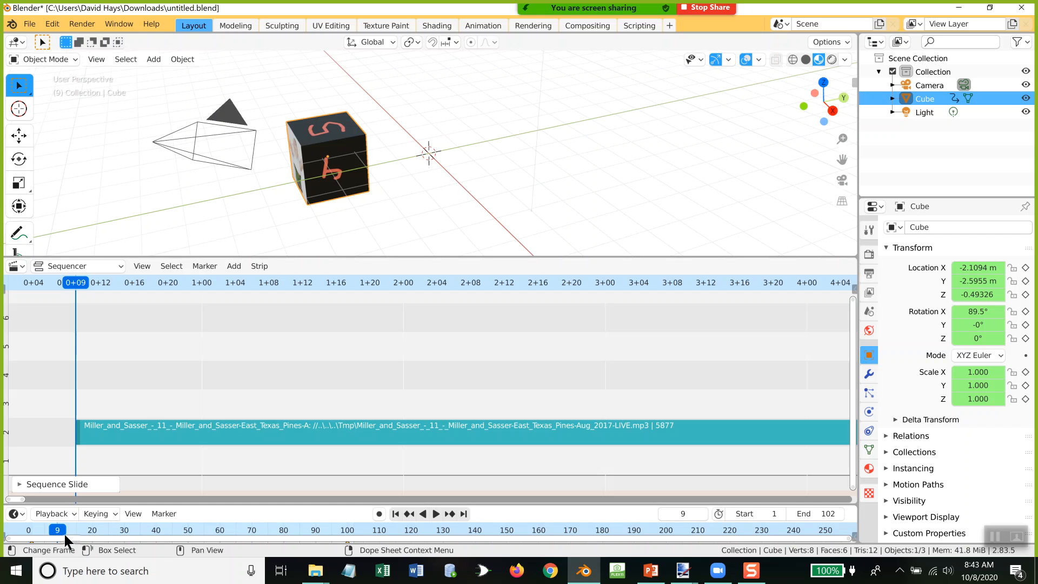
pyautogui.press('space')
pyautogui.moveTo(79, 283); pyautogui.dragTo(3, 293)
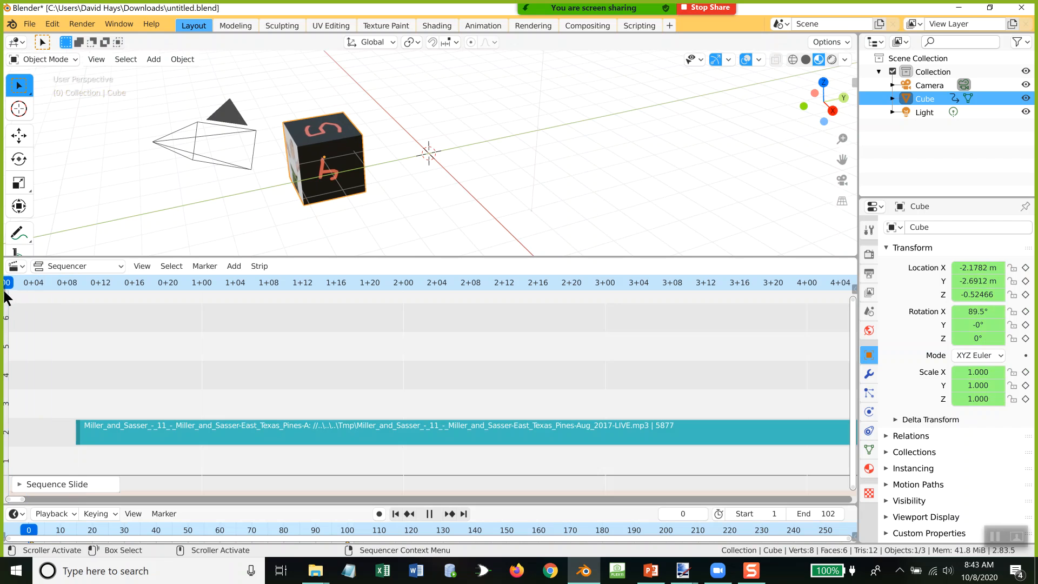
pyautogui.press('space')
pyautogui.press('Home')
pyautogui.moveTo(277, 434); pyautogui.dragTo(214, 433)
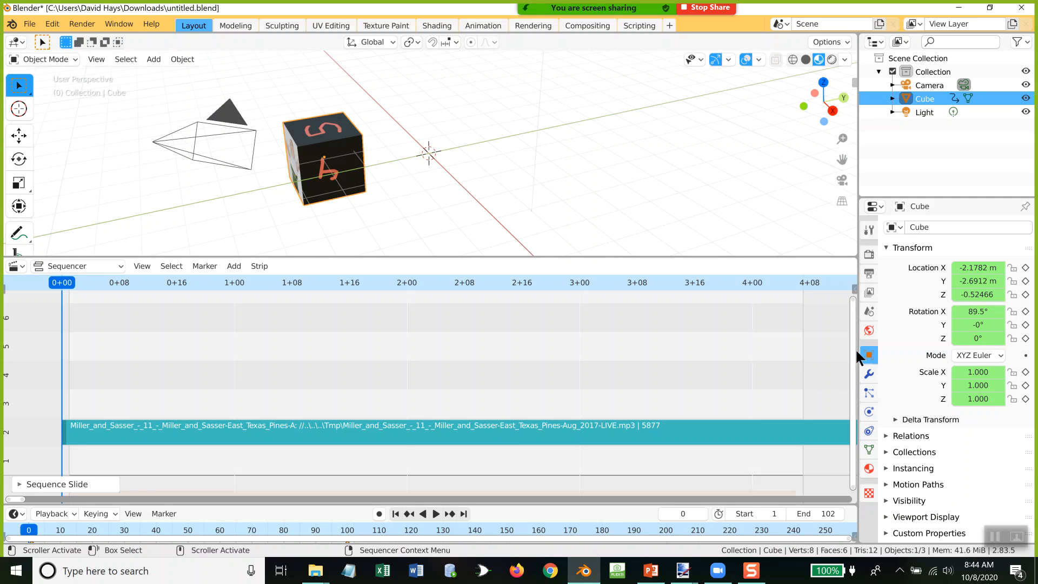
# Step: Widen the Properties editor and set the scene's output file format to FFmpeg video
pyautogui.moveTo(858, 349); pyautogui.dragTo(610, 359)
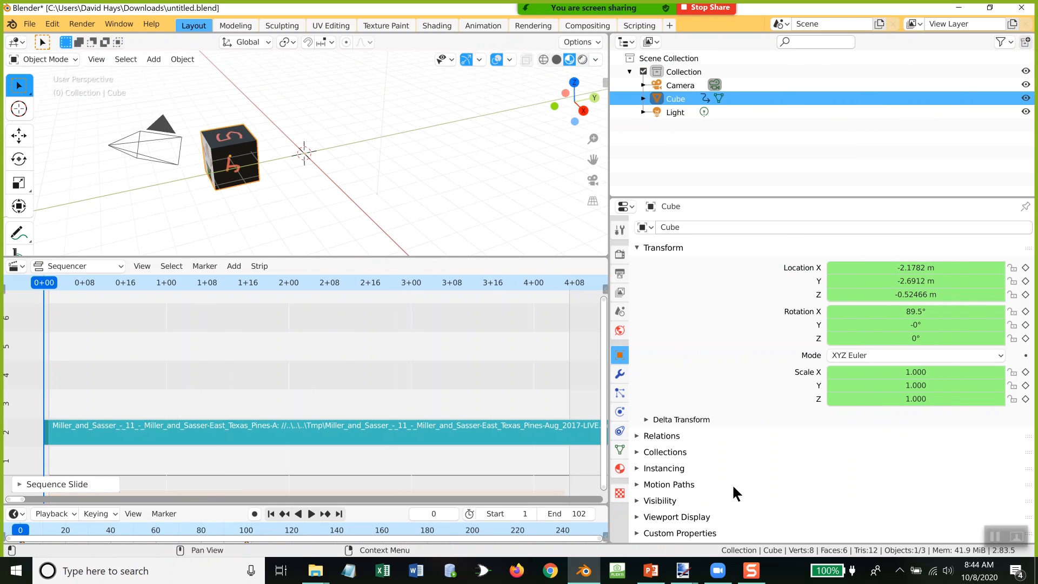
pyautogui.click(620, 274)
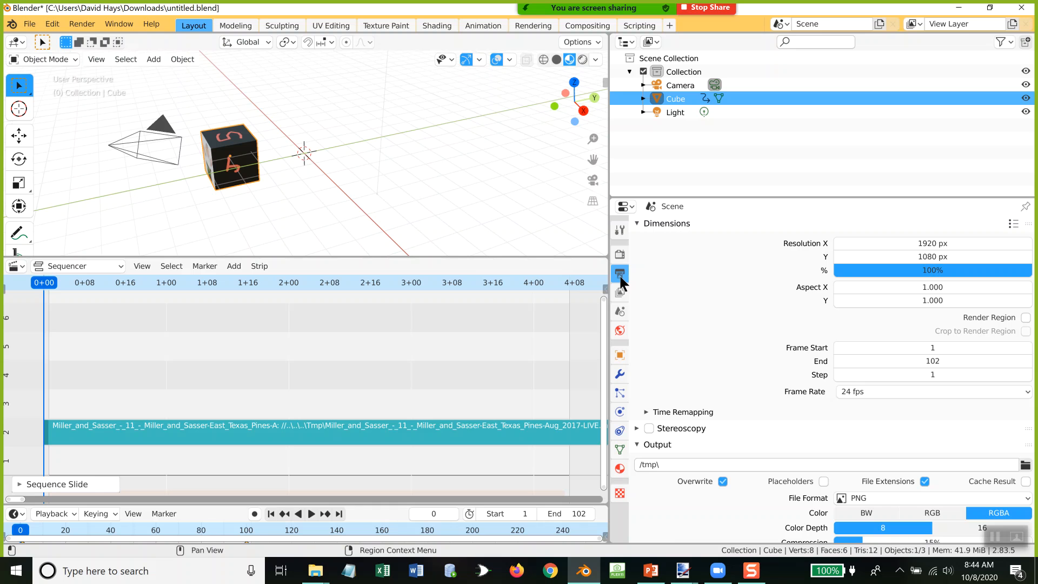
pyautogui.scroll(-3, 715, 339)
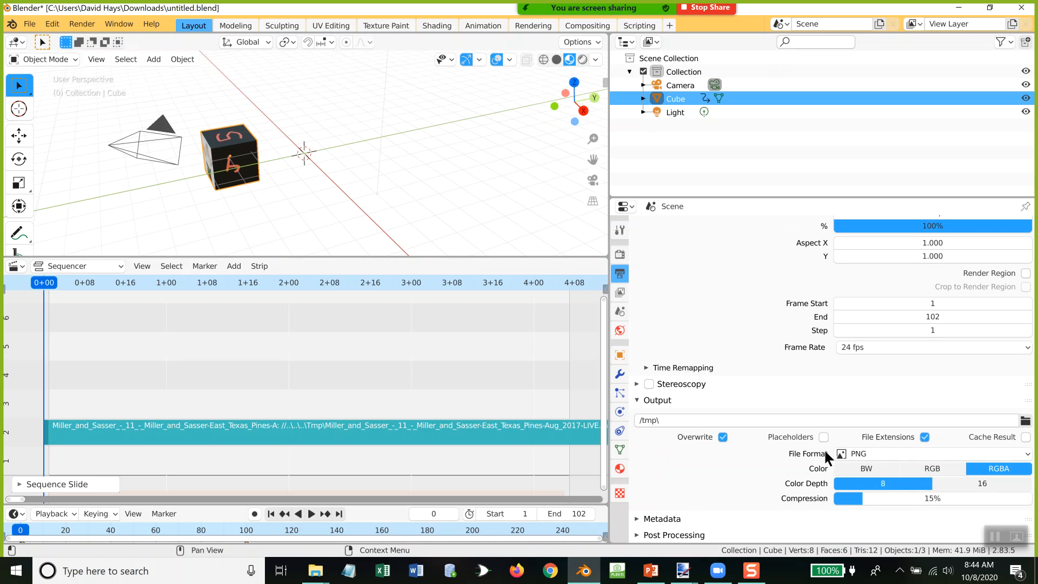
pyautogui.click(1027, 454)
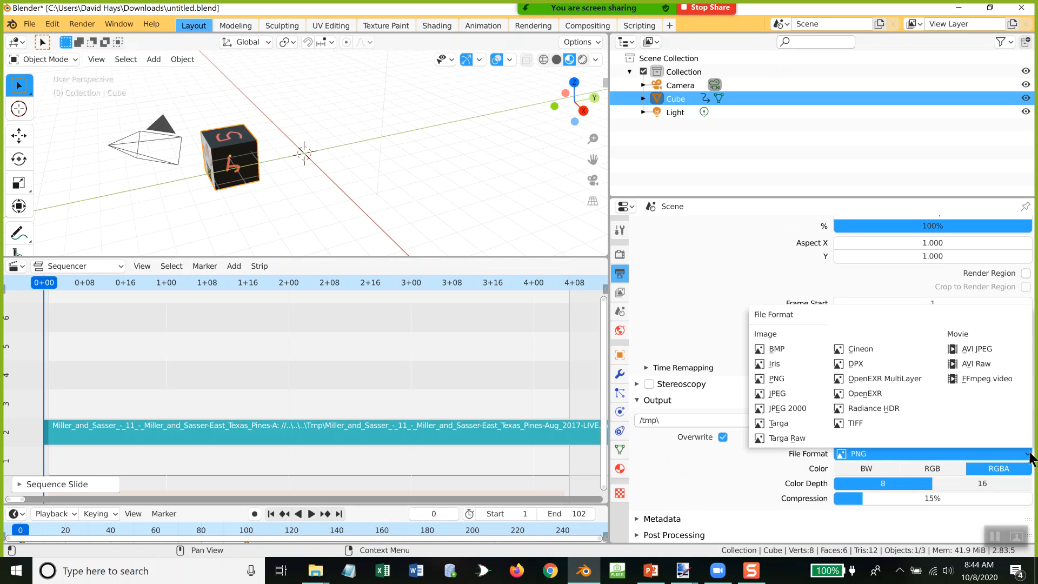
pyautogui.click(984, 379)
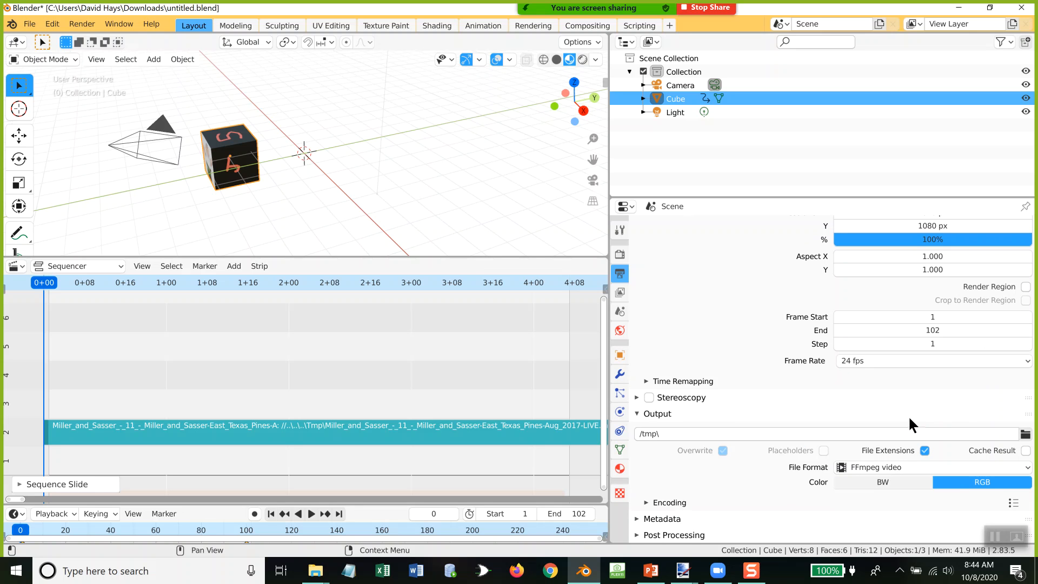
# Step: Expand the Encoding settings of the output and set the container to MPEG-4
pyautogui.scroll(2, 897, 309)
pyautogui.scroll(-2, 898, 310)
pyautogui.click(646, 502)
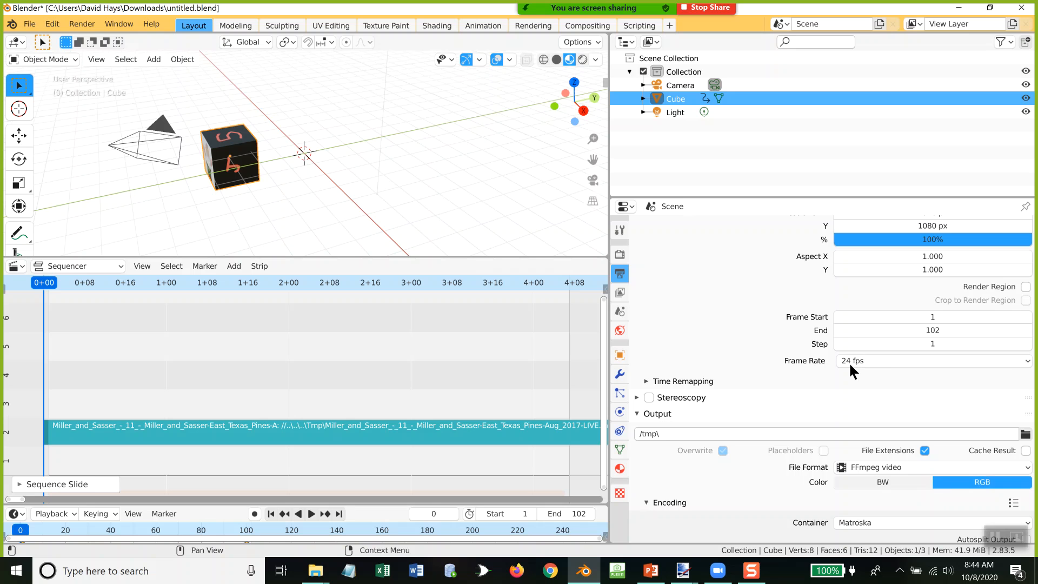
pyautogui.scroll(-8, 844, 378)
pyautogui.scroll(-2, 841, 392)
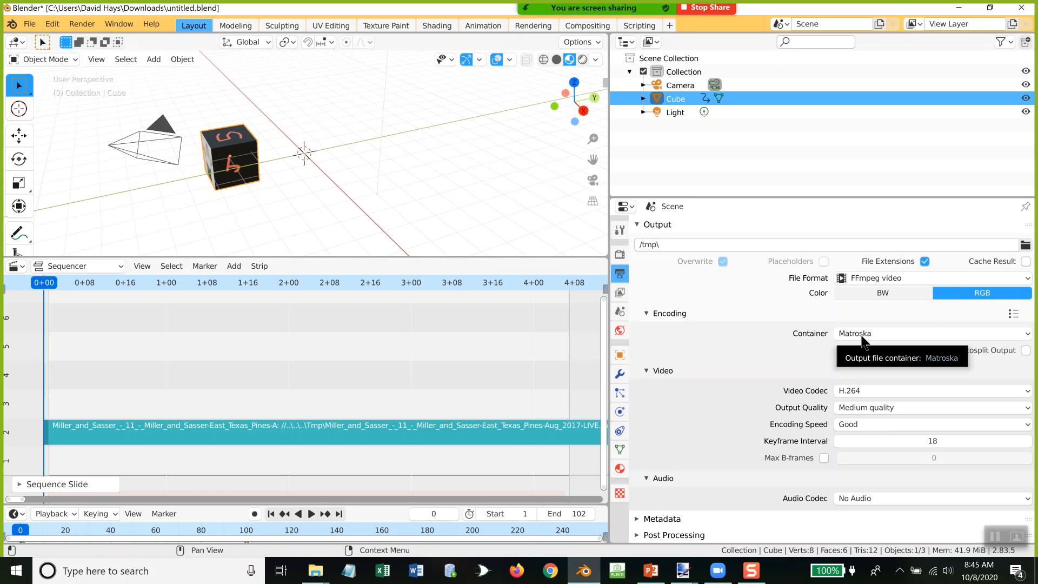
pyautogui.click(1030, 333)
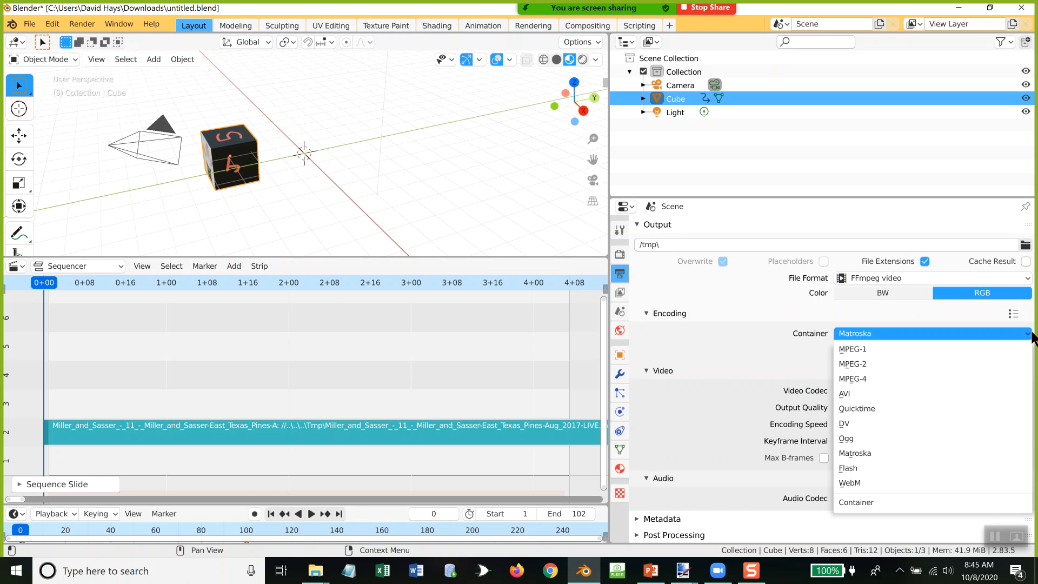
pyautogui.click(862, 381)
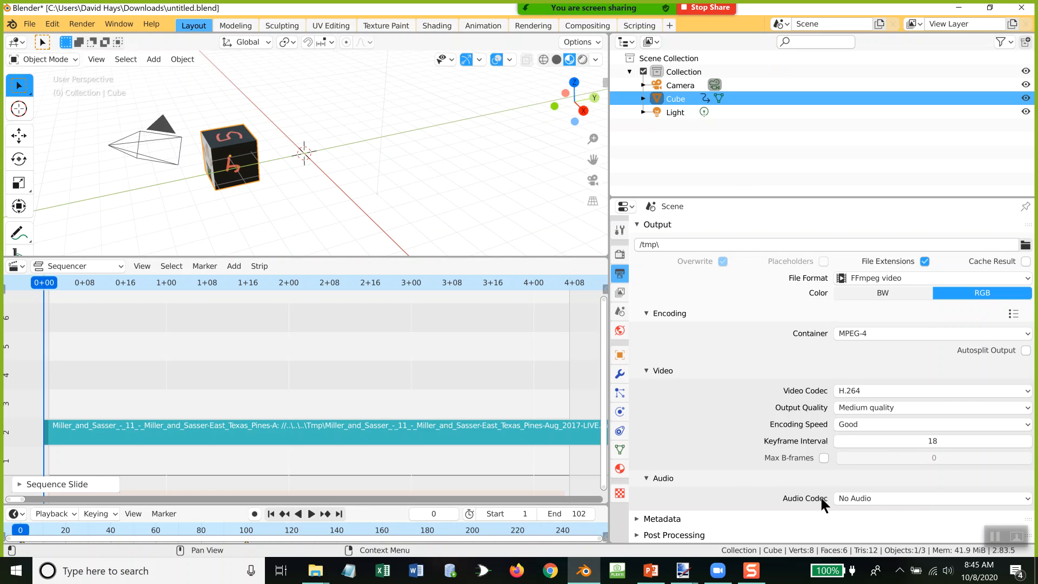
# Step: Set the audio codec of the video output to MP3
pyautogui.click(887, 496)
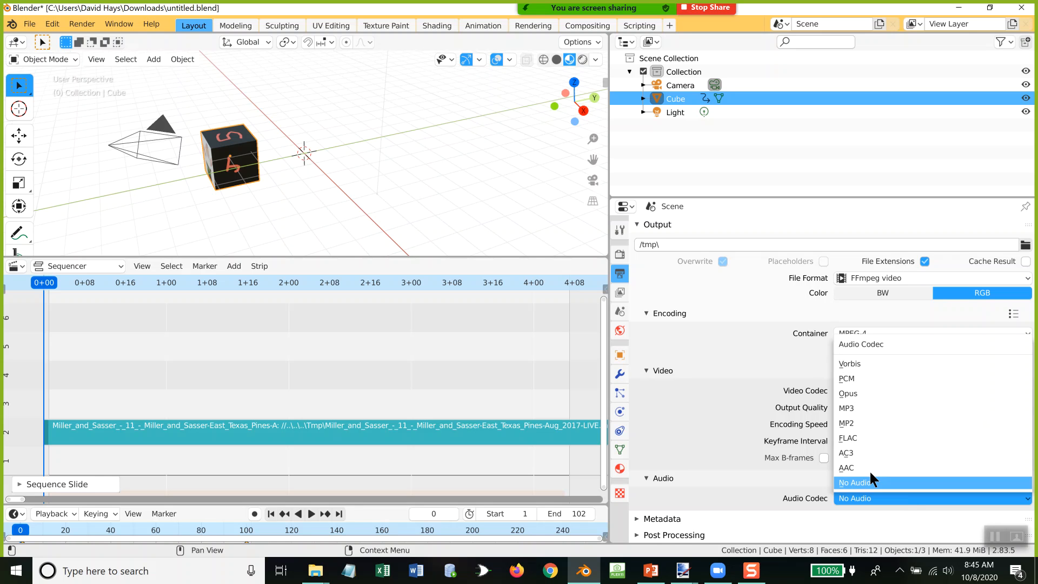
pyautogui.click(856, 407)
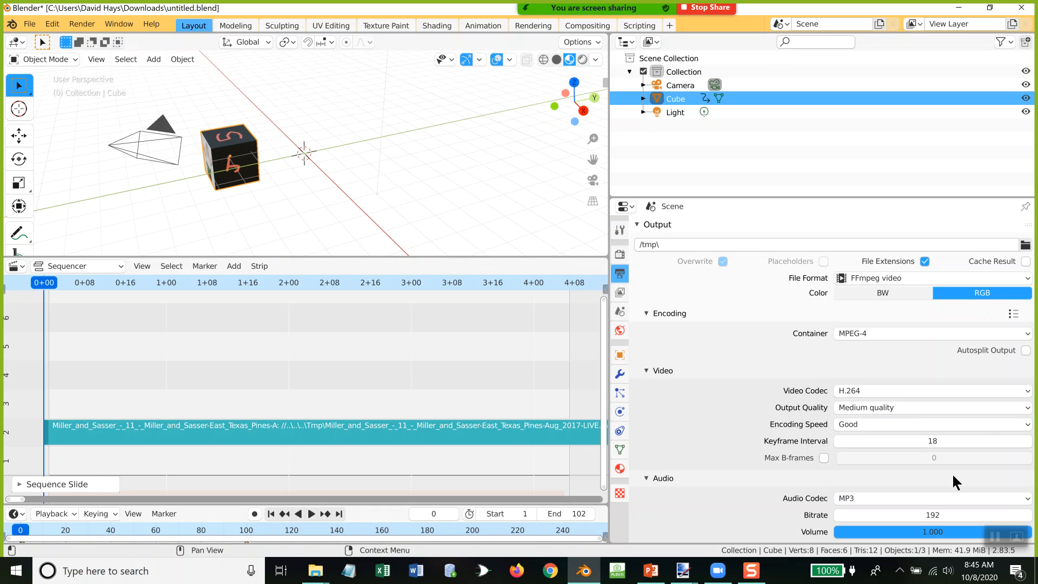
pyautogui.scroll(-2, 954, 479)
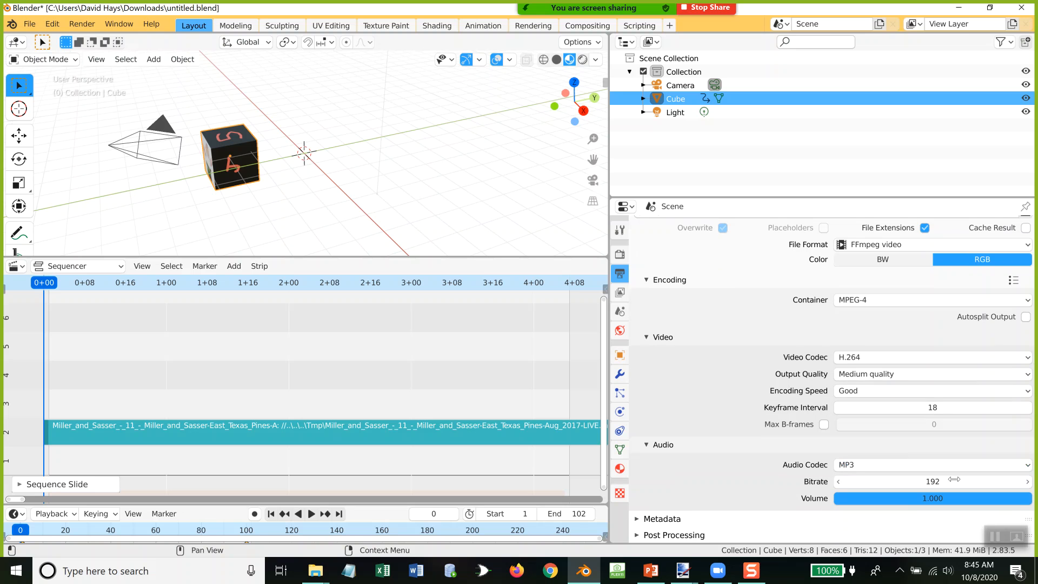
pyautogui.click(860, 466)
pyautogui.scroll(2, 847, 419)
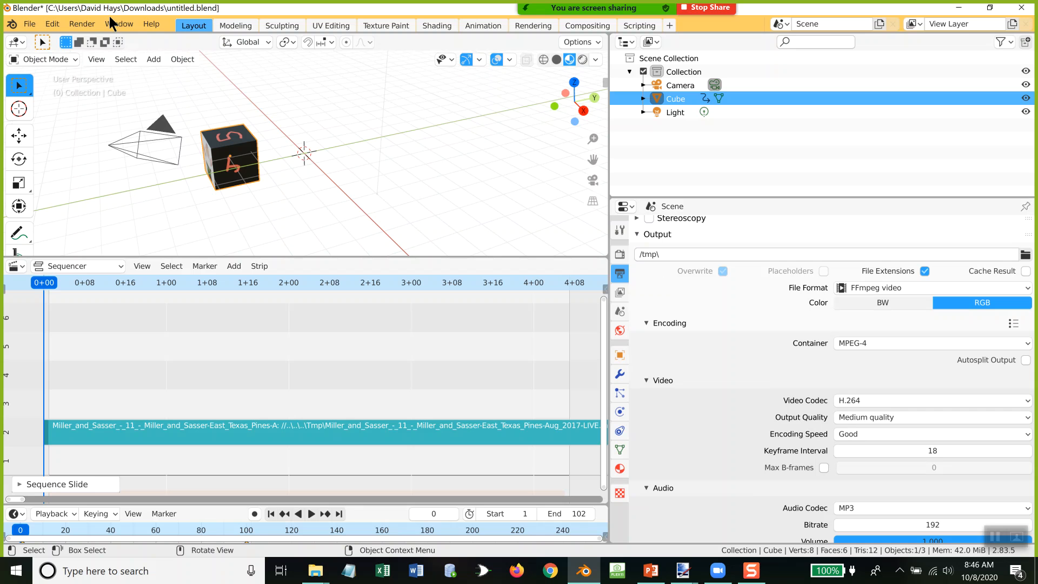
# Step: Render the animation to the output video, and close the render window
pyautogui.click(86, 24)
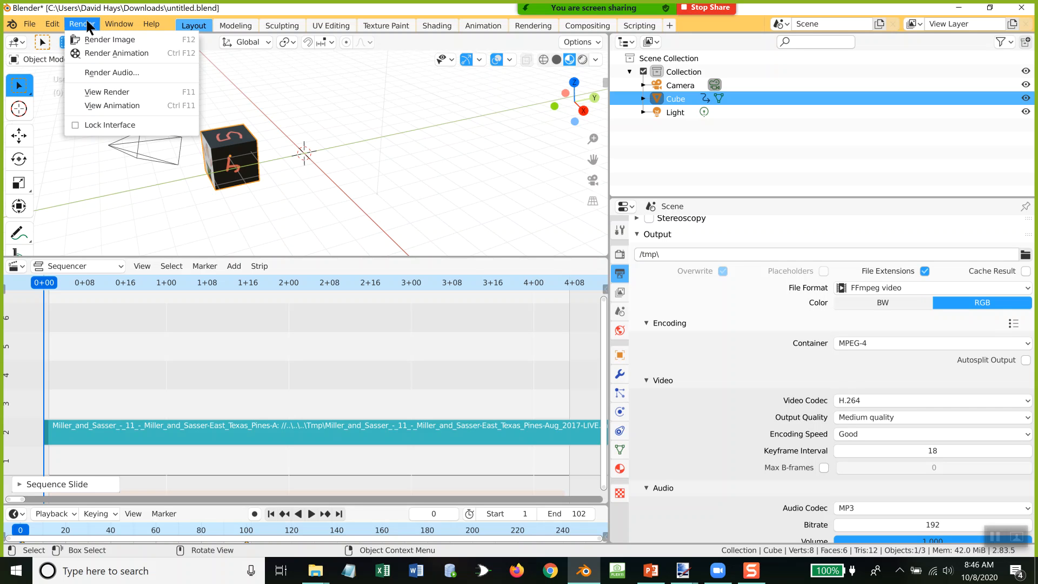
pyautogui.click(108, 54)
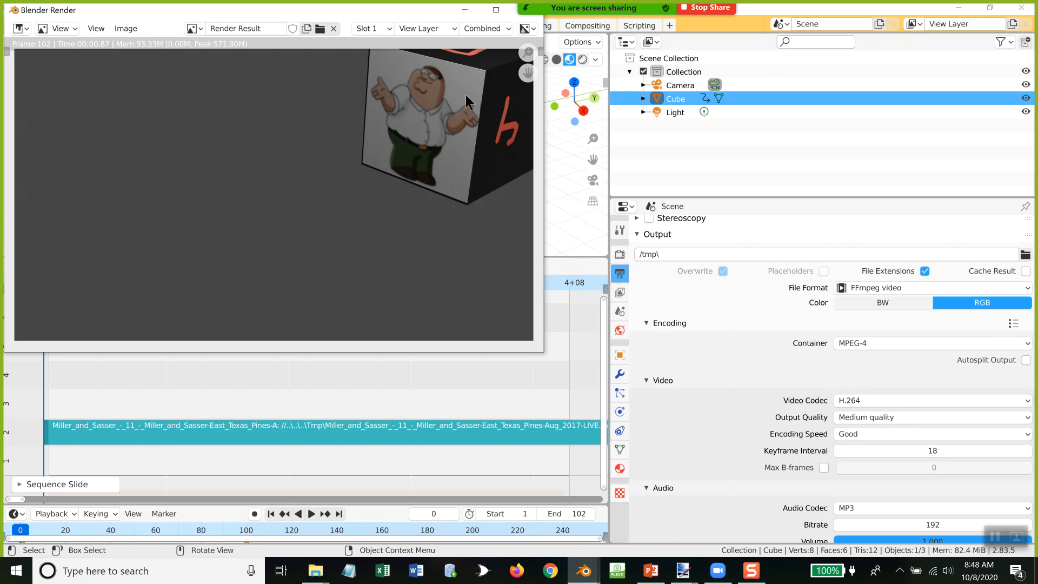
pyautogui.moveTo(431, 16); pyautogui.dragTo(445, 68)
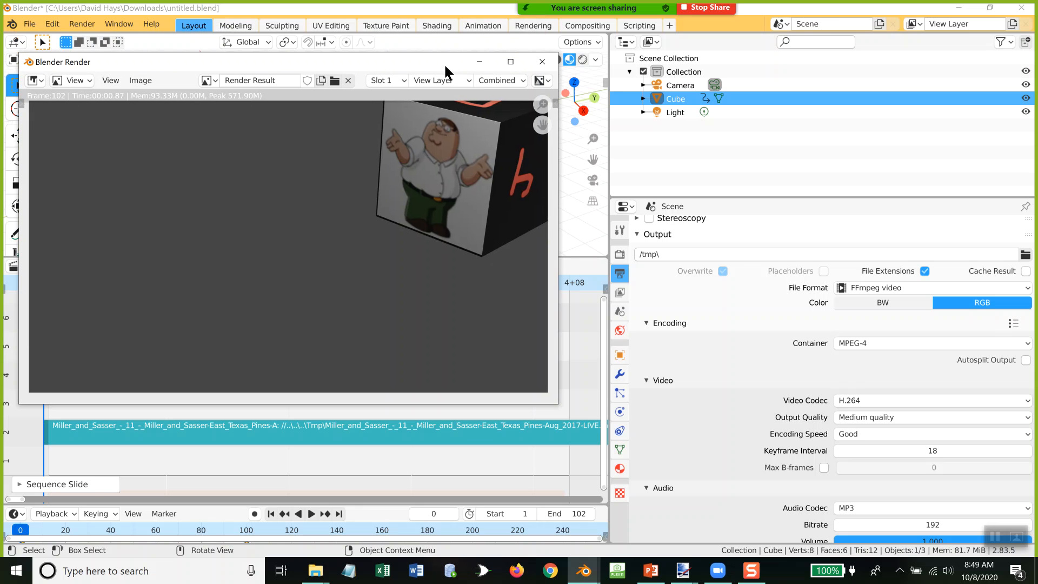
pyautogui.click(555, 66)
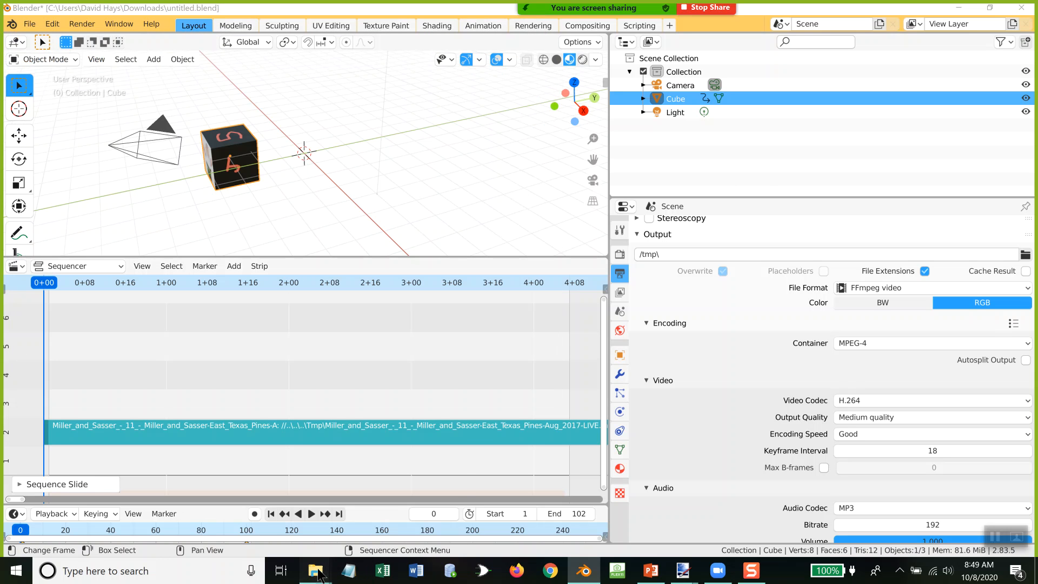
# Step: Switch to File Explorer and search the Tmp folder for *.mp4 files
pyautogui.moveTo(315, 571)
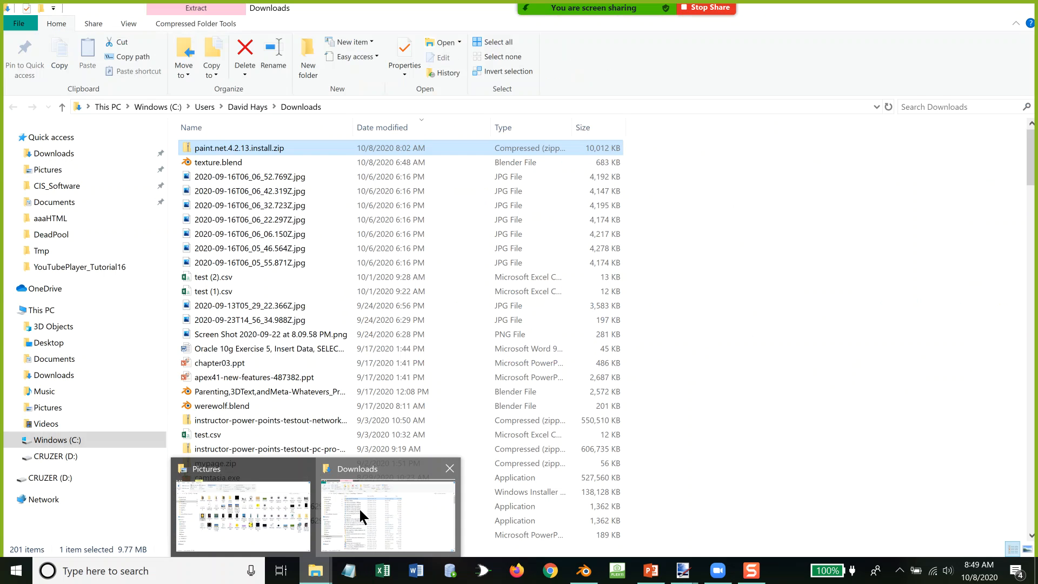
pyautogui.click(358, 507)
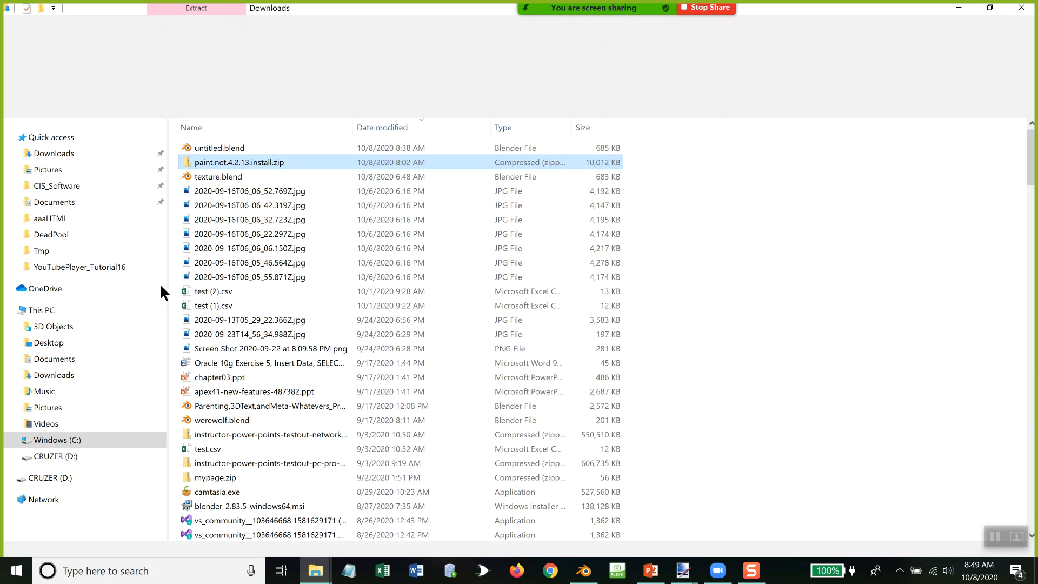
pyautogui.click(54, 251)
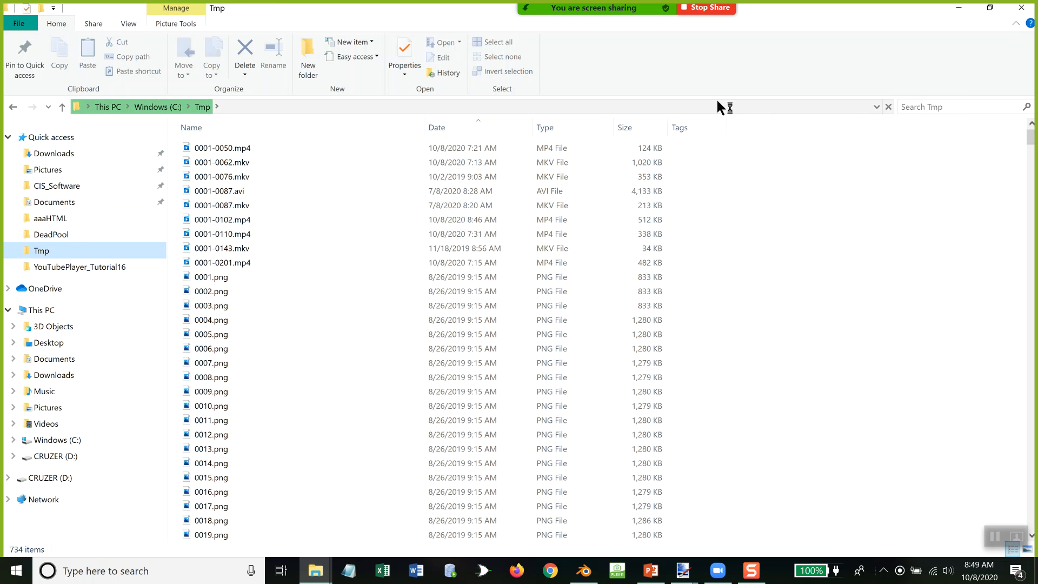
pyautogui.click(921, 107)
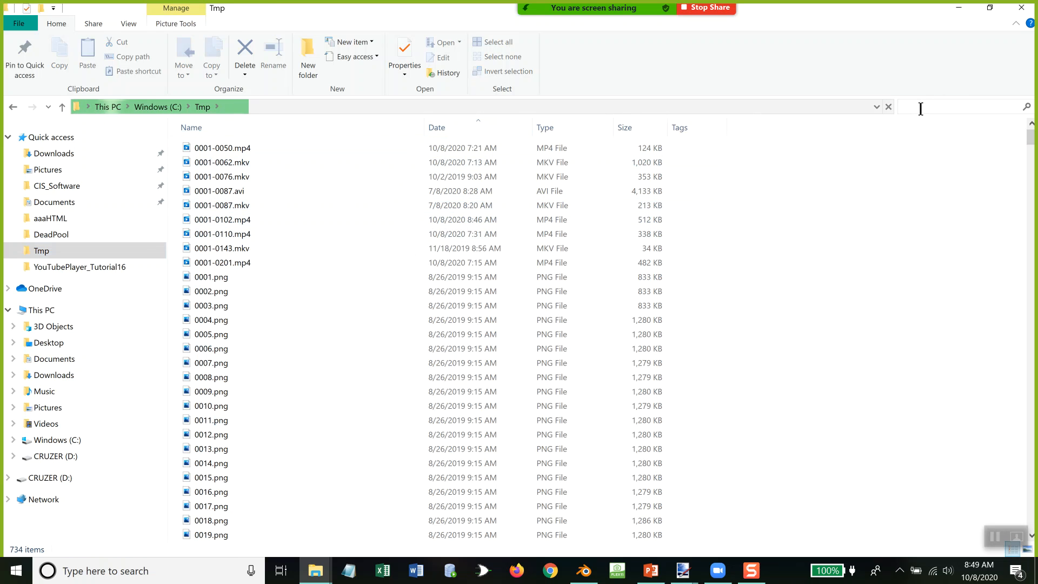
pyautogui.write('*.mp4')
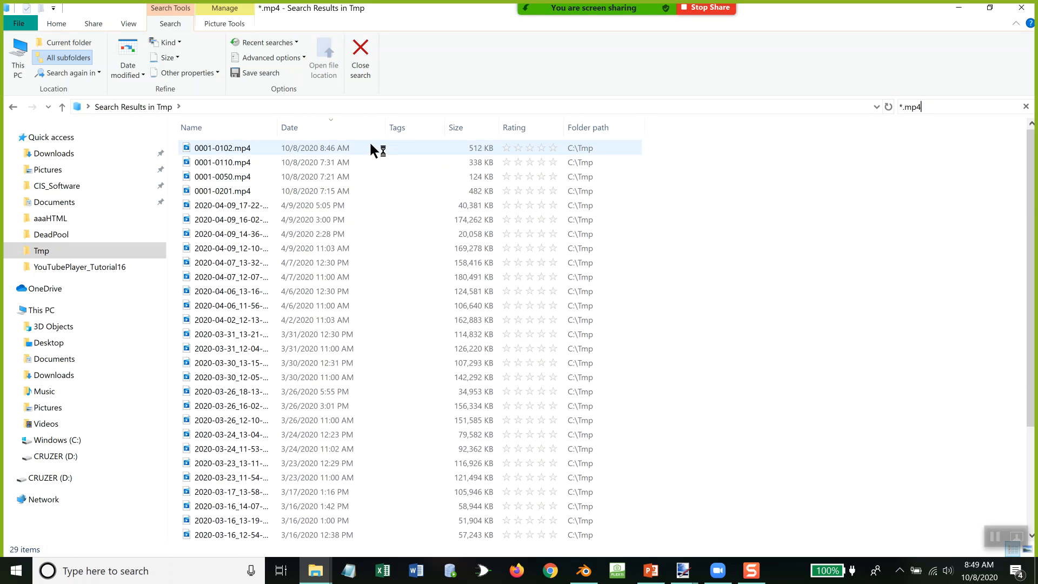
# Step: Play the rendered video 0001-0102.mp4 and close the player
pyautogui.click(331, 146)
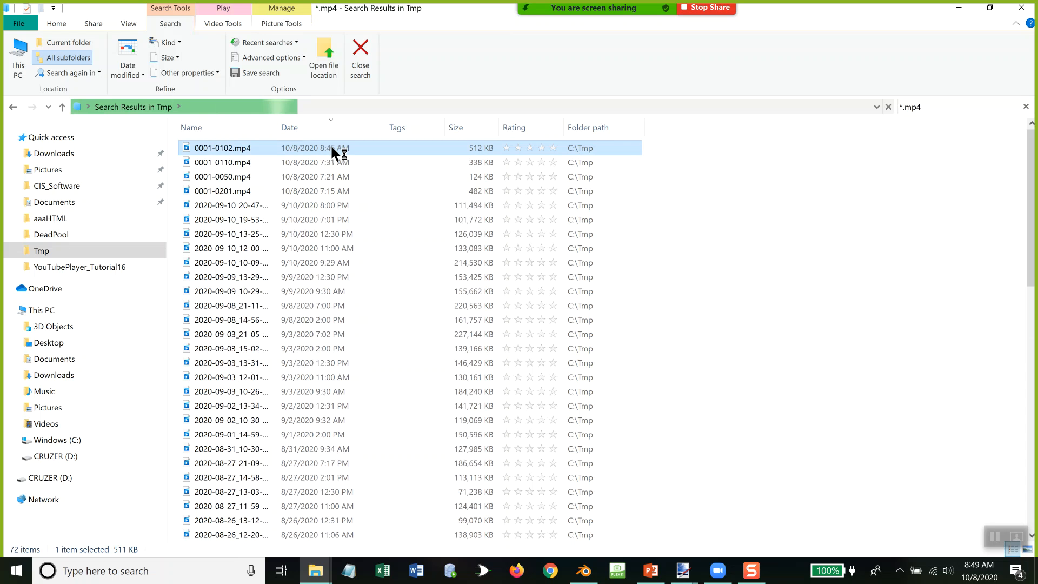
pyautogui.doubleClick(331, 148)
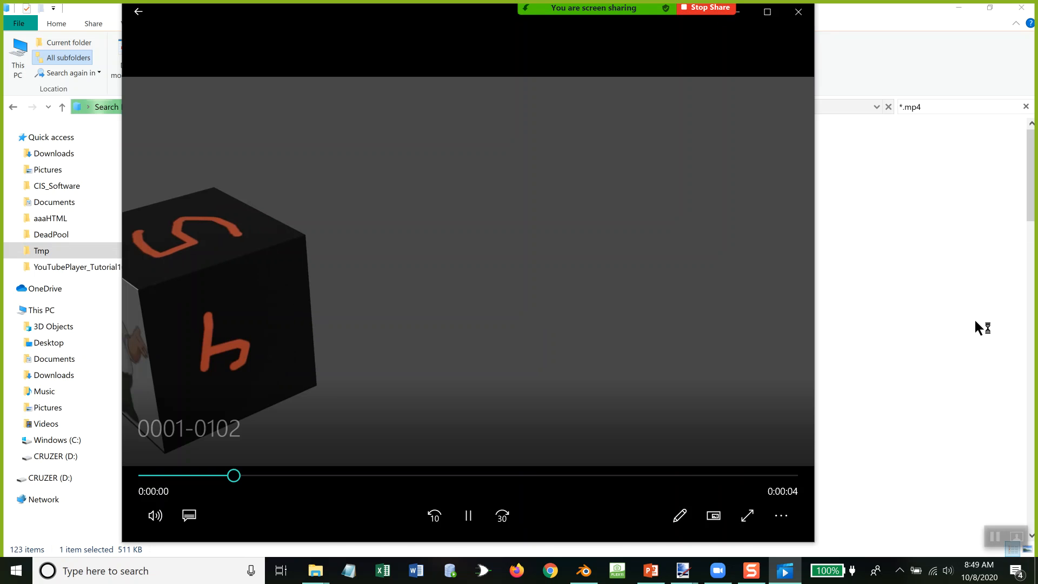
pyautogui.click(800, 17)
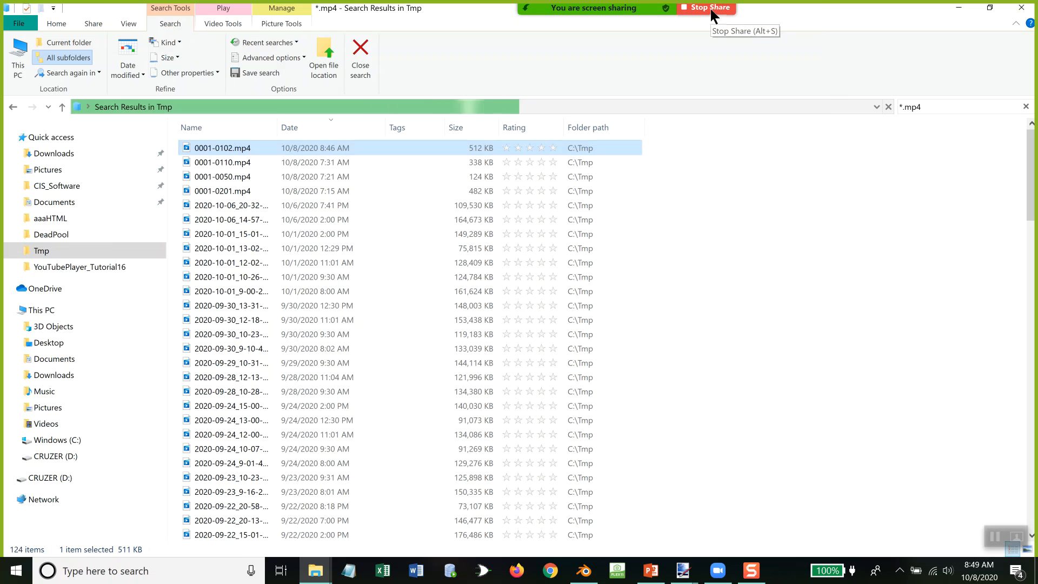
# Step: Stop the current Zoom screen share and share the full screen again with computer sound enabled
pyautogui.click(711, 11)
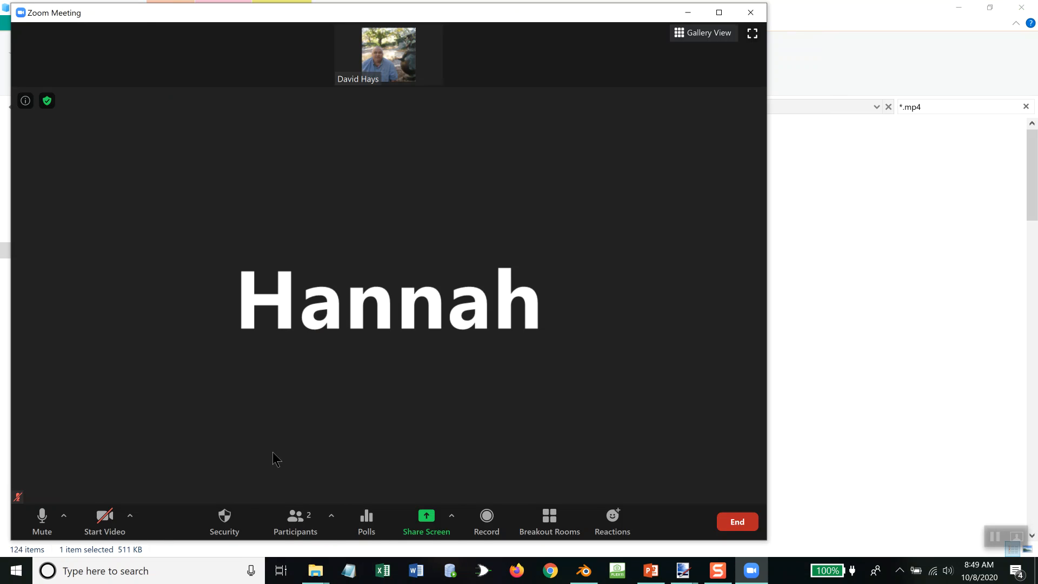
pyautogui.click(426, 522)
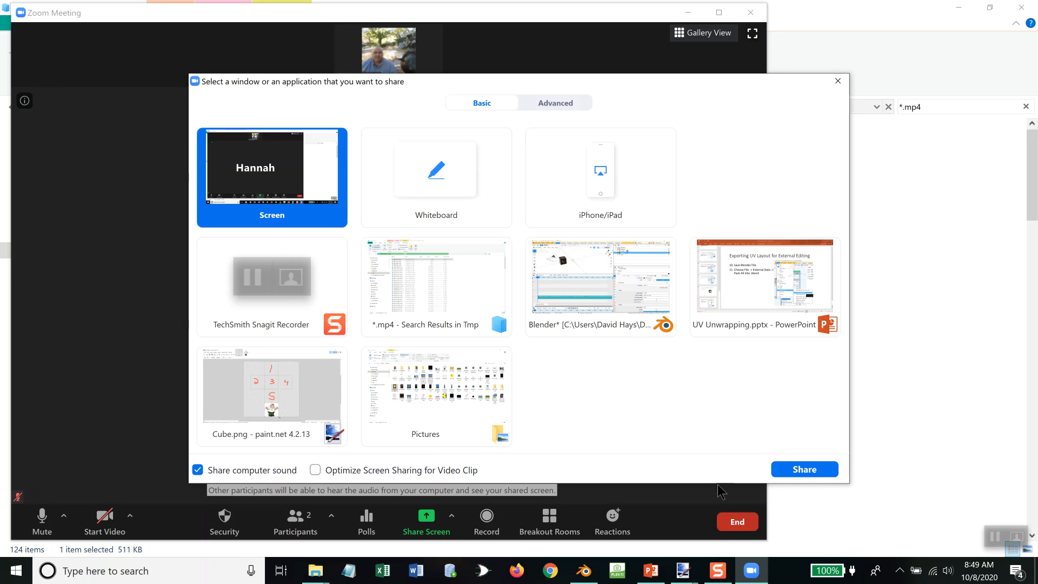
pyautogui.click(806, 469)
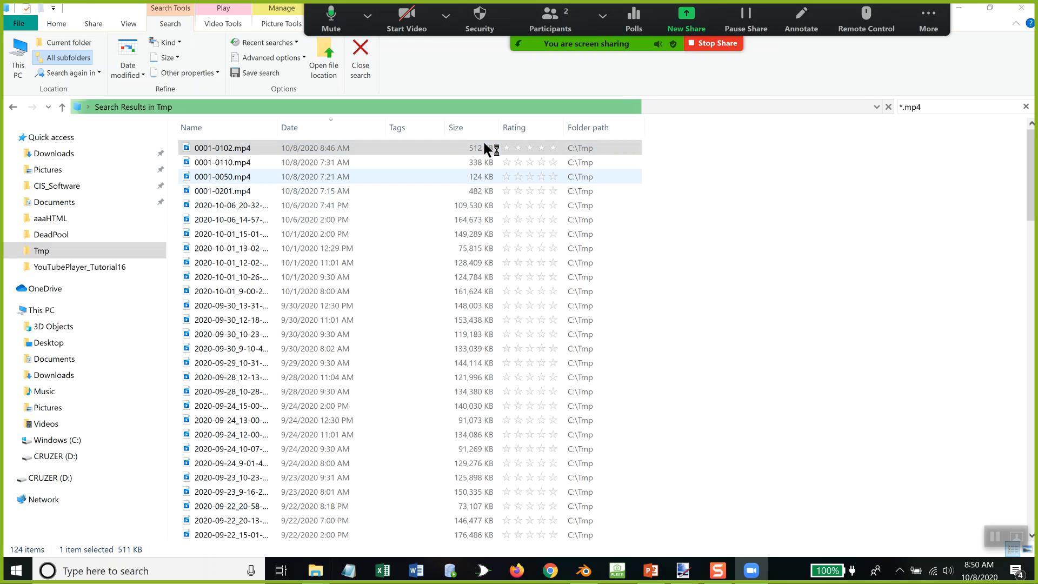
# Step: Replay 0001-0102.mp4 with its soundtrack shared to the meeting, and close the player
pyautogui.click(243, 150)
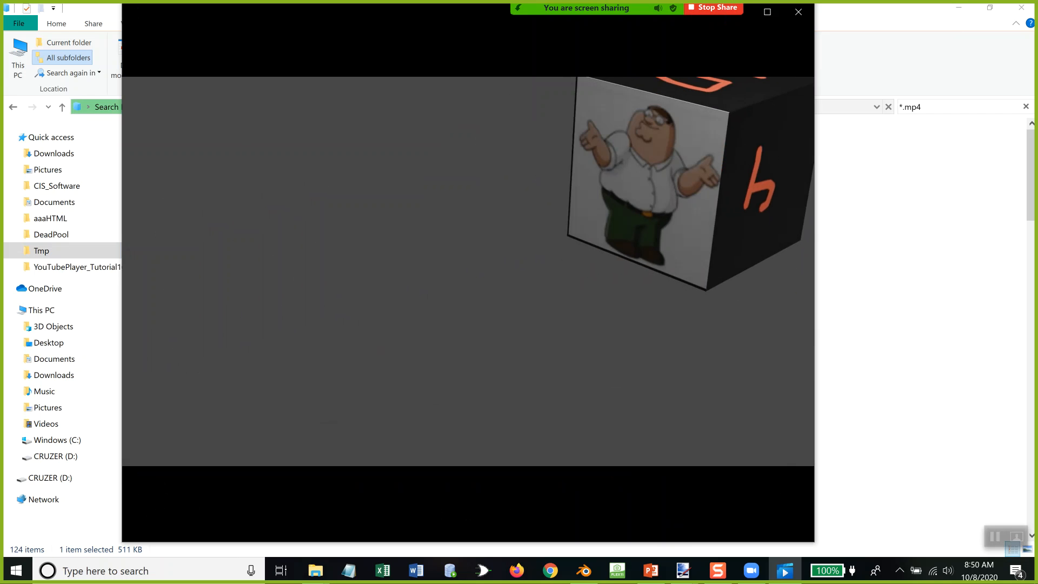
pyautogui.click(799, 12)
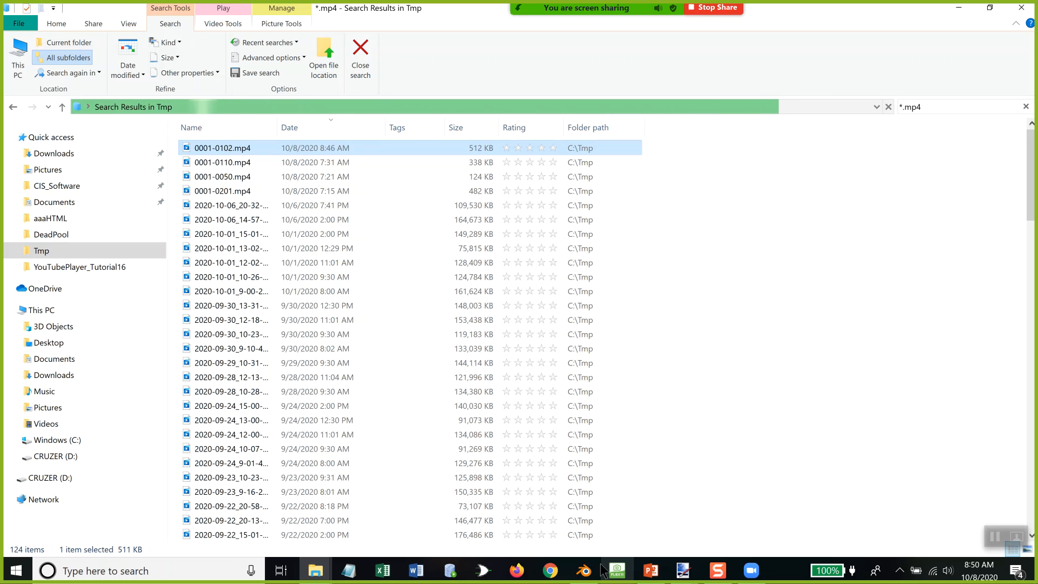
# Step: Switch back to Blender and save untitled.blend
pyautogui.moveTo(587, 575)
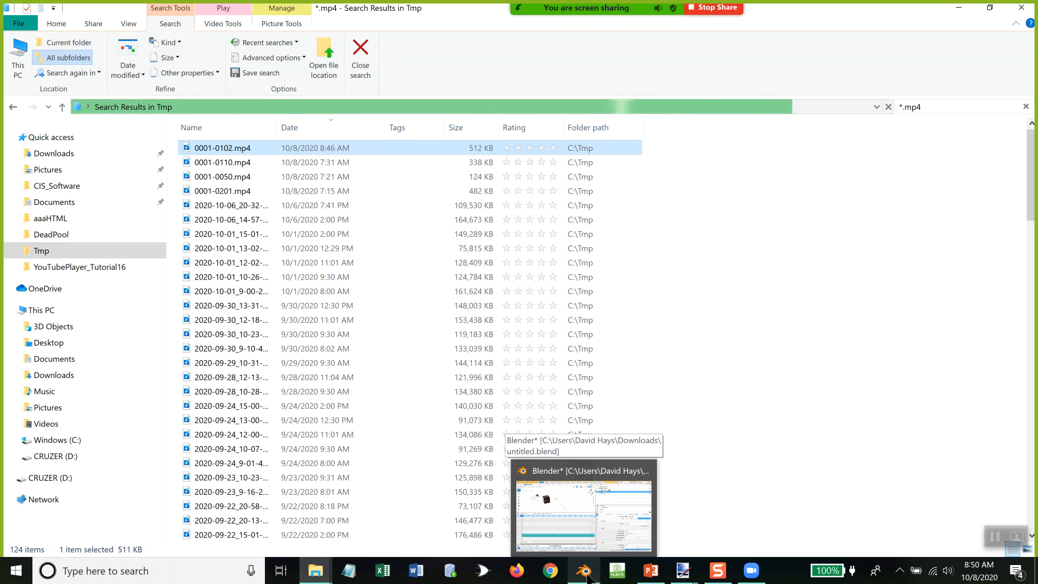
pyautogui.click(588, 576)
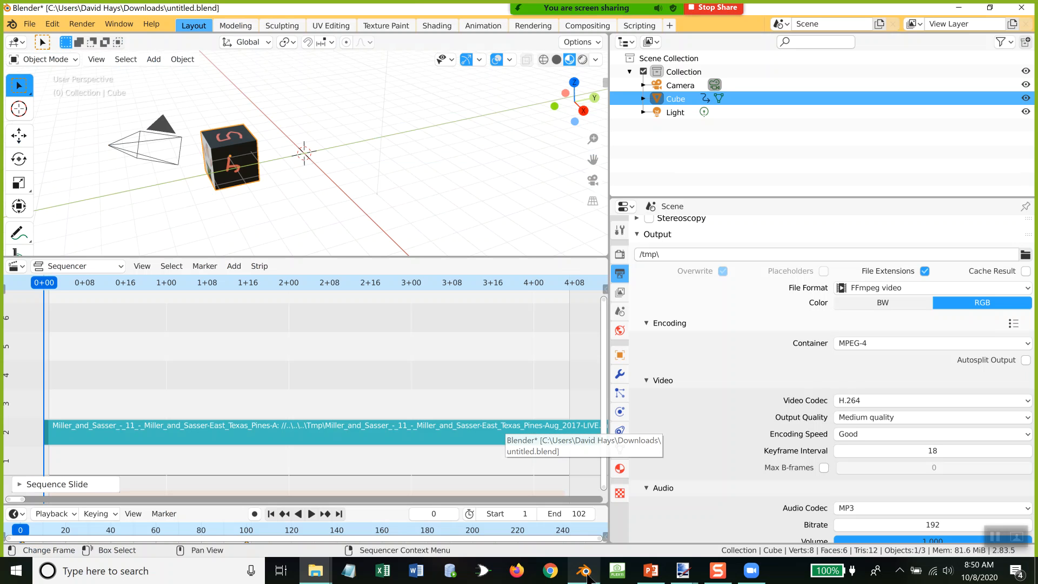
pyautogui.click(29, 24)
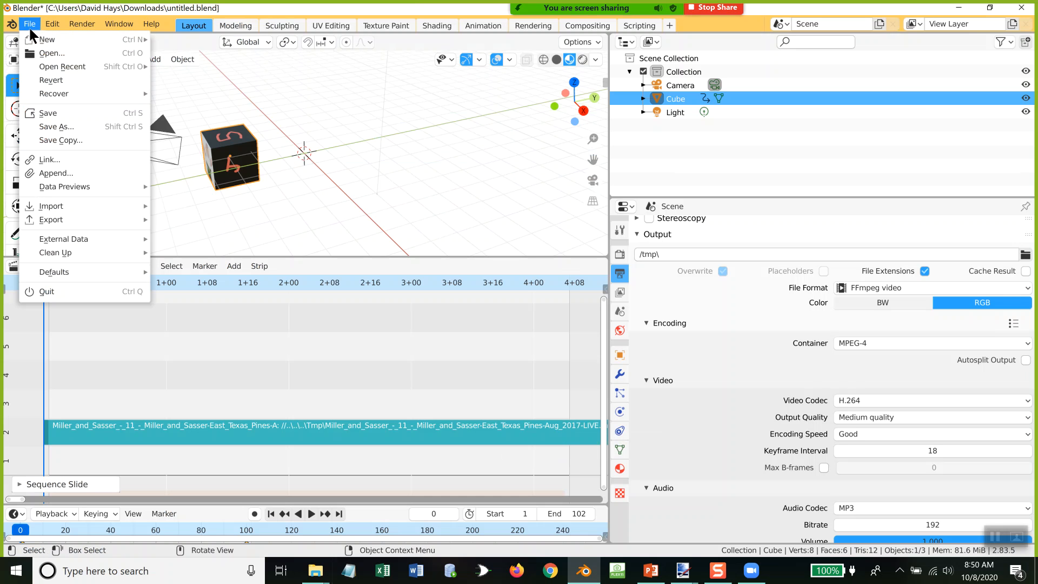
pyautogui.click(60, 114)
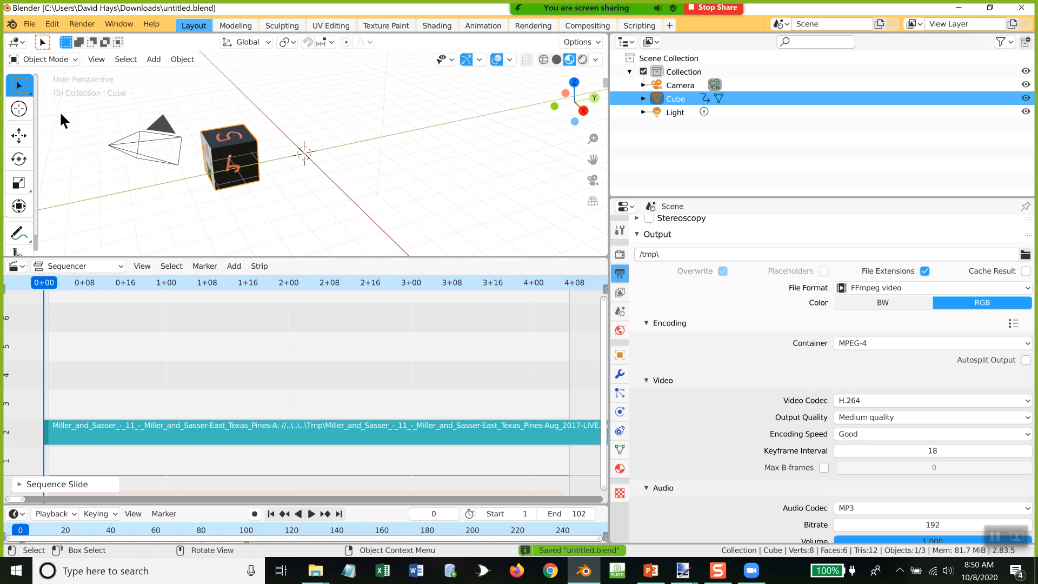
# Step: Pack all external data into the untitled.blend file
pyautogui.click(31, 24)
pyautogui.moveTo(63, 237)
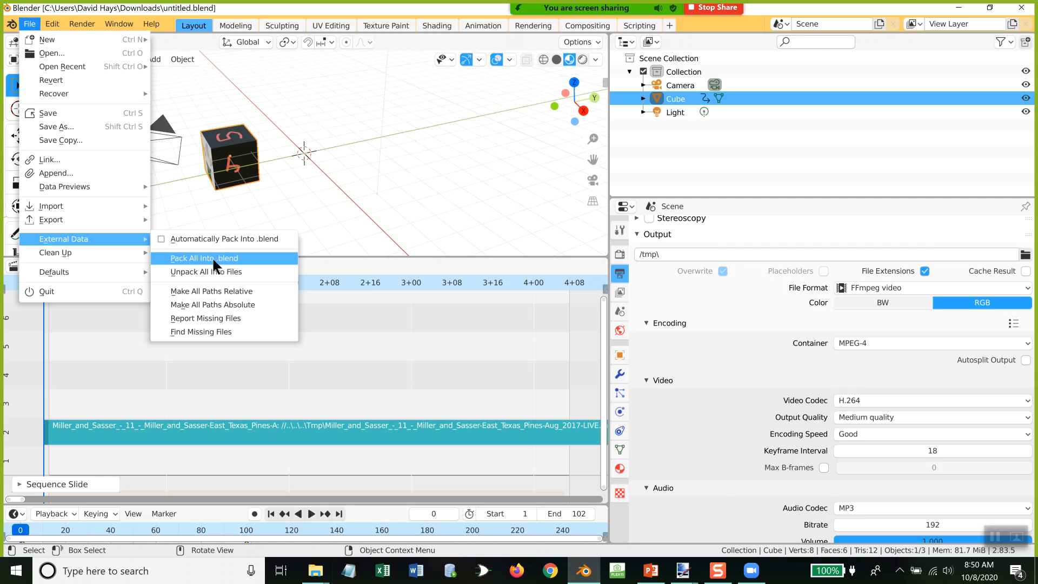
pyautogui.click(215, 259)
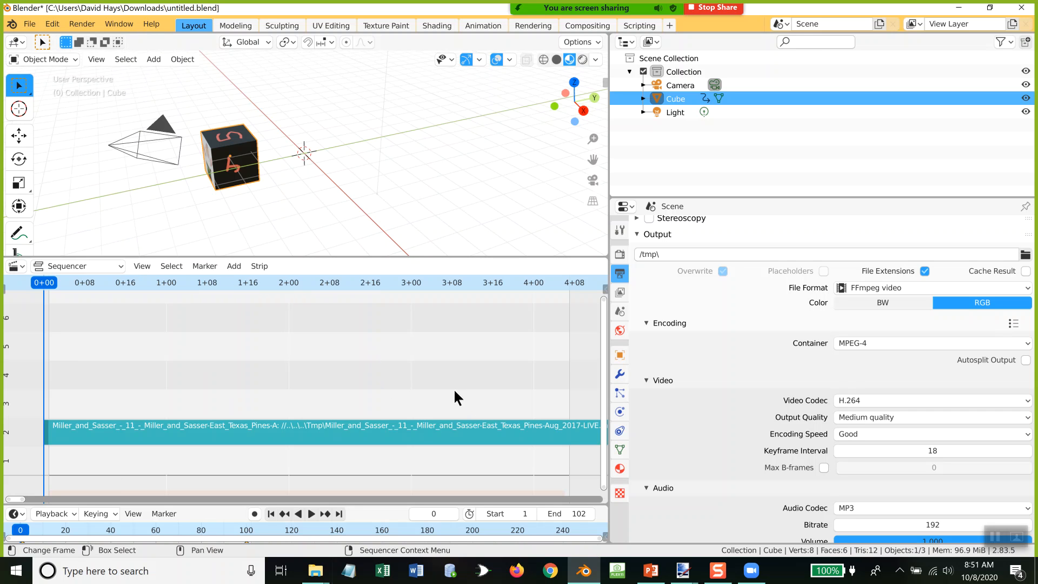
pyautogui.click(28, 24)
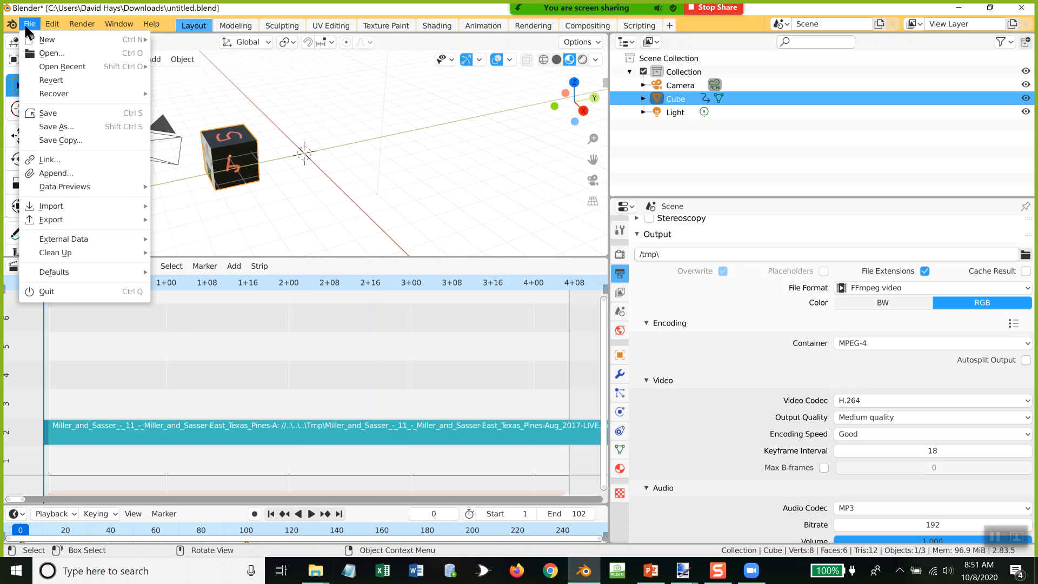
pyautogui.moveTo(35, 37)
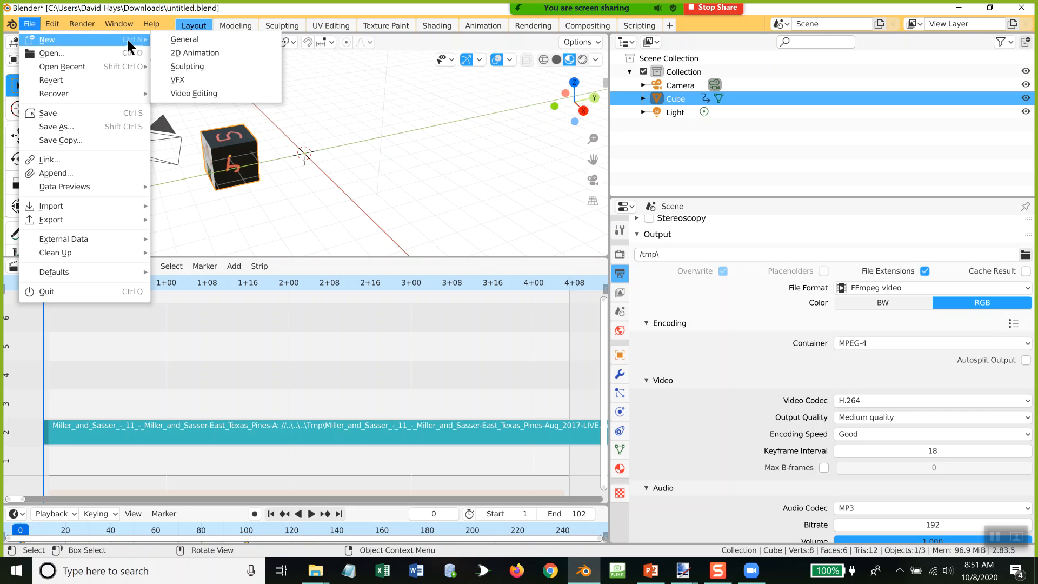
pyautogui.click(361, 116)
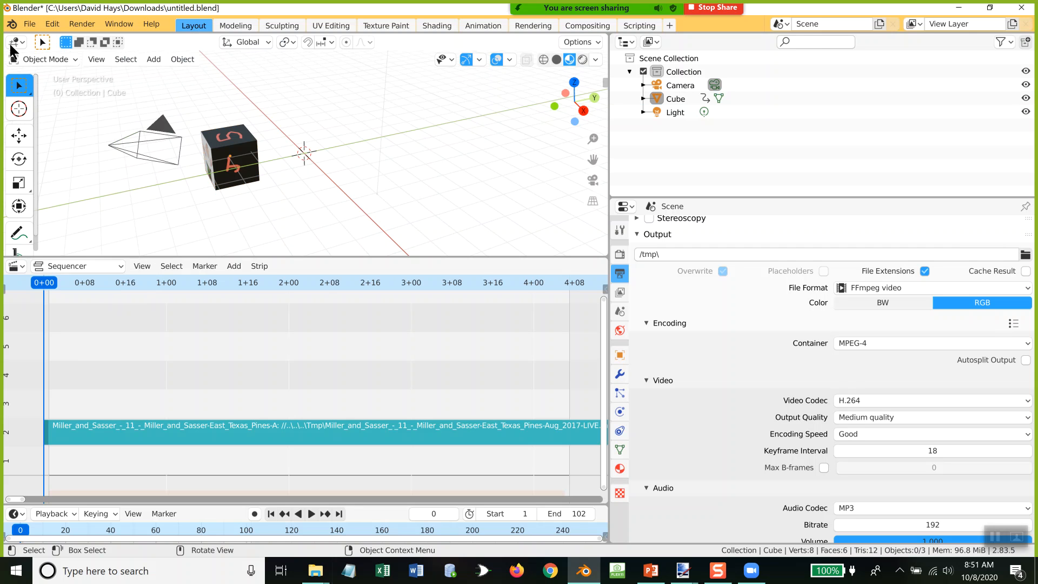
# Step: Start a new General file, saving the changes to untitled.blend
pyautogui.click(29, 24)
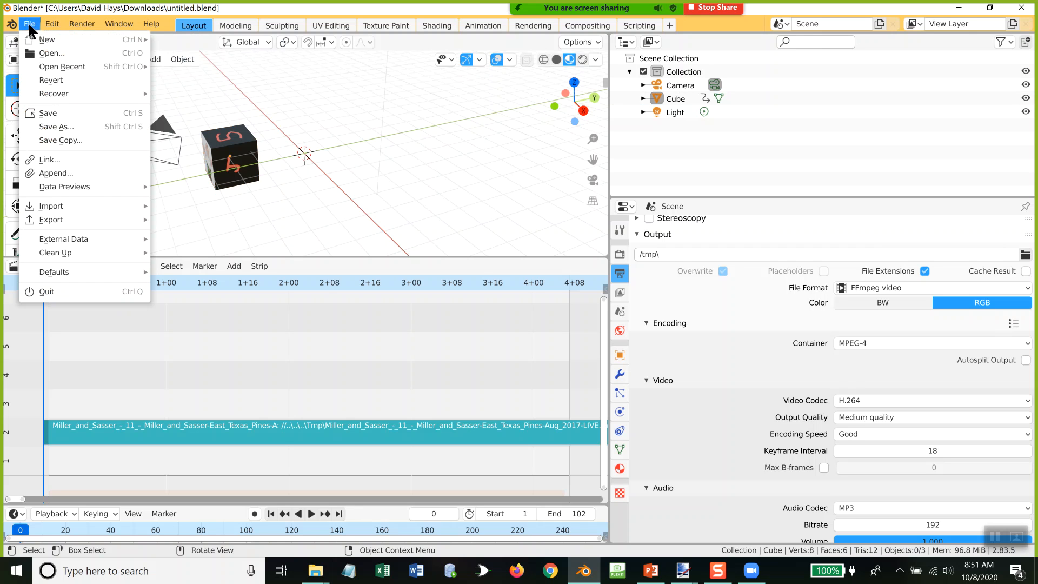
pyautogui.moveTo(40, 35)
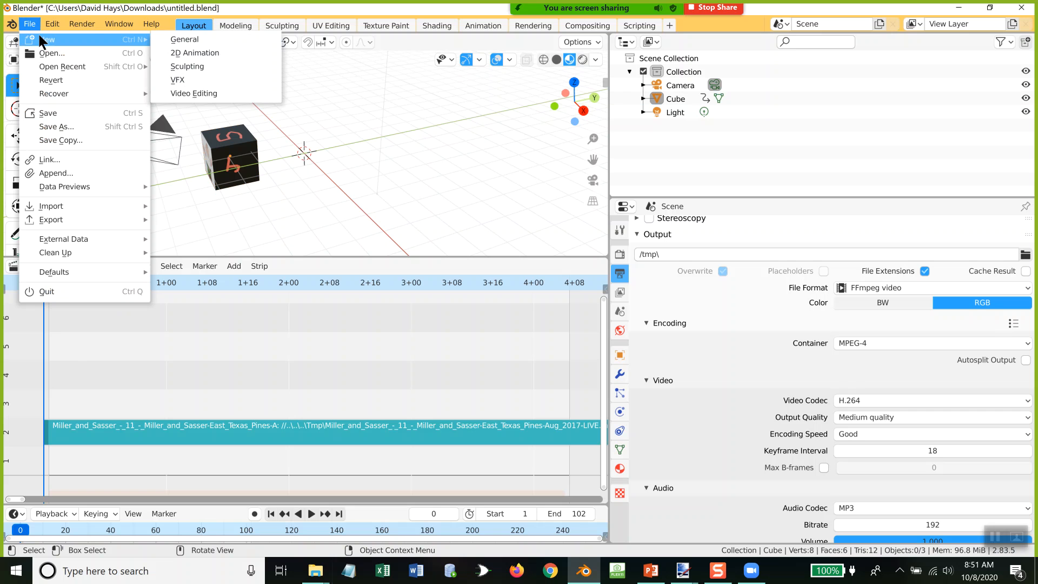
pyautogui.click(170, 39)
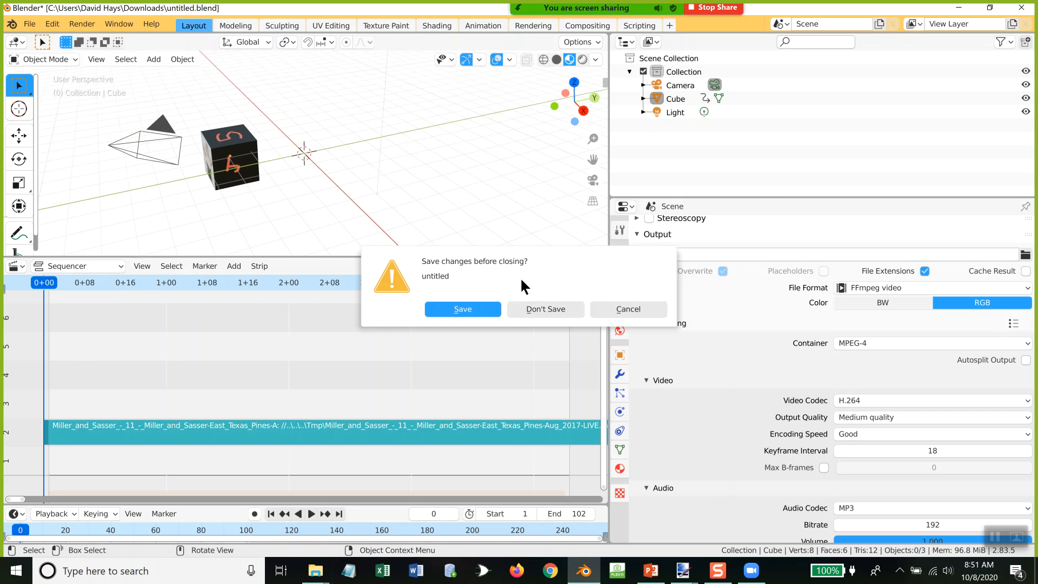
pyautogui.click(475, 307)
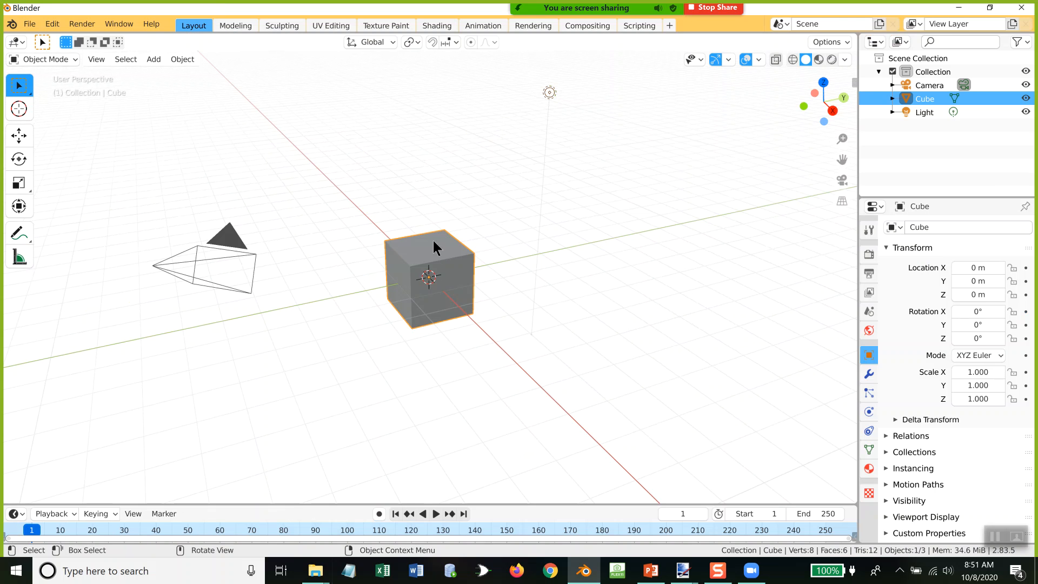
# Step: Replace the default cube with a mesh plane and rotate the plane 90° about the Y axis
pyautogui.press('x')
pyautogui.click(468, 295)
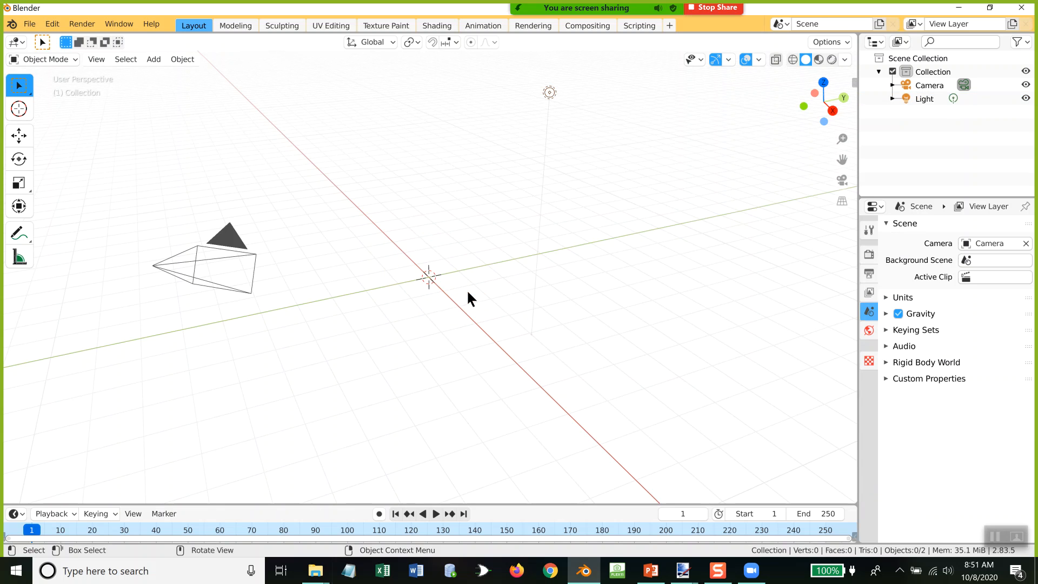
pyautogui.click(154, 60)
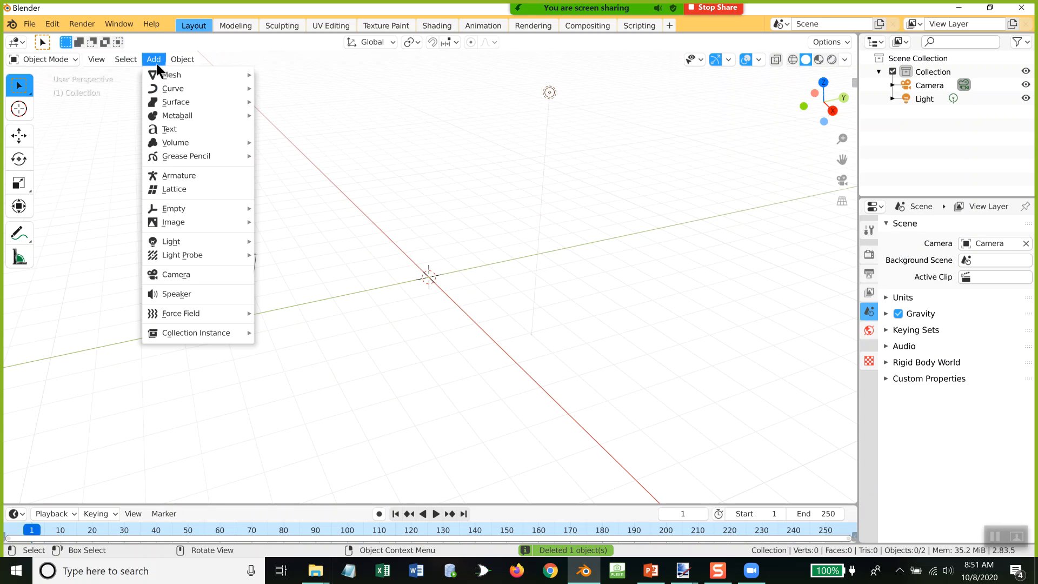
pyautogui.moveTo(167, 76)
pyautogui.click(279, 75)
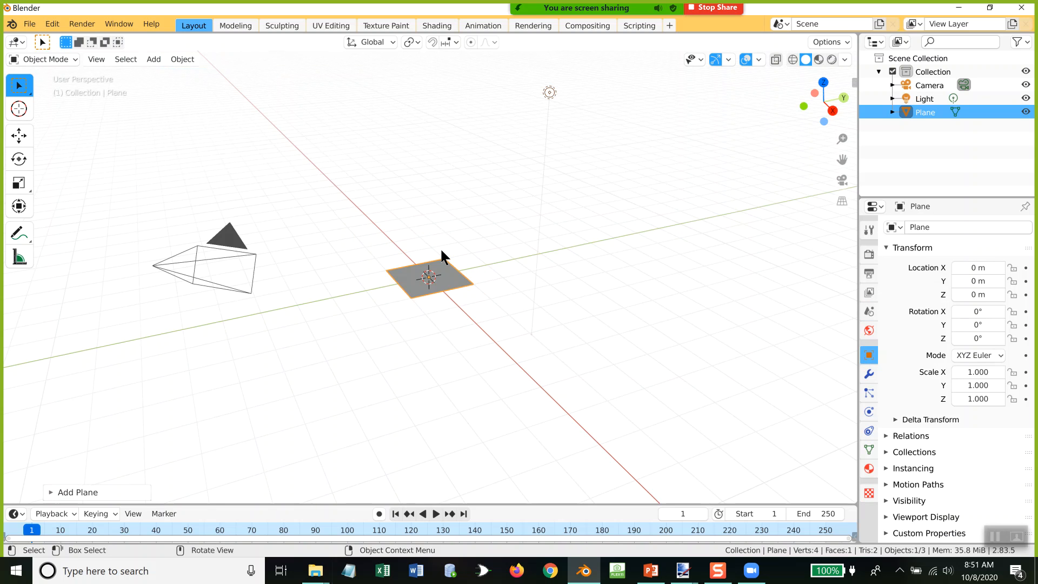
pyautogui.write('ry90')
pyautogui.press('Return')
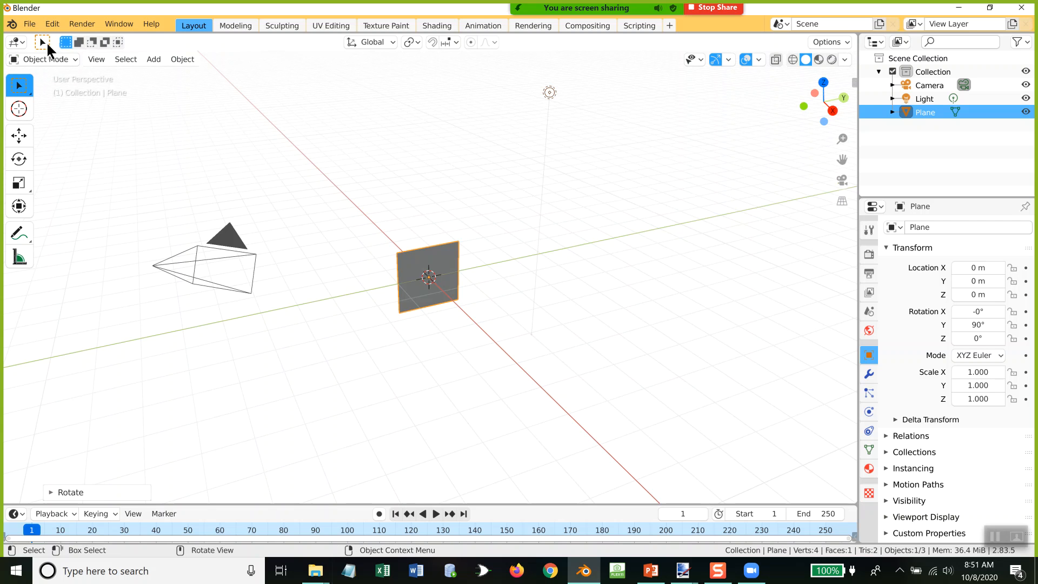
# Step: Change the 3D viewport to the Shader Editor, add a new material to the plane and reposition its nodes
pyautogui.click(17, 44)
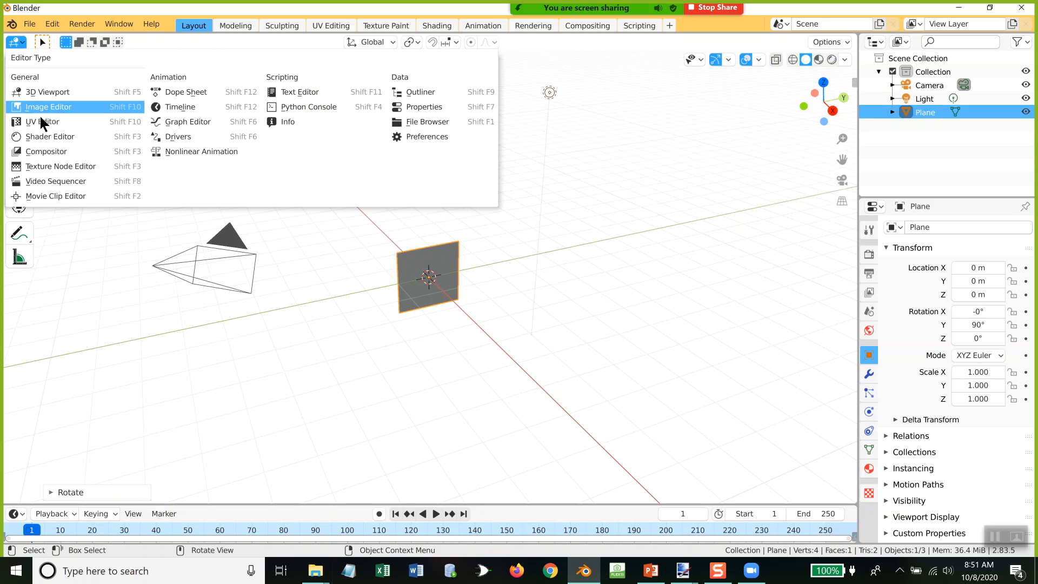
pyautogui.click(43, 140)
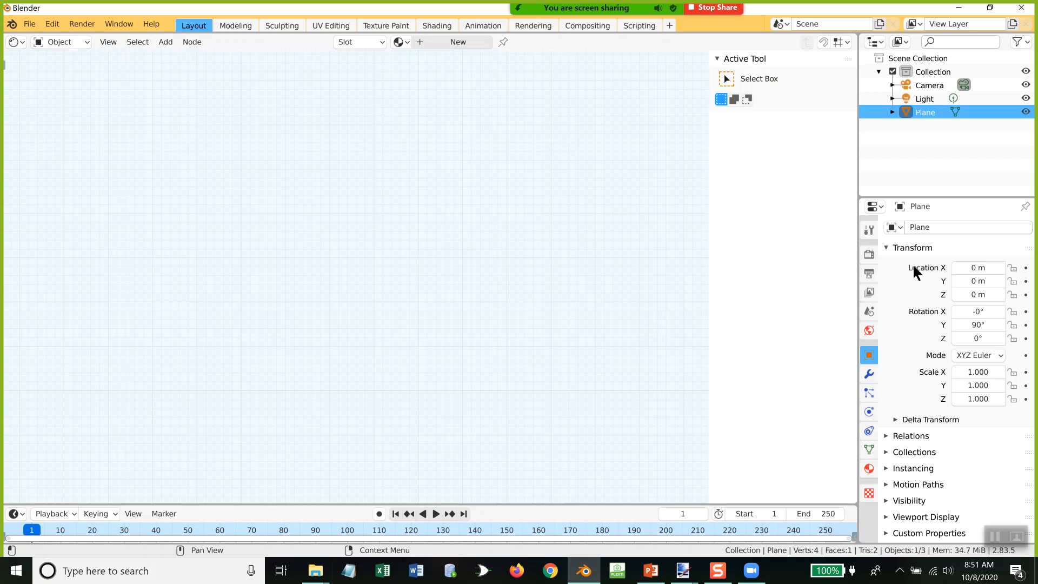
pyautogui.click(869, 469)
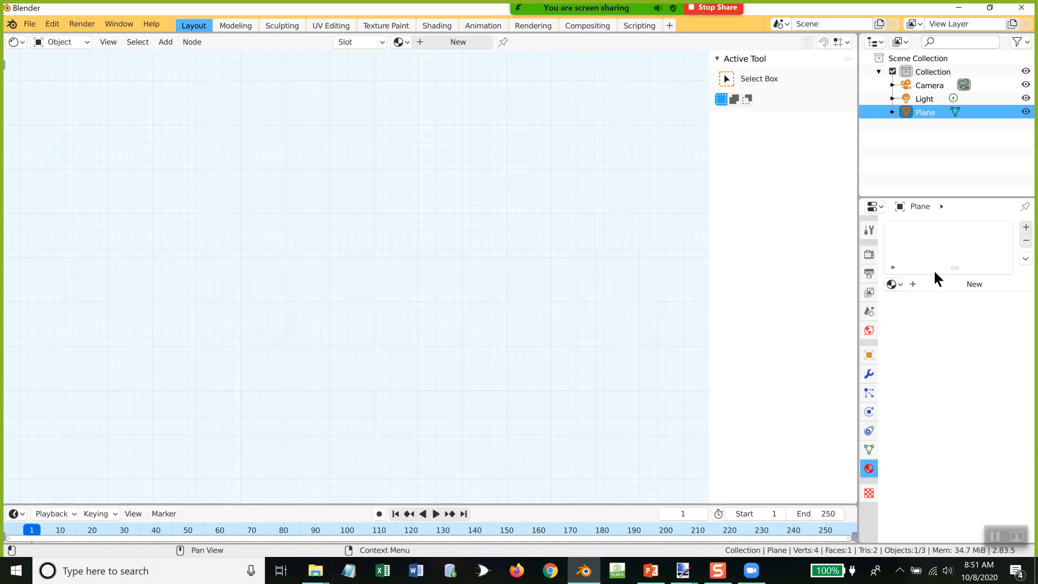
pyautogui.click(1025, 227)
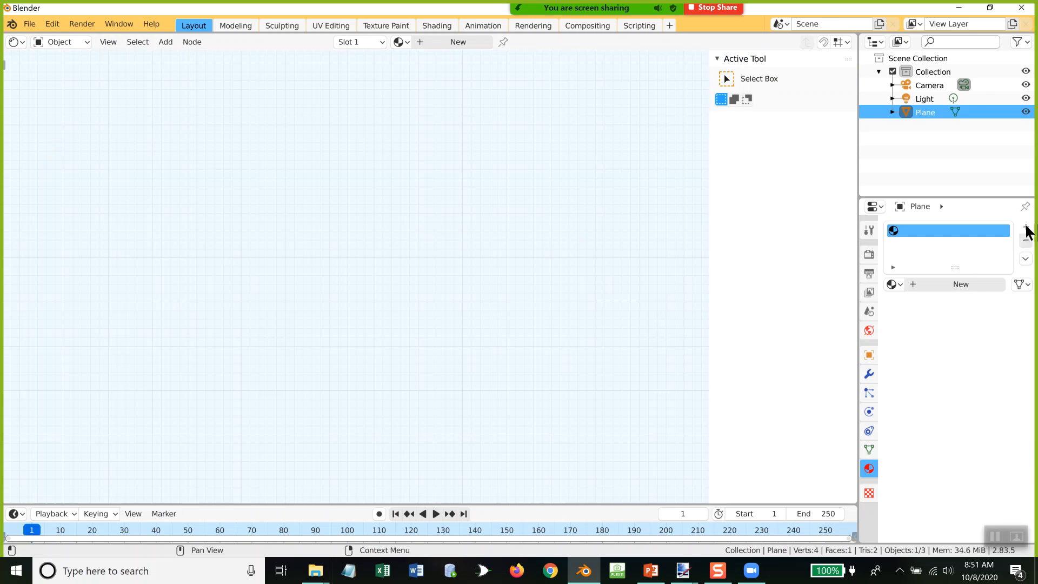
pyautogui.click(961, 284)
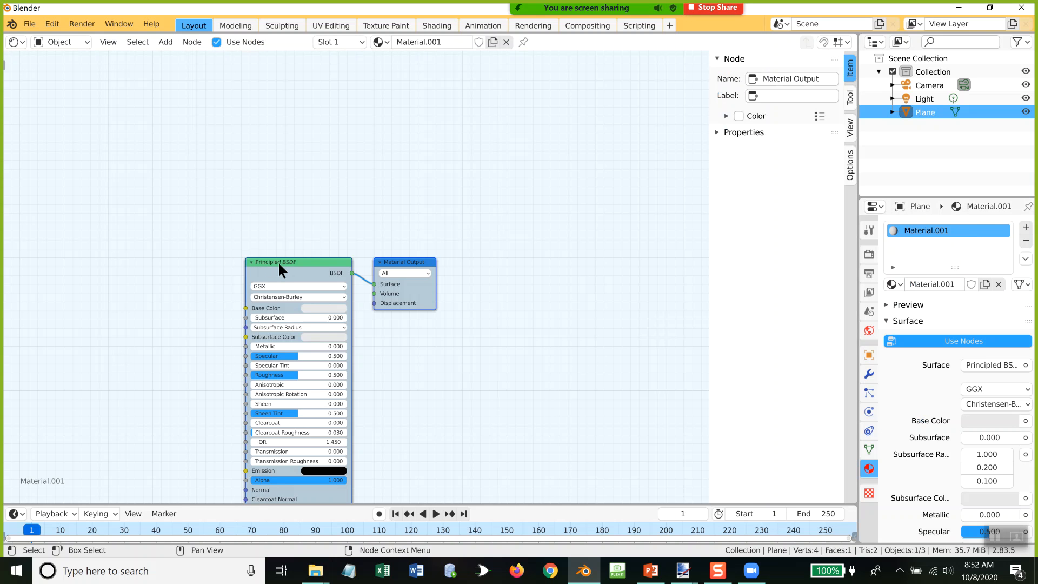
pyautogui.click(405, 146)
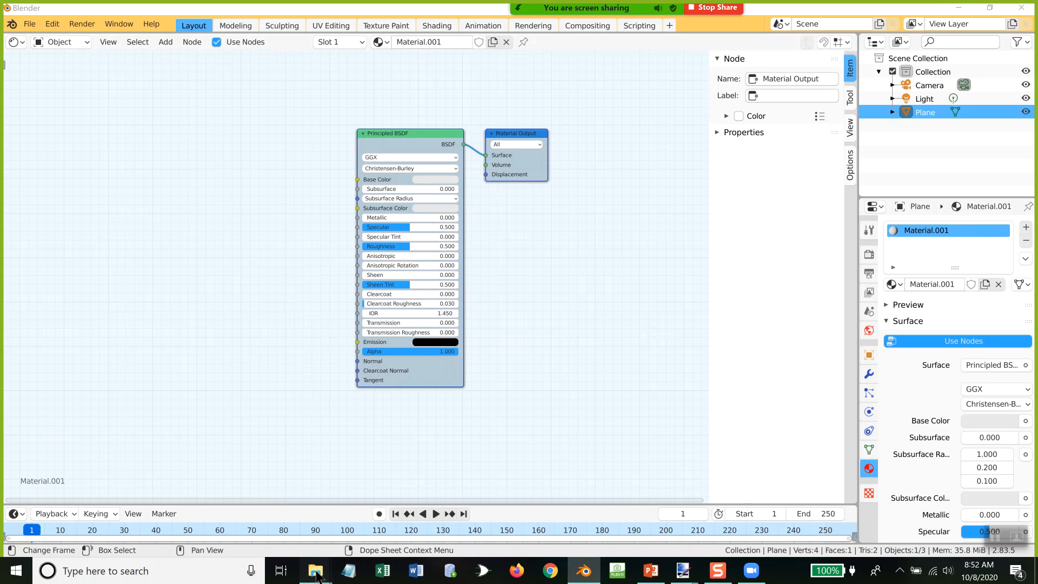
# Step: Switch to File Explorer and show the .mp4 search results in Tmp as extra large icons
pyautogui.moveTo(318, 575)
pyautogui.click(378, 527)
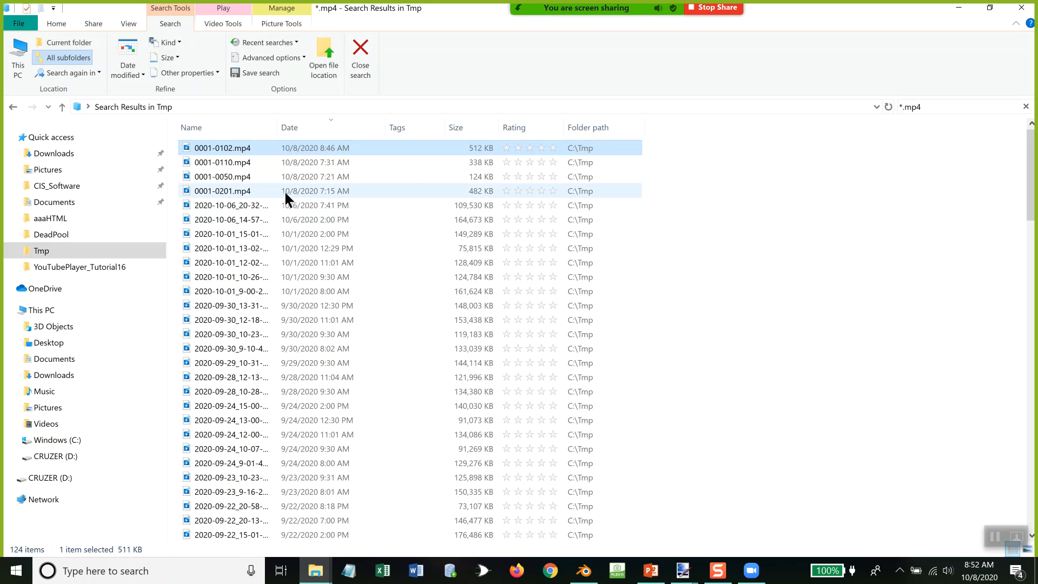
pyautogui.click(134, 22)
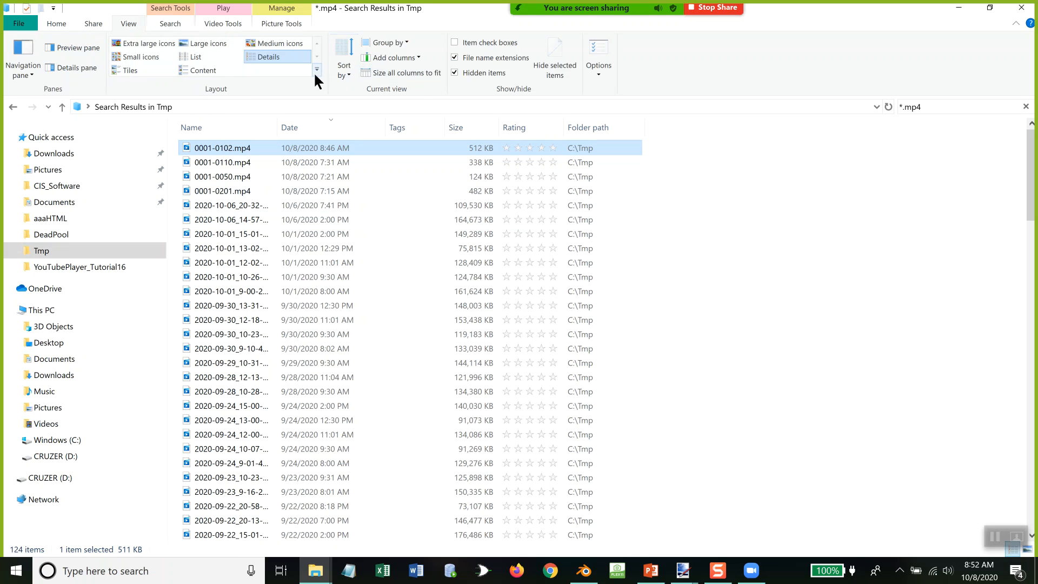
pyautogui.click(138, 45)
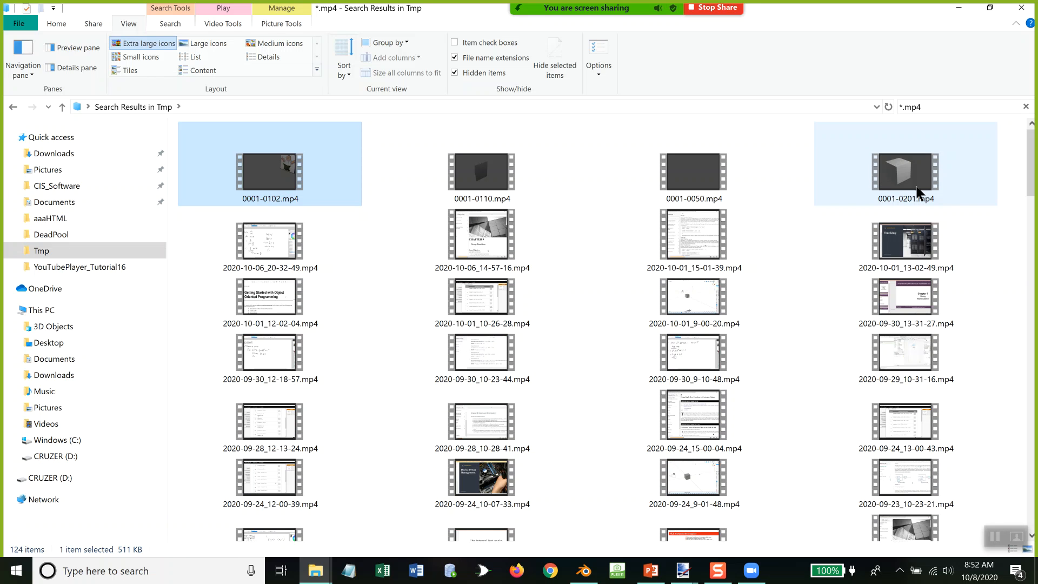
# Step: Add 2020-08-25_13-14-57.mp4 as an image texture node in Blender's Shader Editor and connect its Color output to the Principled BSDF's Base Color
pyautogui.scroll(-3, 918, 192)
pyautogui.scroll(-3, 916, 183)
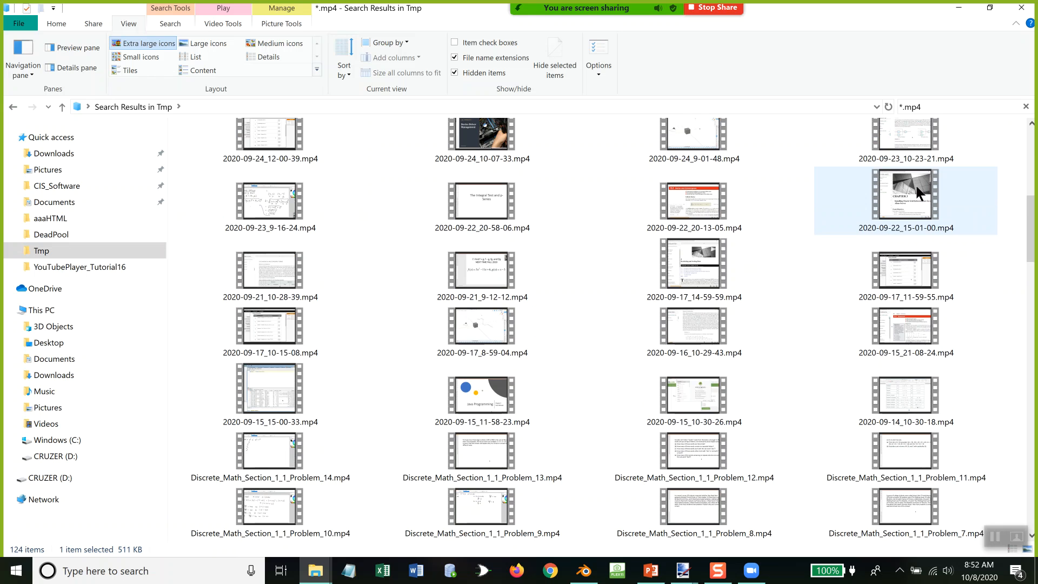
pyautogui.scroll(-3, 916, 184)
pyautogui.scroll(-12, 915, 184)
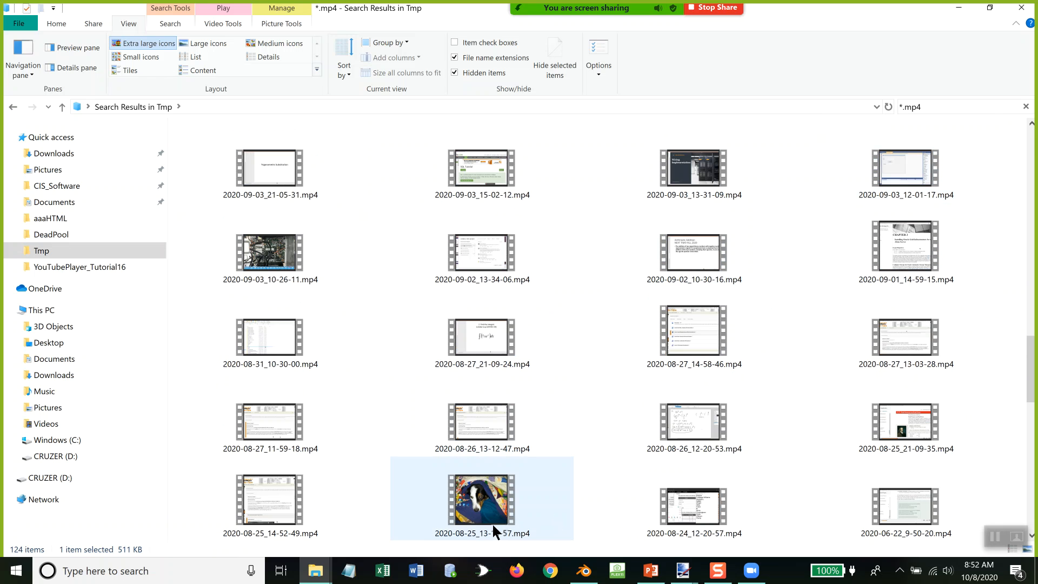
pyautogui.moveTo(485, 511); pyautogui.dragTo(239, 193)
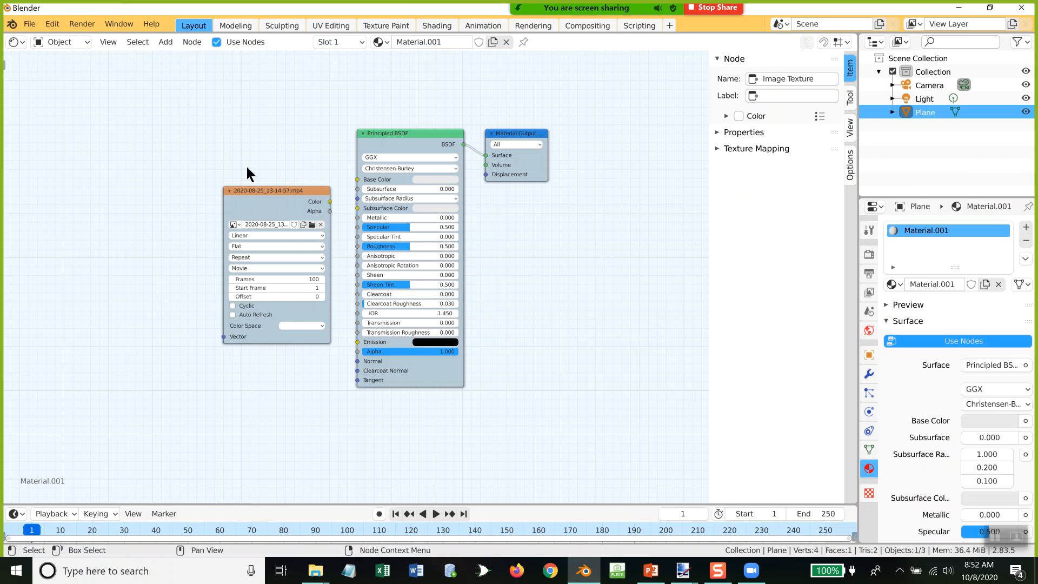
pyautogui.click(272, 186)
pyautogui.moveTo(272, 186); pyautogui.dragTo(219, 133)
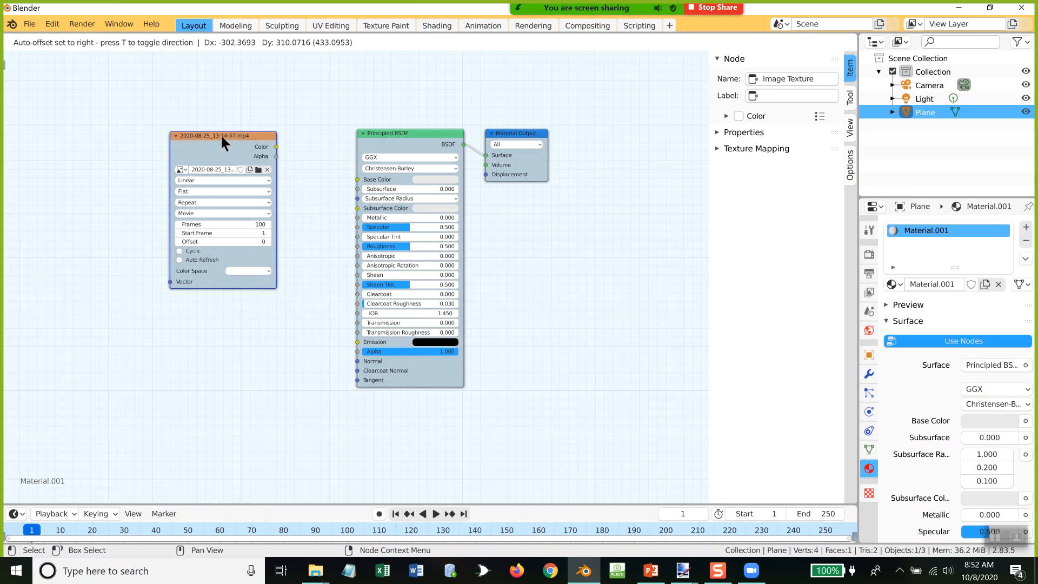
pyautogui.moveTo(276, 147); pyautogui.dragTo(362, 182)
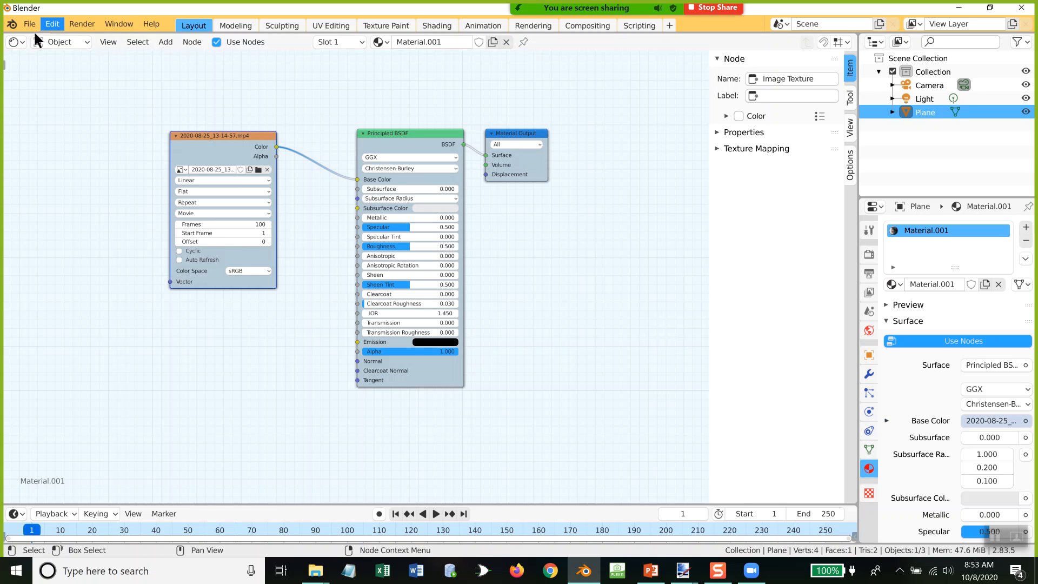
# Step: Return the Shader Editor area to the 3D Viewport and display the plane with Material Preview shading
pyautogui.click(21, 43)
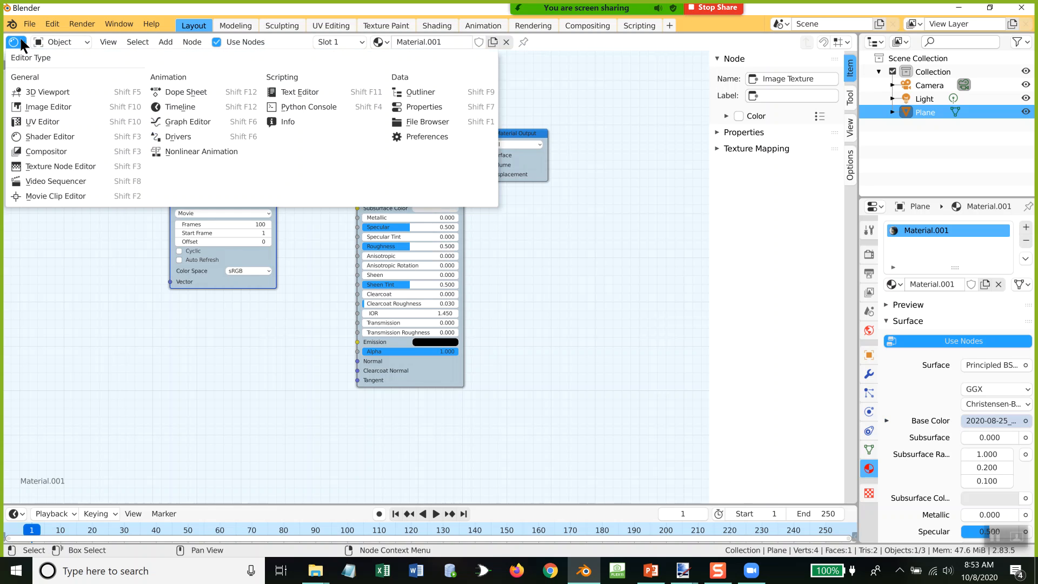
pyautogui.click(33, 92)
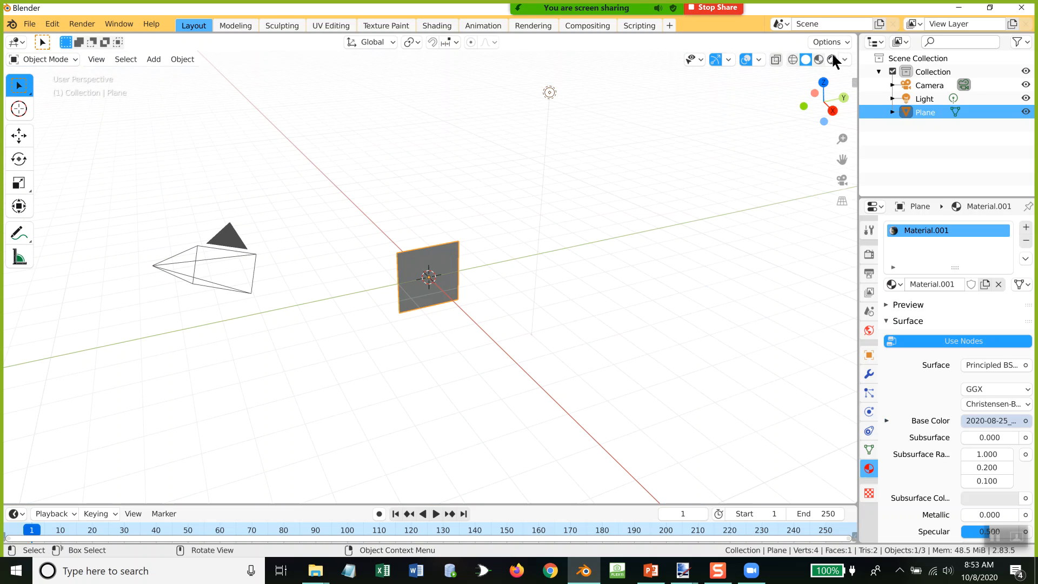
pyautogui.click(818, 60)
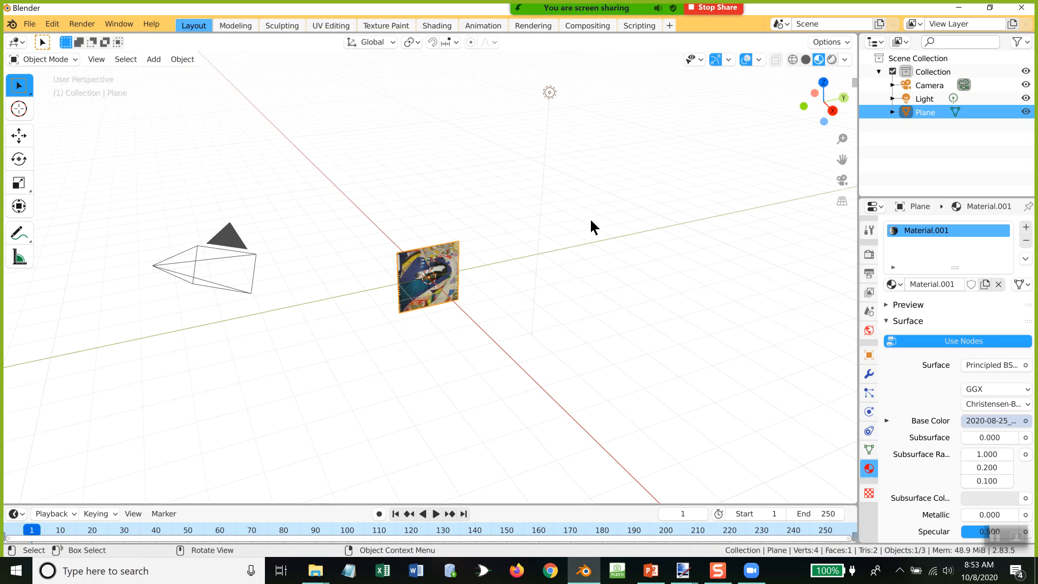
# Step: Rotate the video-textured plane 90° about the X axis
pyautogui.write('r')
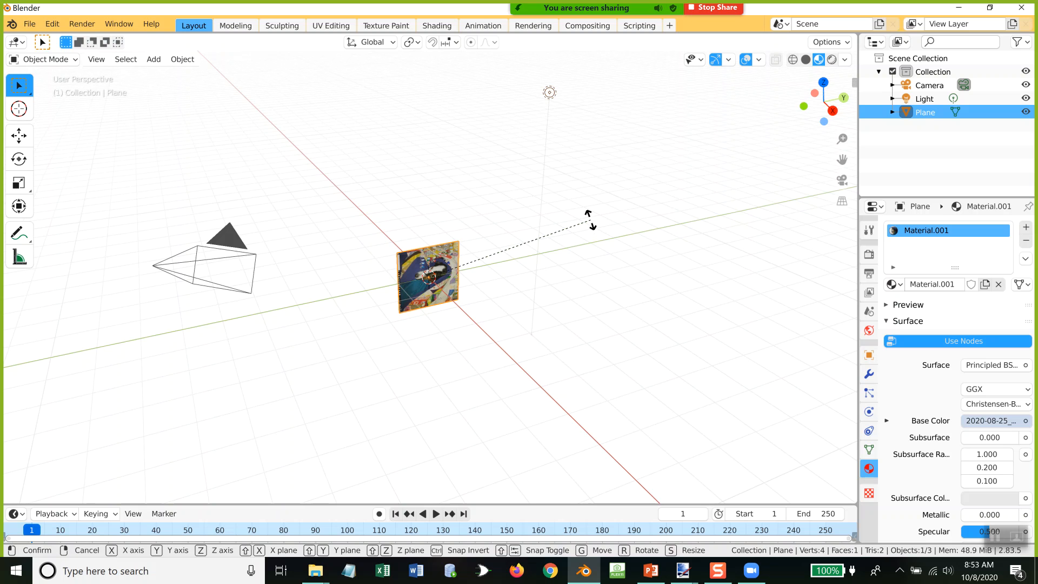
pyautogui.write('x90')
pyautogui.press('Return')
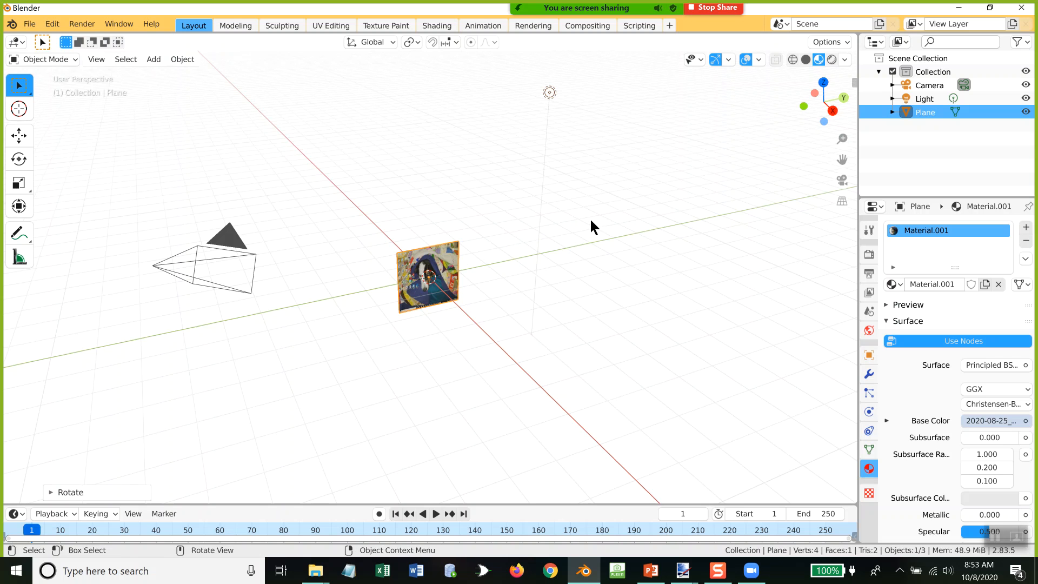
# Step: Play the animation from frame 1 to check the video texture on the plane
pyautogui.scroll(4, 560, 302)
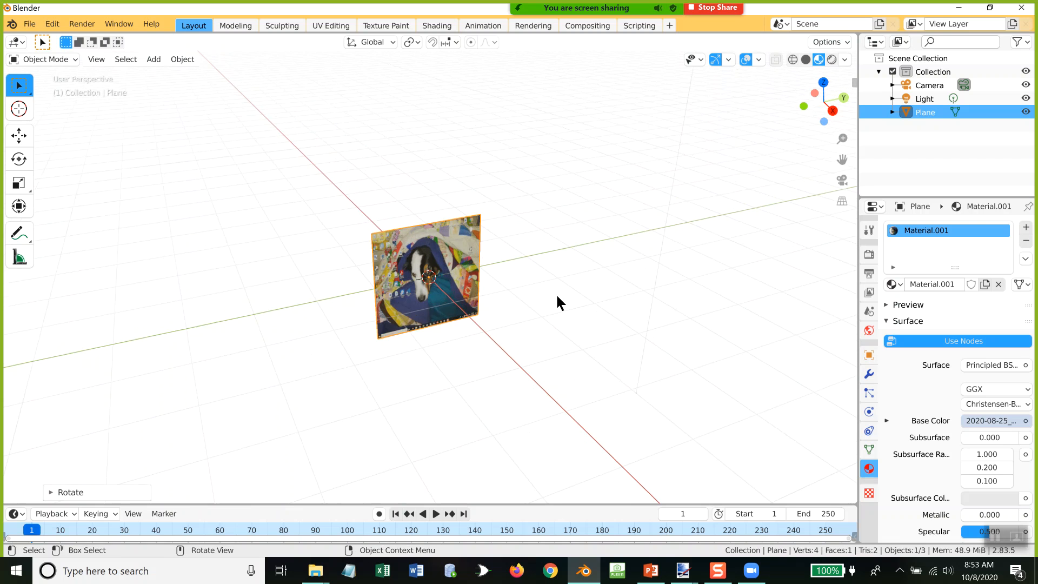
pyautogui.scroll(1, 559, 302)
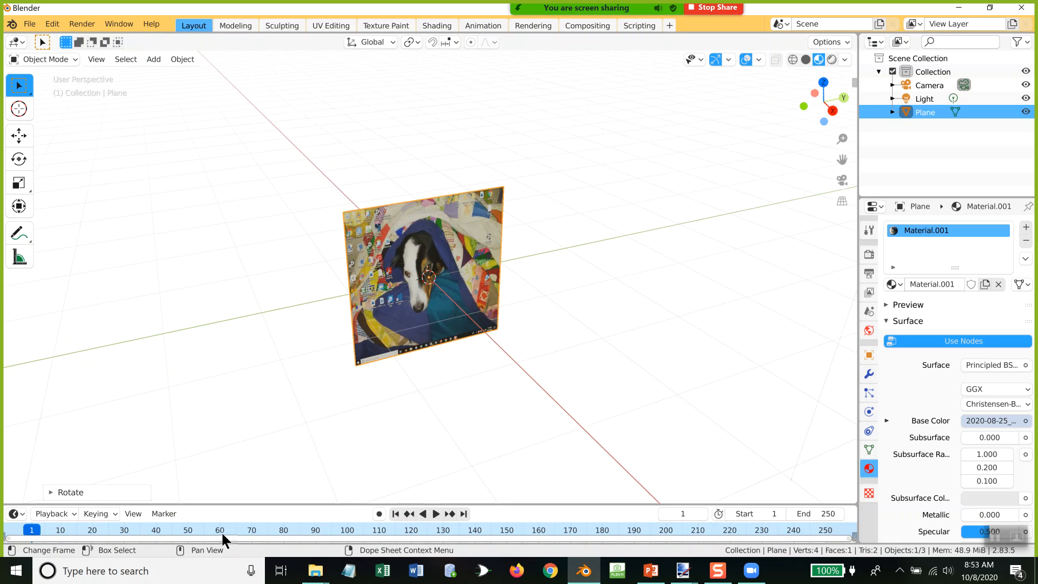
pyautogui.press('space')
pyautogui.click(34, 530)
pyautogui.click(434, 514)
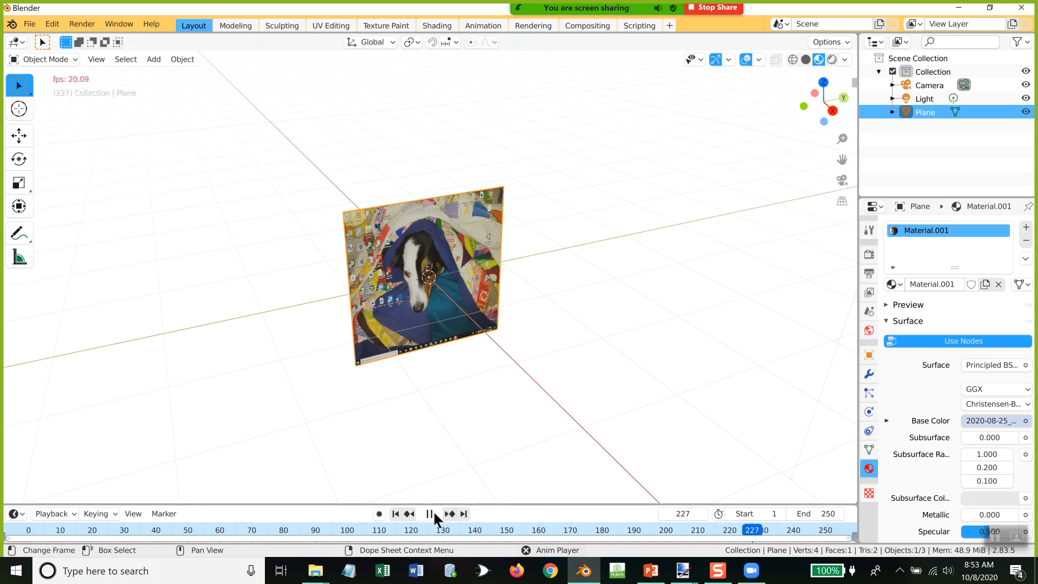
# Step: Stop the animation playback and move the playhead to frame 195
pyautogui.click(430, 514)
pyautogui.press('space')
pyautogui.moveTo(761, 527)
pyautogui.mouseDown()
pyautogui.moveTo(225, 524)
pyautogui.moveTo(25, 535)
pyautogui.moveTo(650, 533)
pyautogui.mouseUp()
pyautogui.press('space')
# Step: Set the animation's end frame to 202
pyautogui.click(811, 513)
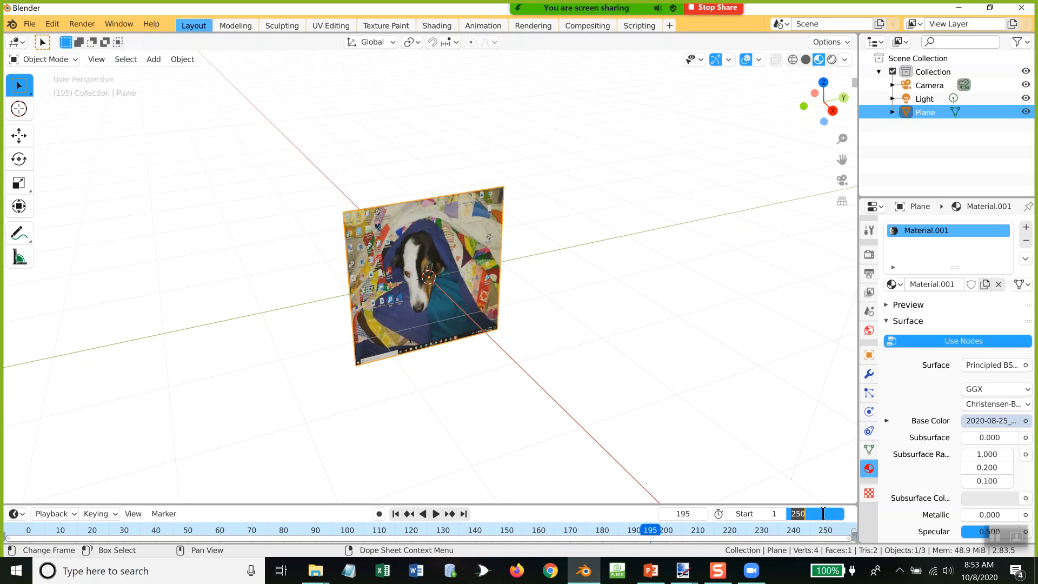
pyautogui.write('2020')
pyautogui.press('Return')
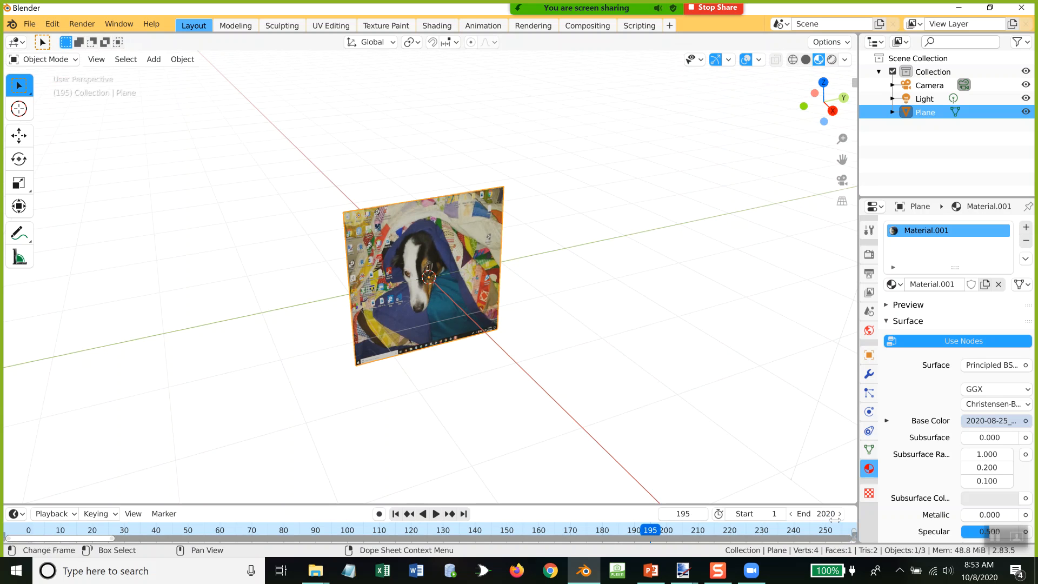
pyautogui.click(832, 516)
pyautogui.write('202')
pyautogui.press('Return')
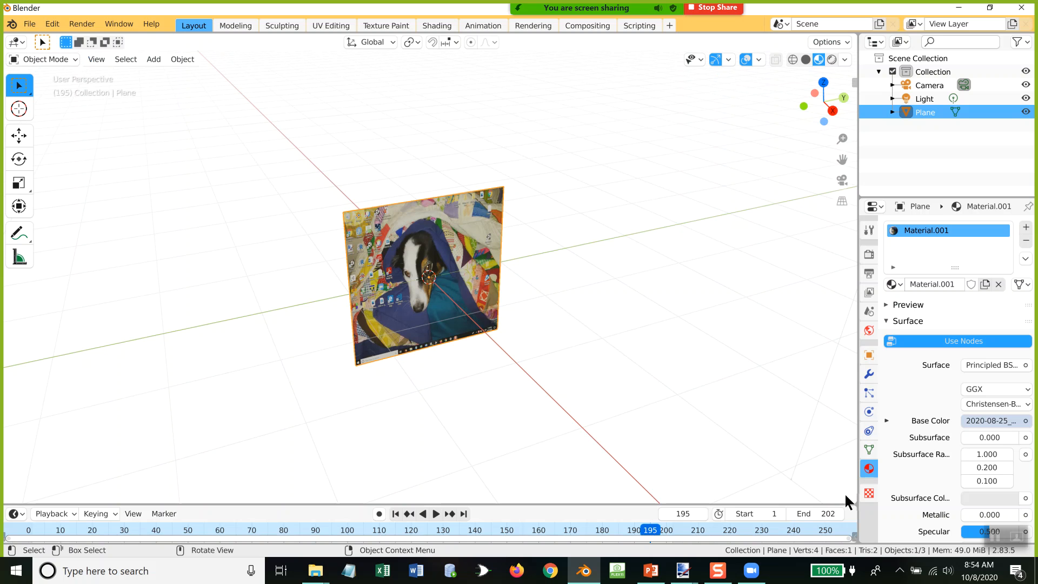
# Step: Split the 3D Viewport horizontally and turn the lower area into a Video Sequencer about 140 pixels high
pyautogui.moveTo(849, 496); pyautogui.dragTo(831, 281)
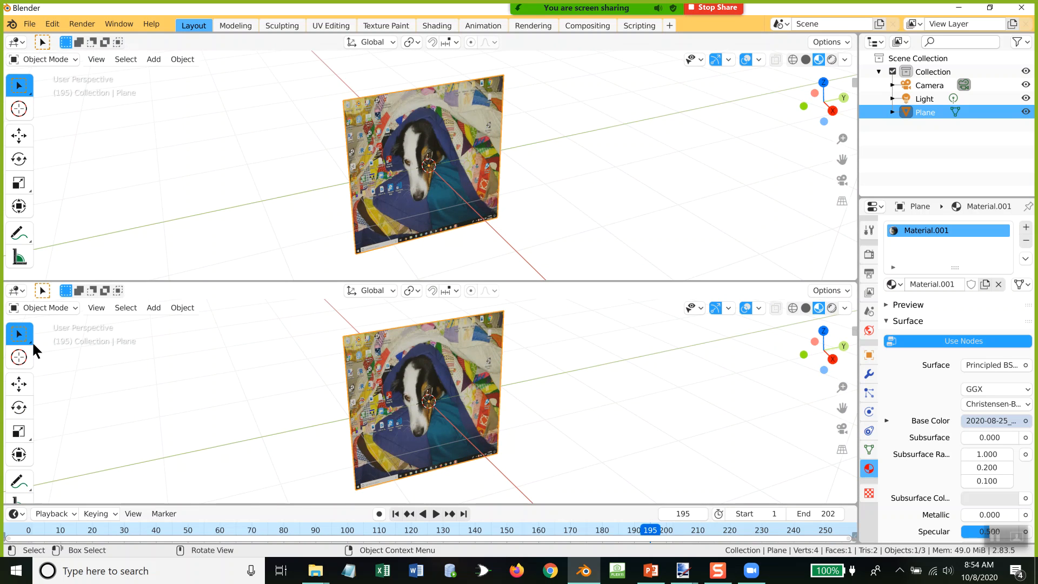
pyautogui.click(57, 308)
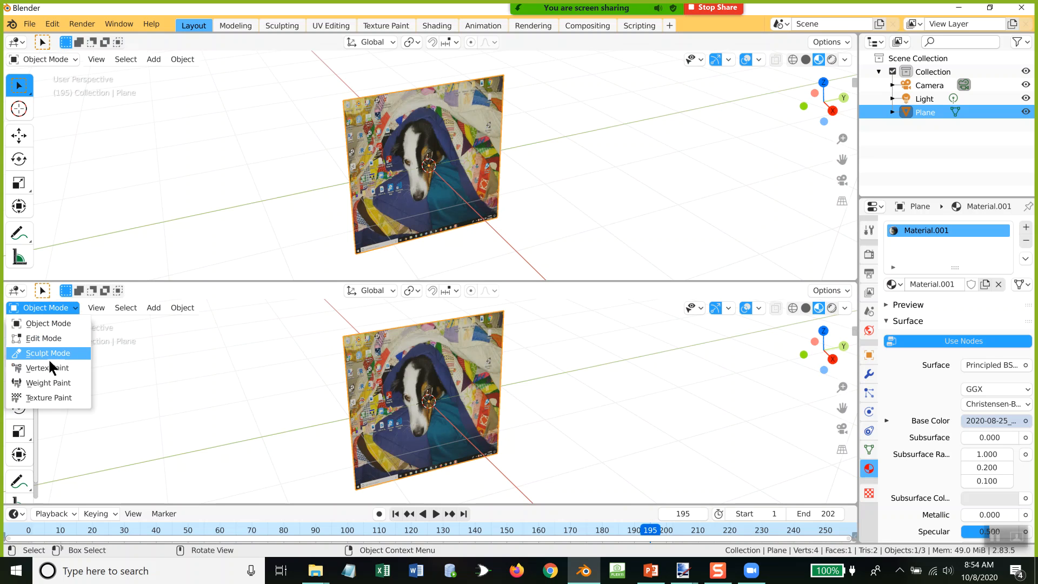
pyautogui.click(18, 293)
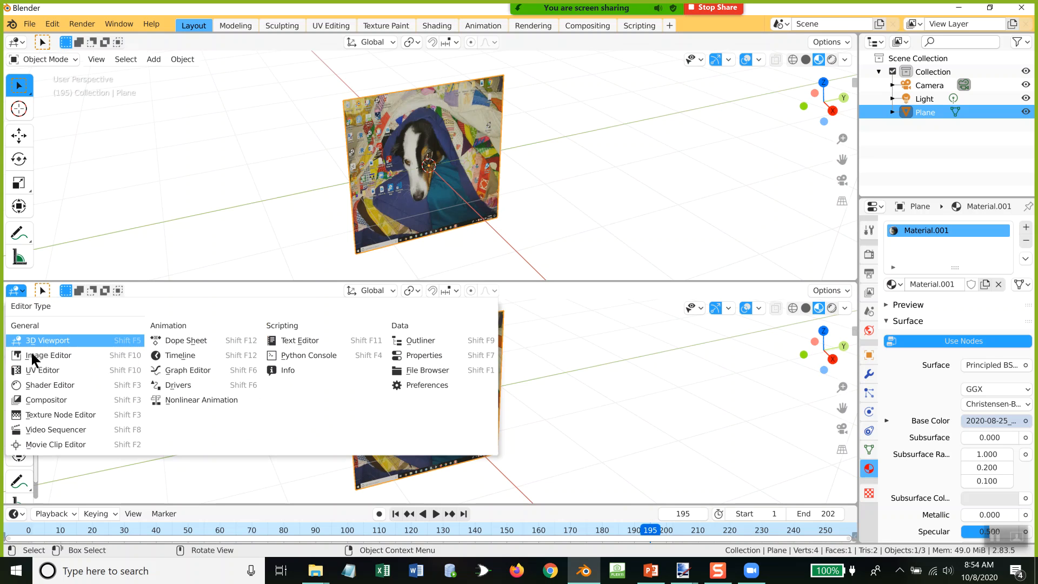
pyautogui.click(54, 428)
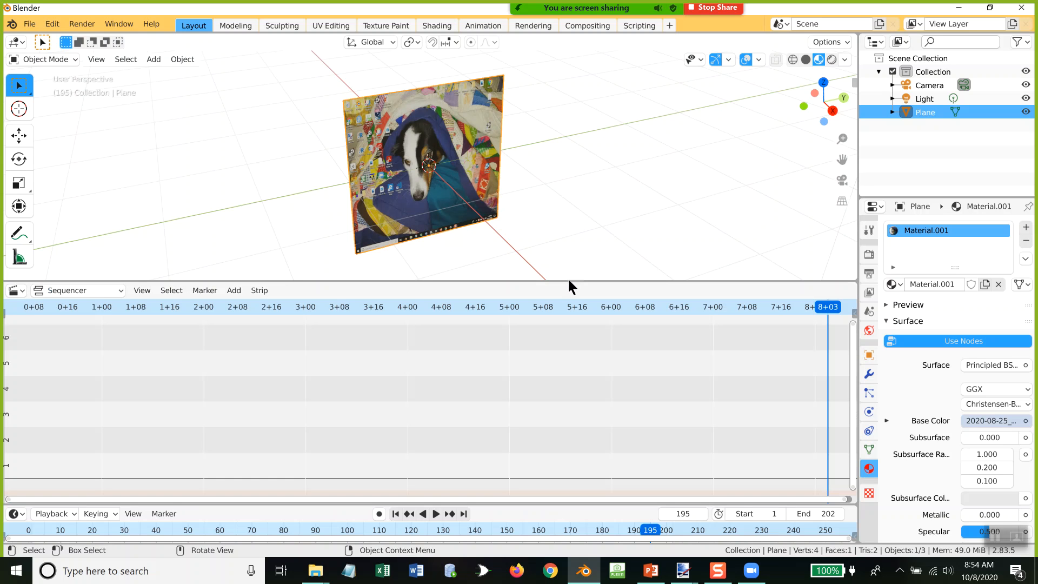
pyautogui.moveTo(569, 281); pyautogui.dragTo(597, 178)
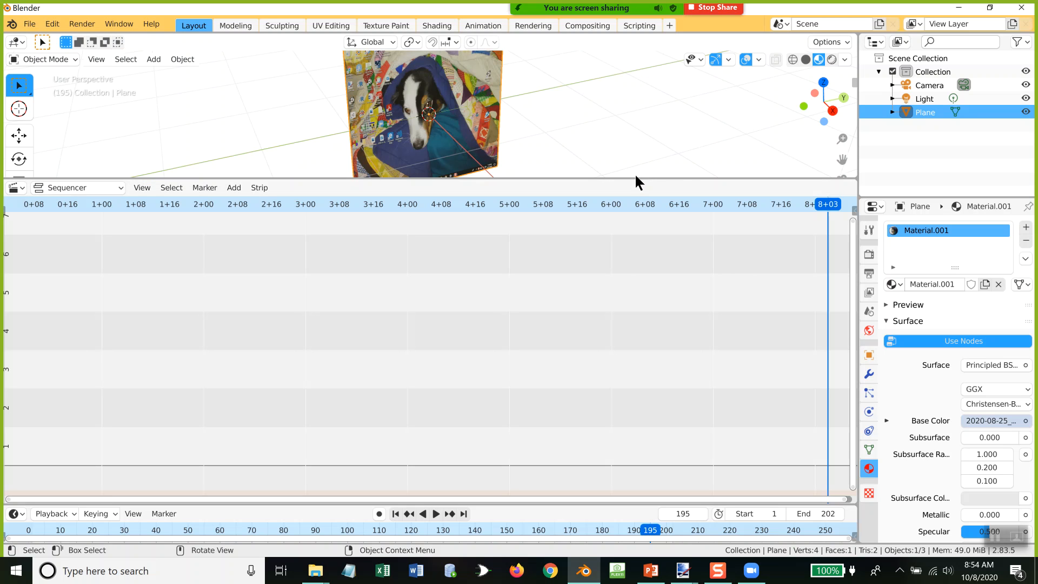
pyautogui.moveTo(634, 178); pyautogui.dragTo(627, 358)
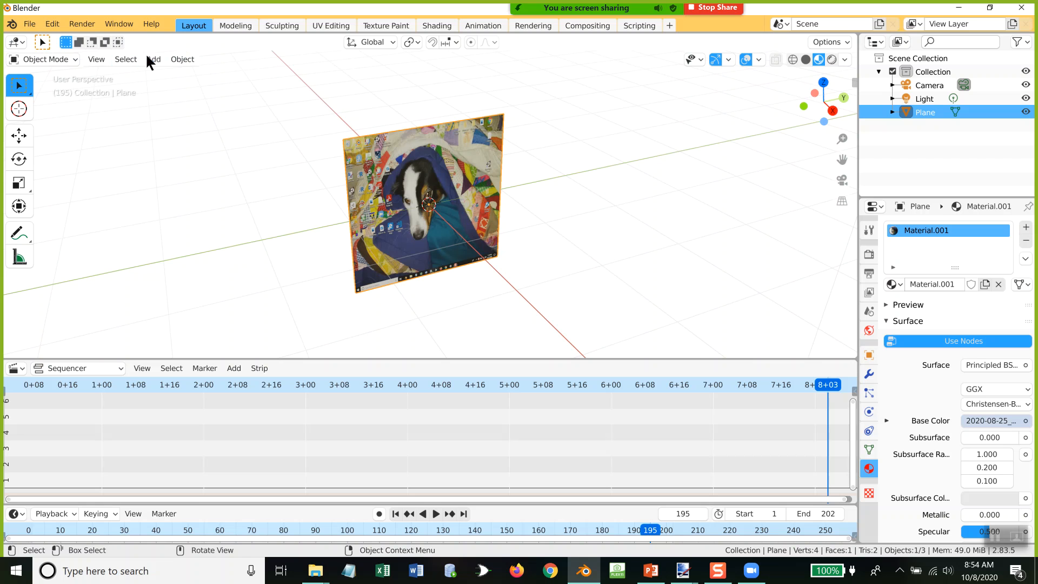
# Step: View the scene through the active camera and render the animation for frames 1 to 202, closing the render window at the end
pyautogui.click(97, 59)
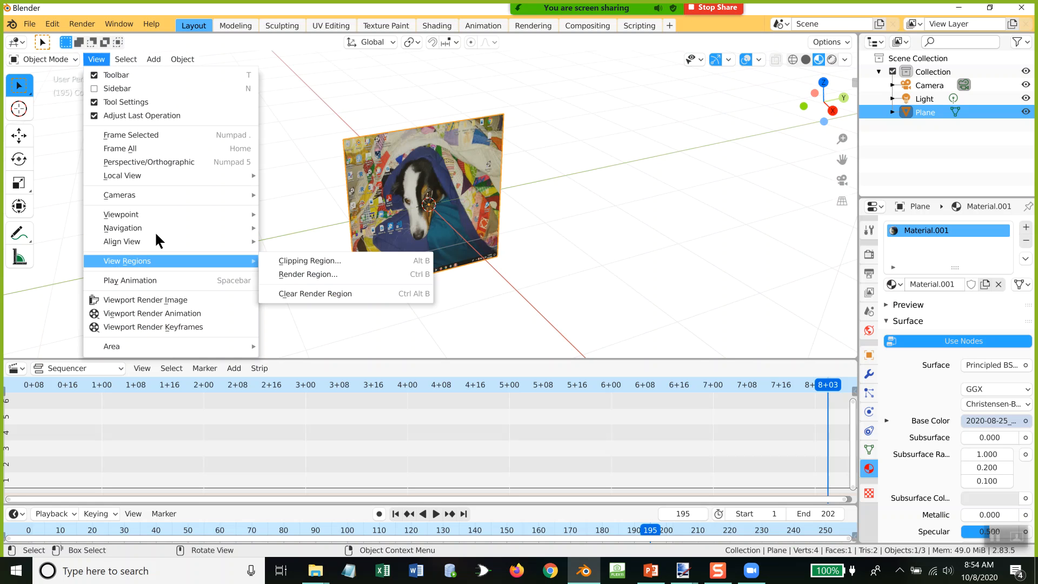
pyautogui.moveTo(189, 194)
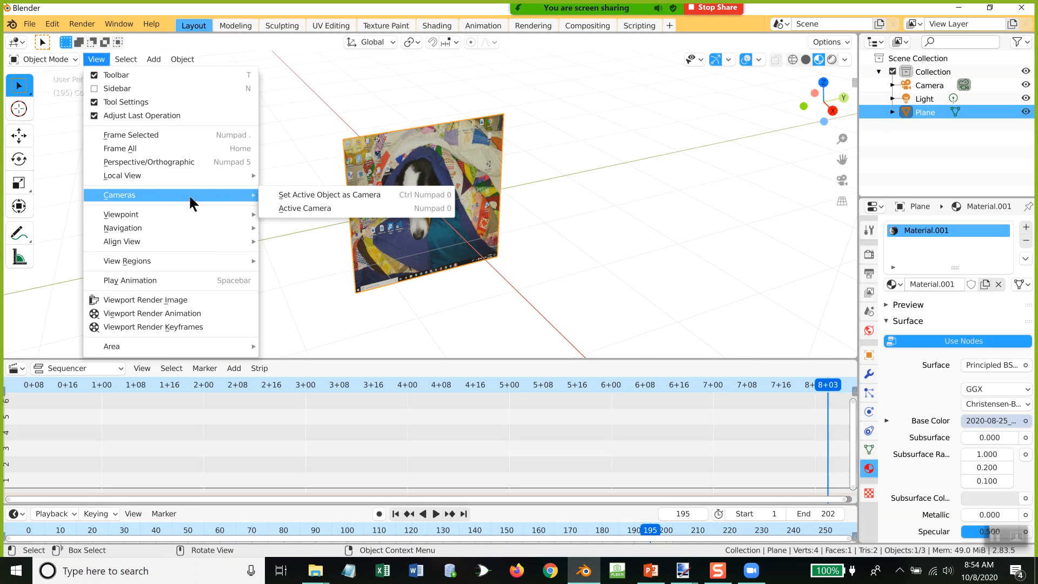
pyautogui.click(340, 209)
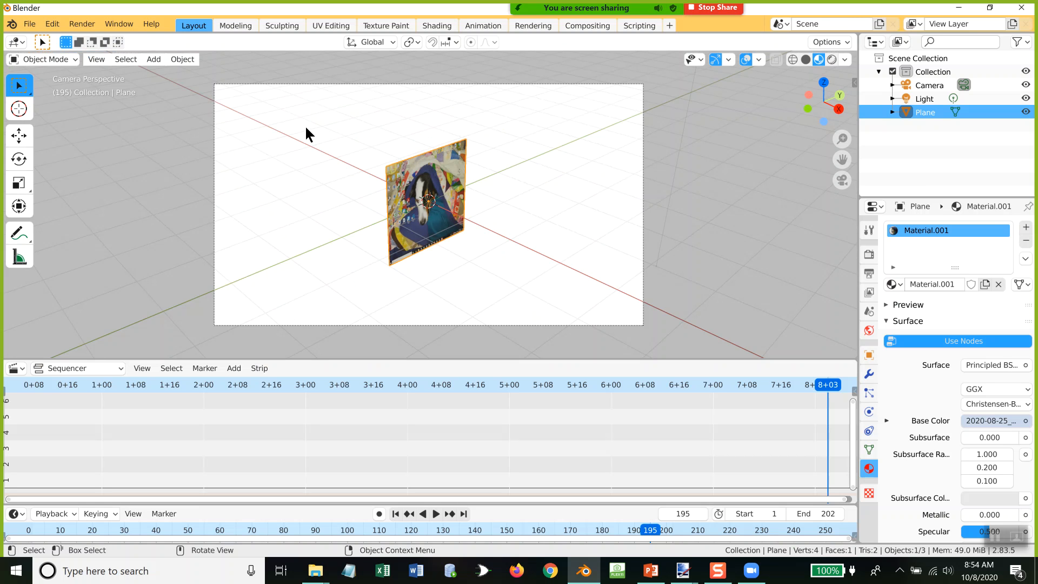
pyautogui.click(82, 24)
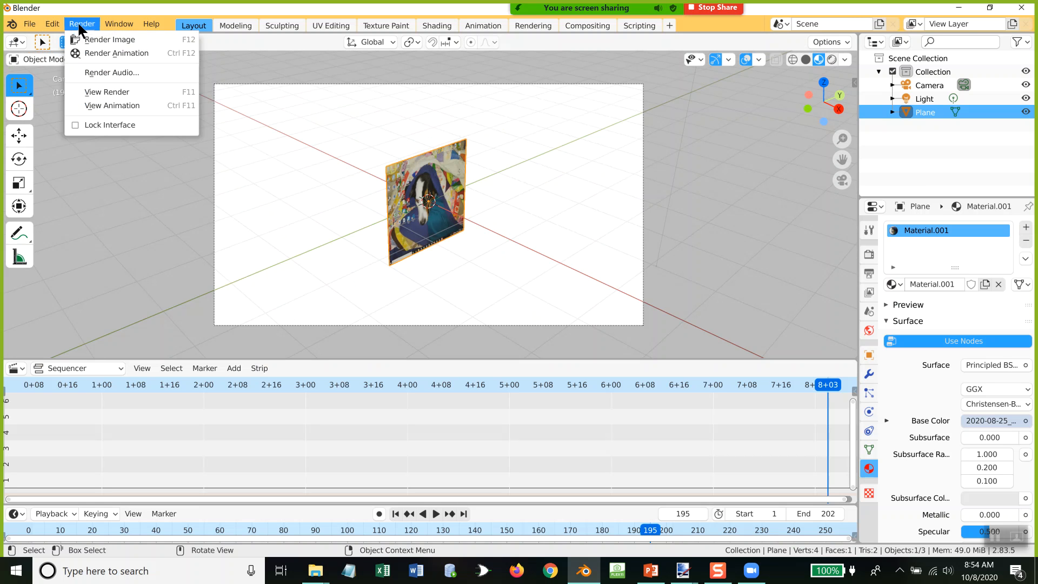
pyautogui.click(108, 48)
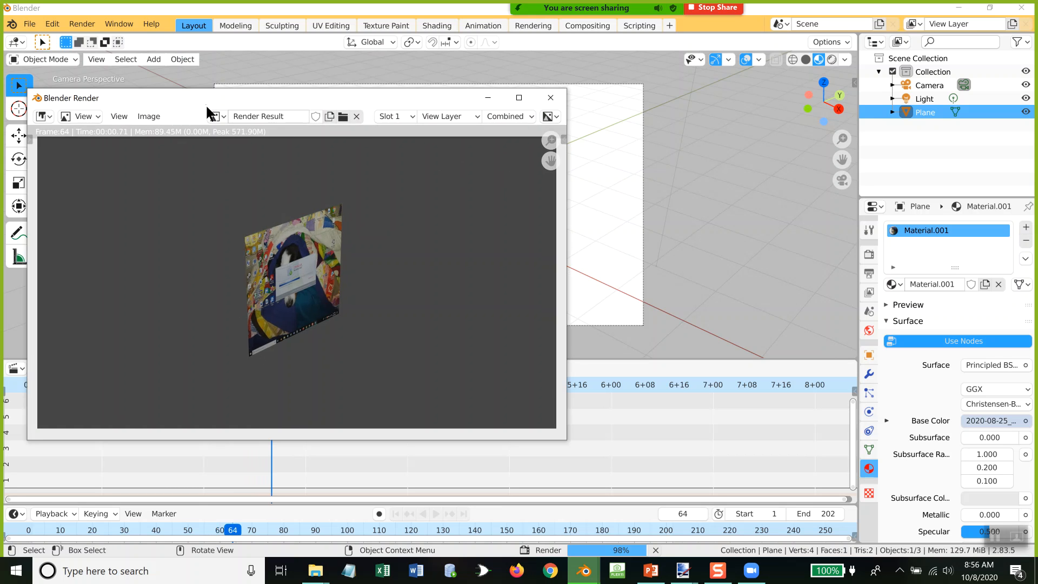
pyautogui.click(550, 100)
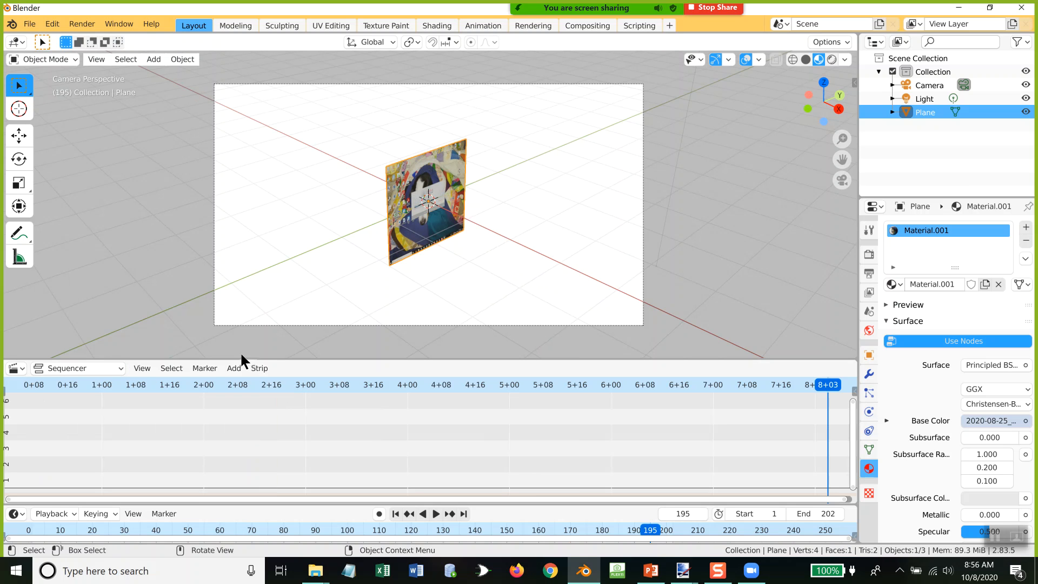
# Step: Add i_said_dance.mpg from the Documents folder to the sequencer as a movie strip with sound, starting at frame 195
pyautogui.click(233, 368)
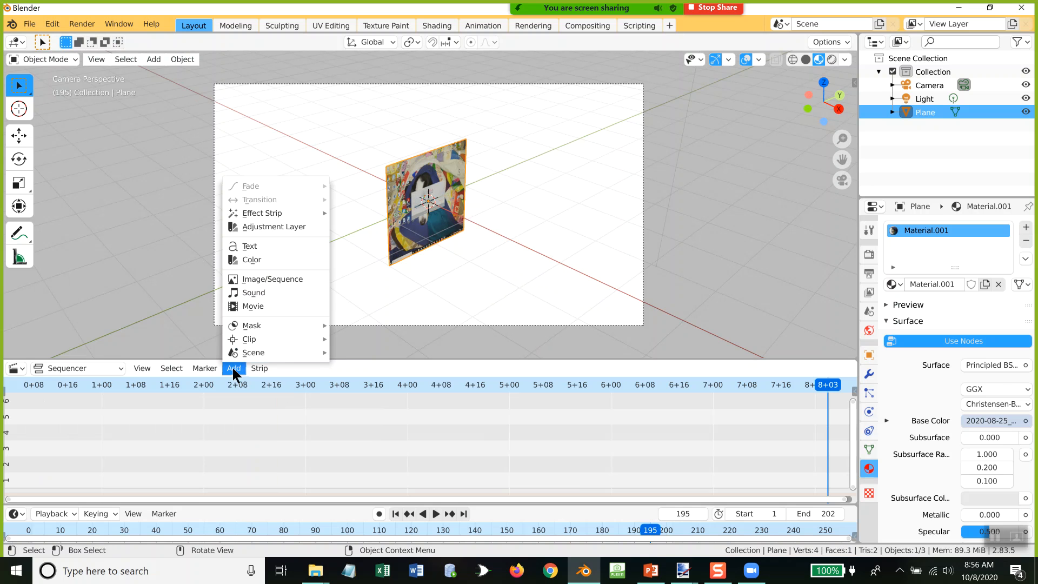
pyautogui.click(275, 306)
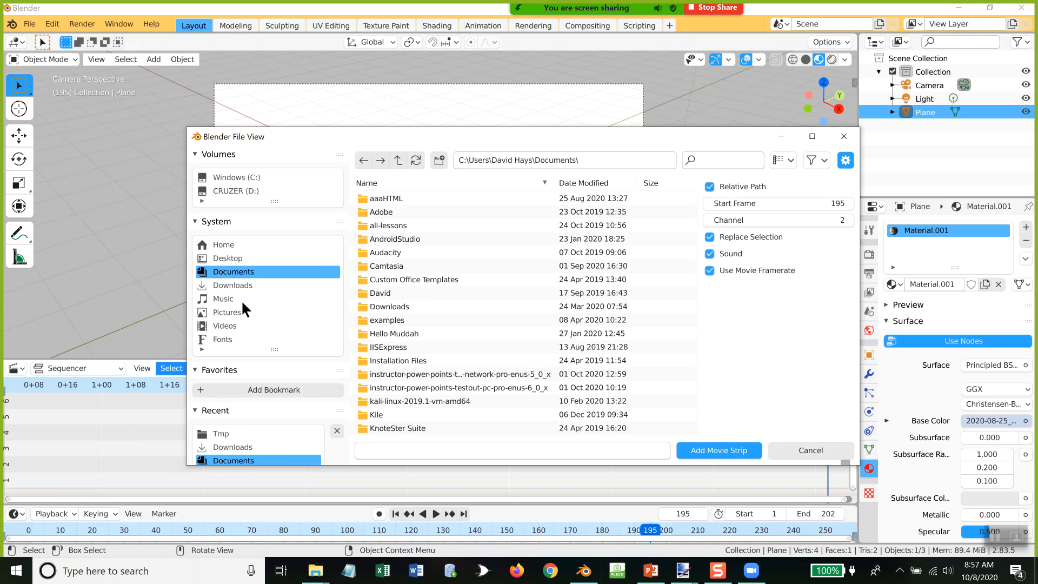
pyautogui.scroll(-10, 528, 338)
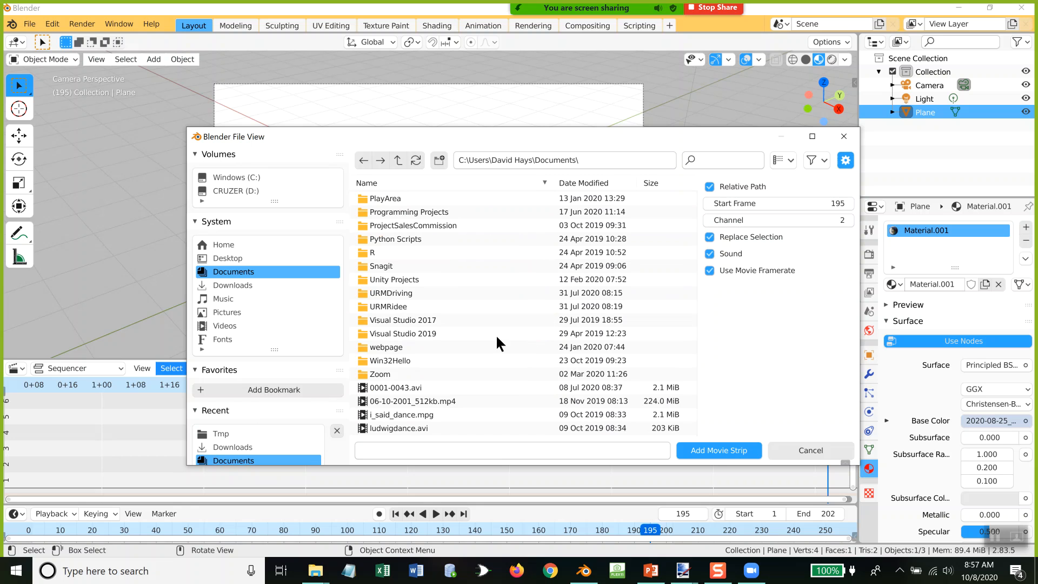
pyautogui.doubleClick(423, 414)
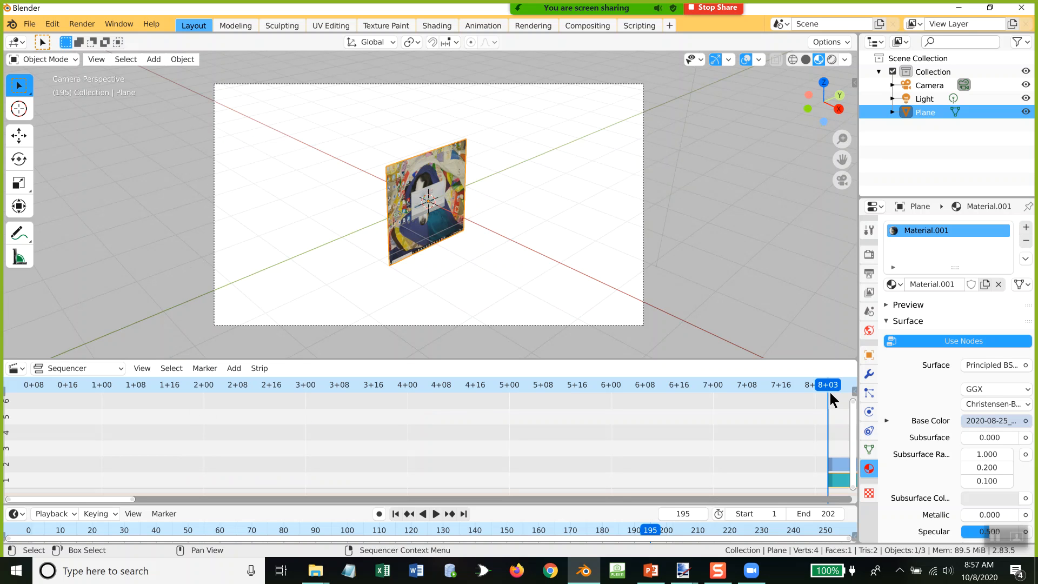
# Step: Move the i_said_dance movie and sound strips to channels 2 and 3, starting at the playhead on frame 0
pyautogui.hotkey('ctrl', 'shift', 'space')
pyautogui.moveTo(80, 360); pyautogui.dragTo(2, 354)
pyautogui.scroll(-6, 330, 434)
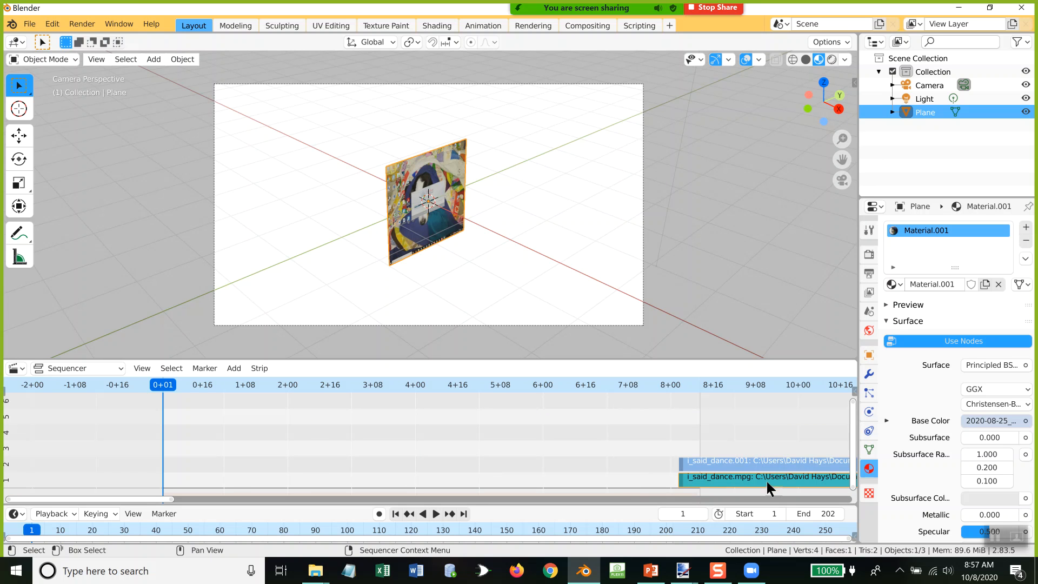
pyautogui.moveTo(775, 469); pyautogui.dragTo(165, 453)
pyautogui.scroll(-3, 303, 447)
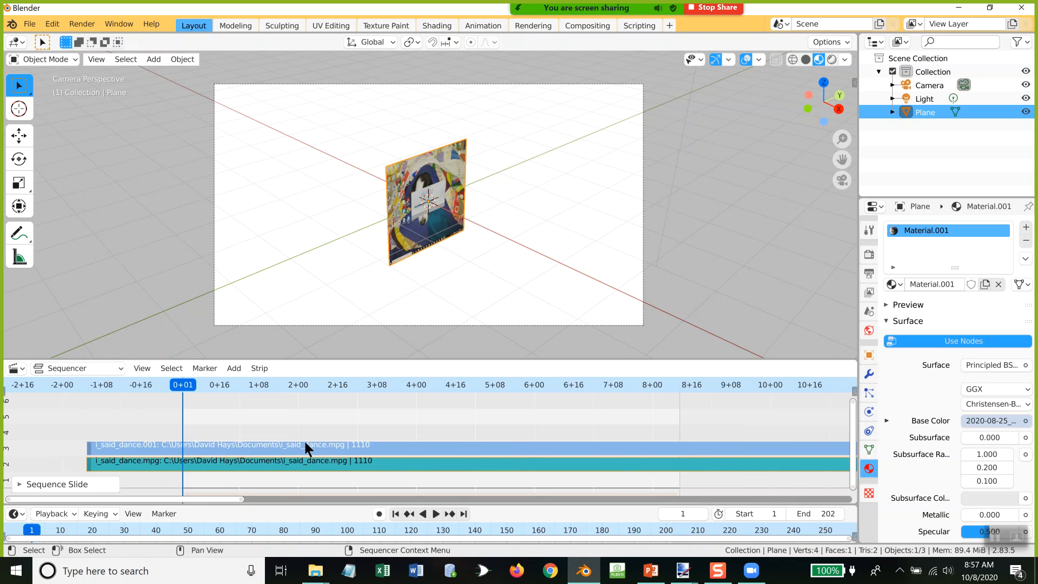
pyautogui.click(273, 383)
pyautogui.moveTo(334, 448); pyautogui.dragTo(381, 450)
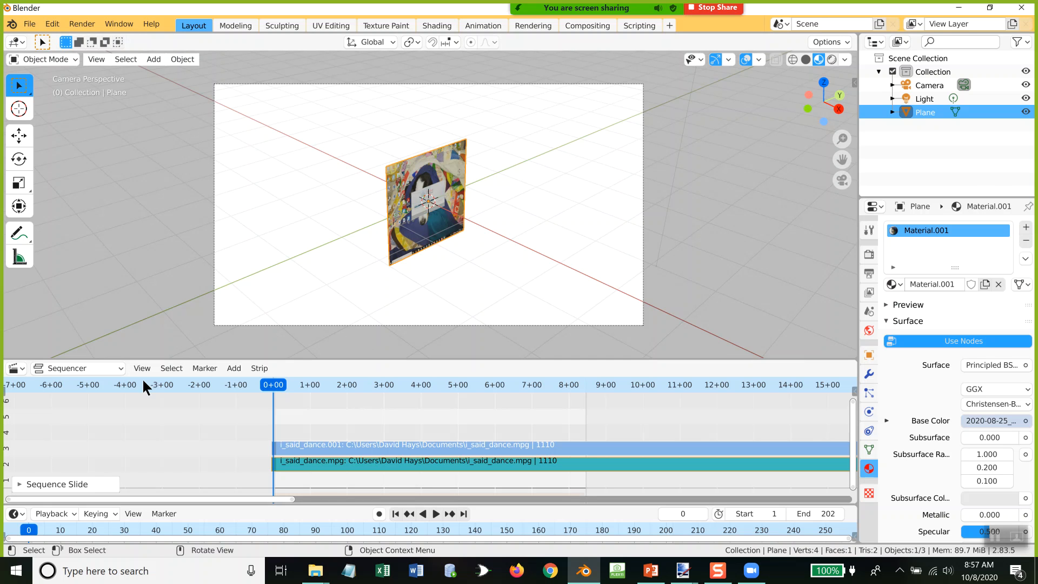
# Step: Set the animation's end frame to 20
pyautogui.click(816, 514)
pyautogui.write('20')
pyautogui.press('Return')
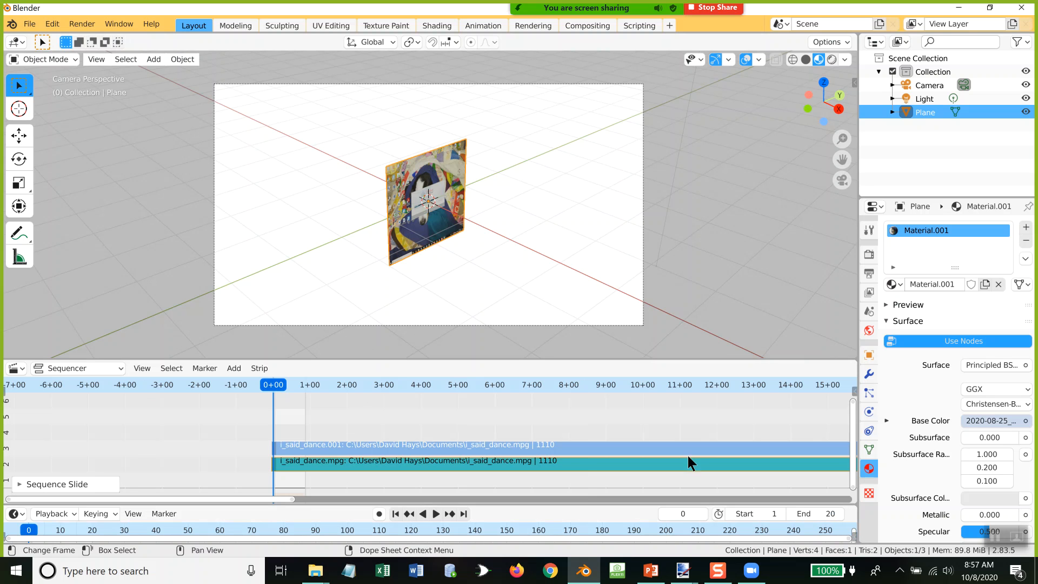
# Step: Check the scene's output path and file format, and render the animation for frames 1 to 20
pyautogui.click(86, 24)
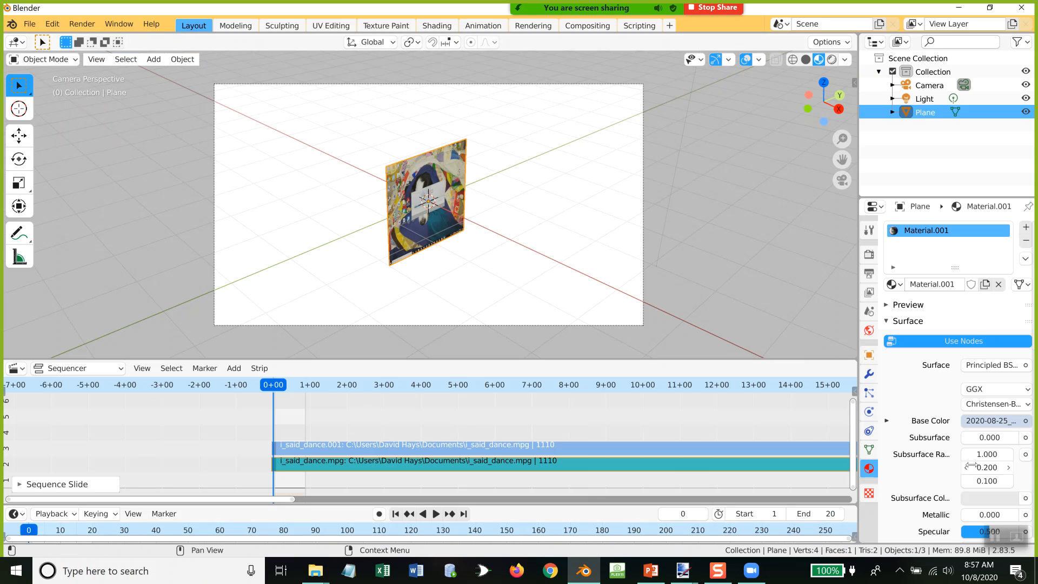
pyautogui.scroll(-3, 971, 473)
pyautogui.scroll(-3, 969, 466)
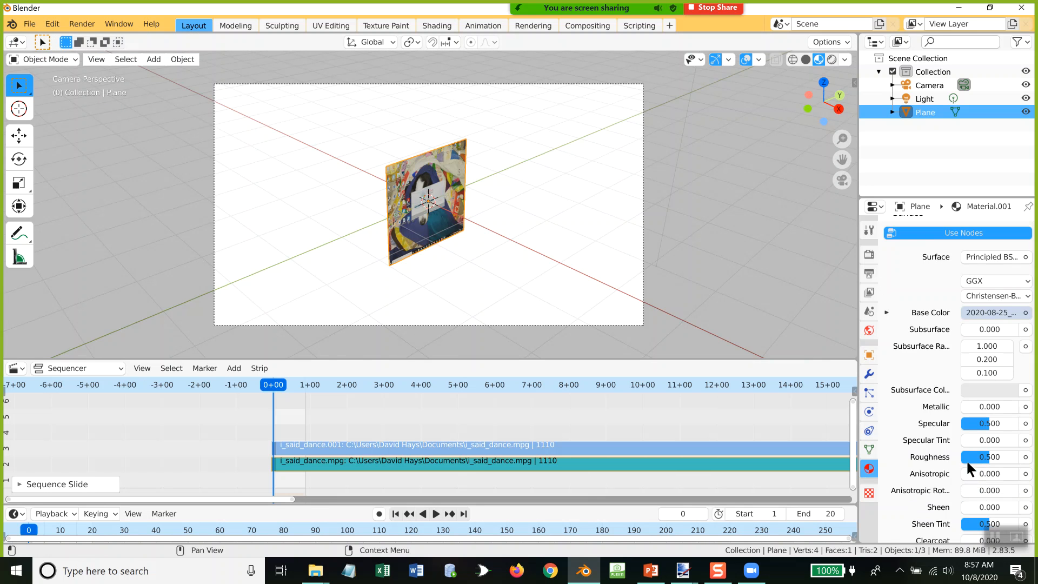
pyautogui.click(869, 273)
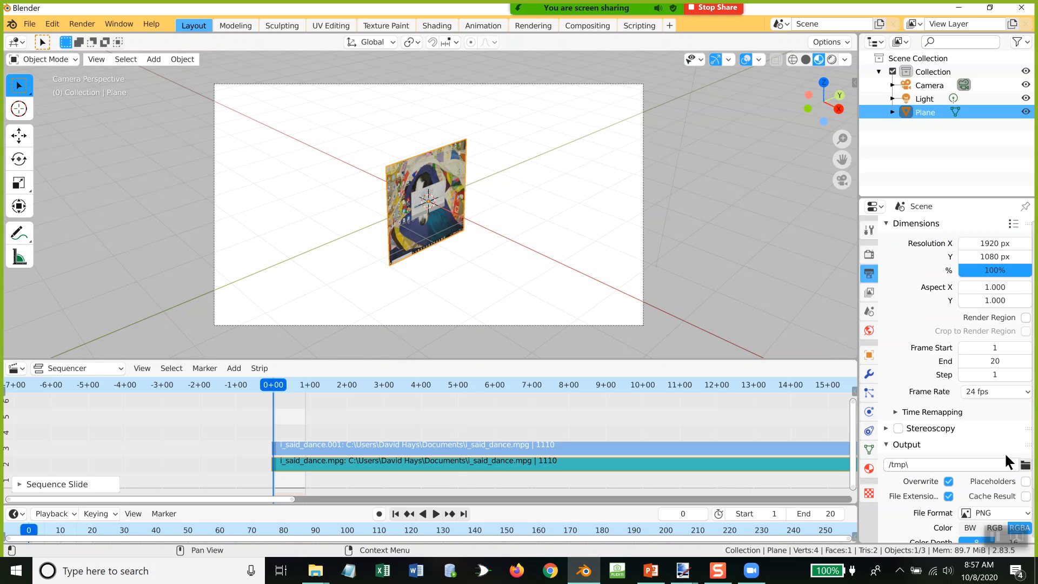
pyautogui.scroll(-3, 1005, 457)
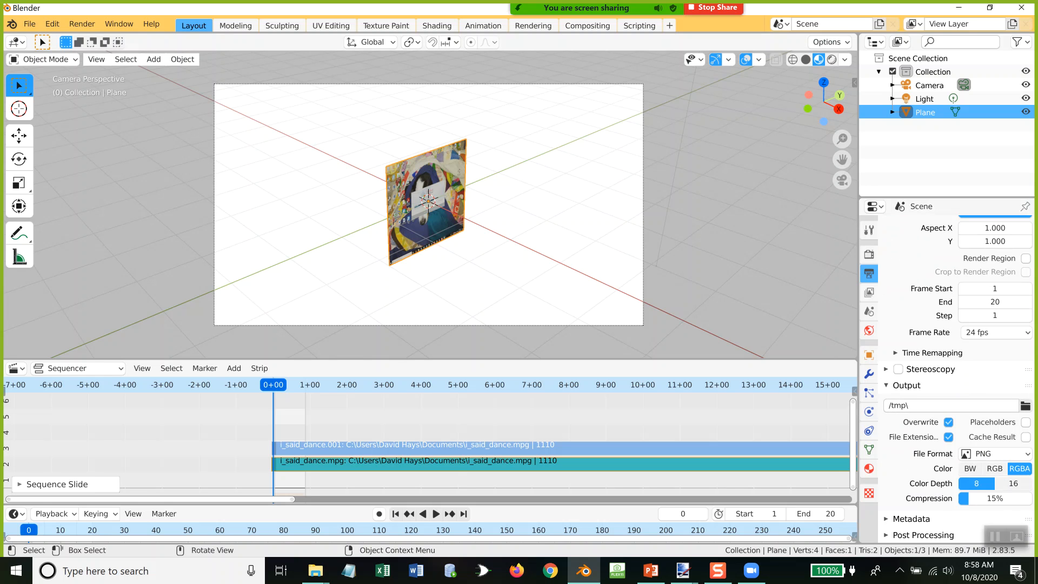
pyautogui.click(82, 24)
pyautogui.click(87, 53)
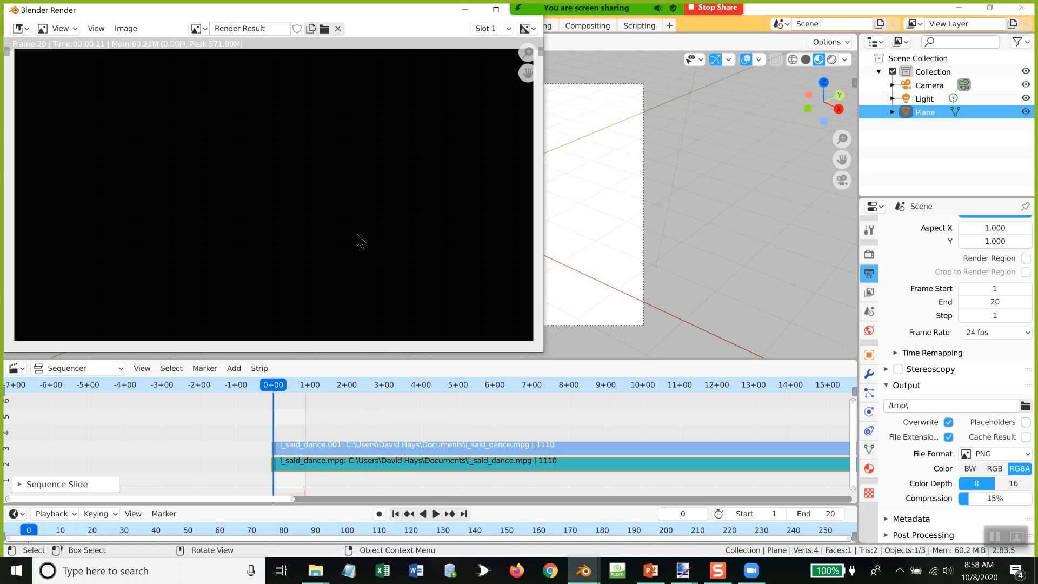
# Step: Switch to File Explorer's *.mp4 search results for Tmp, play 0001-0102.mp4, and list the files in Details view
pyautogui.moveTo(312, 574)
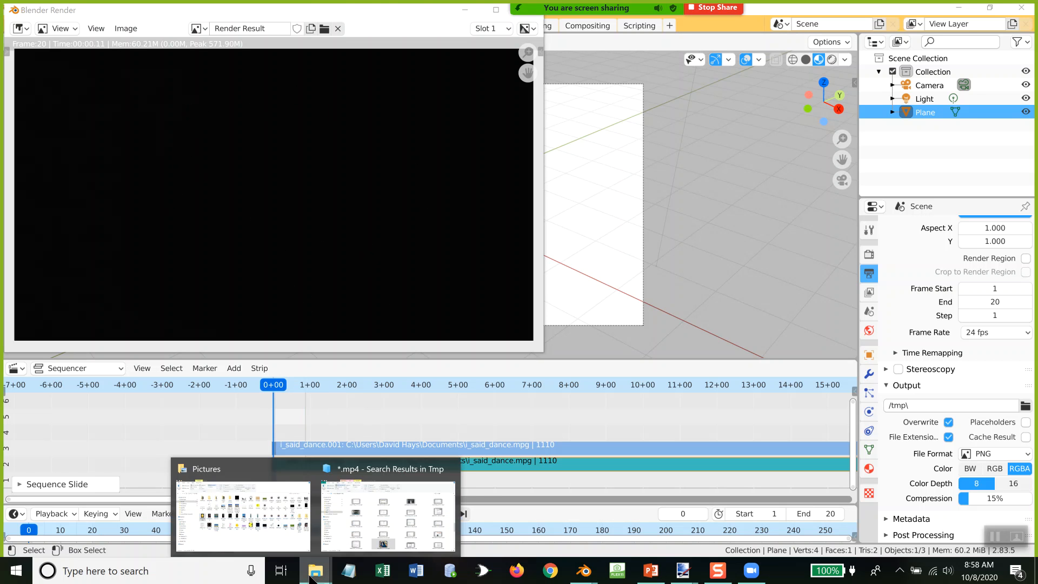
pyautogui.click(367, 533)
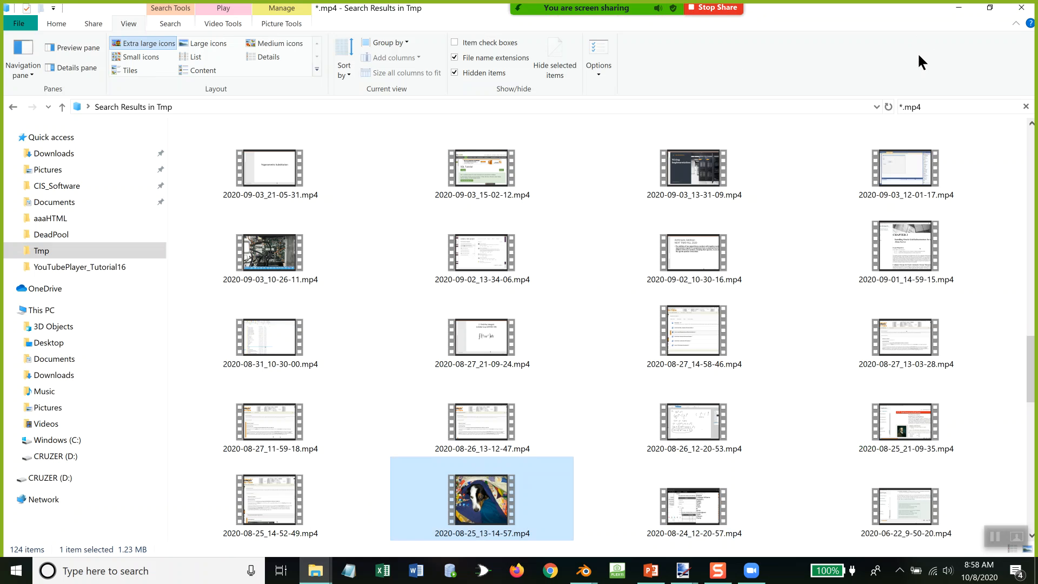
pyautogui.click(932, 106)
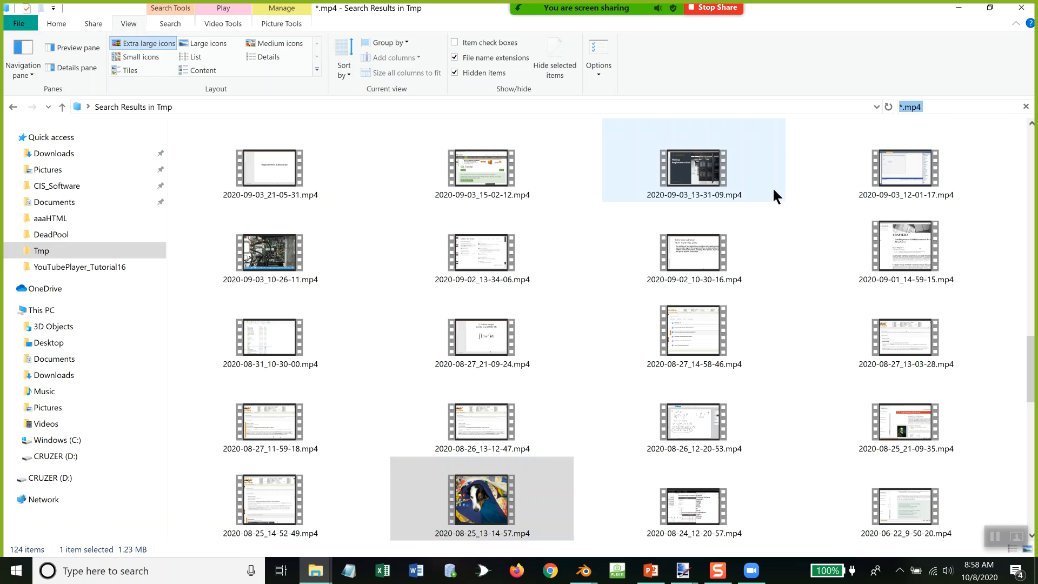
pyautogui.moveTo(1024, 357); pyautogui.dragTo(1030, 140)
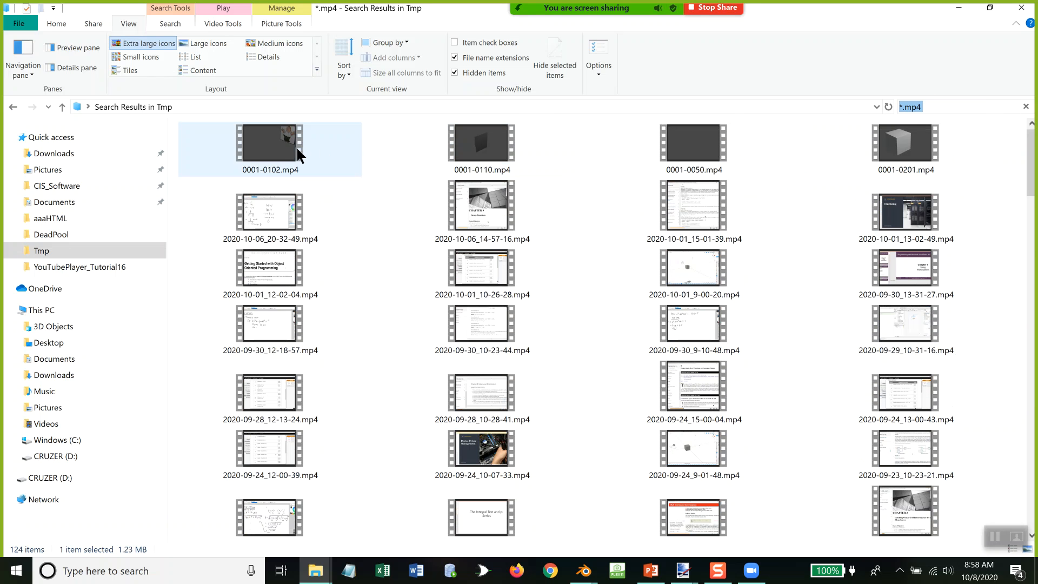
pyautogui.doubleClick(275, 149)
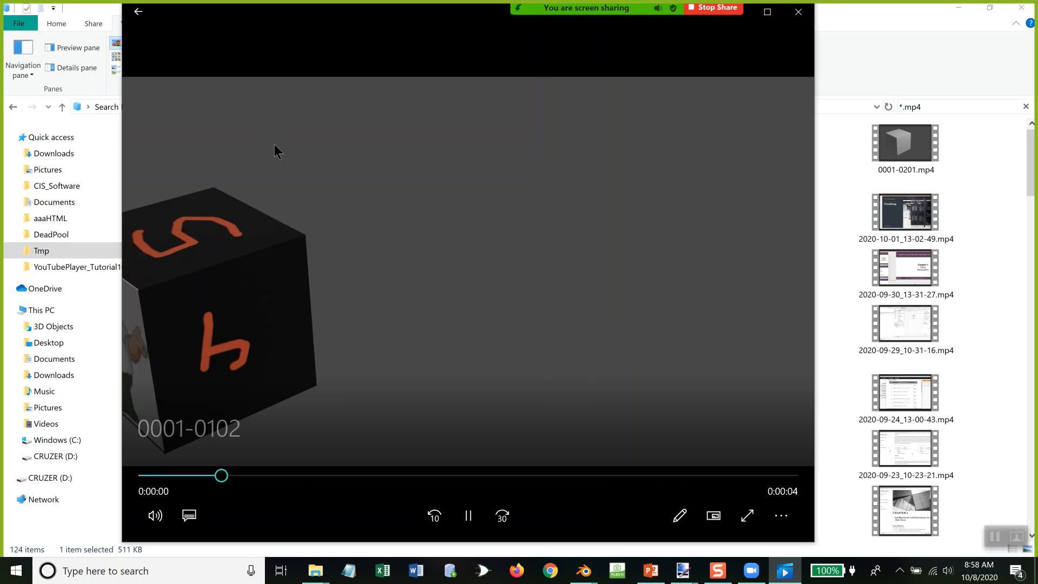
pyautogui.click(796, 11)
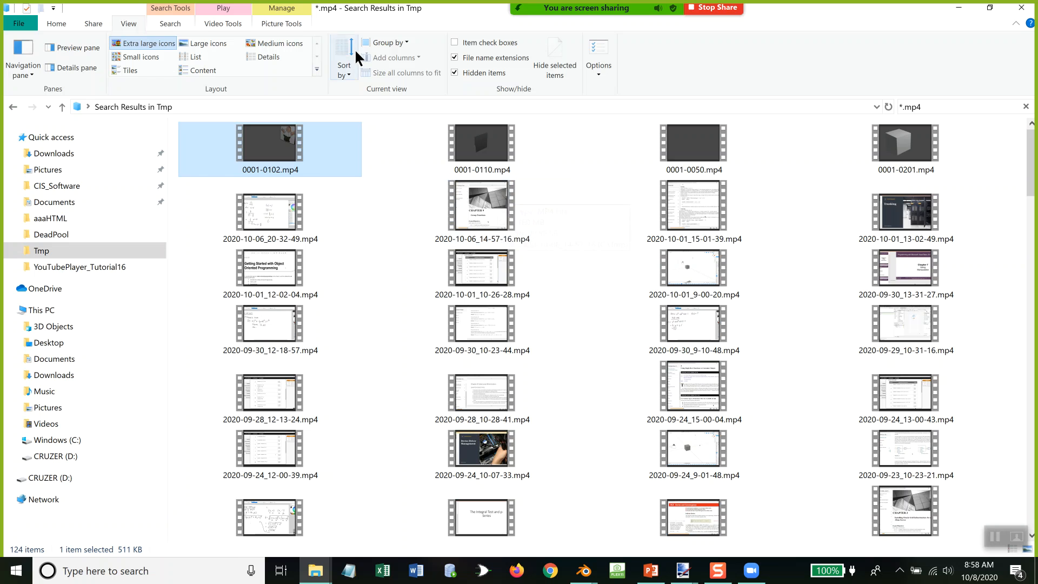
pyautogui.click(264, 56)
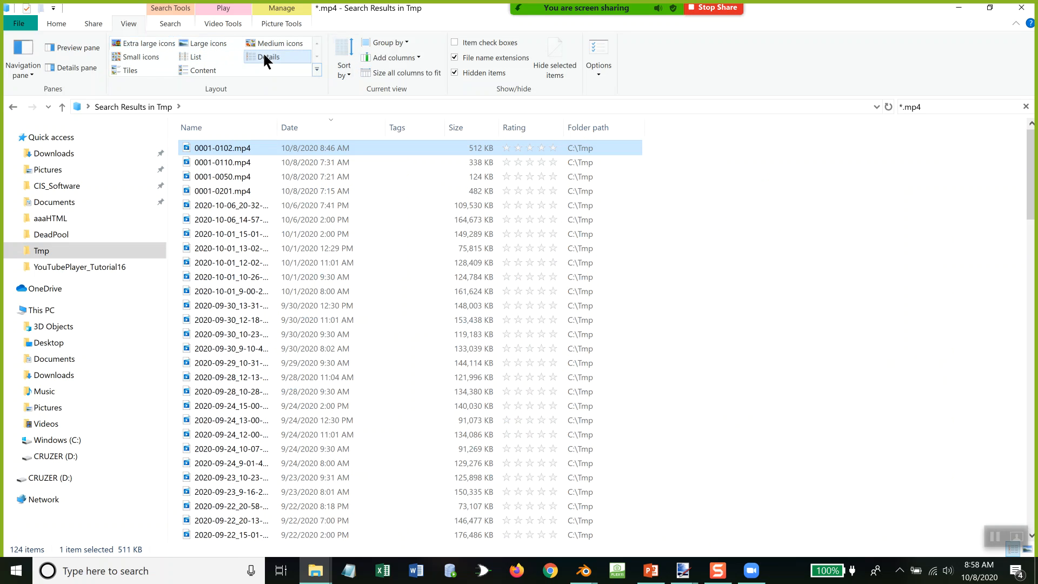
# Step: Sort the *.mp4 search results by date, and return to Blender to close the render result window
pyautogui.click(301, 122)
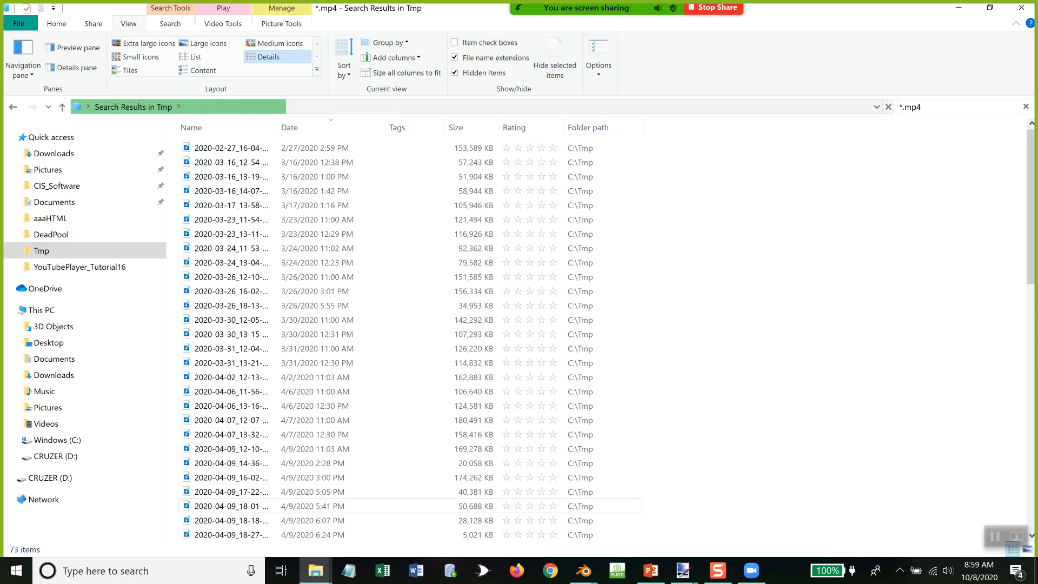
pyautogui.click(928, 11)
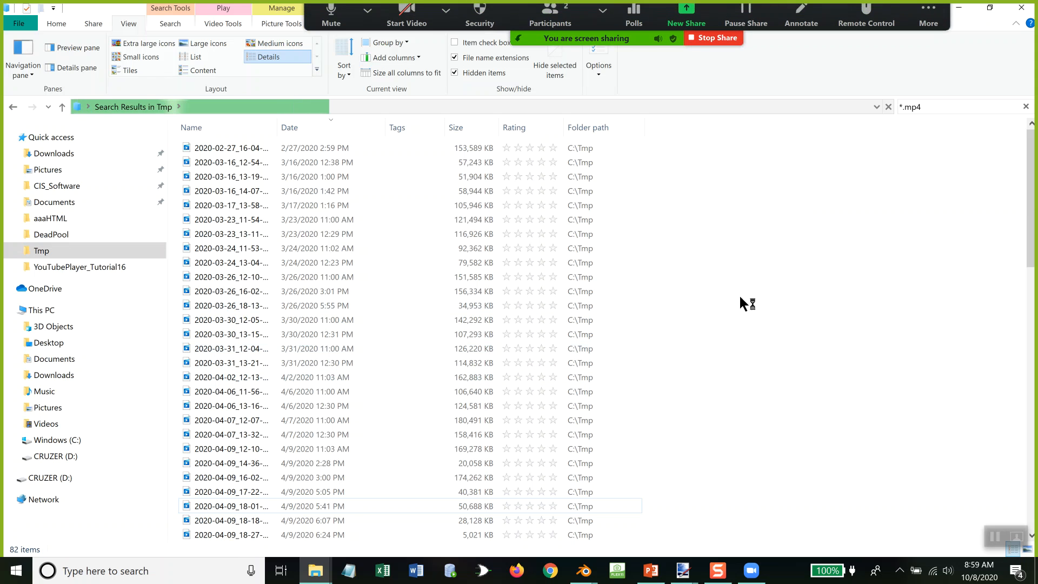
pyautogui.click(967, 10)
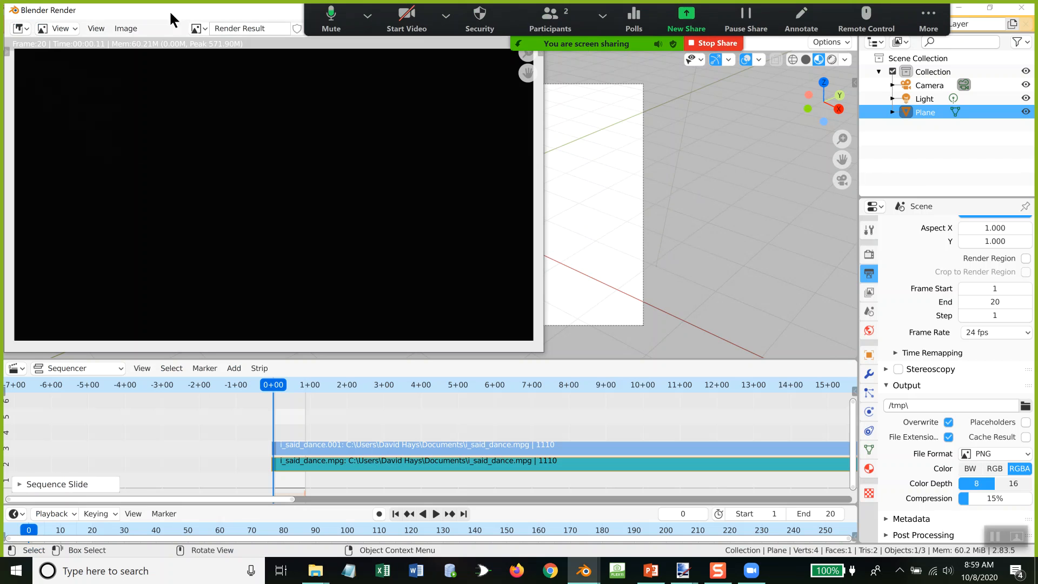
pyautogui.moveTo(159, 11); pyautogui.dragTo(193, 129)
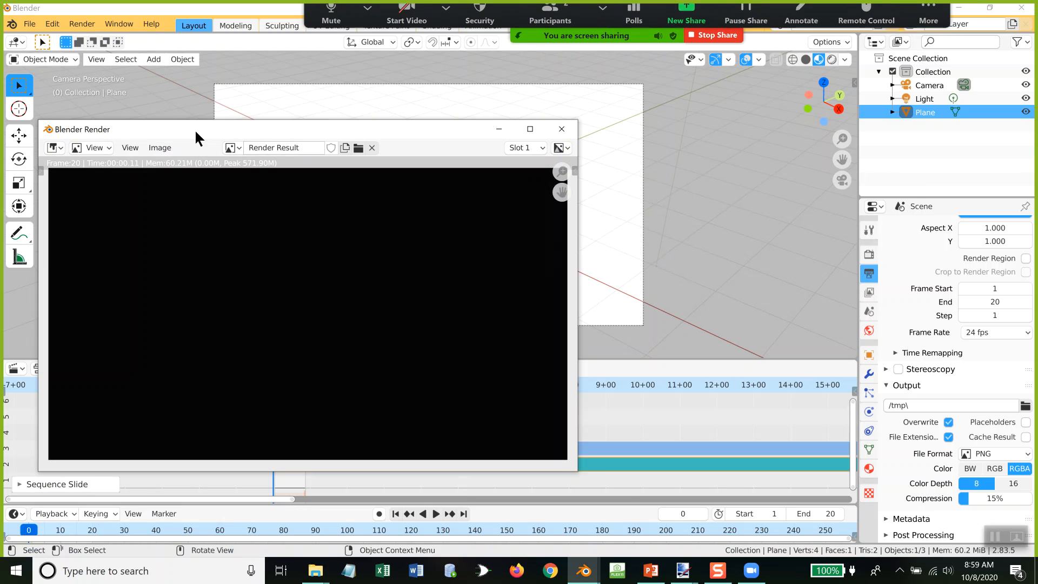
pyautogui.click(562, 129)
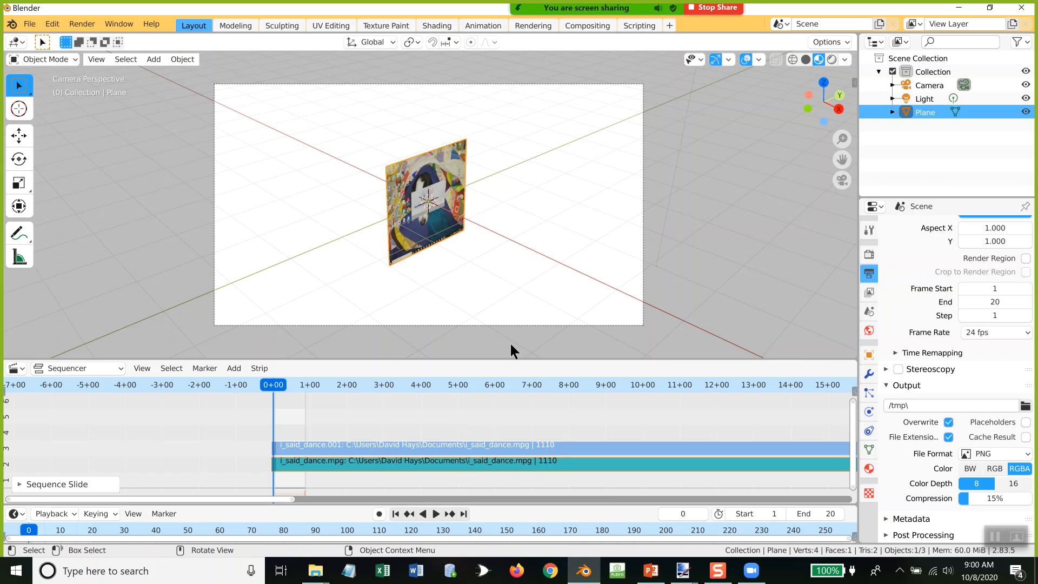
pyautogui.click(549, 564)
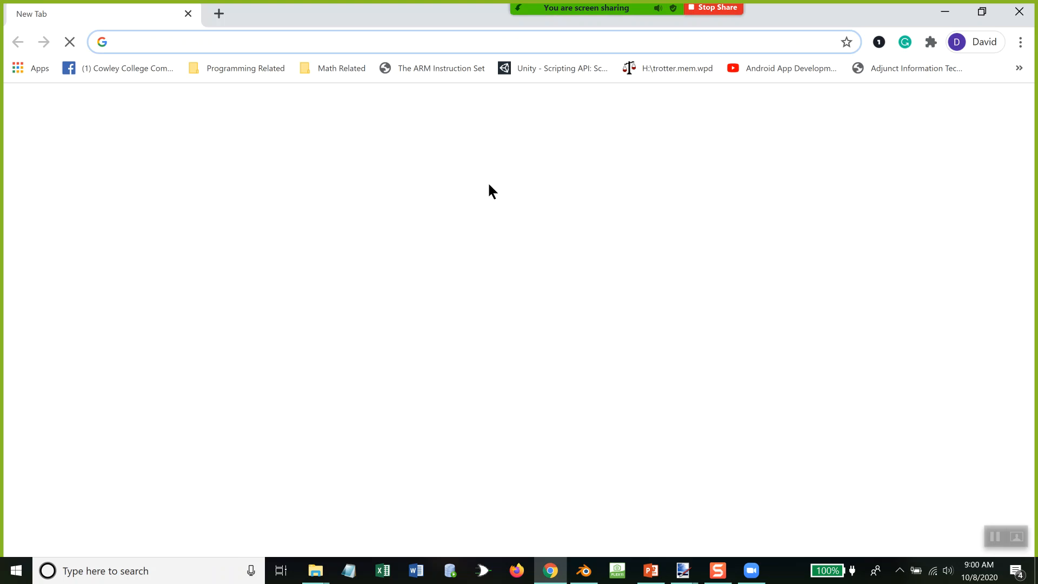
pyautogui.write('www.google.com')
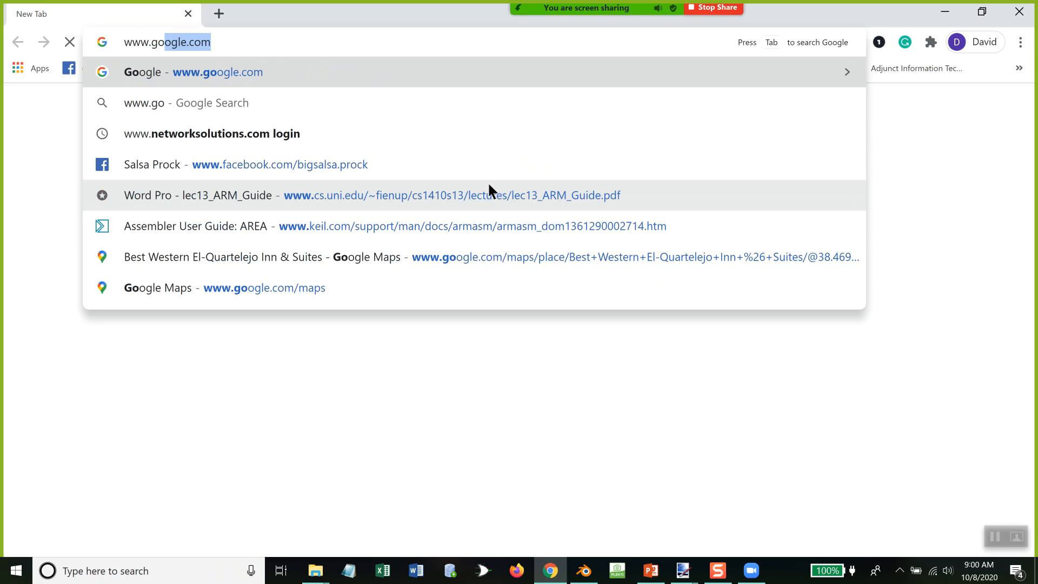
pyautogui.press('Return')
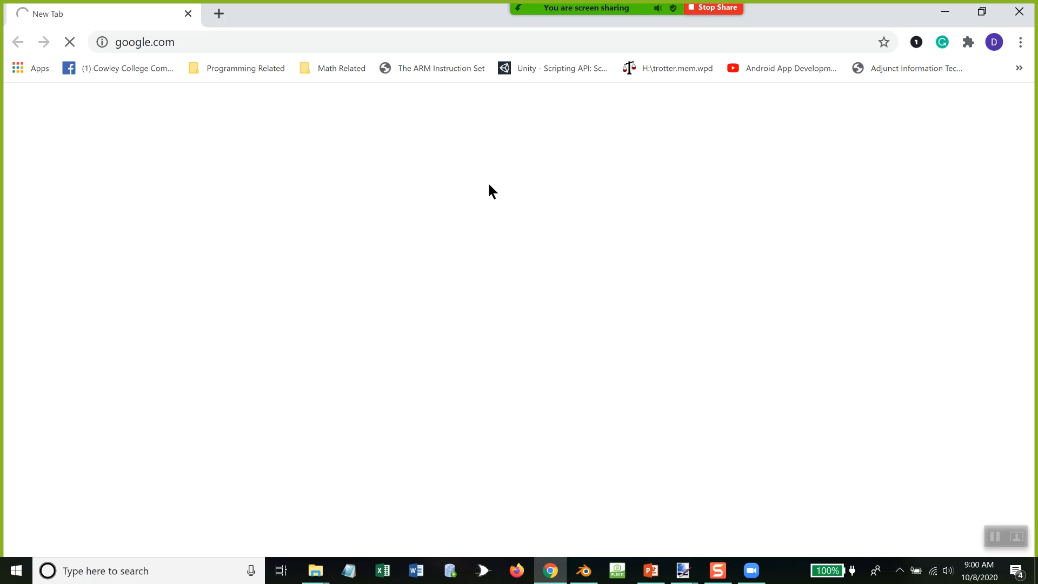
pyautogui.write('f')
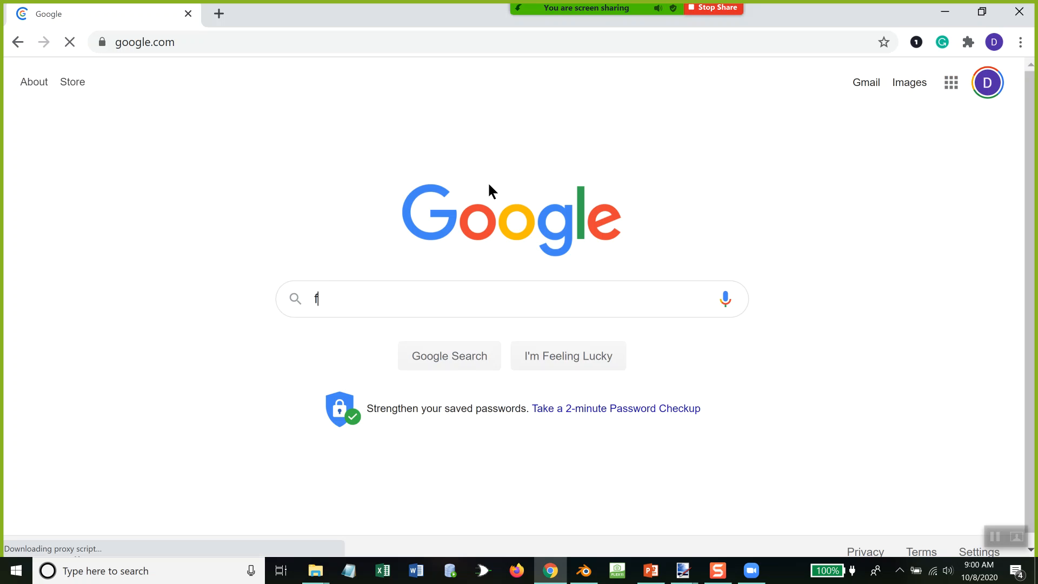
pyautogui.write('reesound')
pyautogui.press('Return')
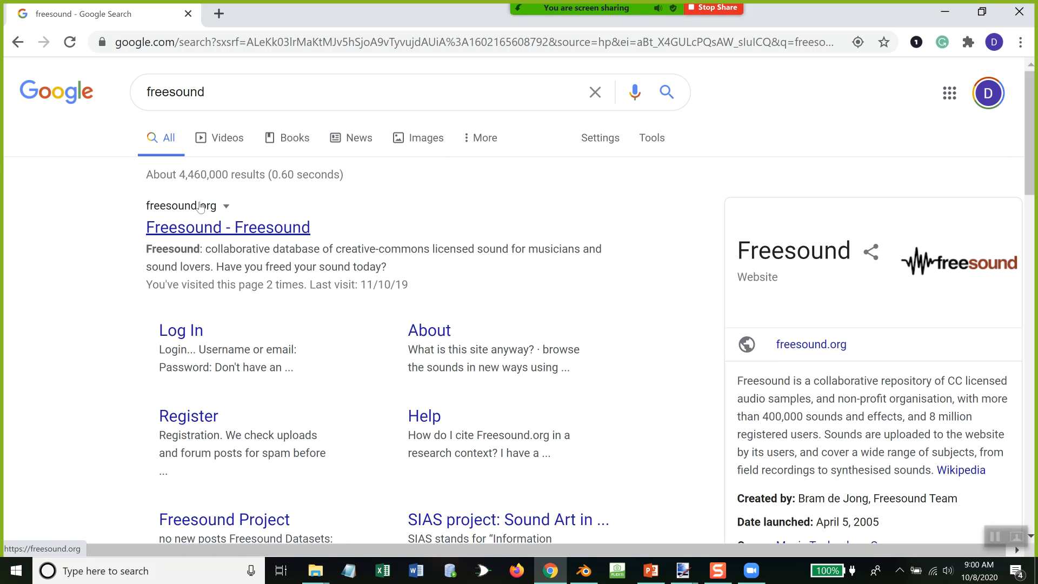
# Step: Open freesound.org from the search results and open the Welding.wav sound among the recent additions
pyautogui.scroll(-4, 198, 206)
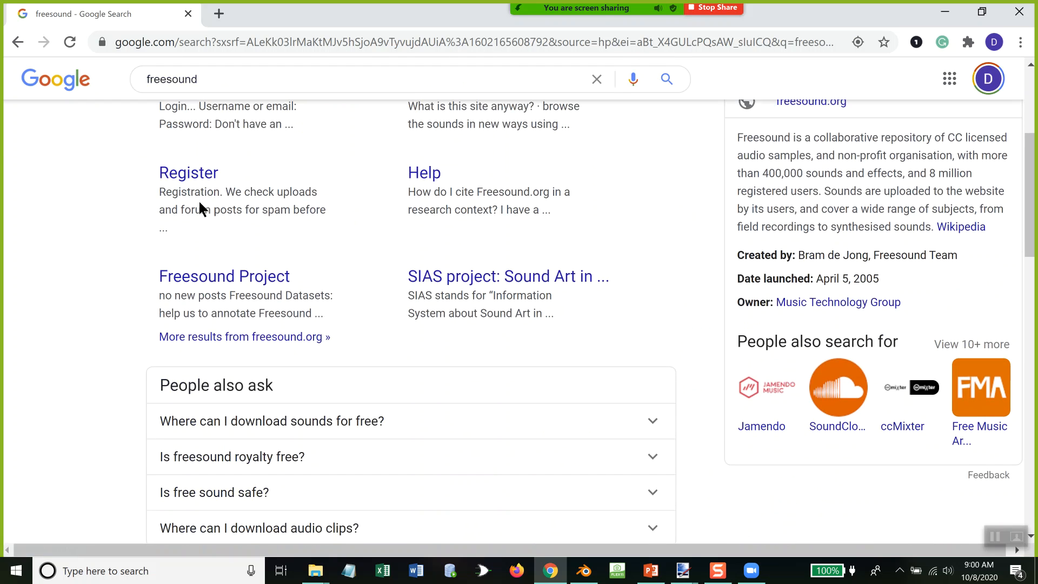
pyautogui.scroll(4, 199, 205)
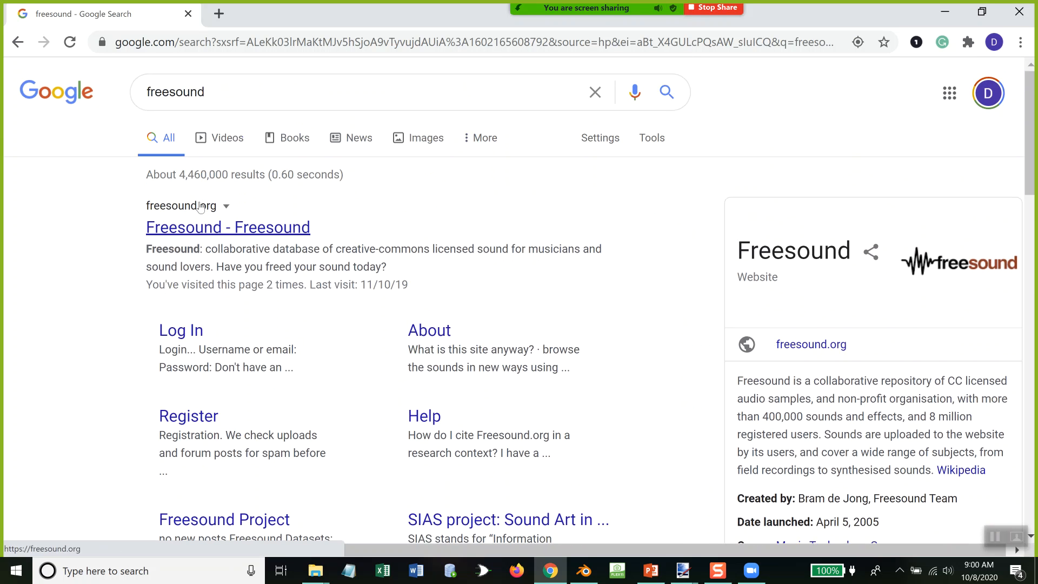
pyautogui.click(199, 204)
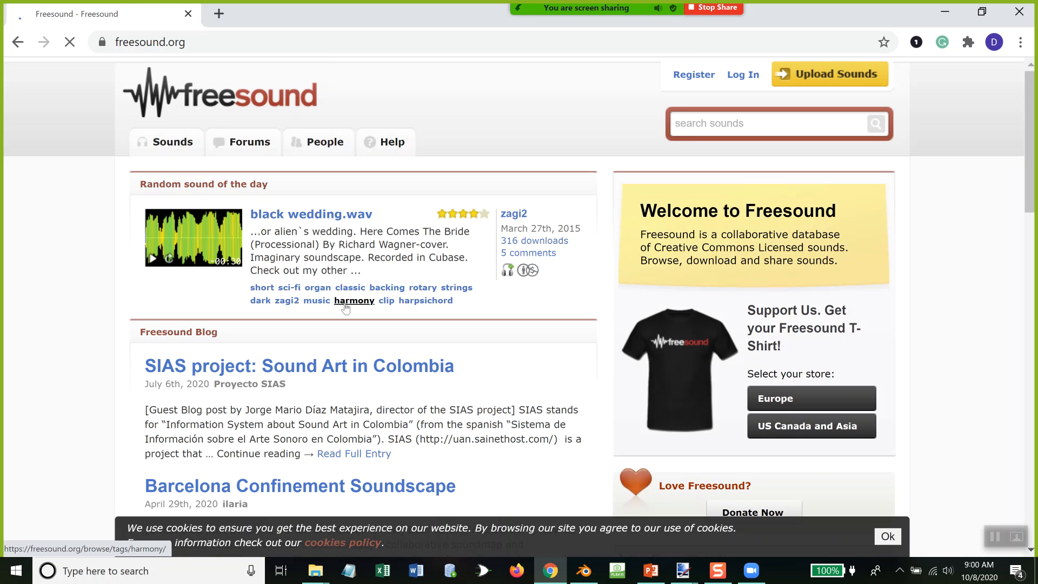
pyautogui.scroll(-7, 432, 351)
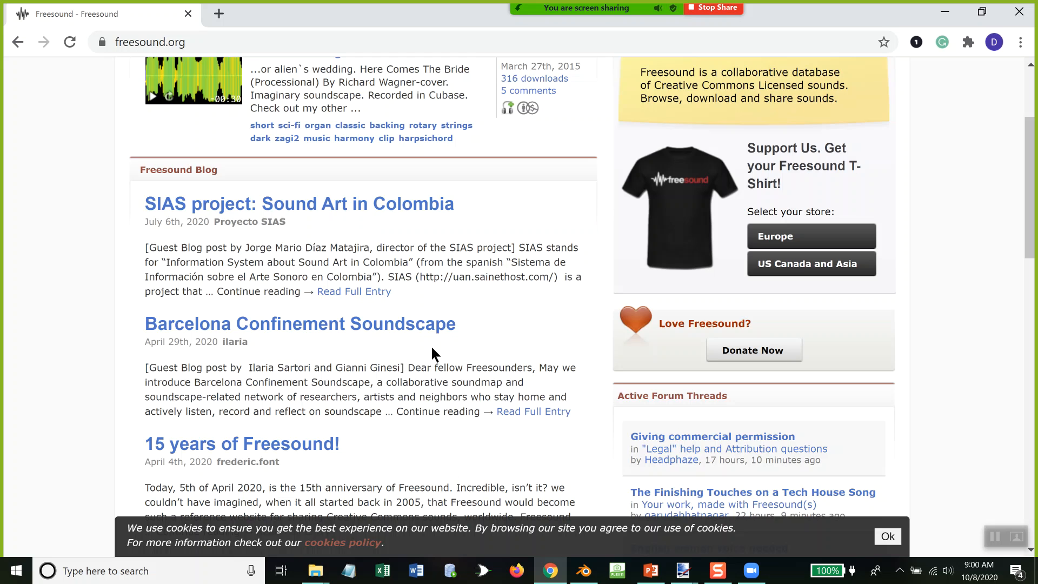
pyautogui.scroll(-6, 432, 348)
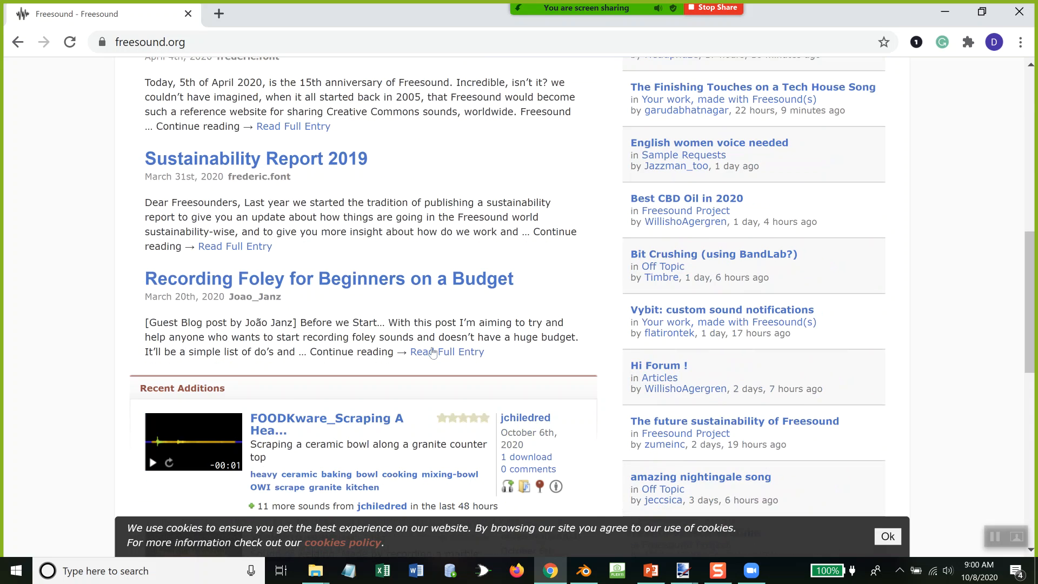
pyautogui.scroll(-1, 431, 344)
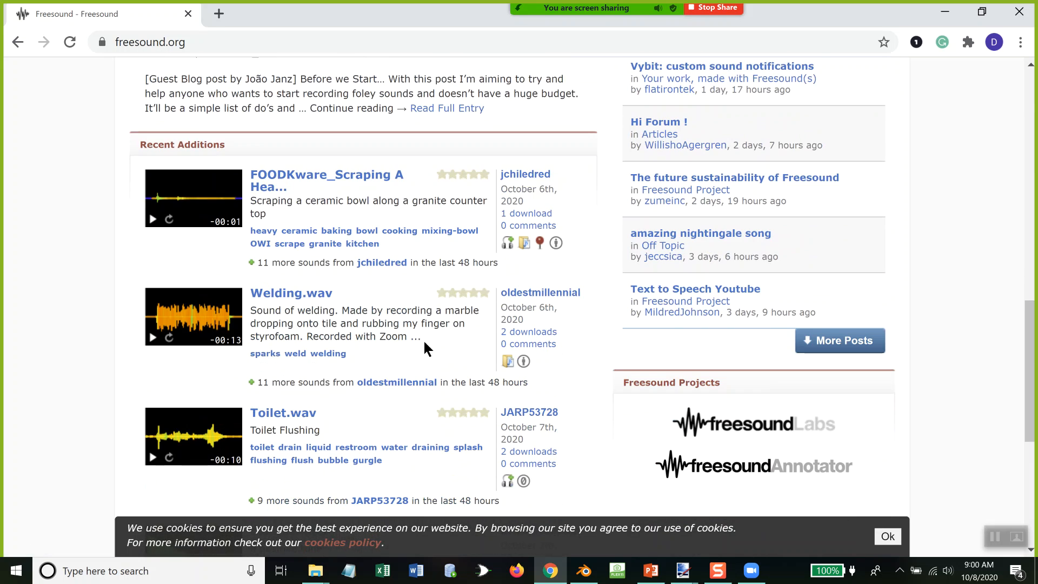
pyautogui.click(311, 294)
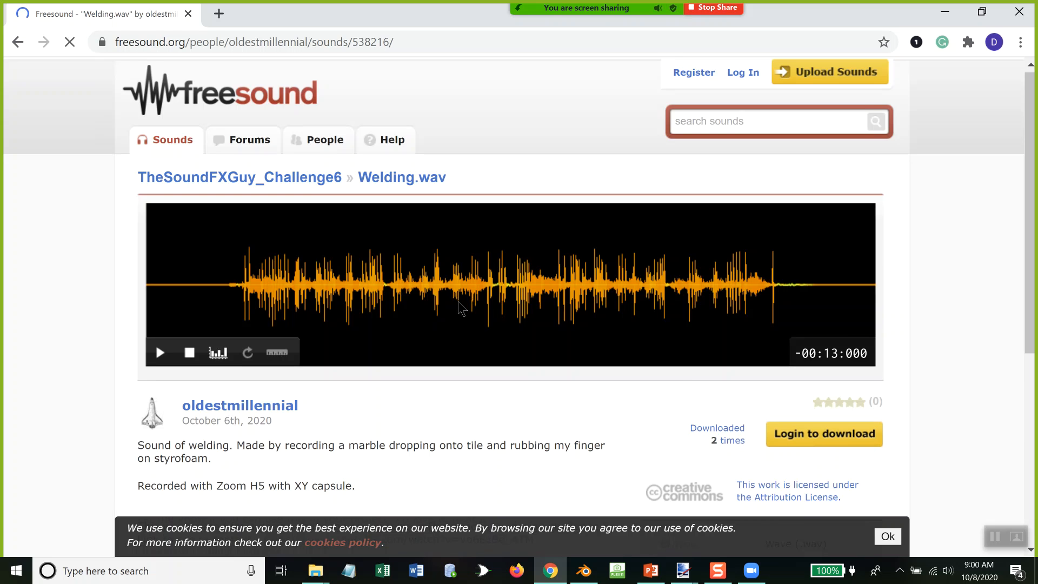
# Step: Review the Welding.wav details and download option, preview part of the sound, and close the browser to return to Blender
pyautogui.scroll(-3, 457, 302)
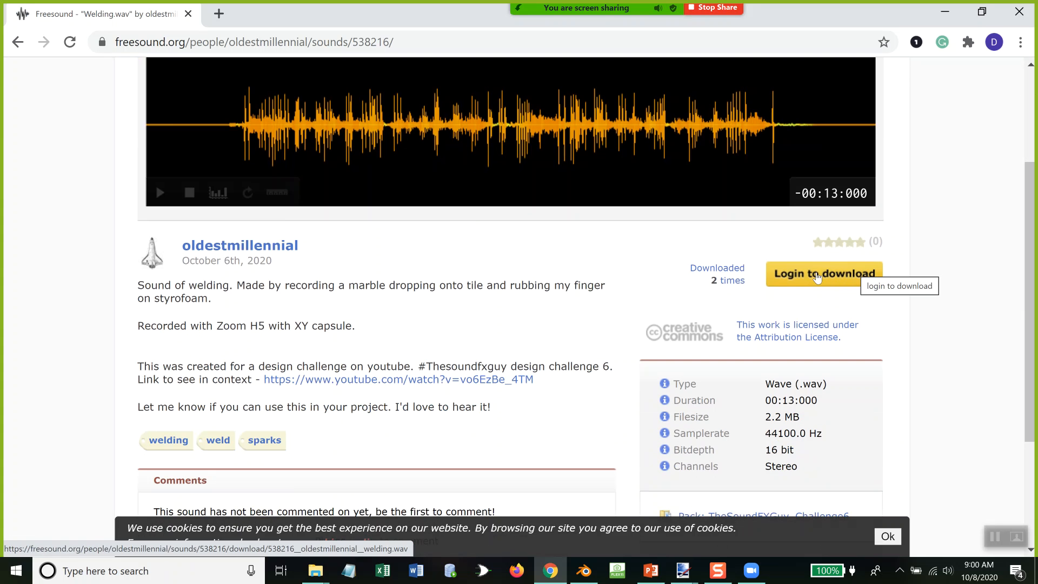
pyautogui.scroll(-3, 496, 251)
pyautogui.scroll(3, 476, 240)
pyautogui.scroll(1, 476, 237)
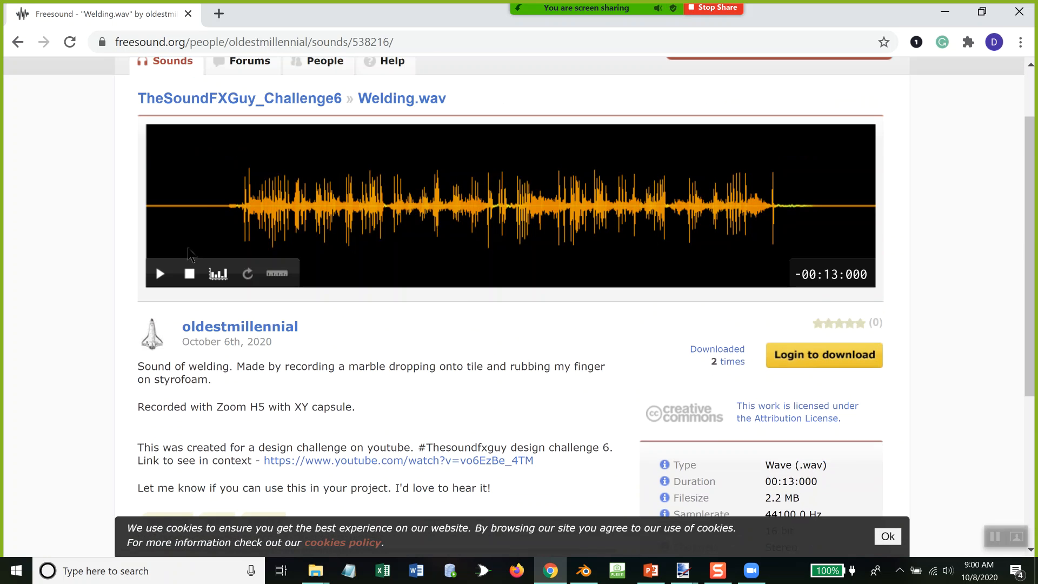
pyautogui.click(160, 274)
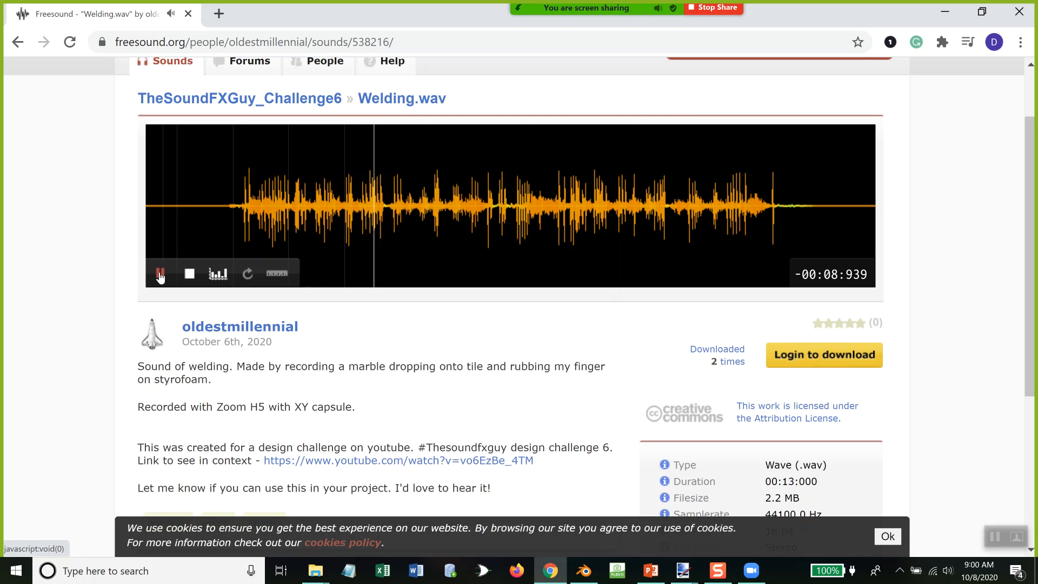
pyautogui.click(160, 275)
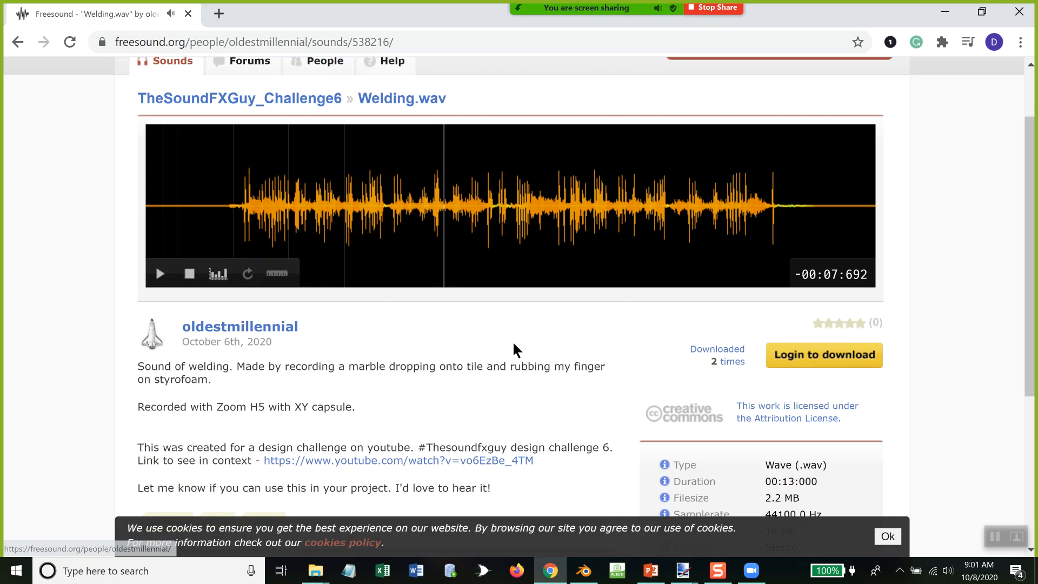
pyautogui.scroll(3, 513, 345)
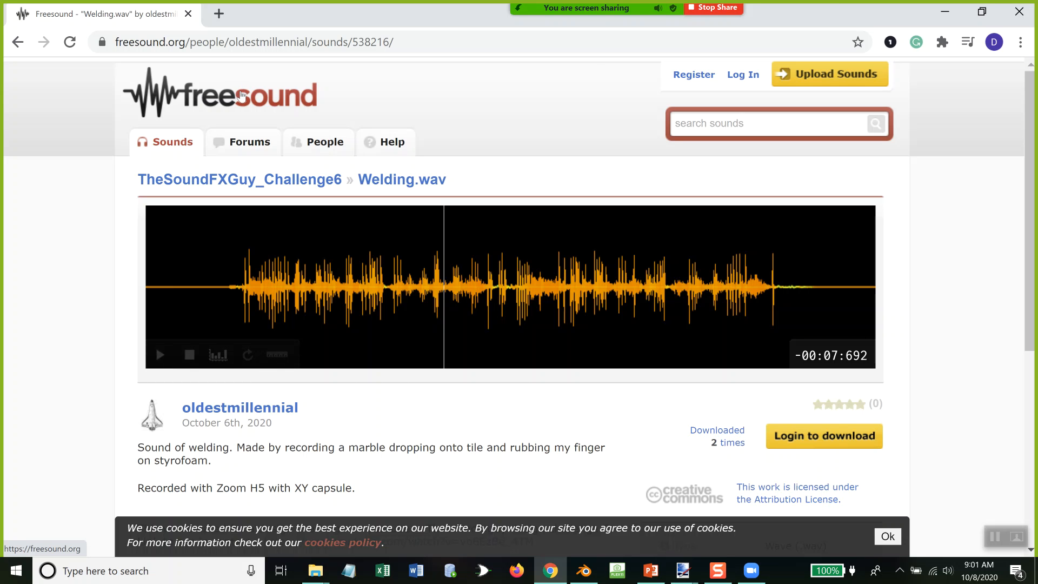
pyautogui.click(1021, 17)
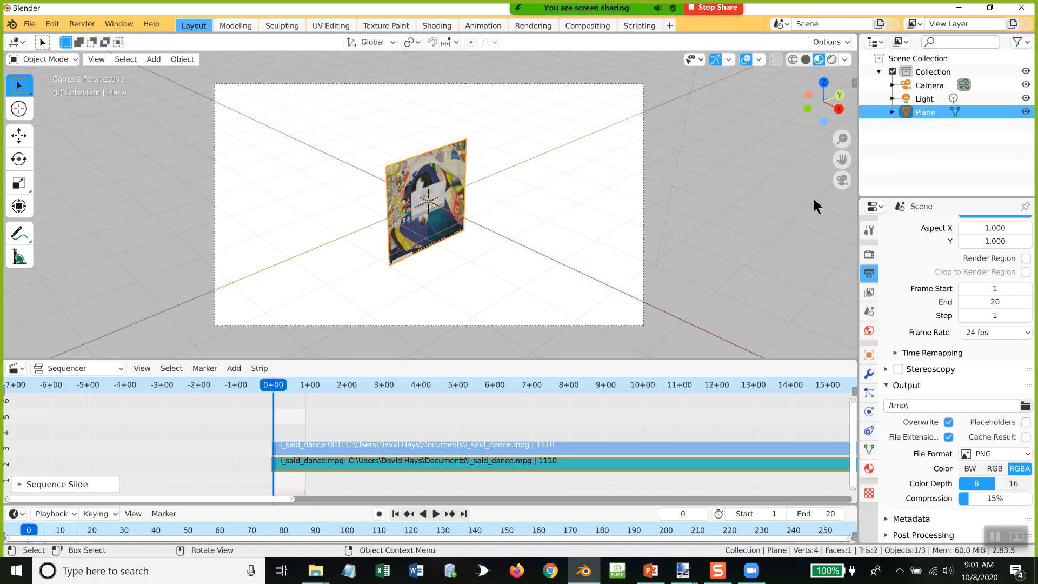